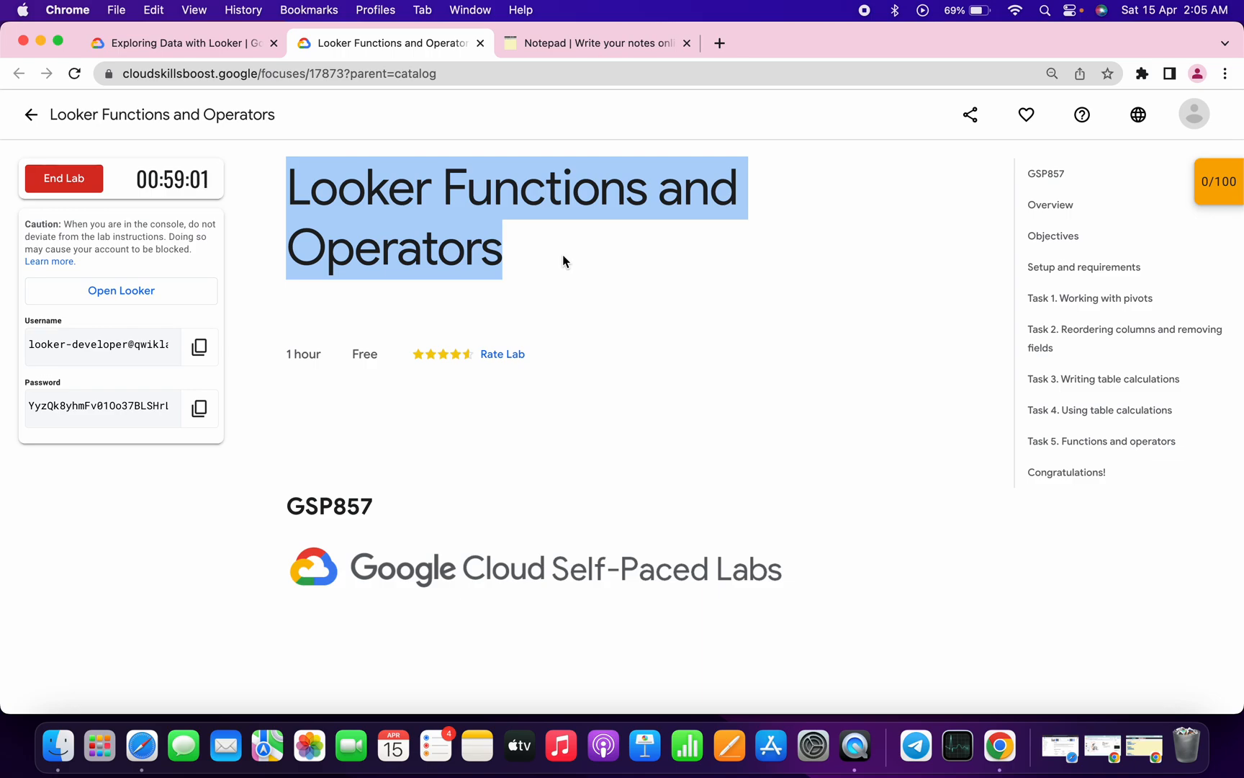
Switch to Looker, turn on Development Mode, and check the prepared task queries in the online notepad.
key(ctrl+Right)
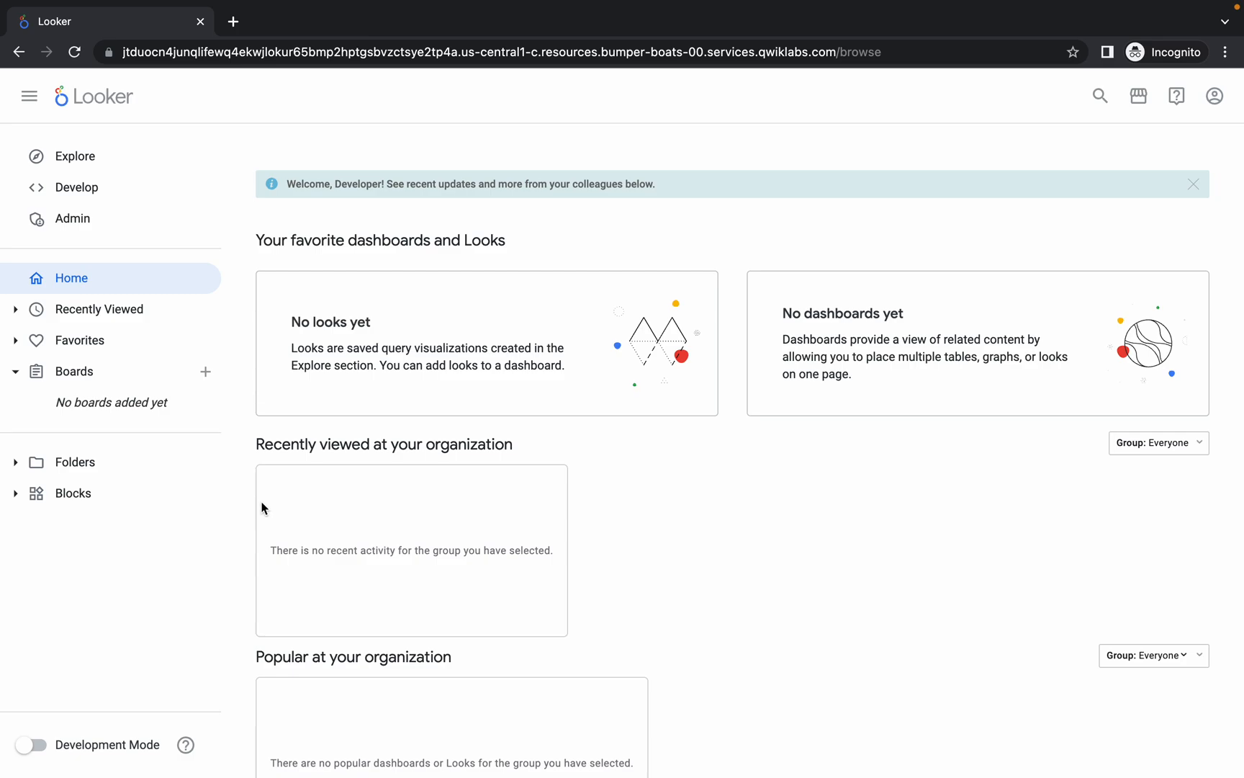
click(29, 746)
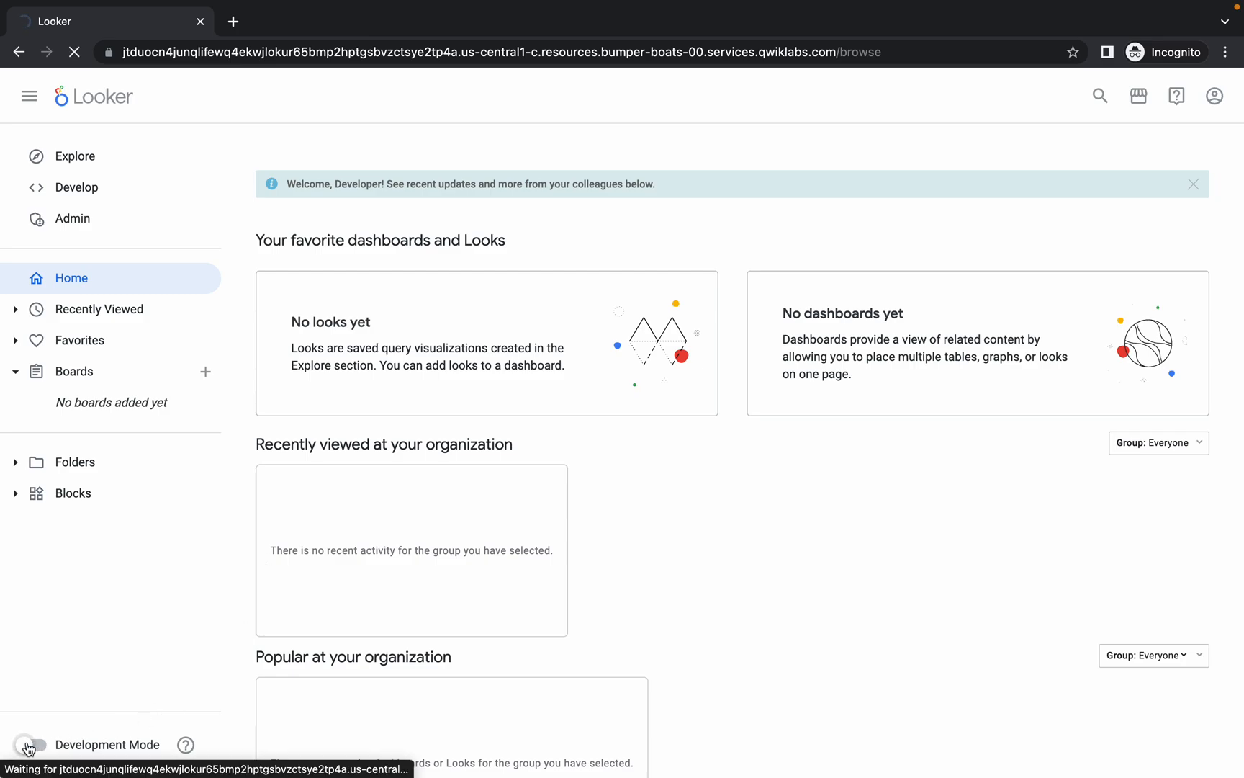
key(ctrl+Left)
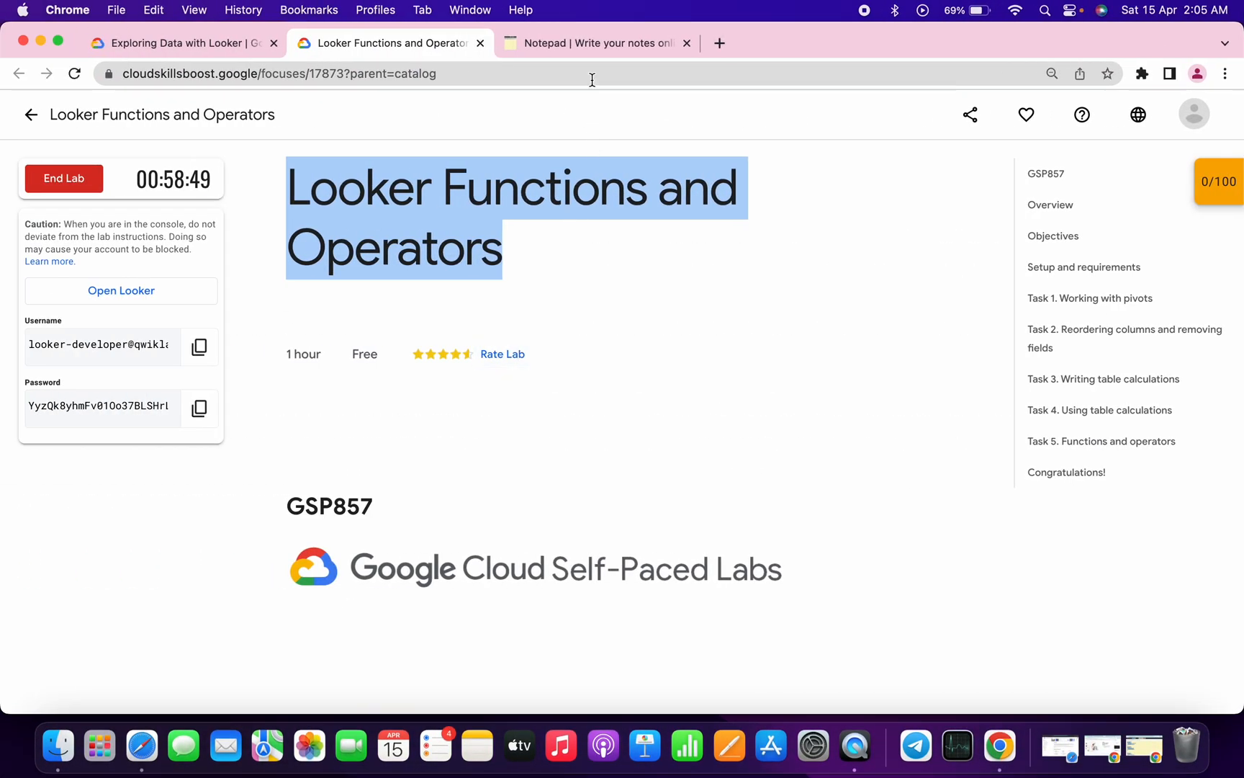
click(577, 54)
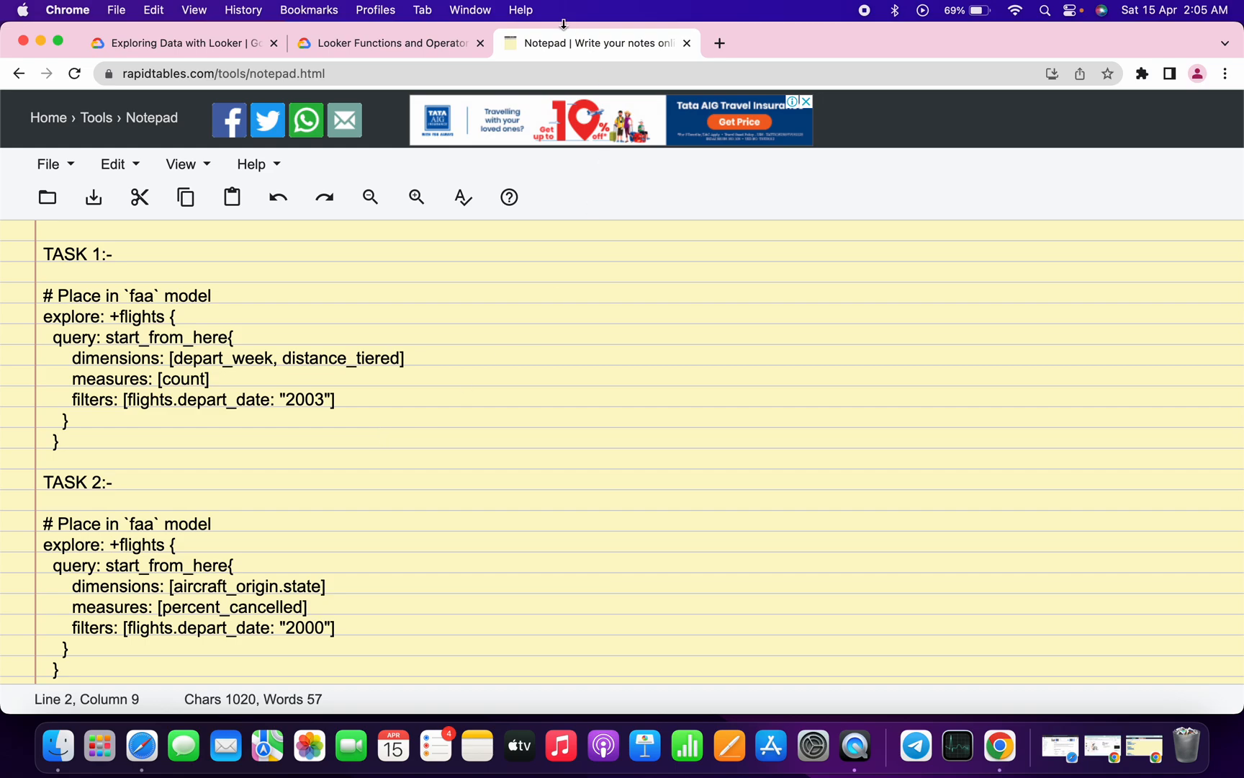
click(397, 36)
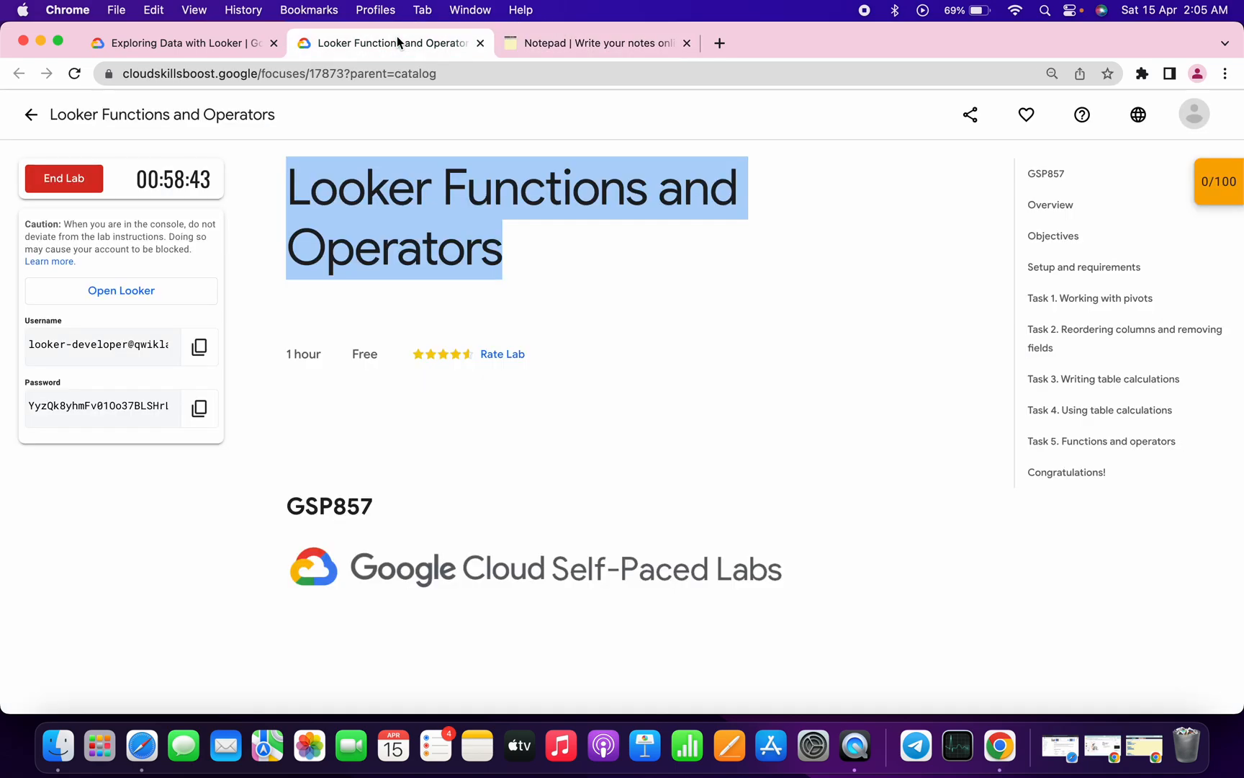
Open the faa.model file from the general/flights folder of the qwiklabs-flights project in Looker.
key(ctrl+Right)
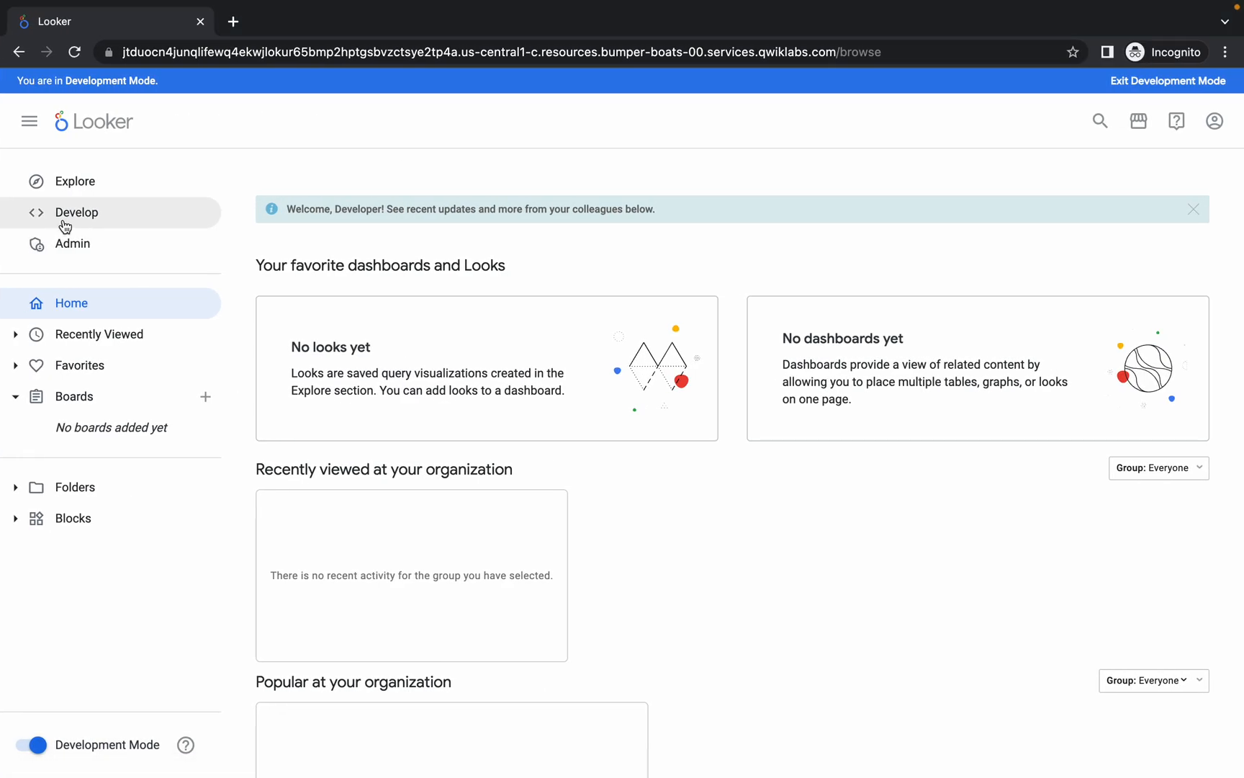
click(88, 215)
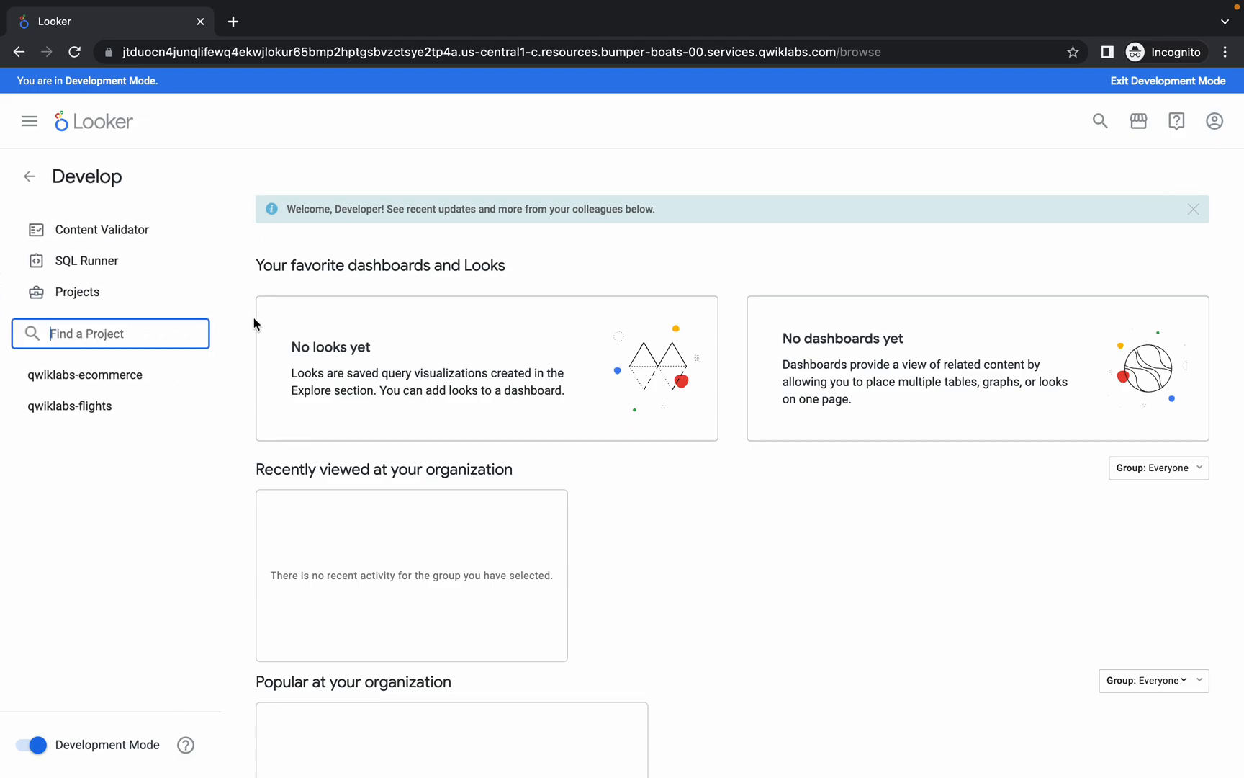
click(108, 409)
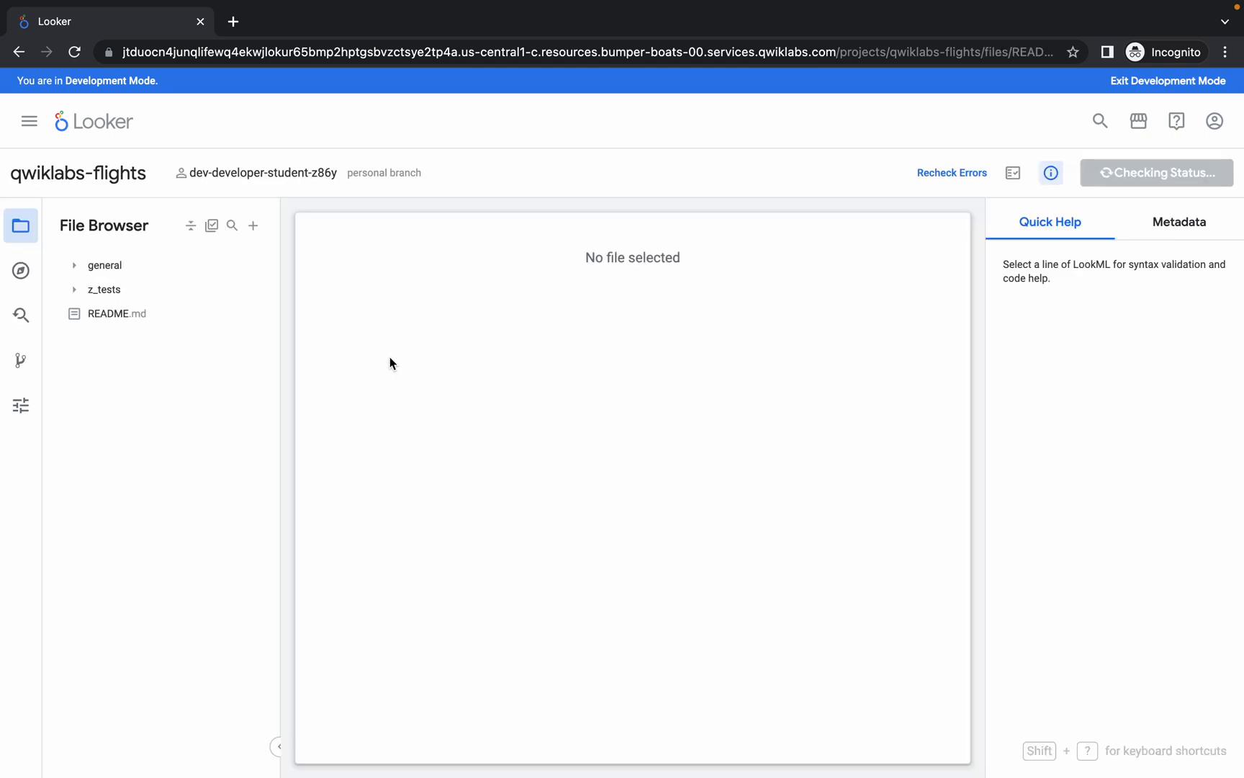
click(101, 268)
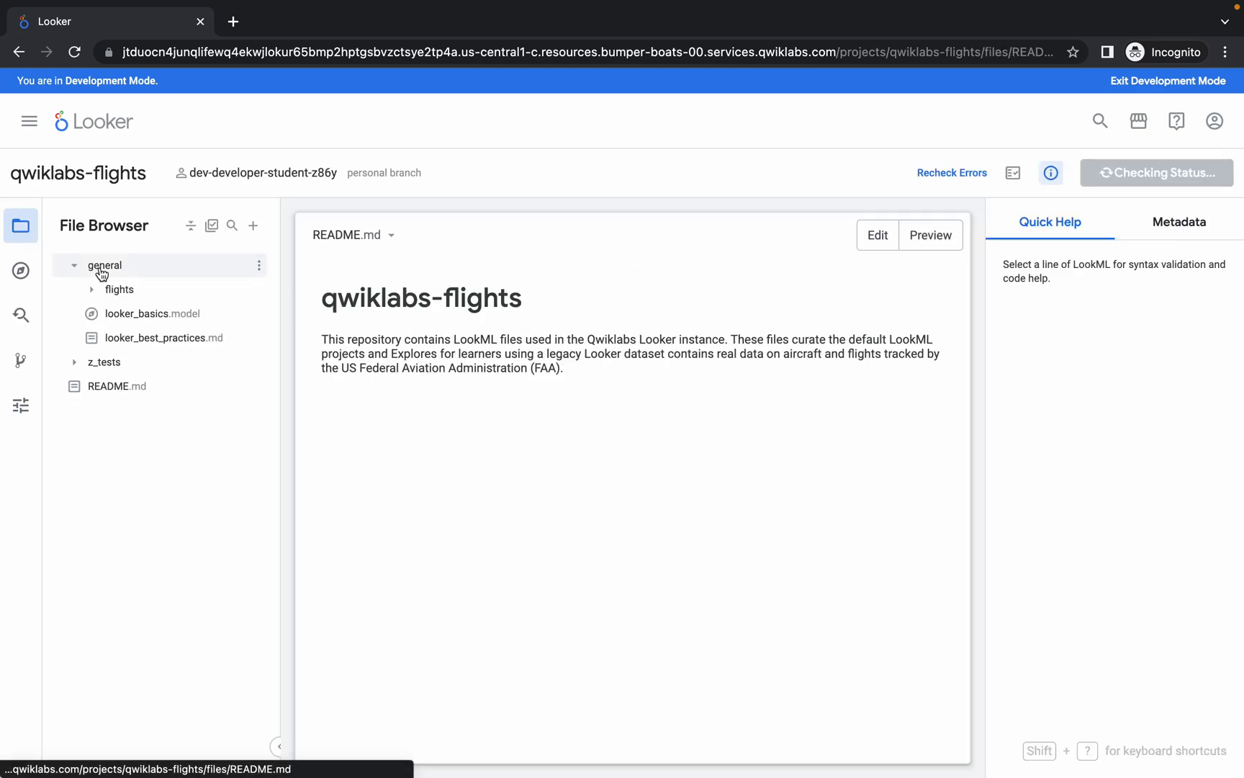
click(119, 292)
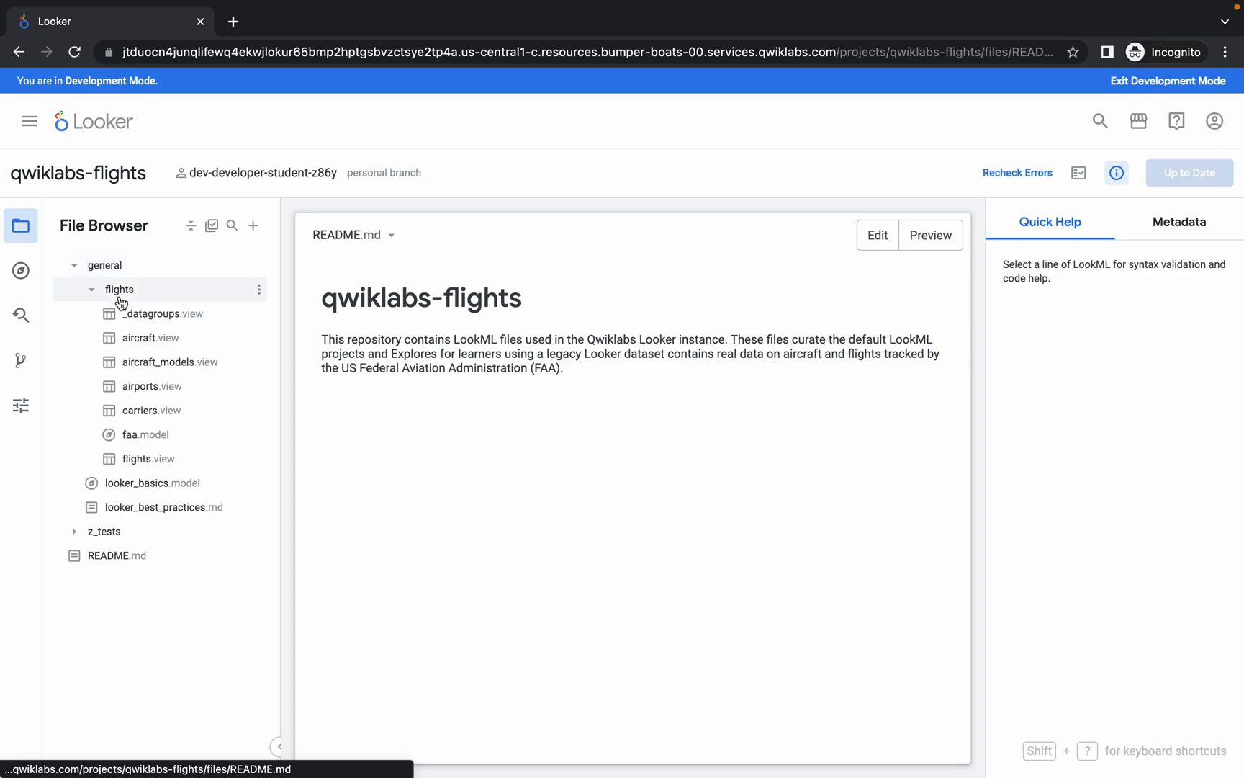
click(132, 436)
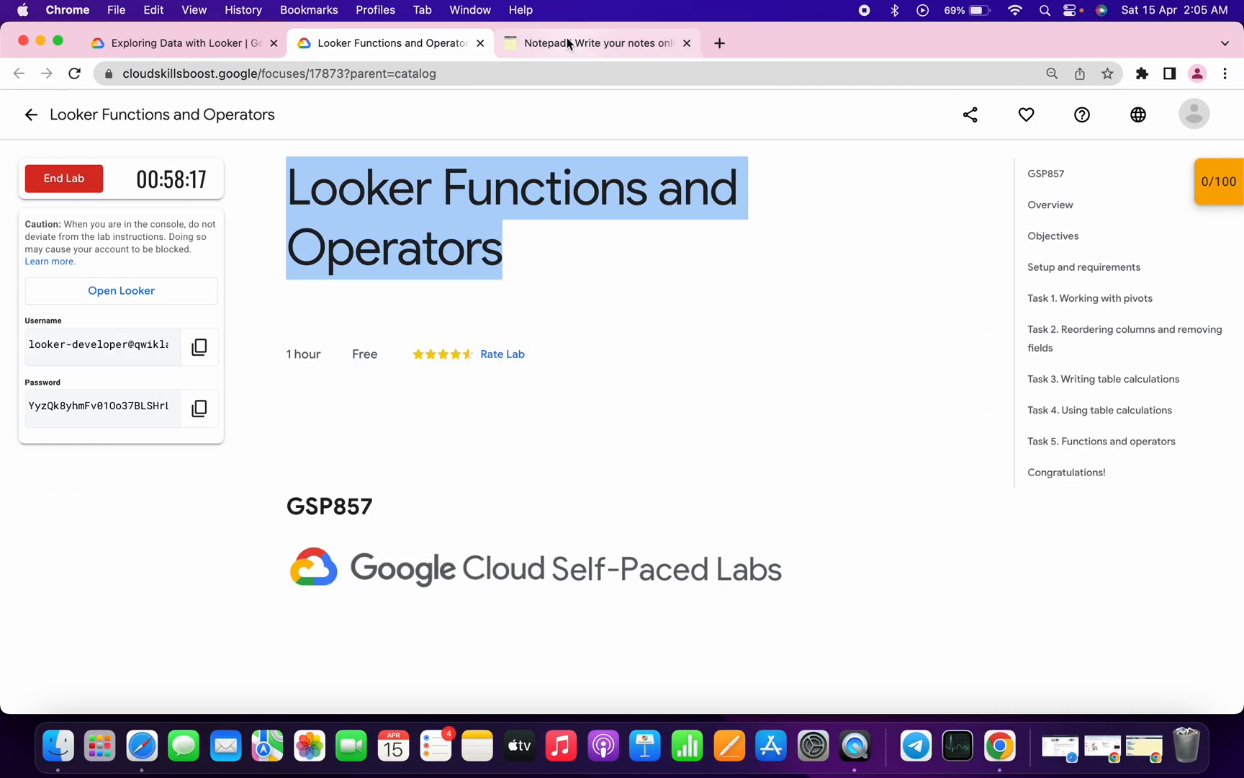
Switch to the online notepad and copy the whole TASK 1 LookML block.
click(568, 44)
drag(59, 454, 38, 295)
key(super+c)
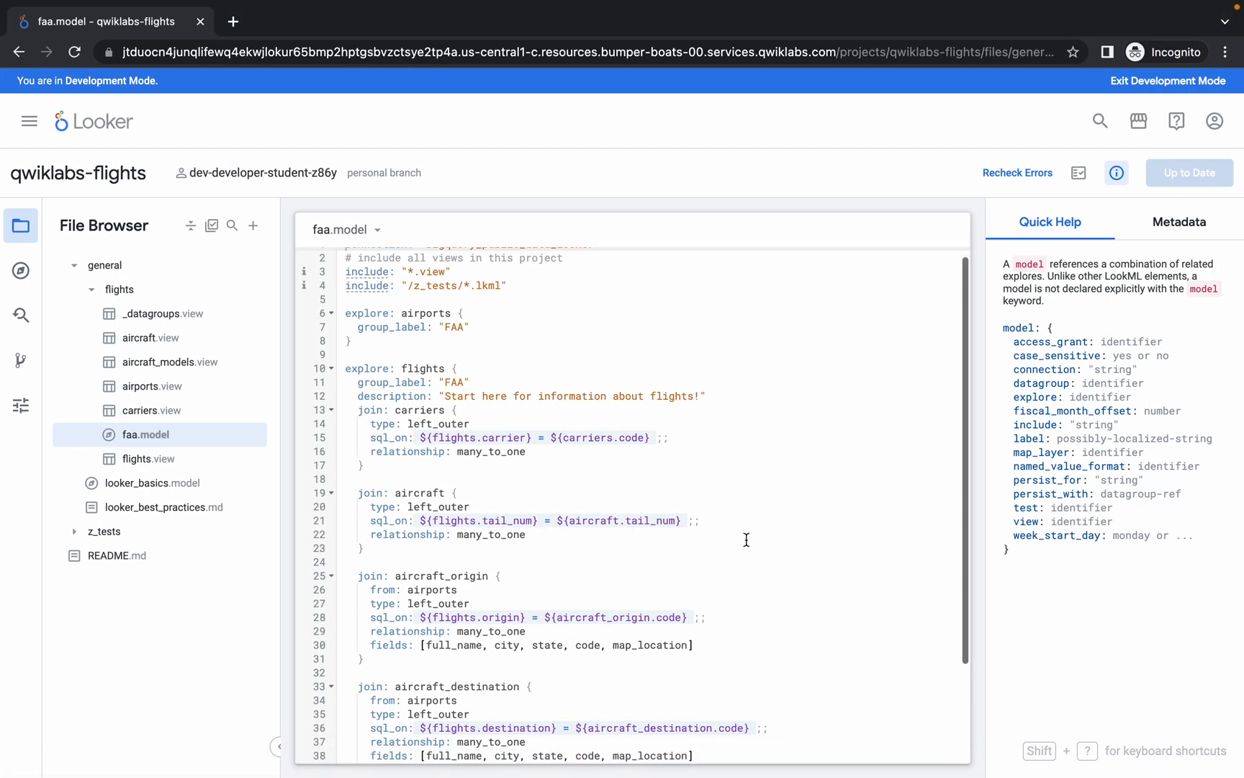
Add blank lines after the last explore in faa.model and paste the copied +flights refinement with its start_from_here query there.
scroll(746, 541, down, 5)
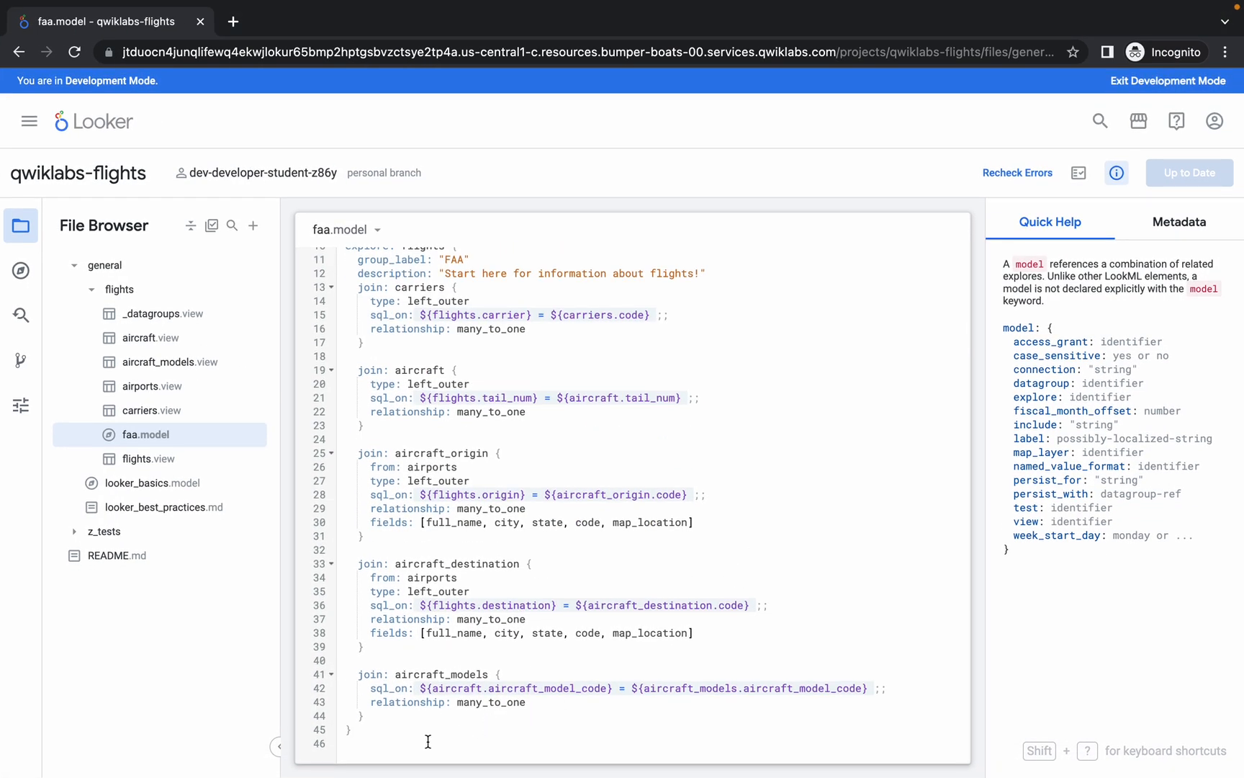
click(394, 744)
key(Return)
key(Return)
key(Return)
key(Return)
key(Return)
key(Return)
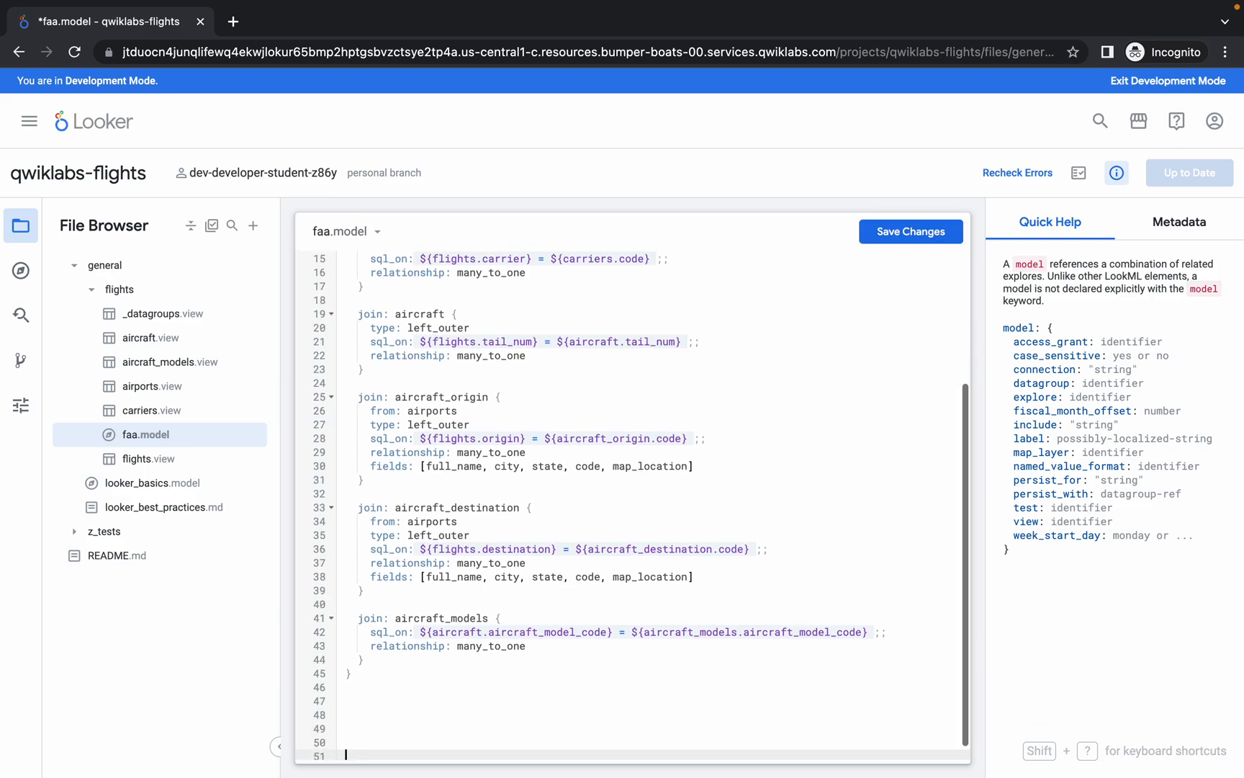
key(Return)
key(Return)
key(Return)
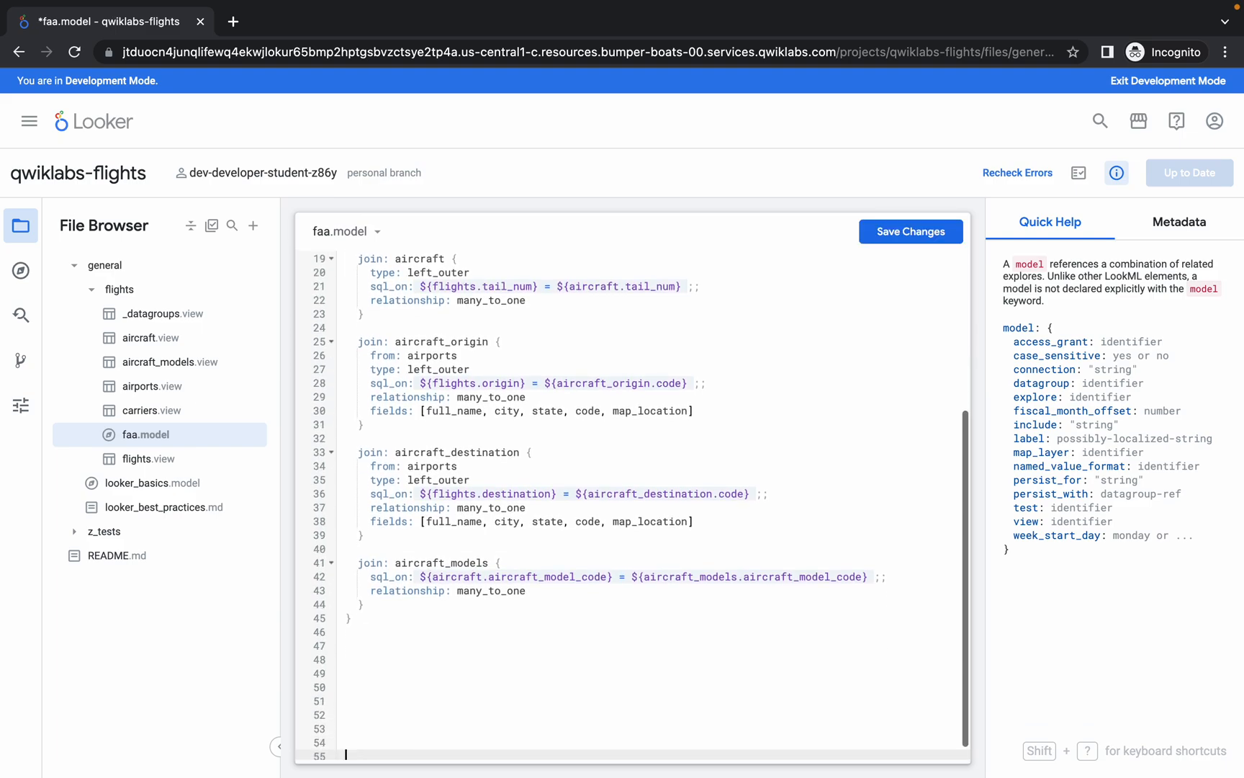
key(super+plus)
key(super+plus)
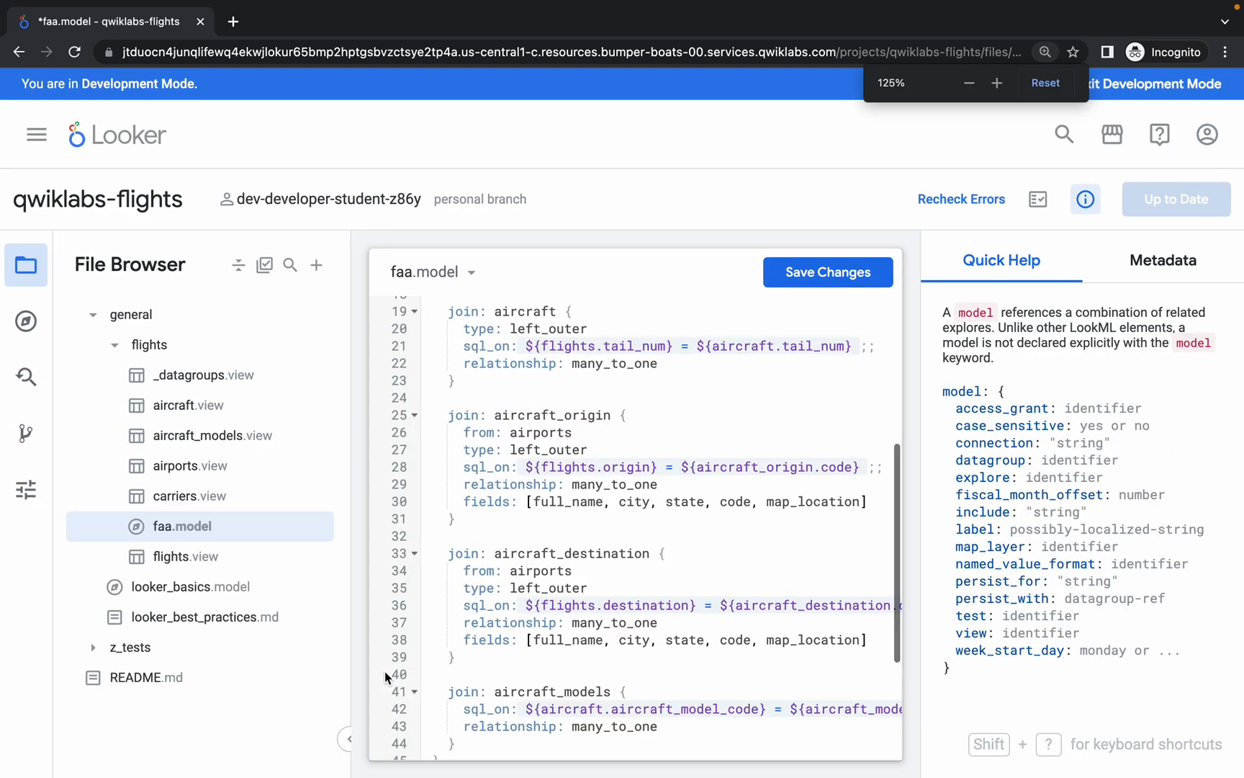
key(super+minus)
scroll(463, 626, down, 3)
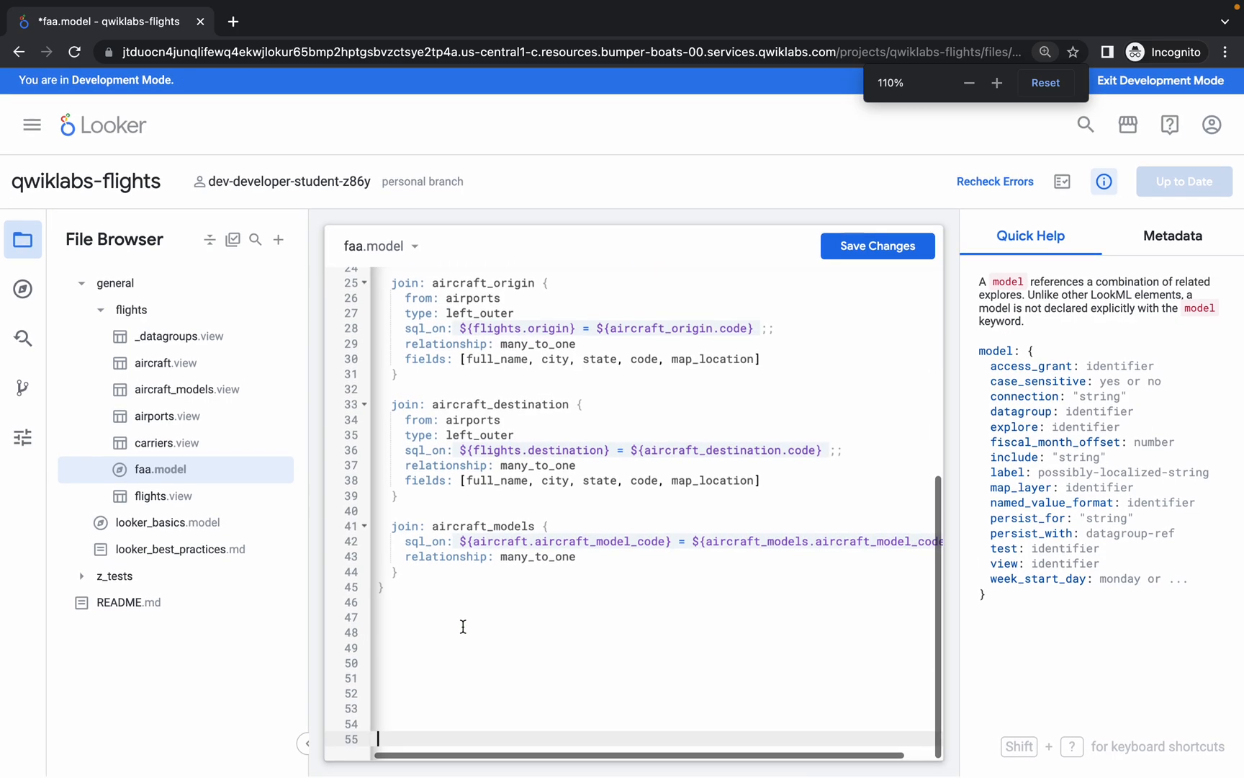
click(429, 624)
key(super+v)
Check the pasted code against the notepad, save faa.model and validate the project's LookML.
key(ctrl+Left)
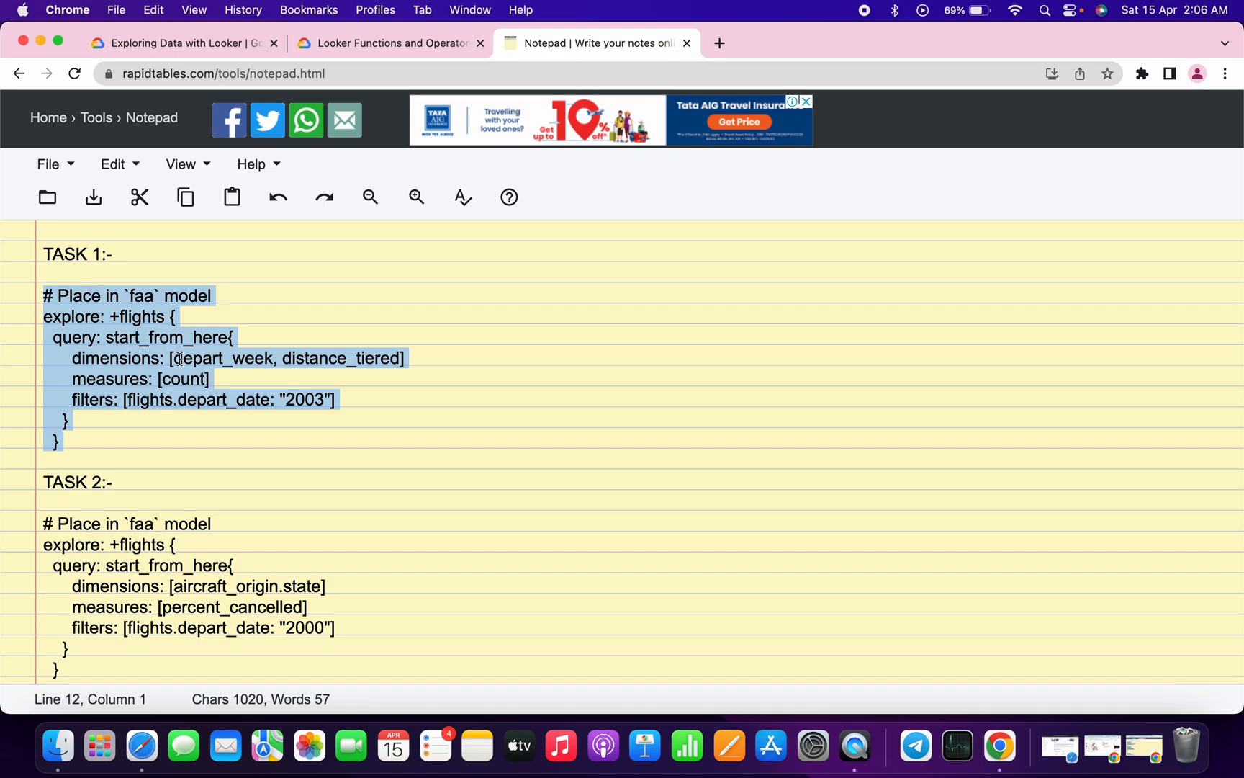
key(ctrl+Right)
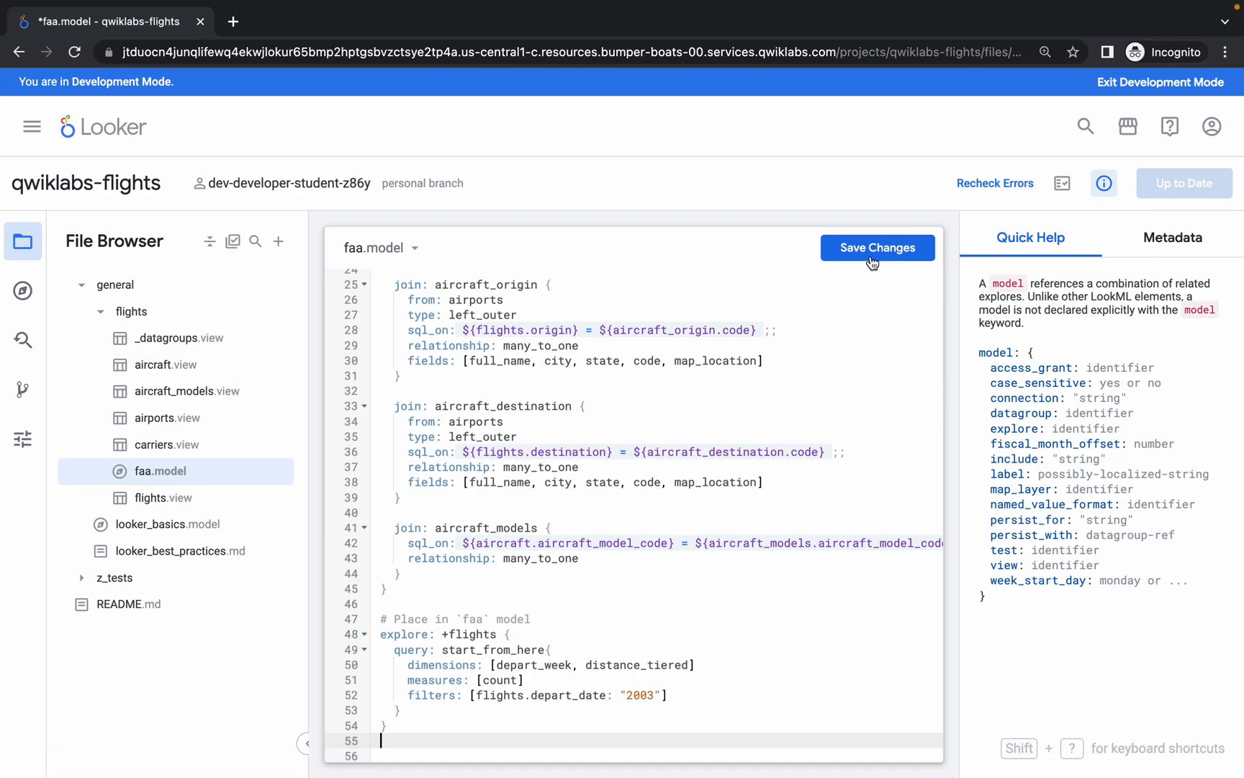
click(857, 248)
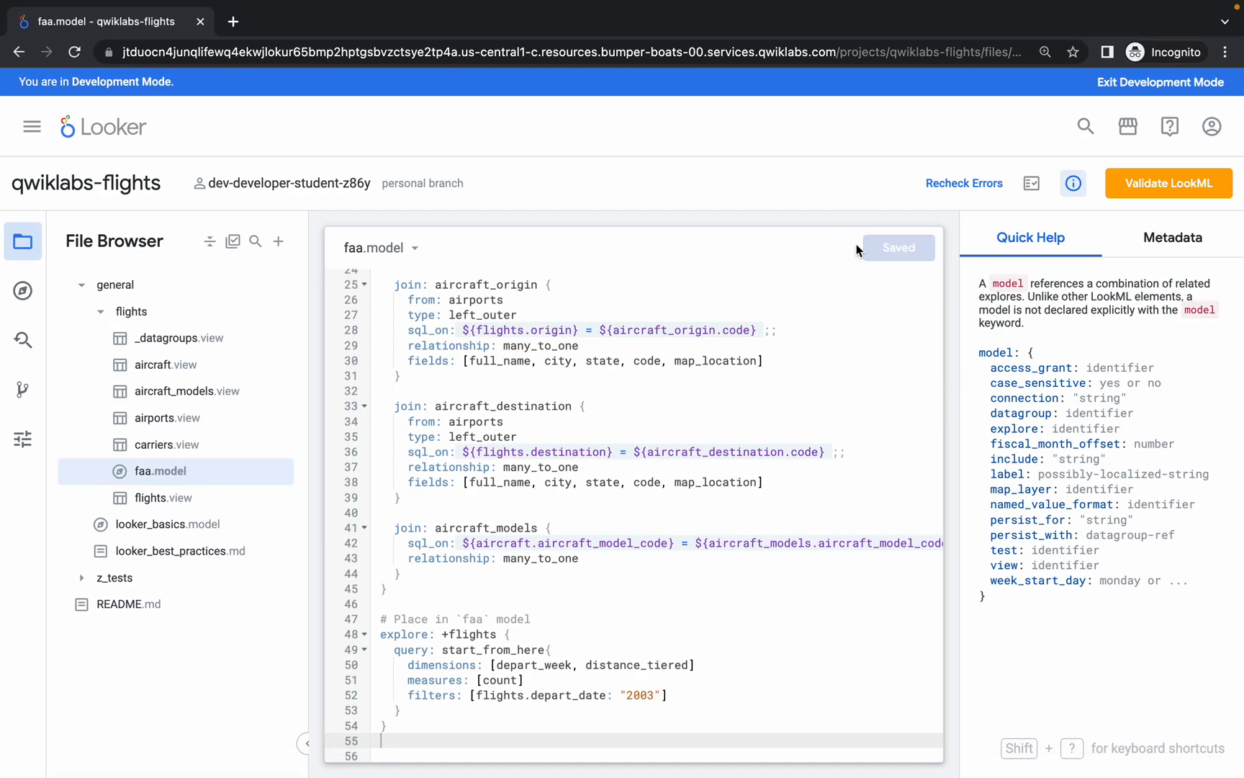
click(1166, 188)
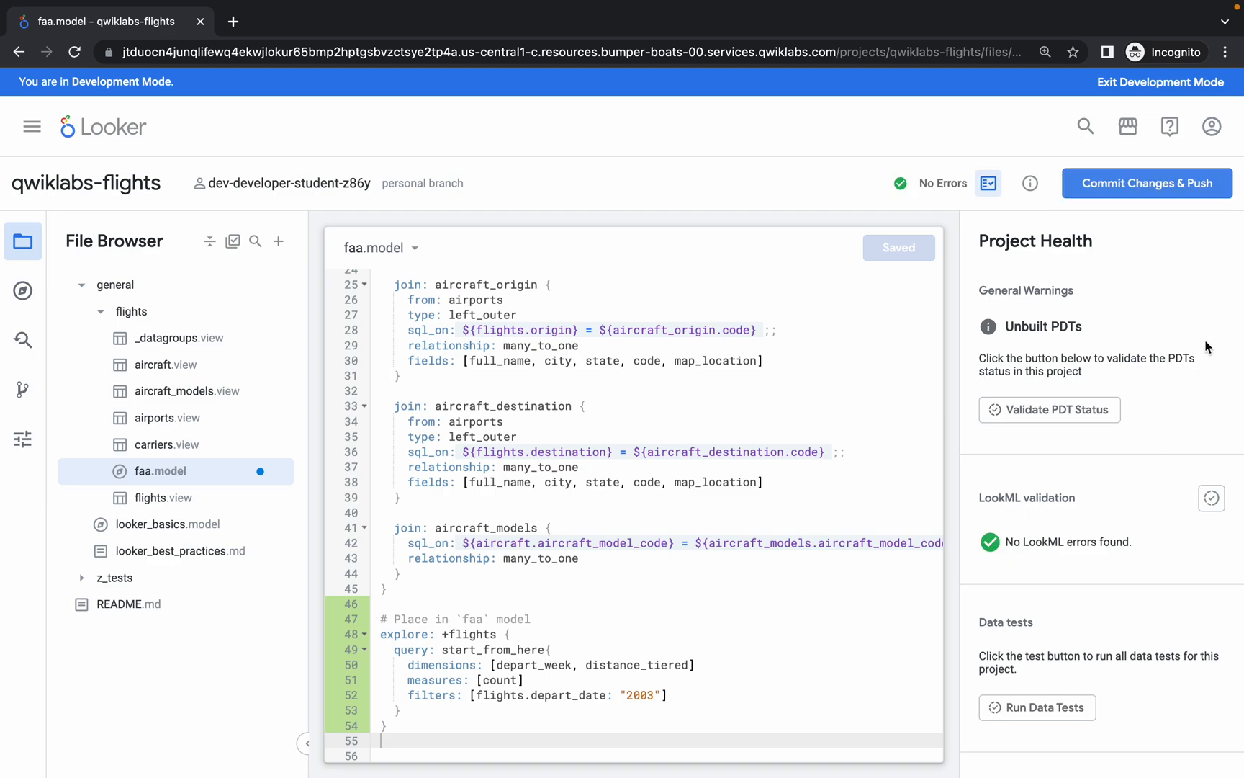
Commit and push the faa.model change with the message "TASK1".
click(1131, 189)
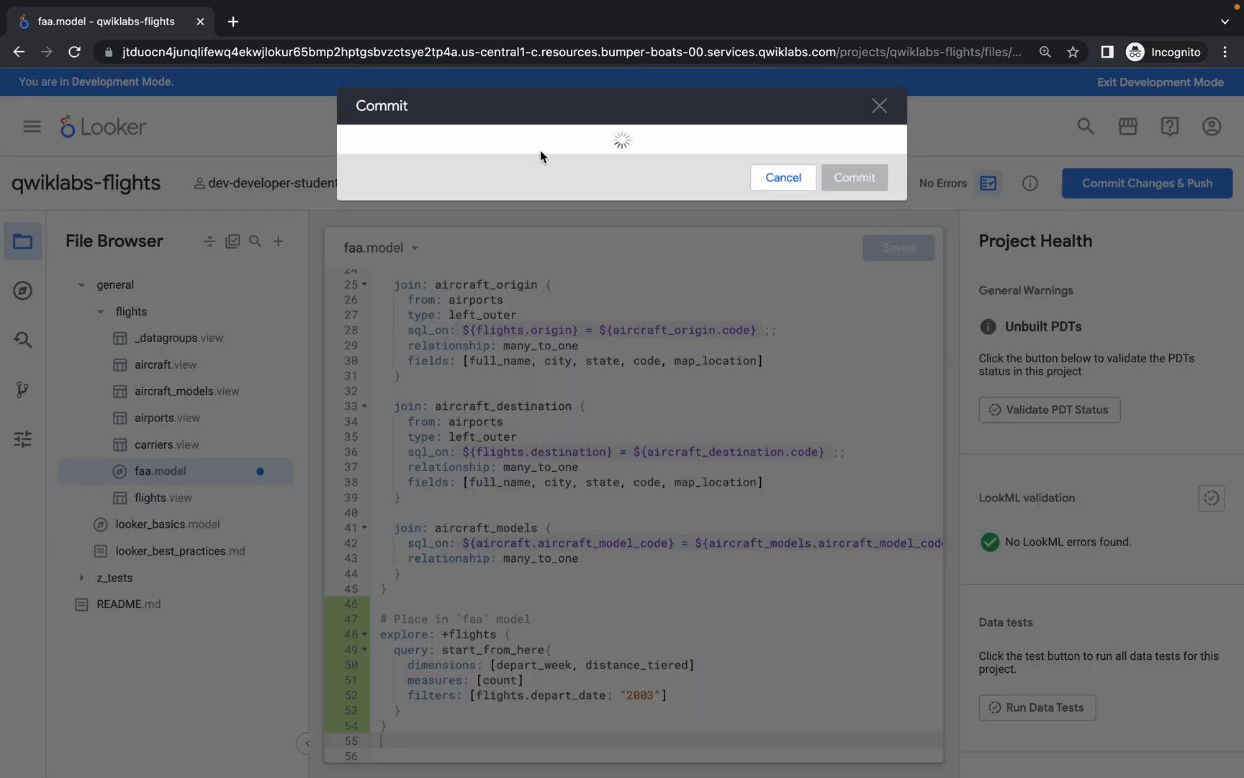
text(tAS)
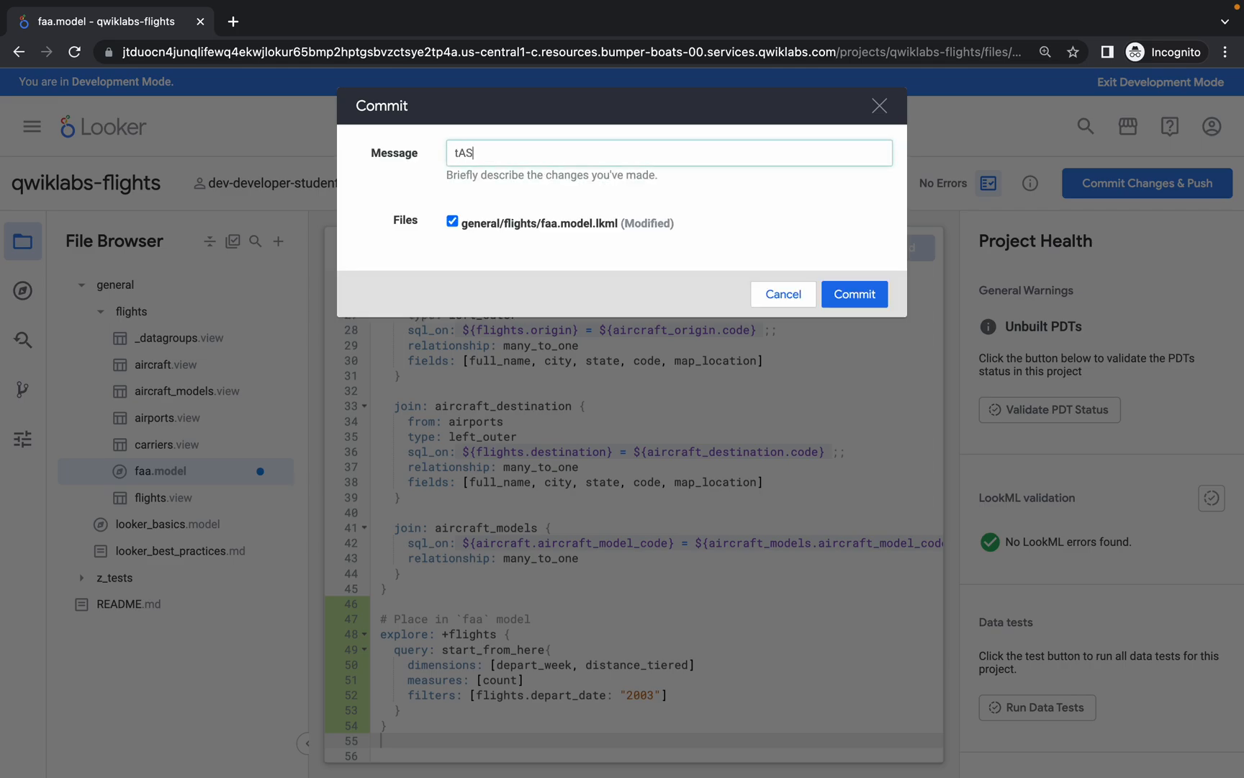
key(BackSpace)
text(TASK1)
click(874, 290)
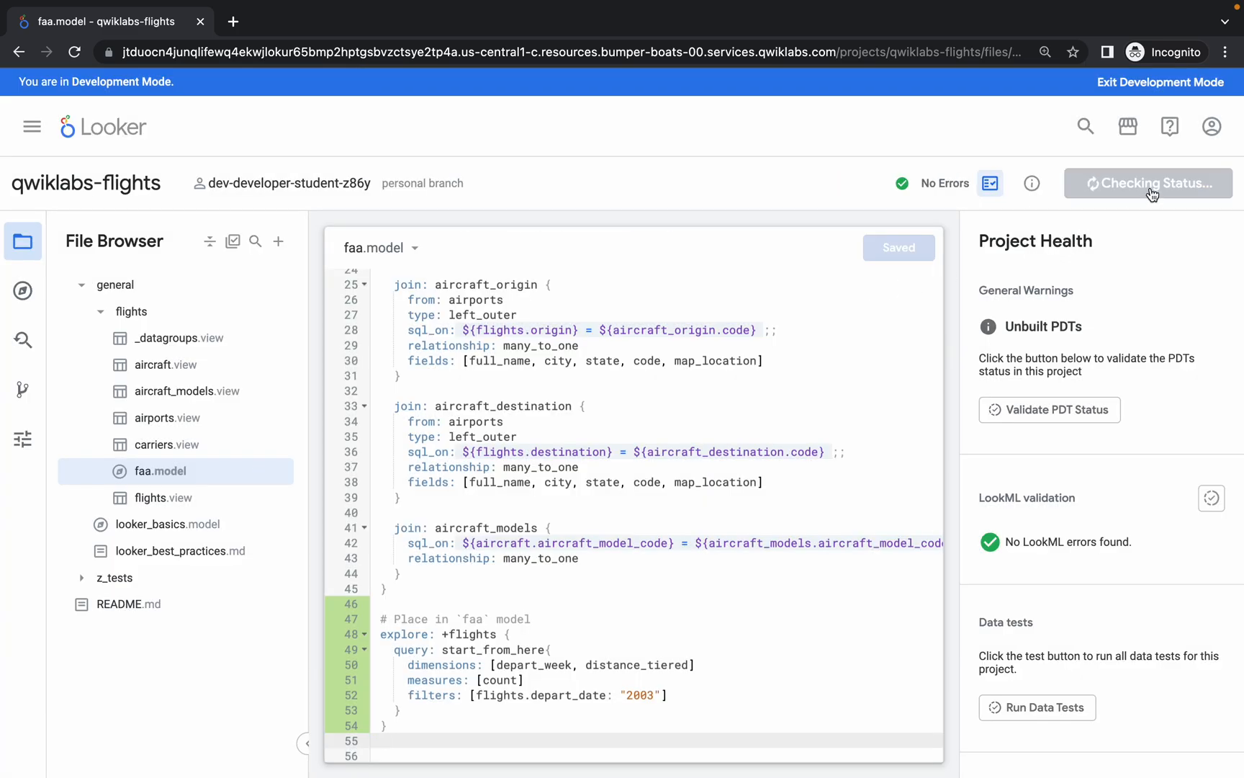
click(1146, 188)
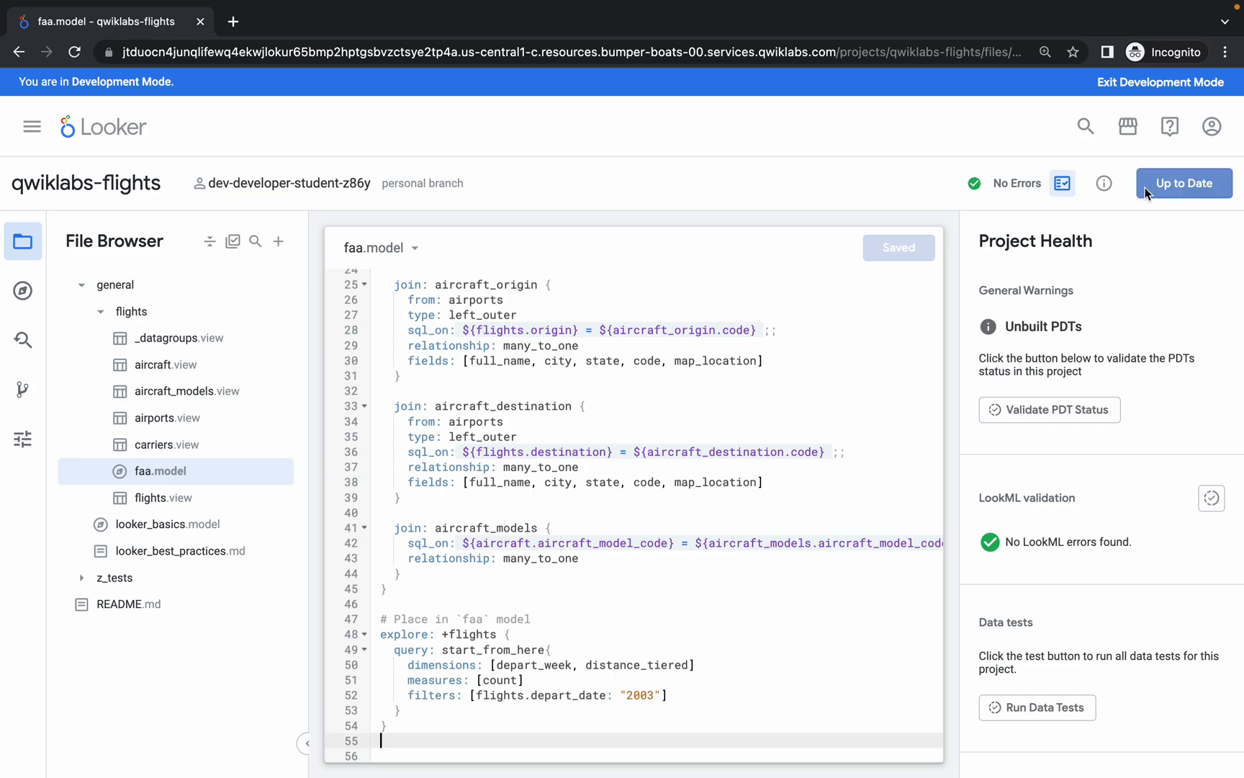
Open the Looker home page in a new tab and run the Start From Here quick start in the FAA Flights Explore.
key(ctrl+Left)
key(ctrl+Right)
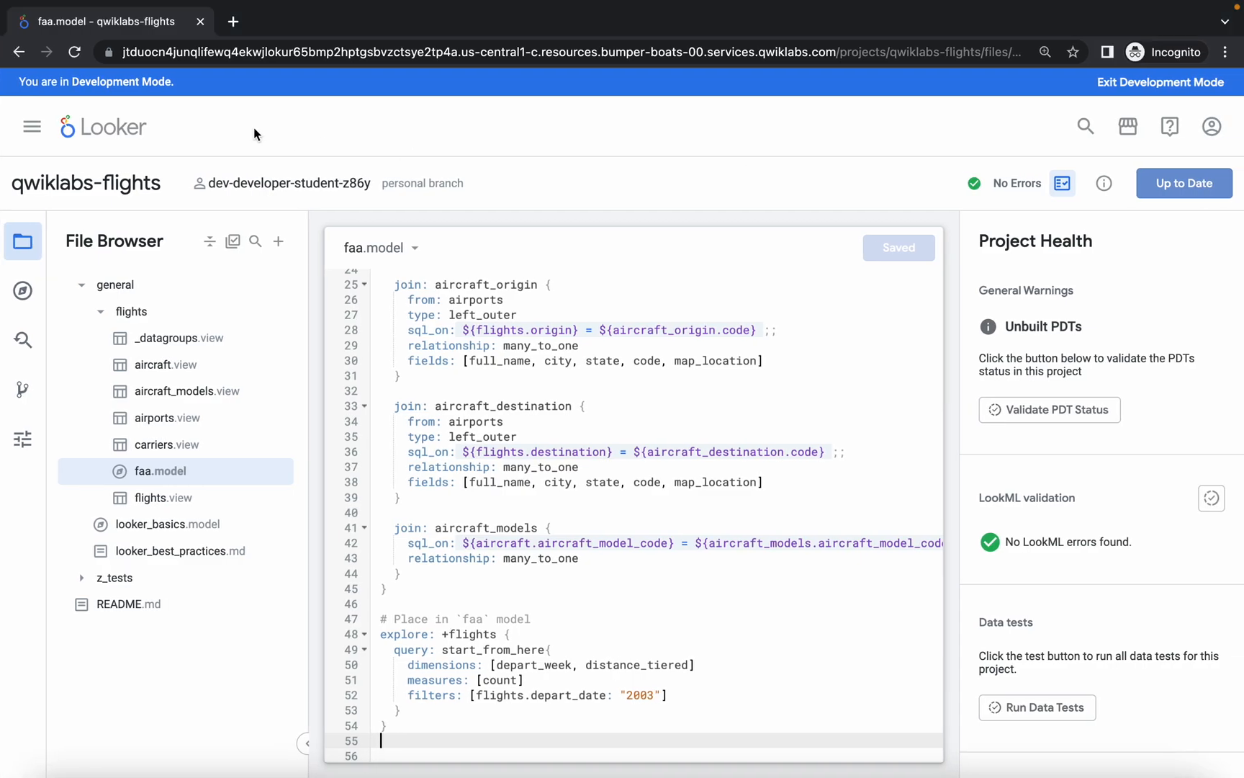
right_click(110, 124)
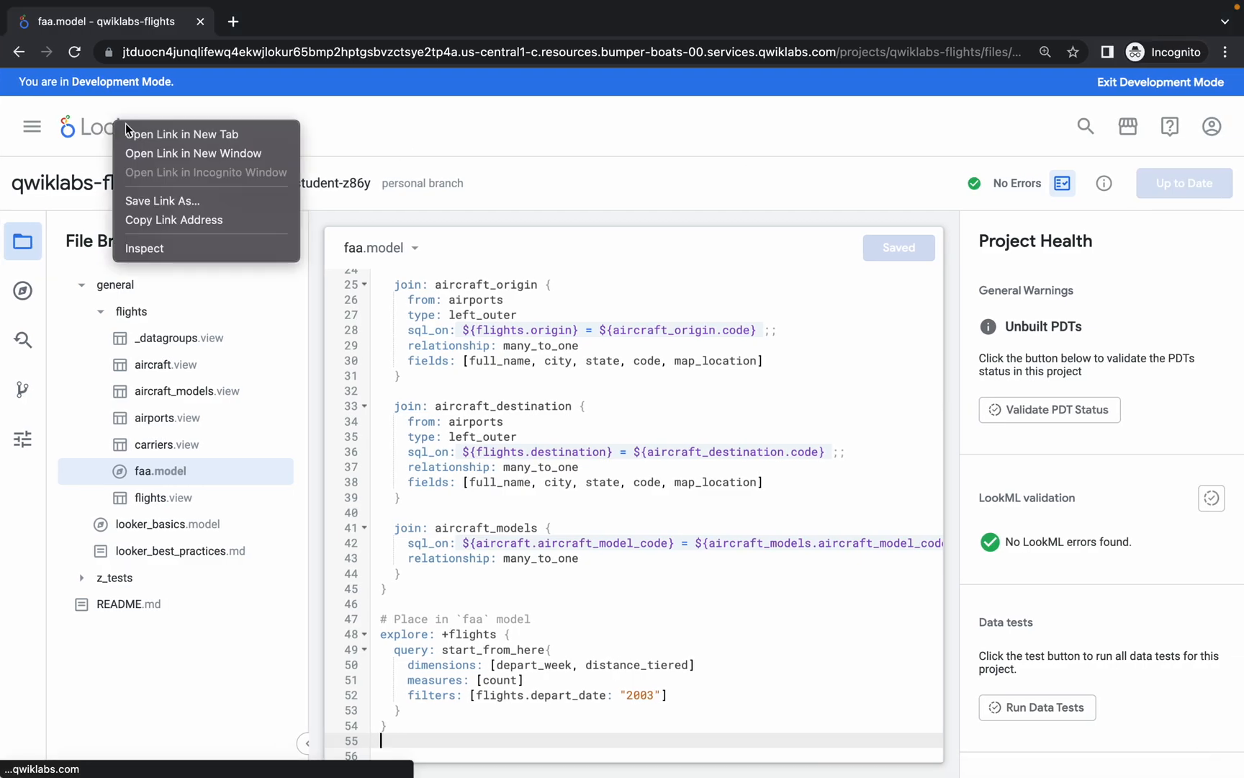
click(155, 127)
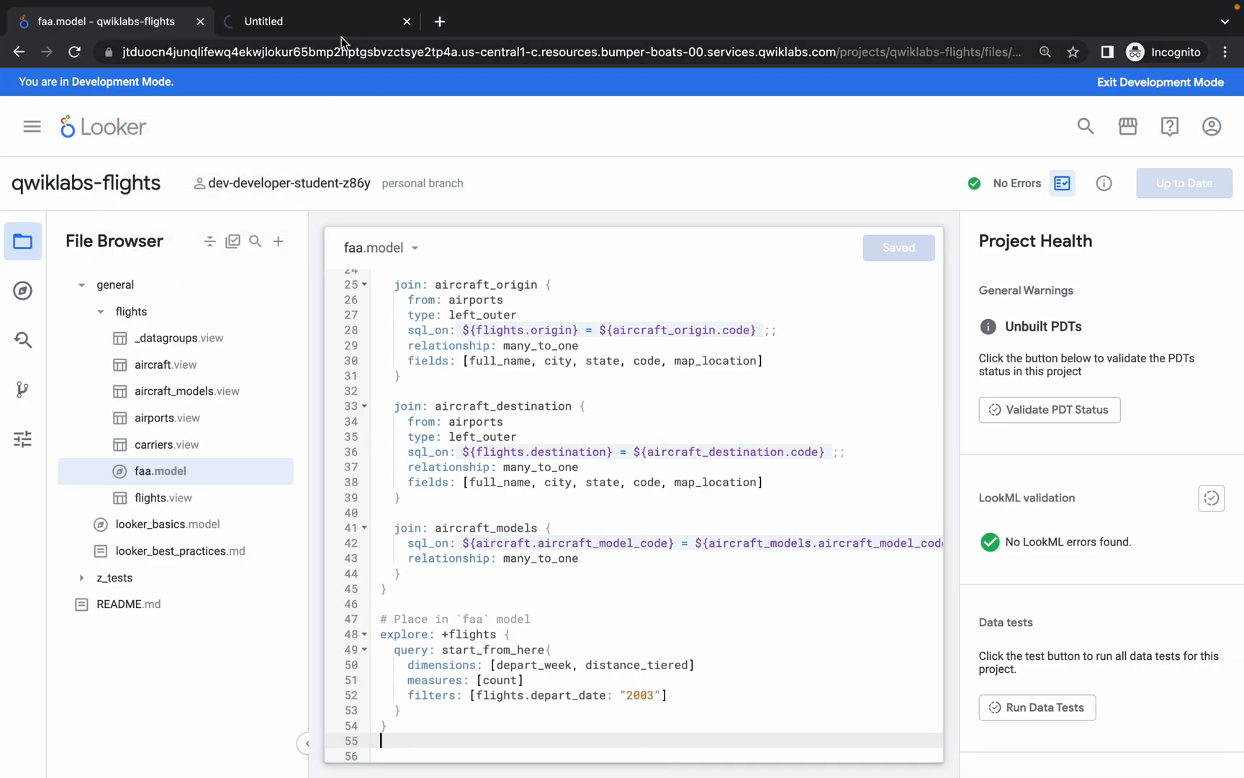
click(320, 22)
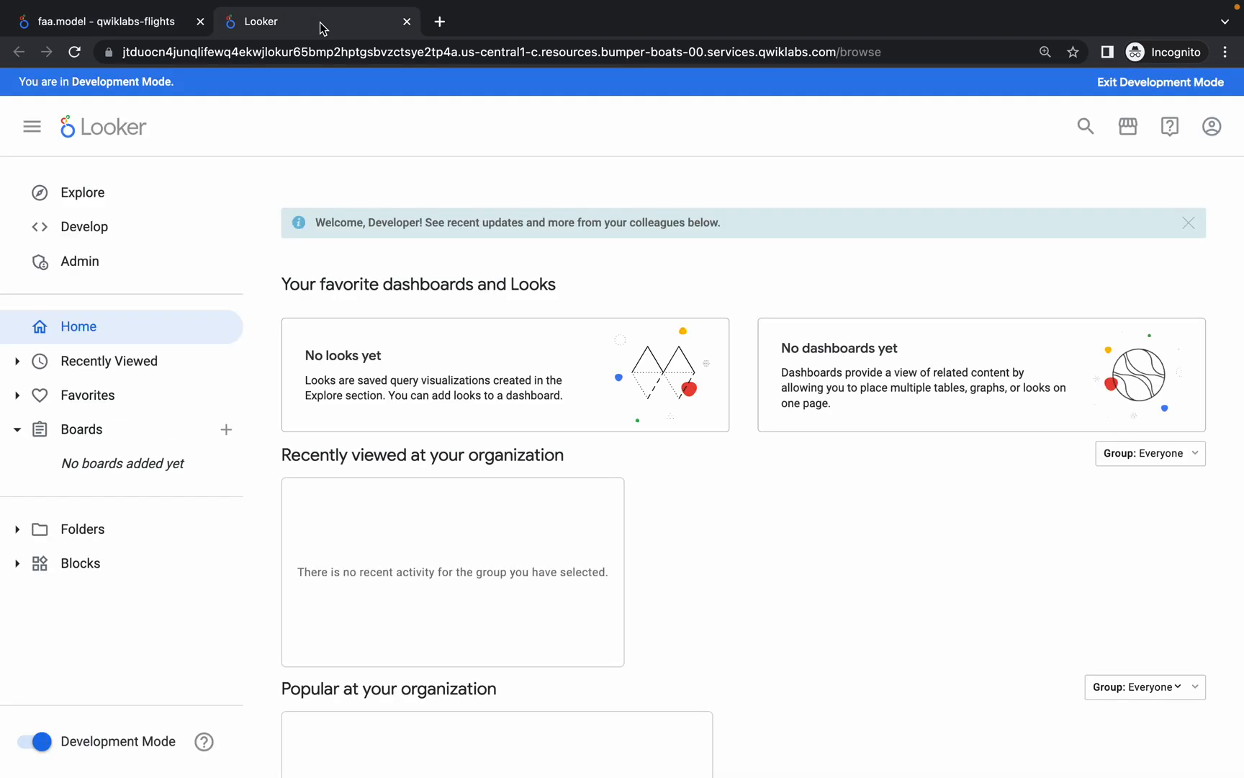
click(77, 200)
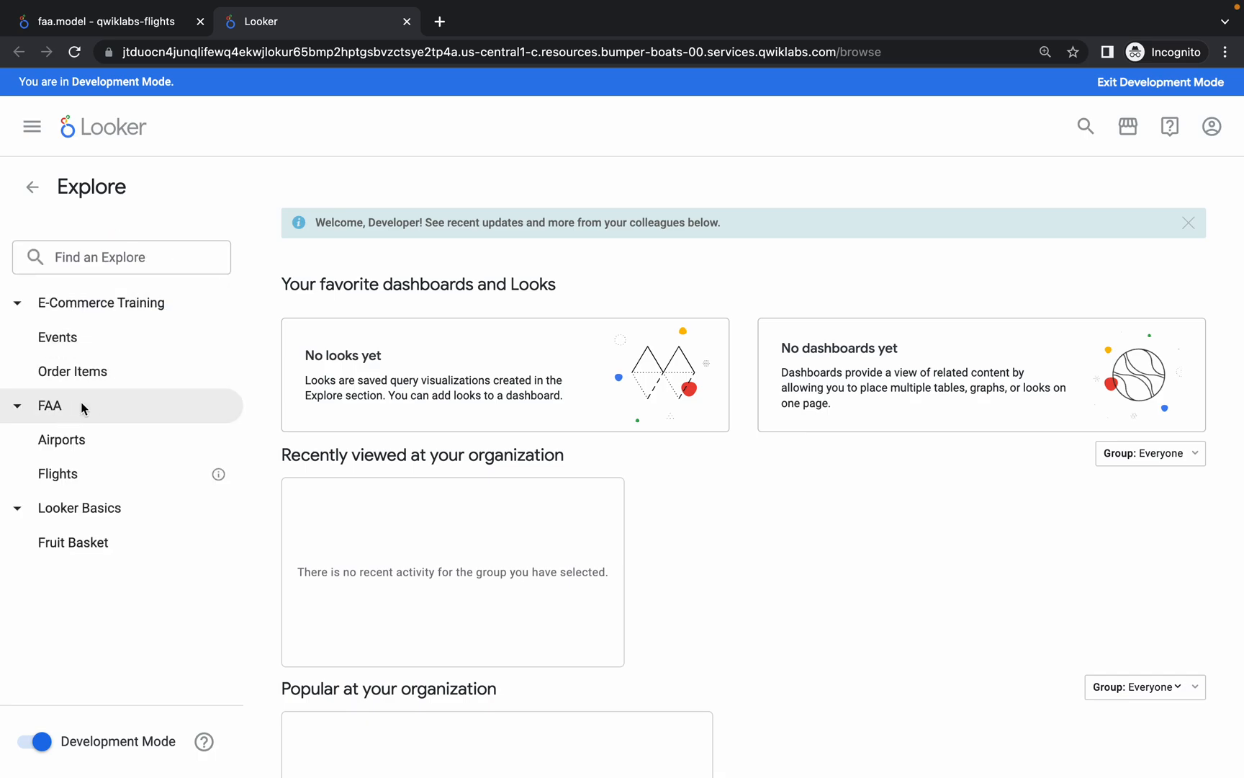
click(74, 481)
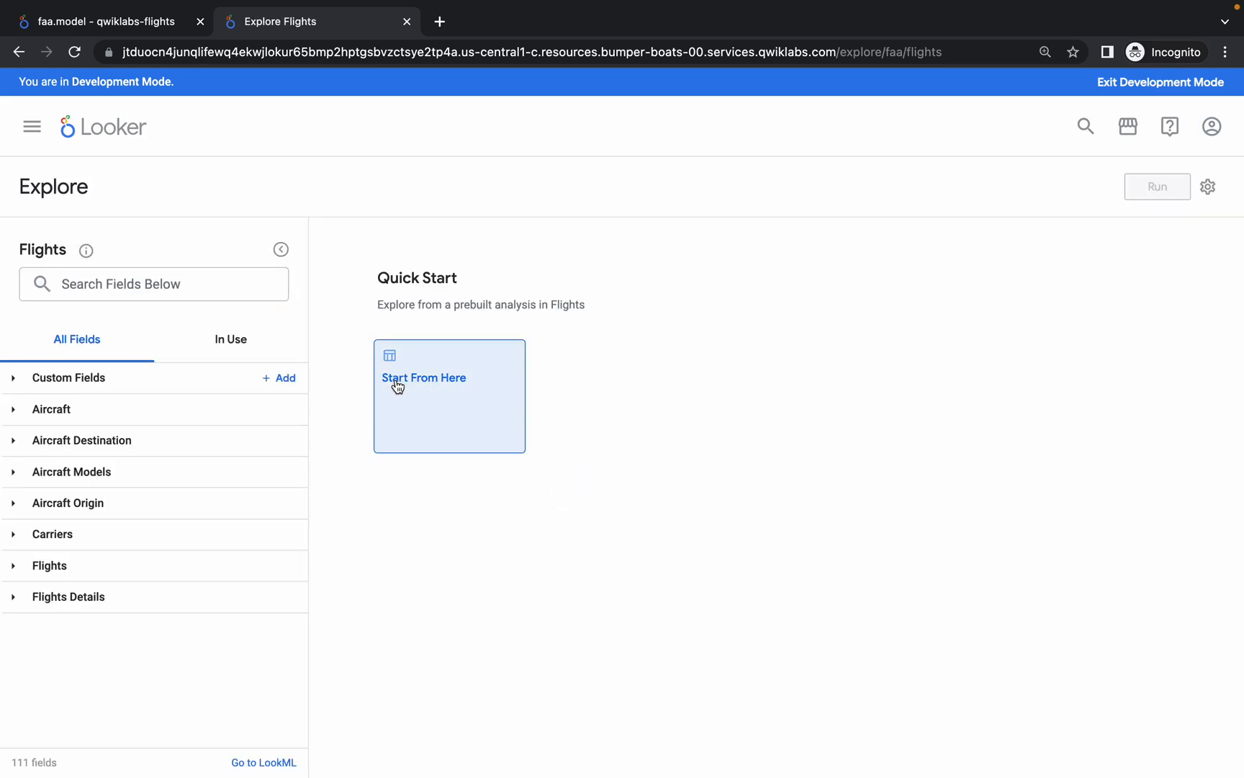
click(423, 388)
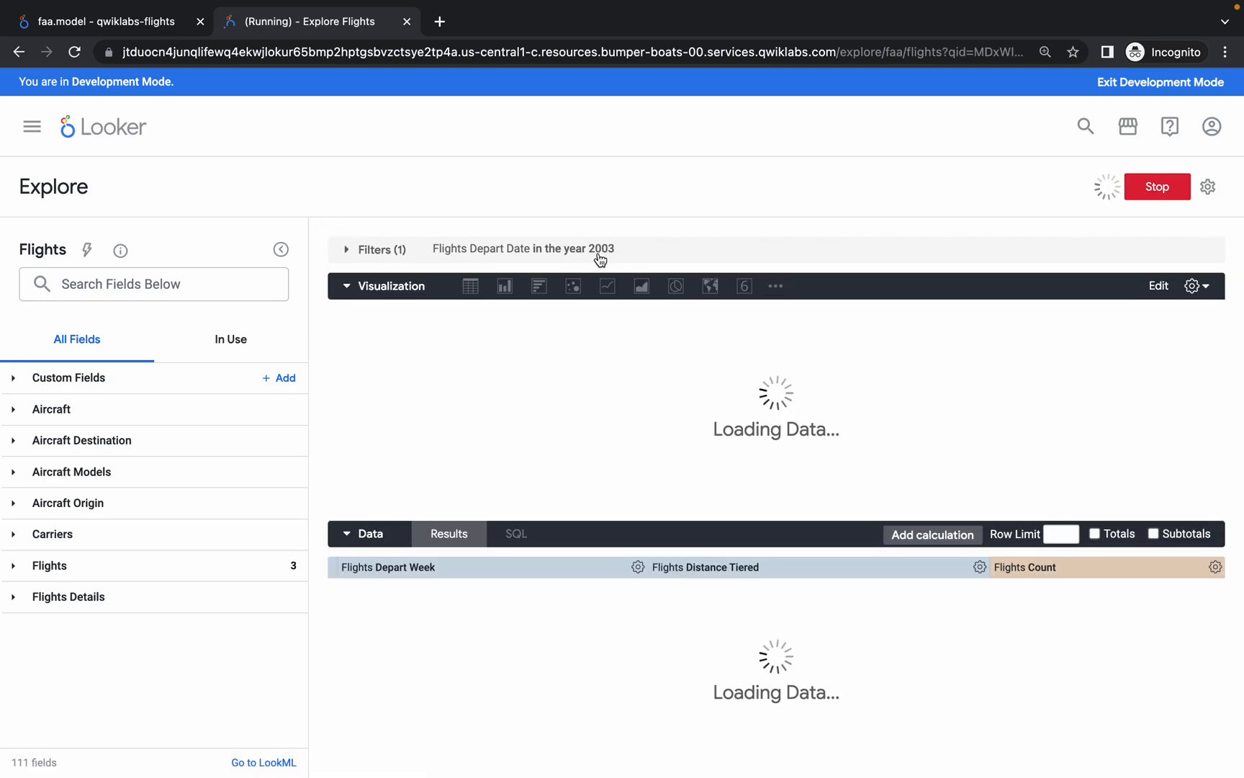
Compare the Explore's filter with the TASK 1 notes and return to the Looker Functions and Operators lab page.
key(ctrl+Left)
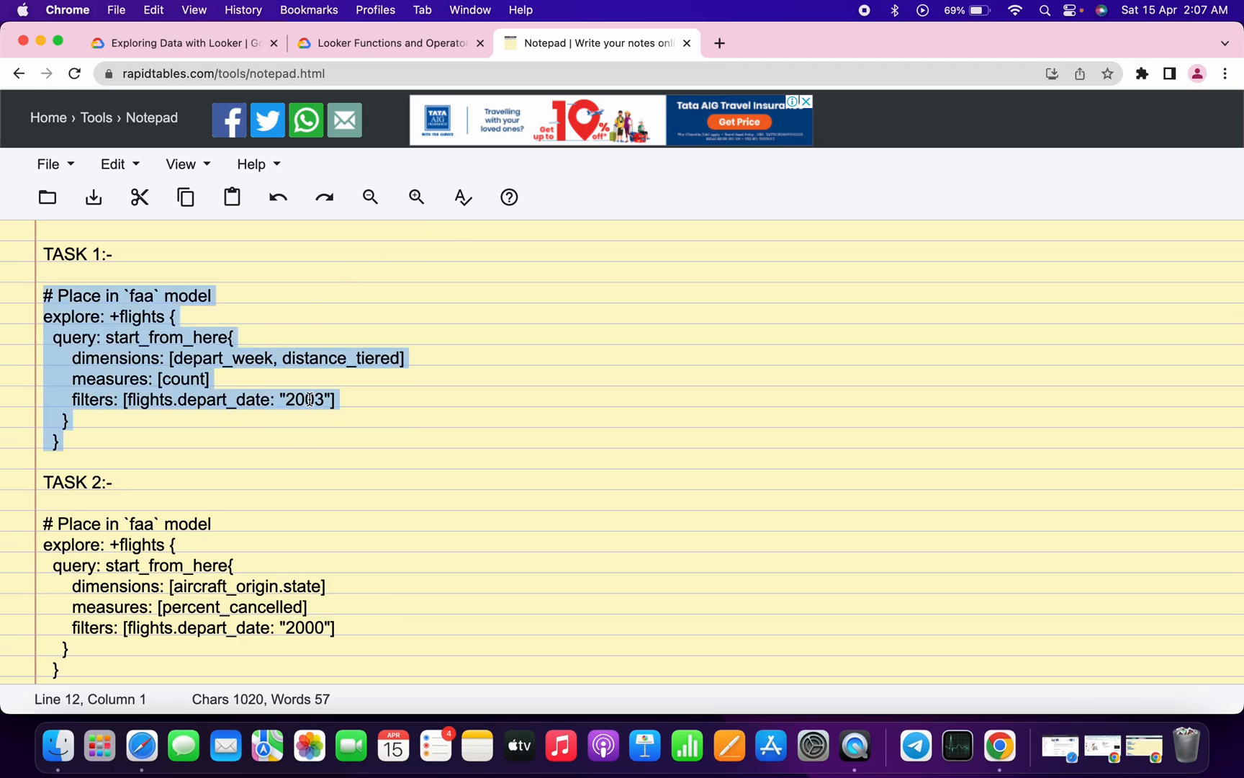
key(ctrl+Right)
key(ctrl+Left)
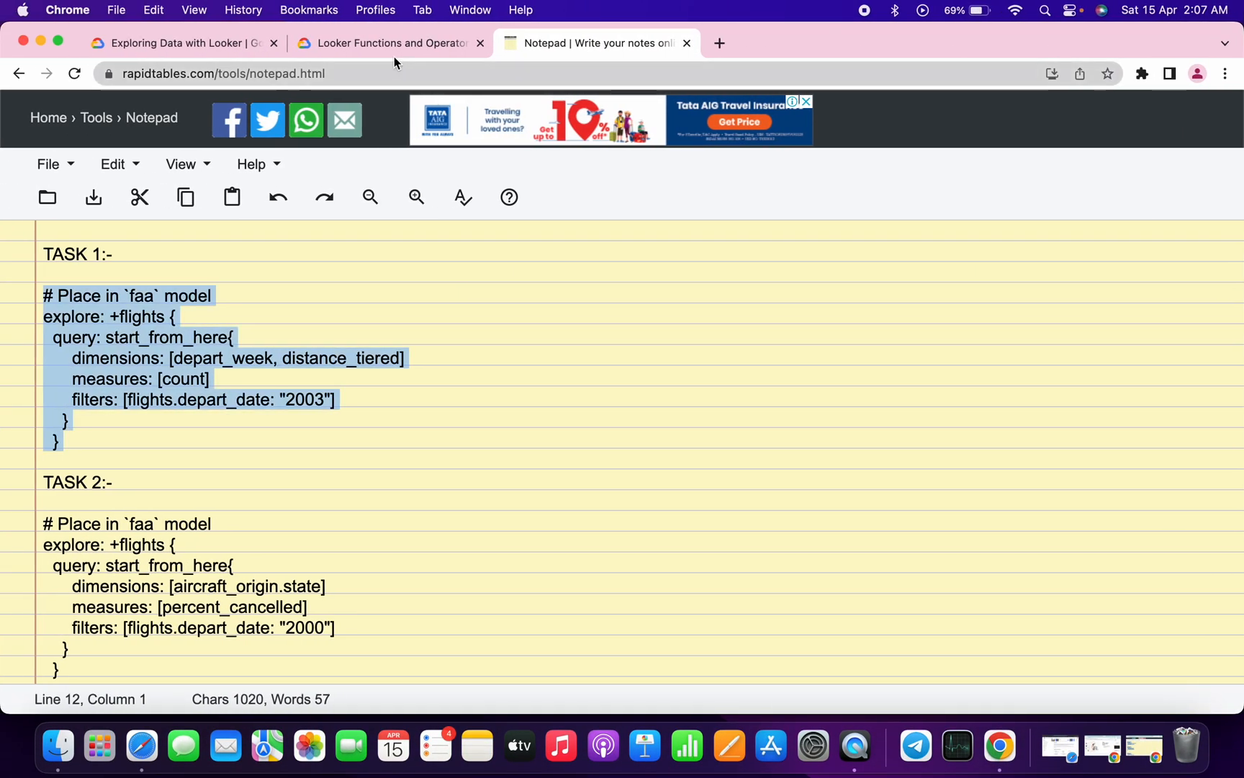
click(384, 45)
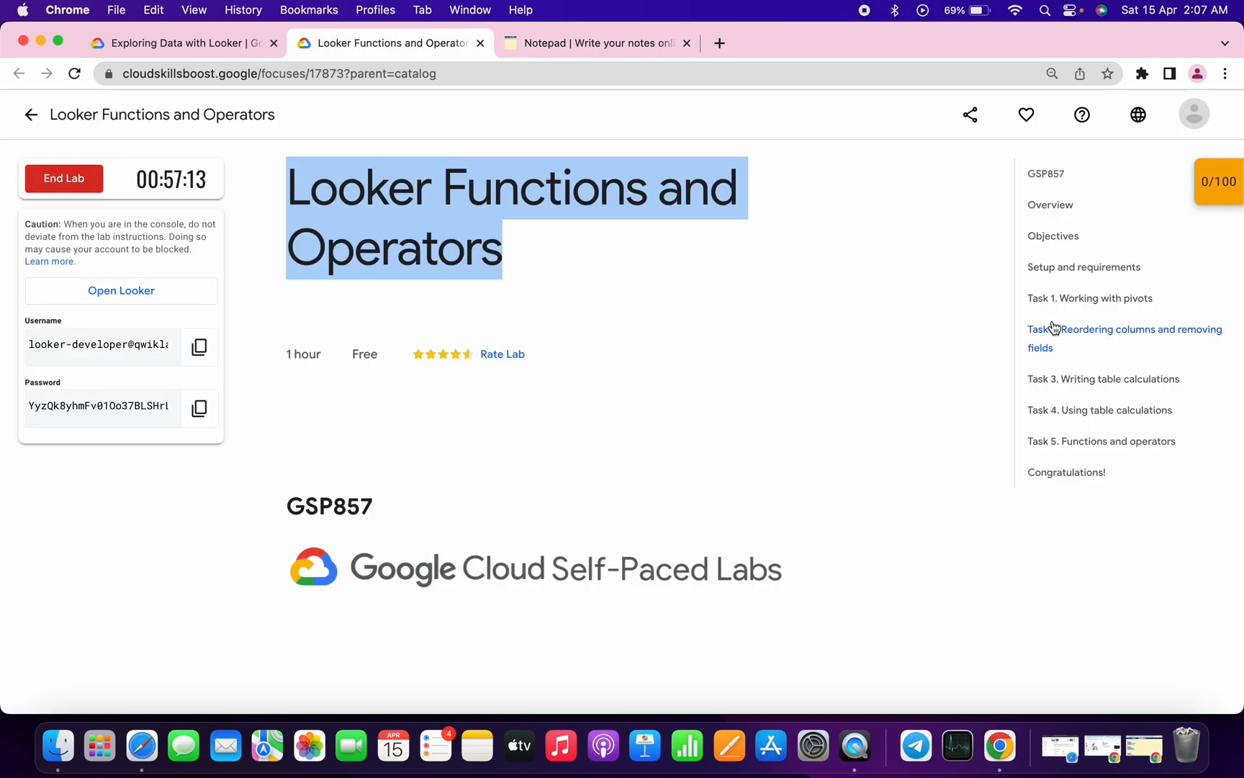
Read through the Task 1 "Working with pivots" instructions on the lab page, down to its progress check.
click(1061, 298)
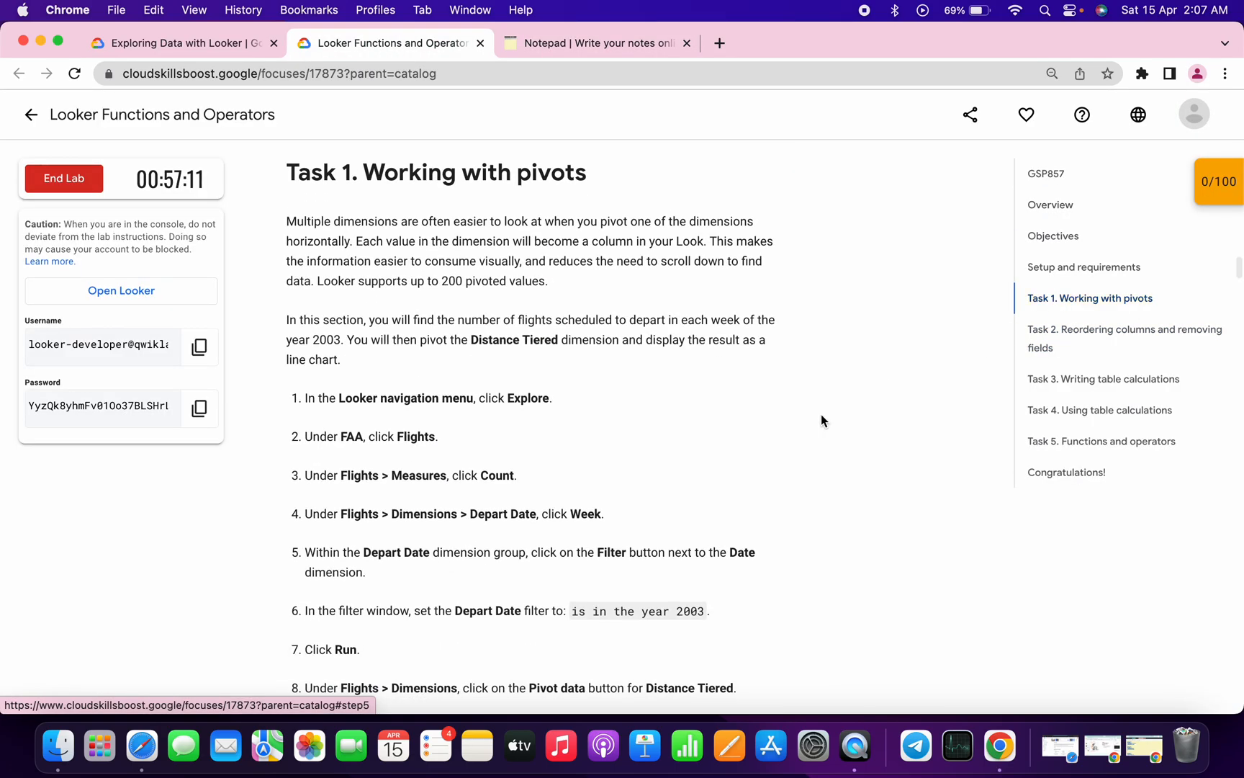
scroll(753, 468, down, 12)
scroll(753, 473, down, 6)
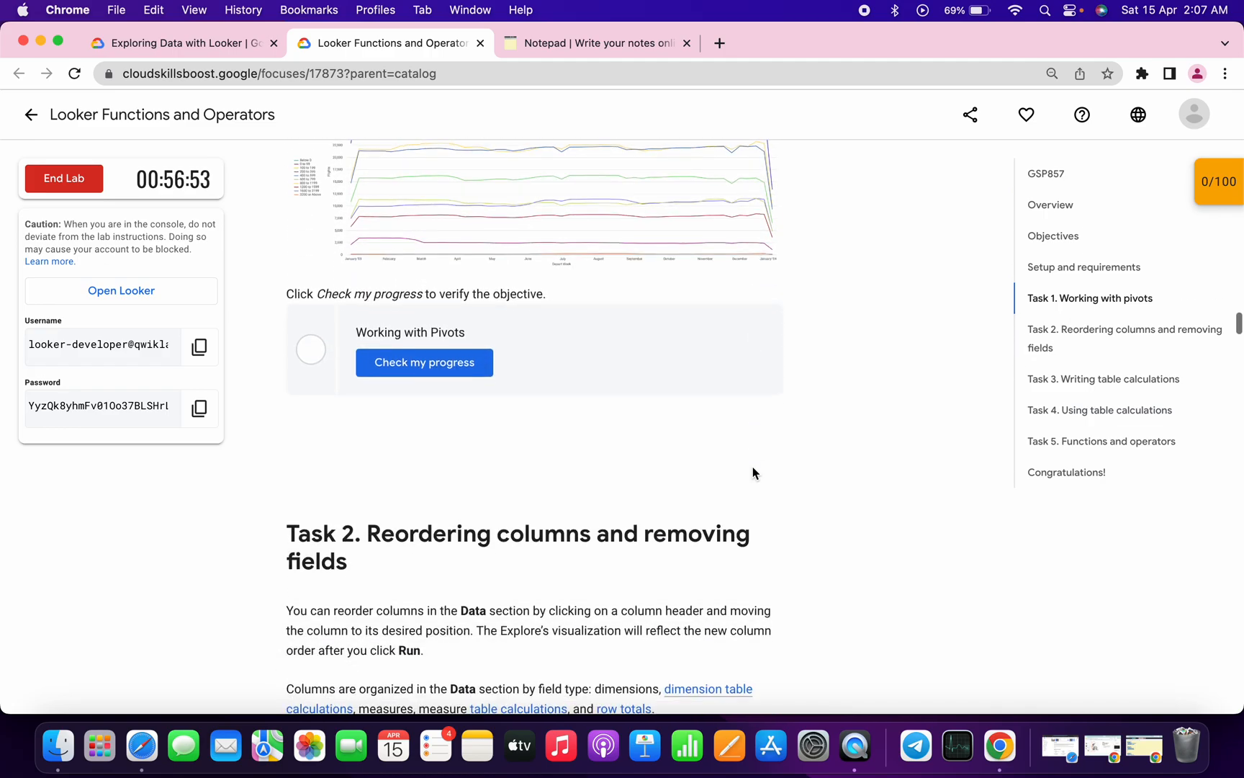
scroll(631, 330, up, 3)
scroll(580, 478, up, 4)
key(ctrl+Right)
key(ctrl+Left)
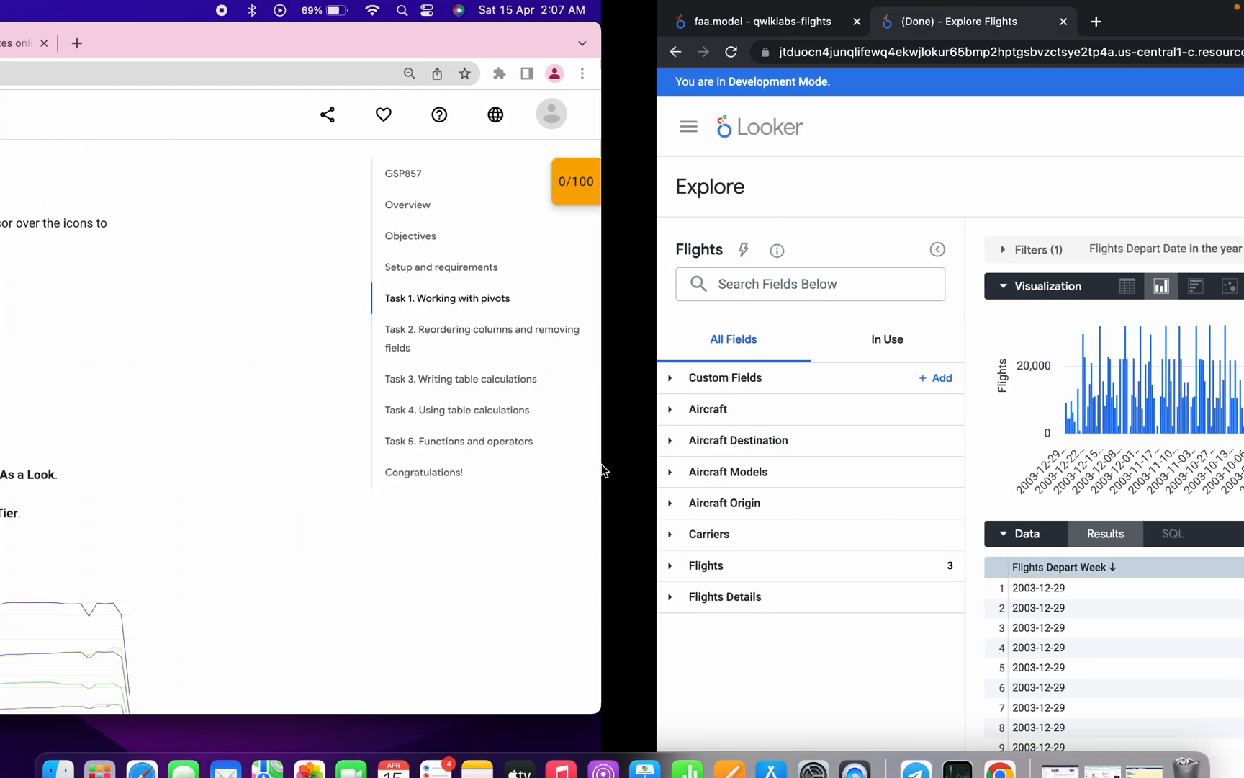
scroll(602, 467, up, 2)
scroll(602, 469, up, 2)
scroll(602, 466, down, 5)
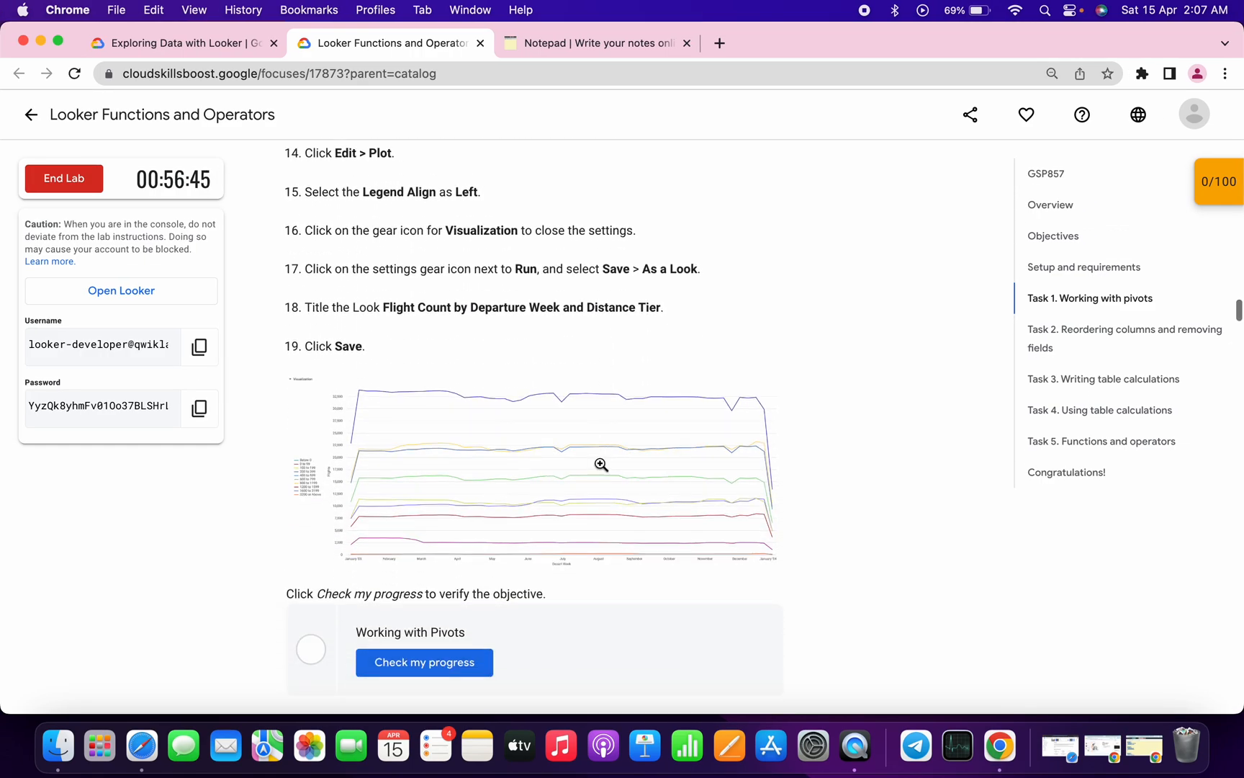
Return to the Flights Explore and change the visualization type to Line.
click(496, 393)
click(546, 581)
key(ctrl+Right)
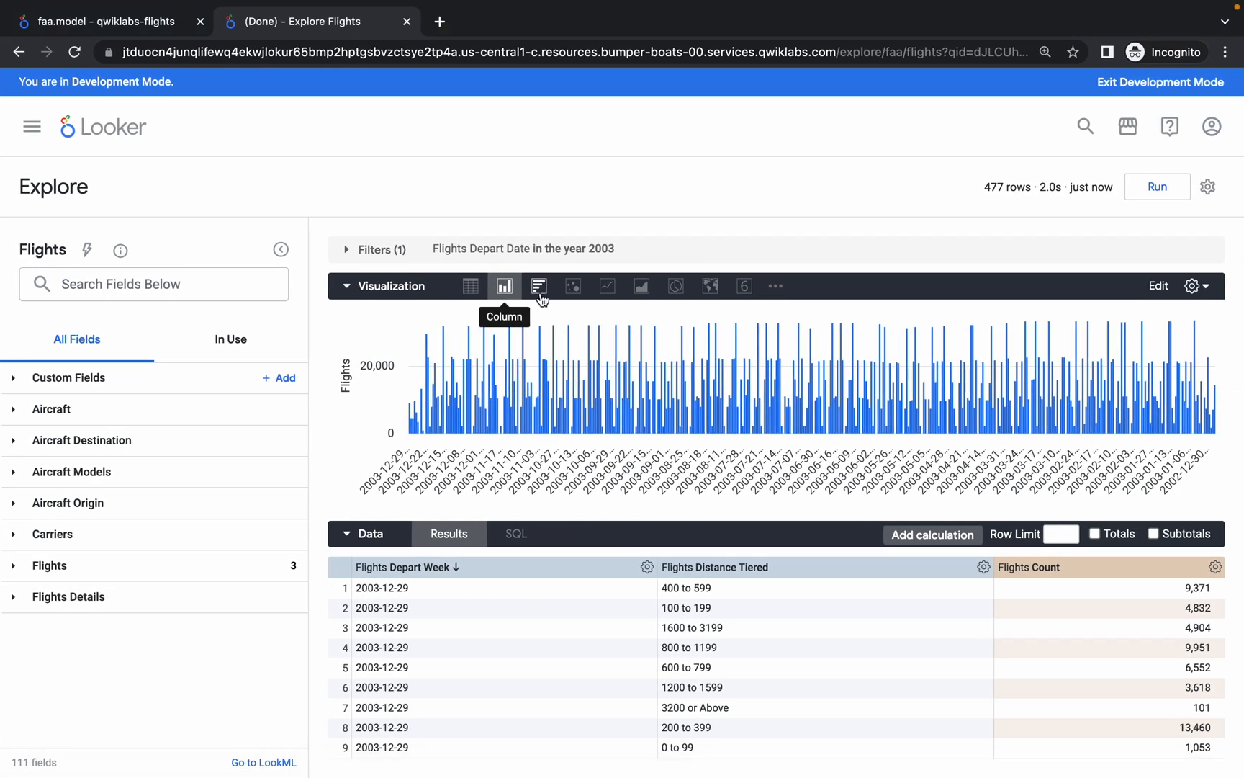
click(611, 290)
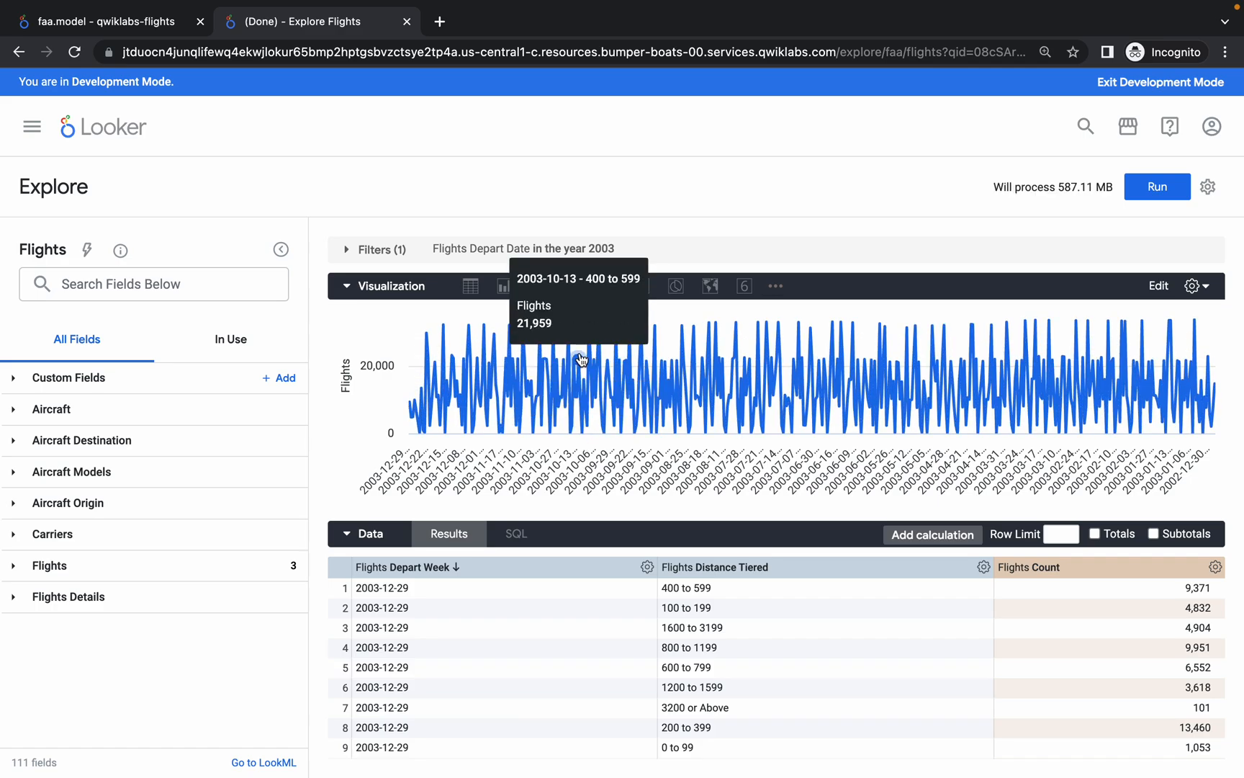
Find the pivot instruction in Task 1 on the lab page and copy the dimension name "Distance Tiered".
key(ctrl+Left)
scroll(539, 423, up, 10)
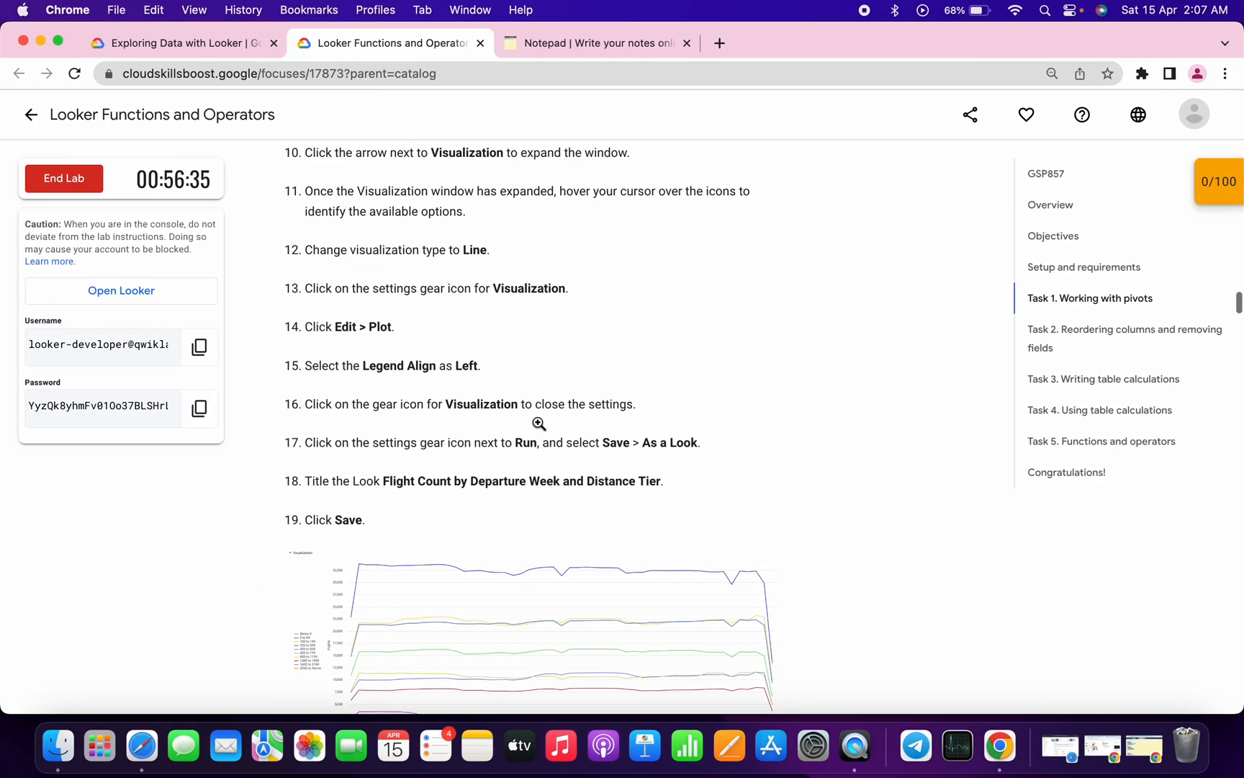
scroll(539, 428, up, 1)
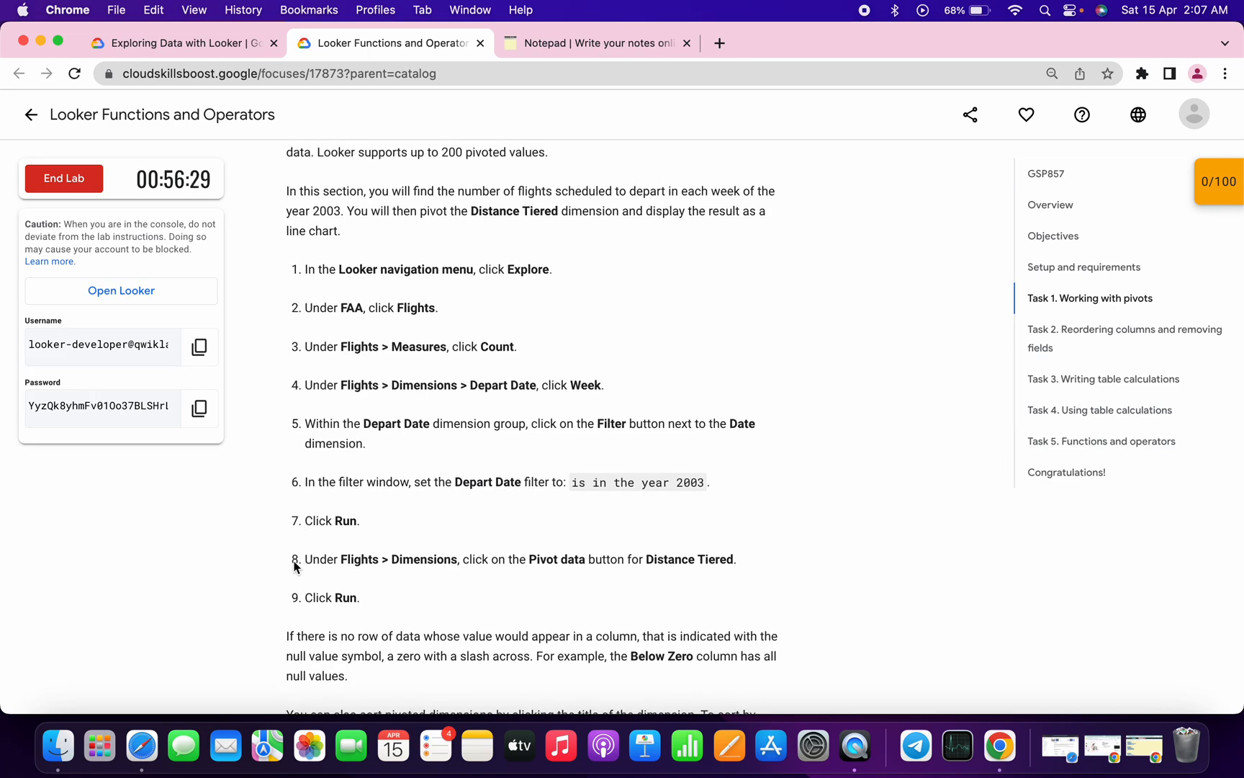
drag(301, 559, 769, 561)
click(822, 566)
drag(647, 560, 736, 557)
key(ctrl+c)
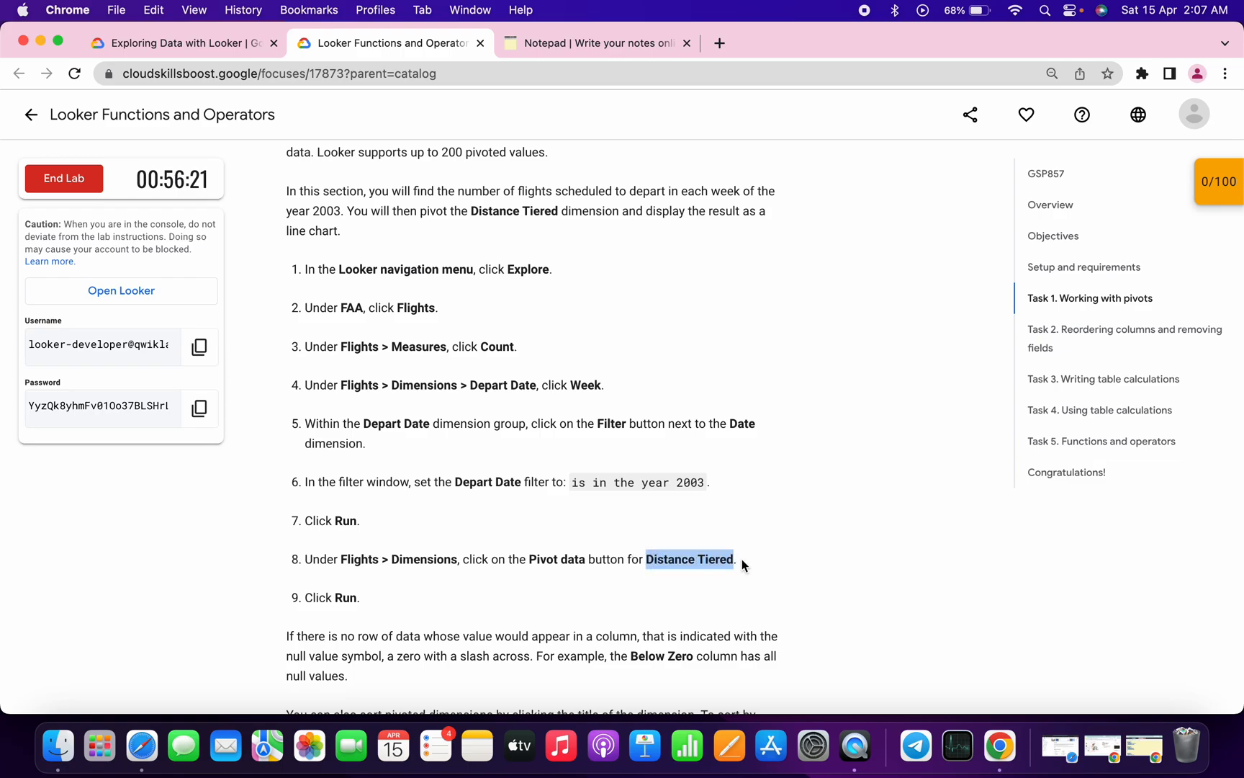
Search the Explore's fields for "Distance Tiered", pivot the data by that dimension and run the query.
key(ctrl+Right)
click(129, 283)
key(ctrl+v)
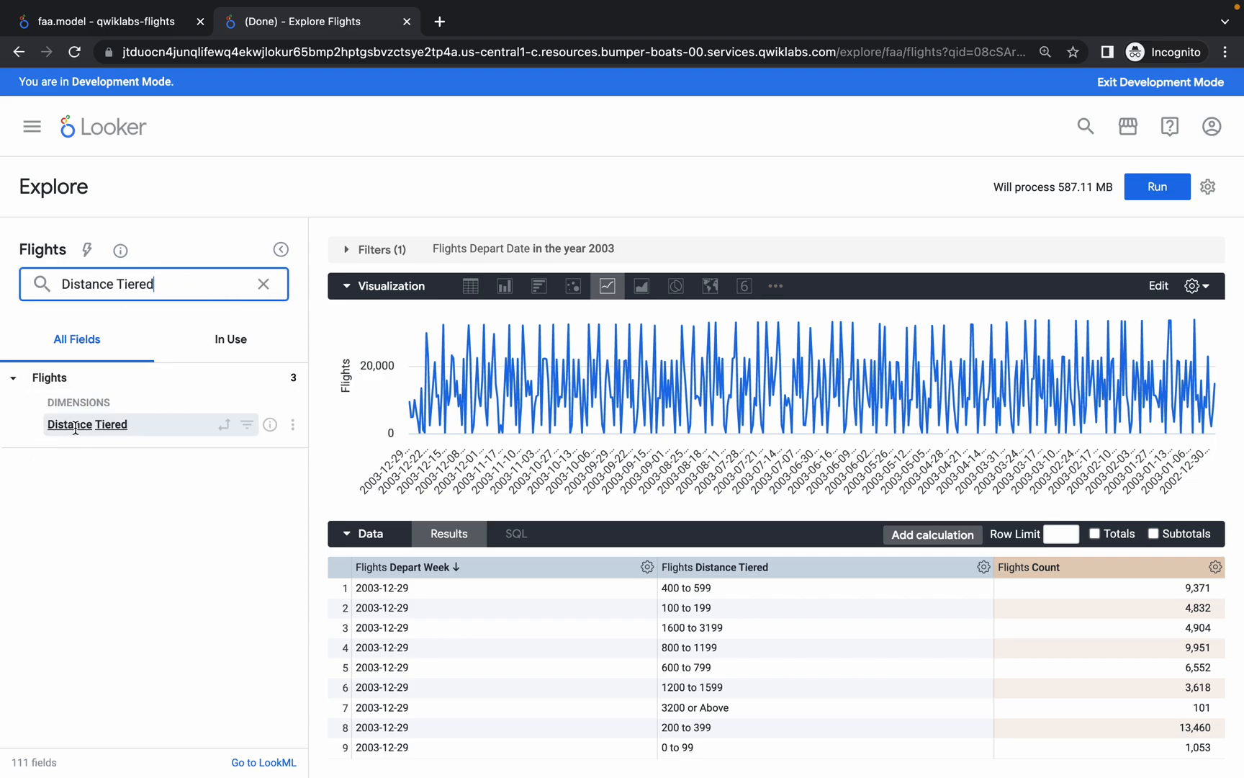
scroll(177, 440, up, 5)
scroll(176, 441, up, 4)
scroll(176, 441, left, 4)
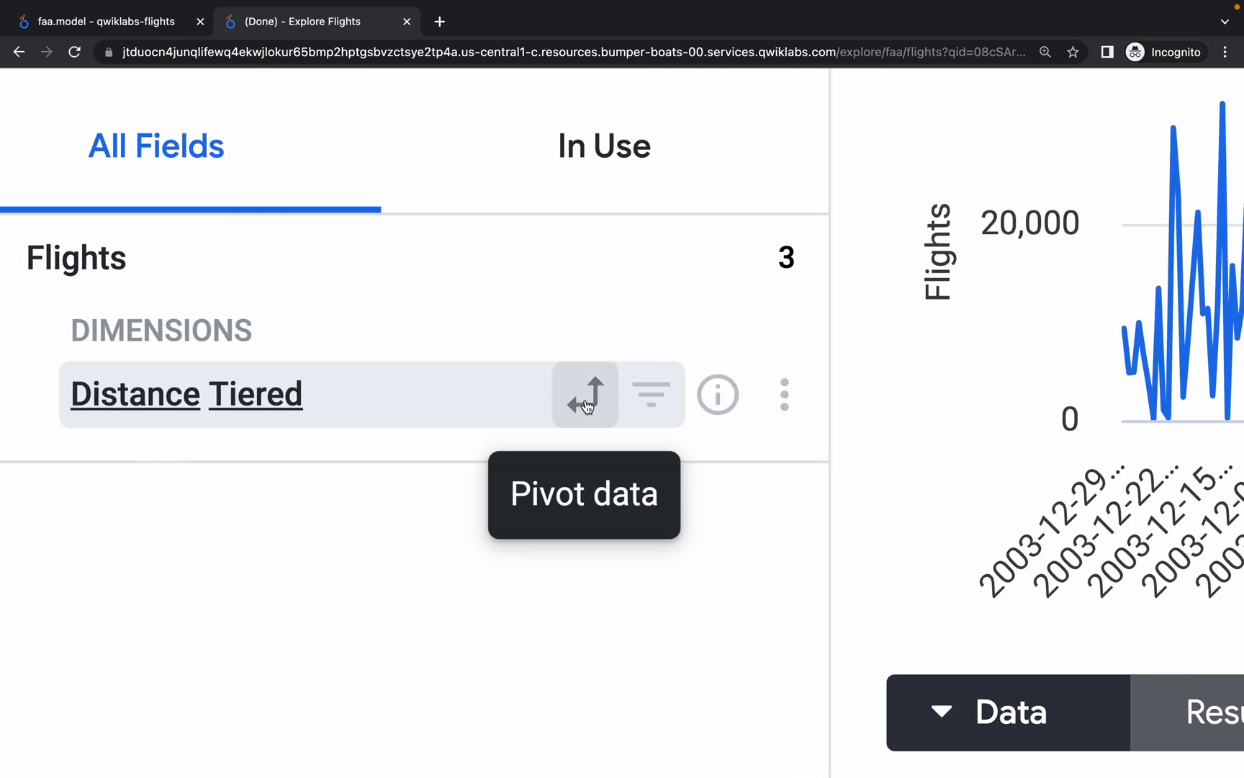
click(588, 407)
scroll(586, 406, down, 10)
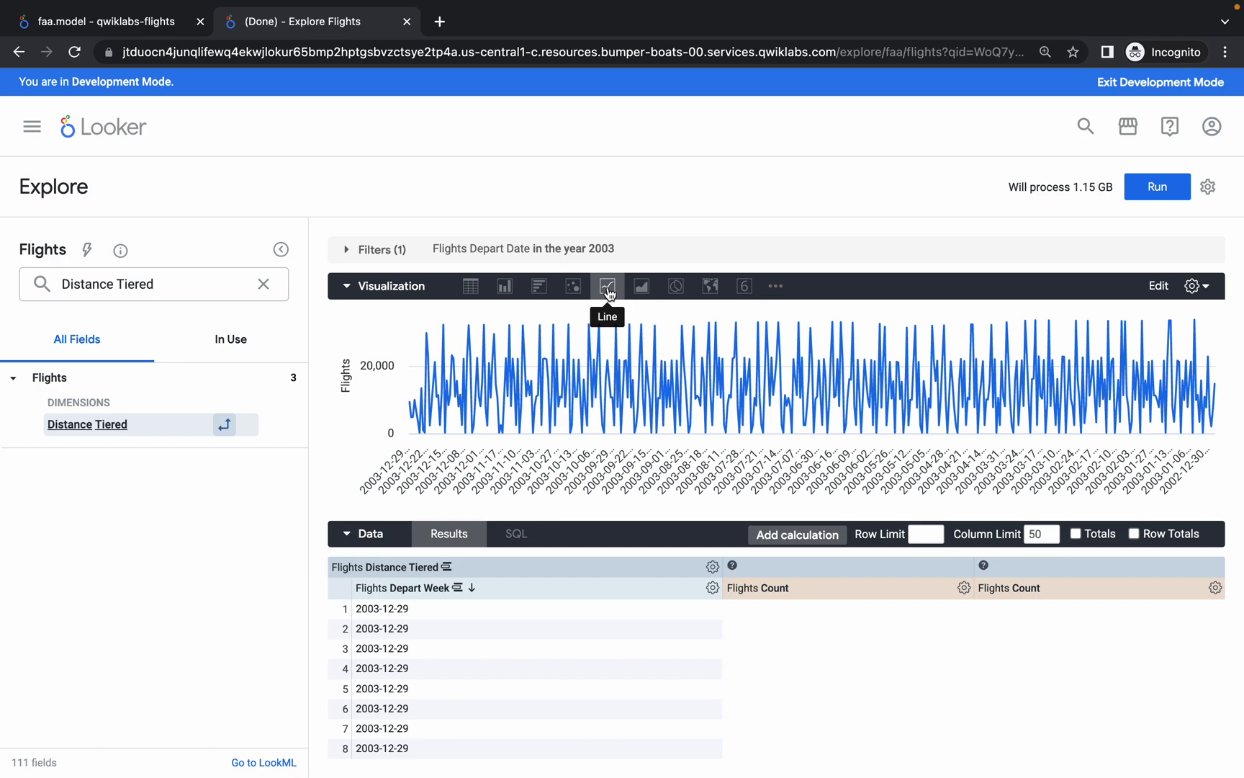
click(1158, 189)
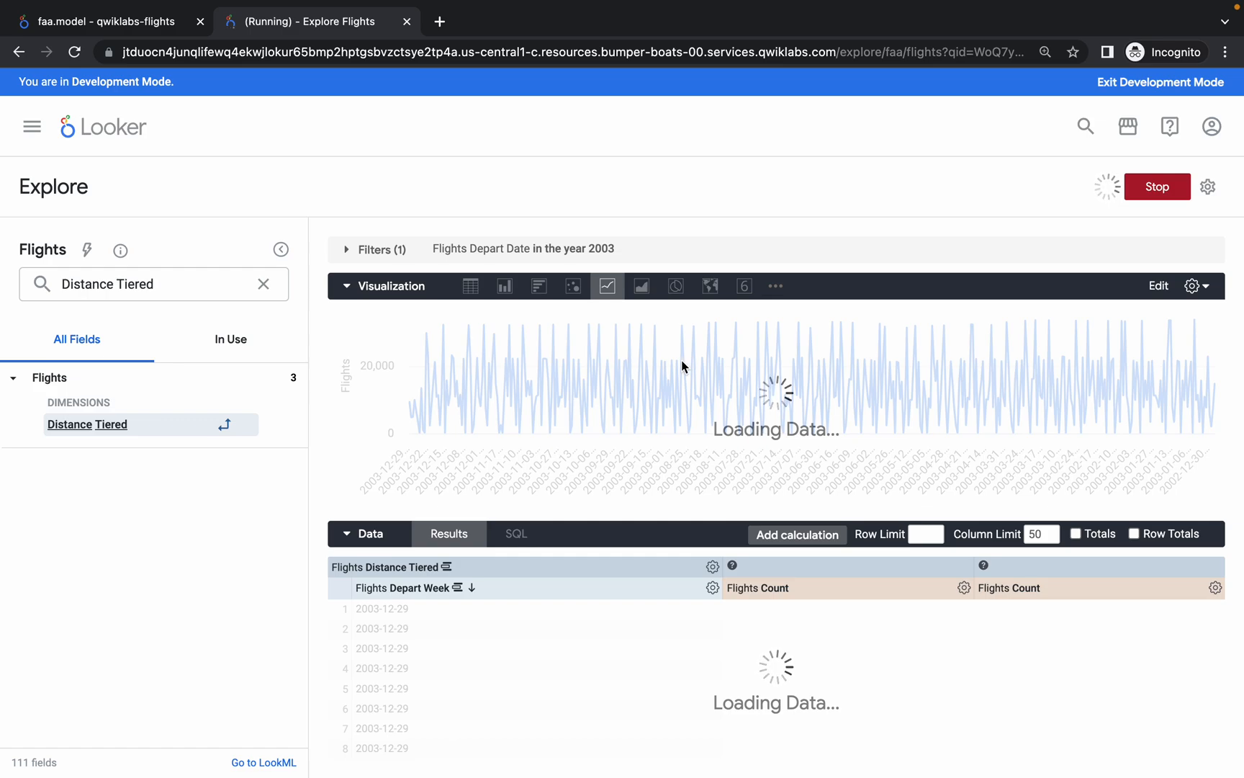
mouse_move(755, 383)
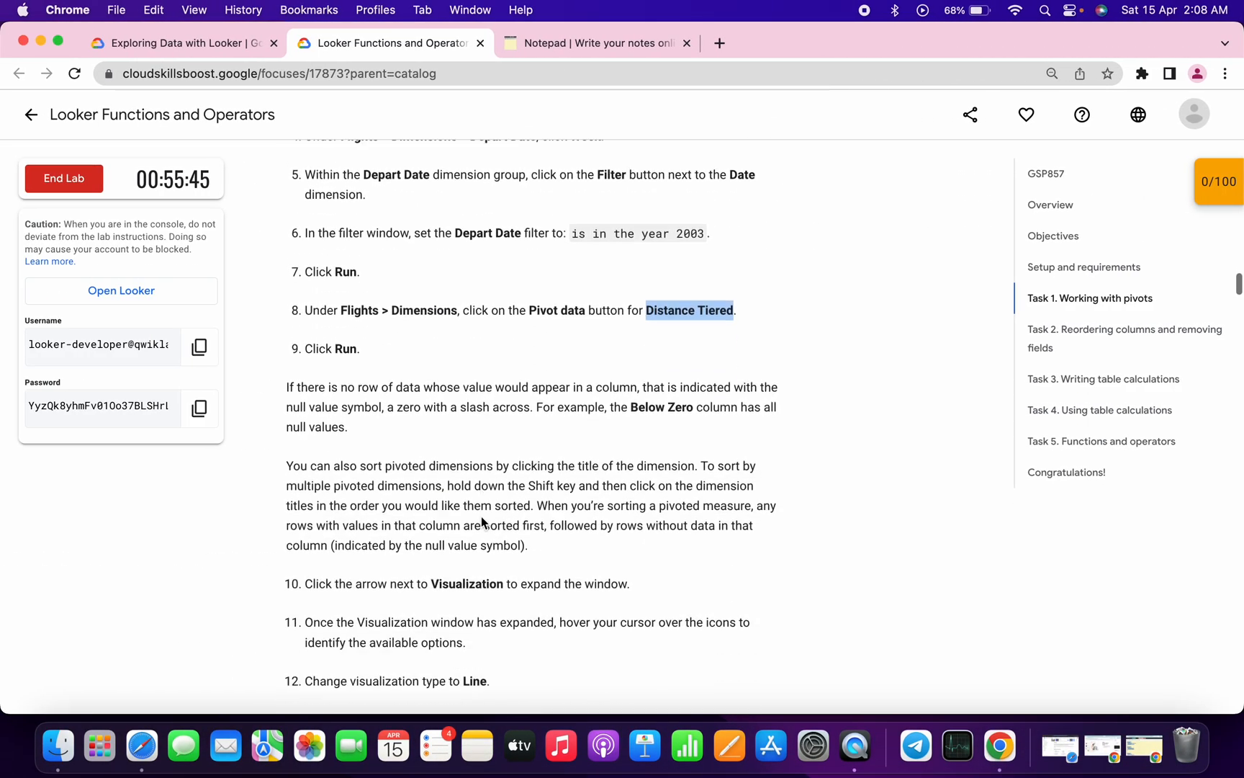
Check the remaining Task 1 instructions and set the line chart's Legend Align plot option to Left.
scroll(481, 522, down, 10)
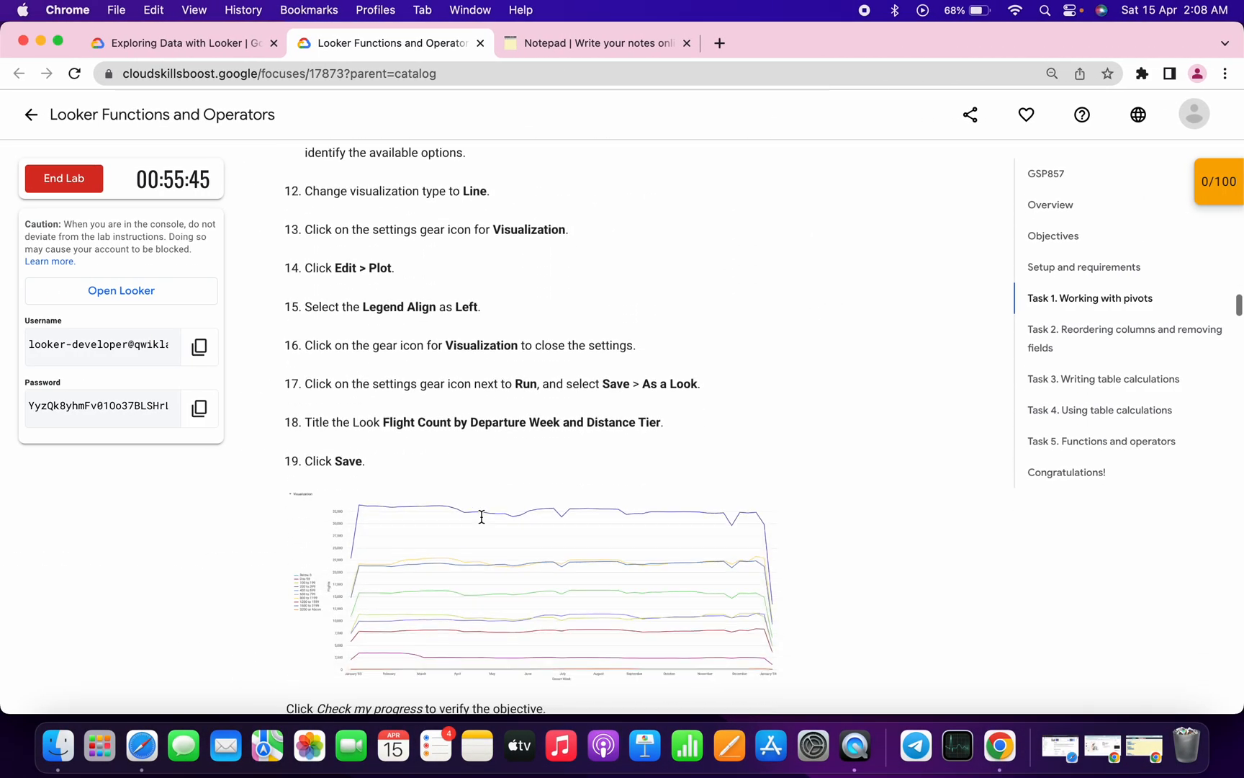
key(ctrl+Right)
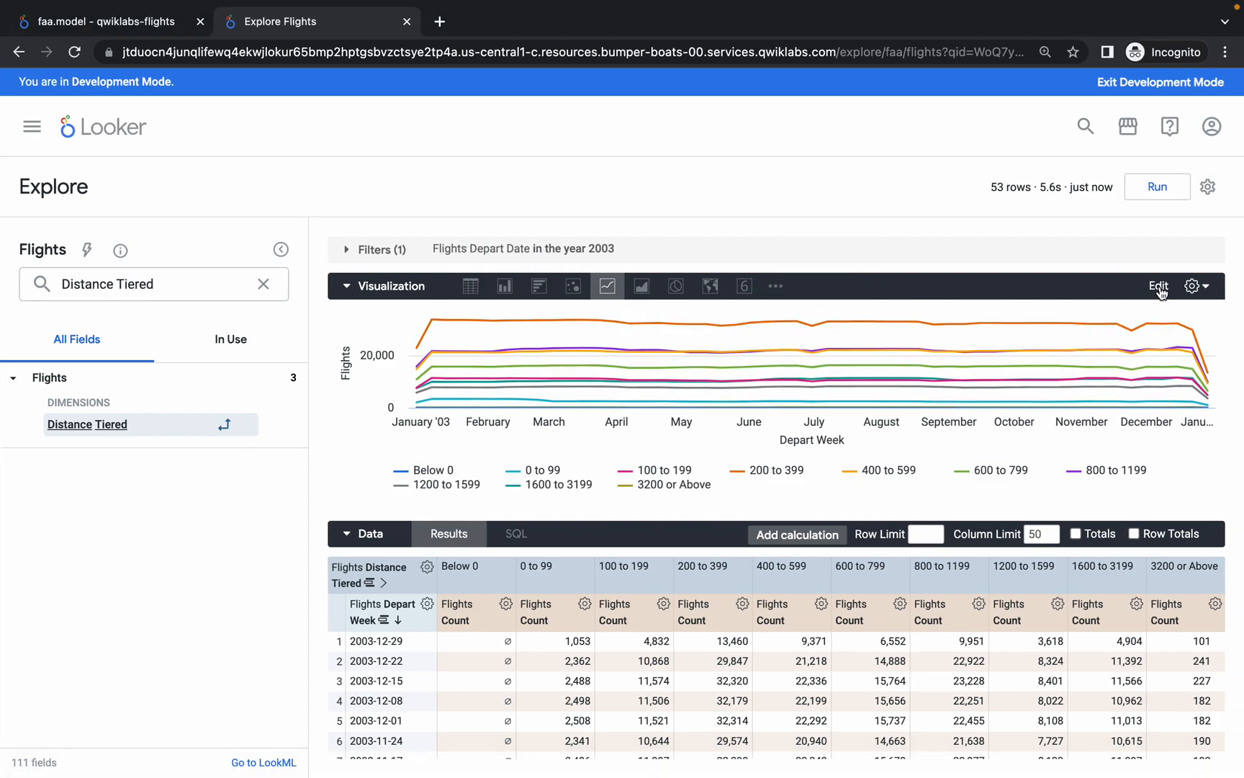
click(1158, 286)
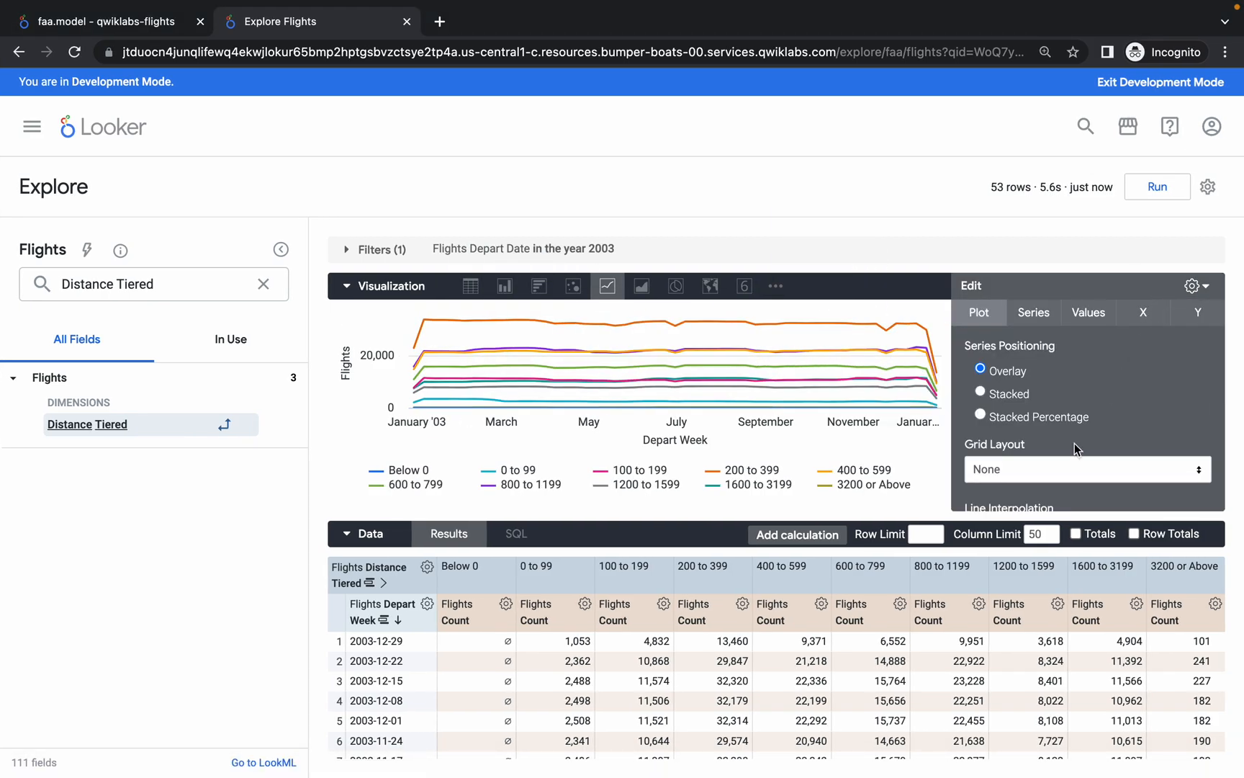
scroll(1076, 450, down, 10)
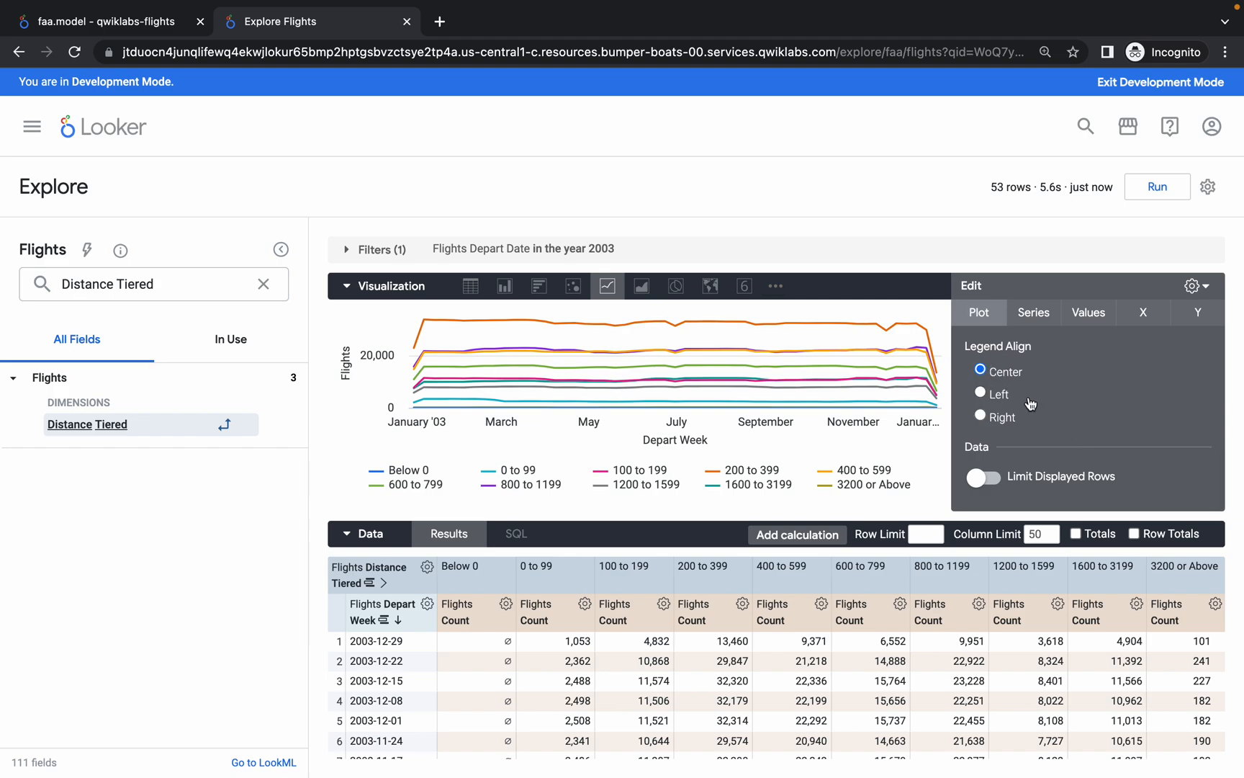
click(982, 394)
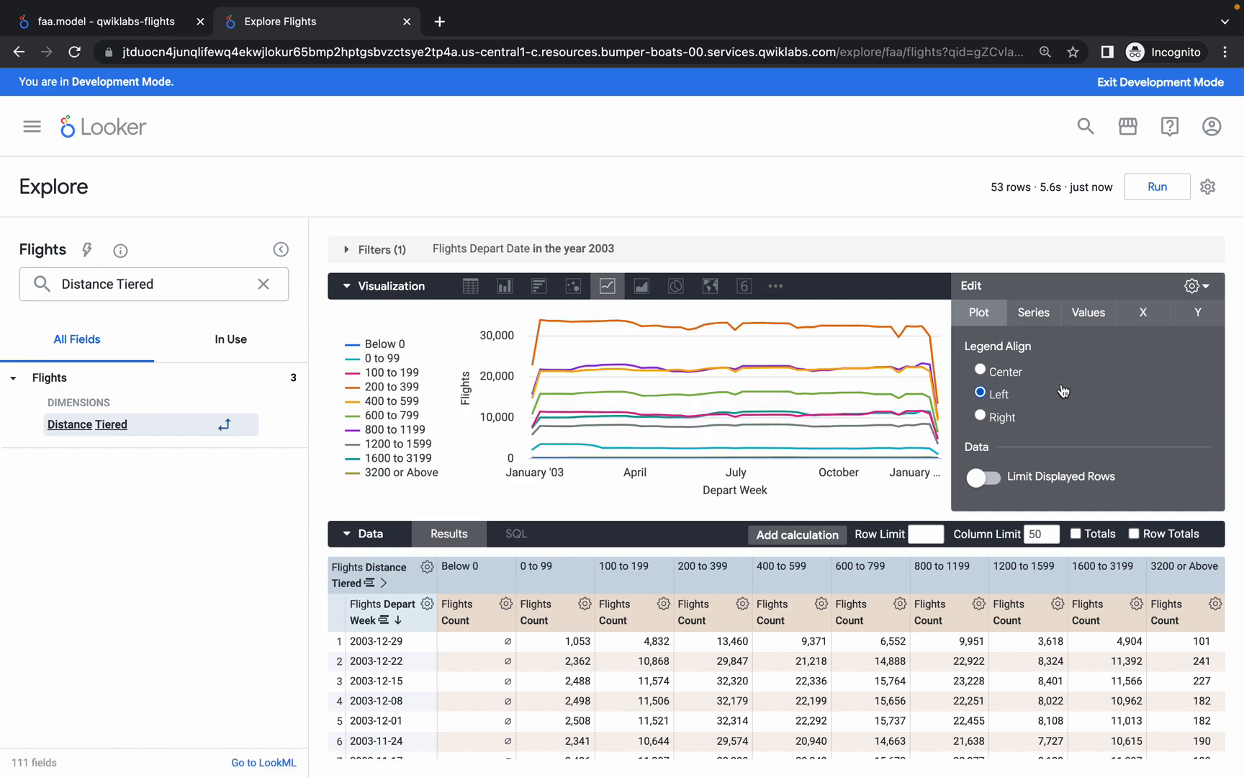
Save the Explore as a Look titled "Flight Count by Departure Week and Distance Tier", copying the title from the lab page.
click(1207, 186)
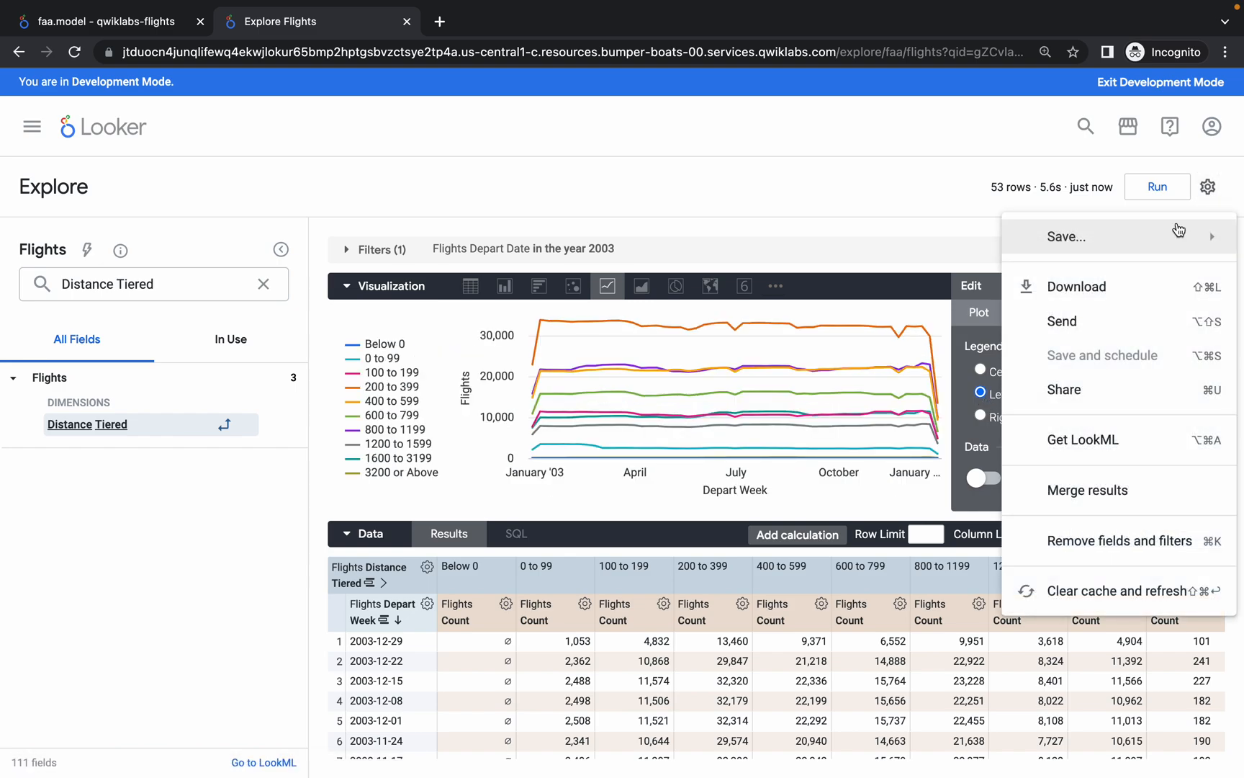
mouse_move(1132, 247)
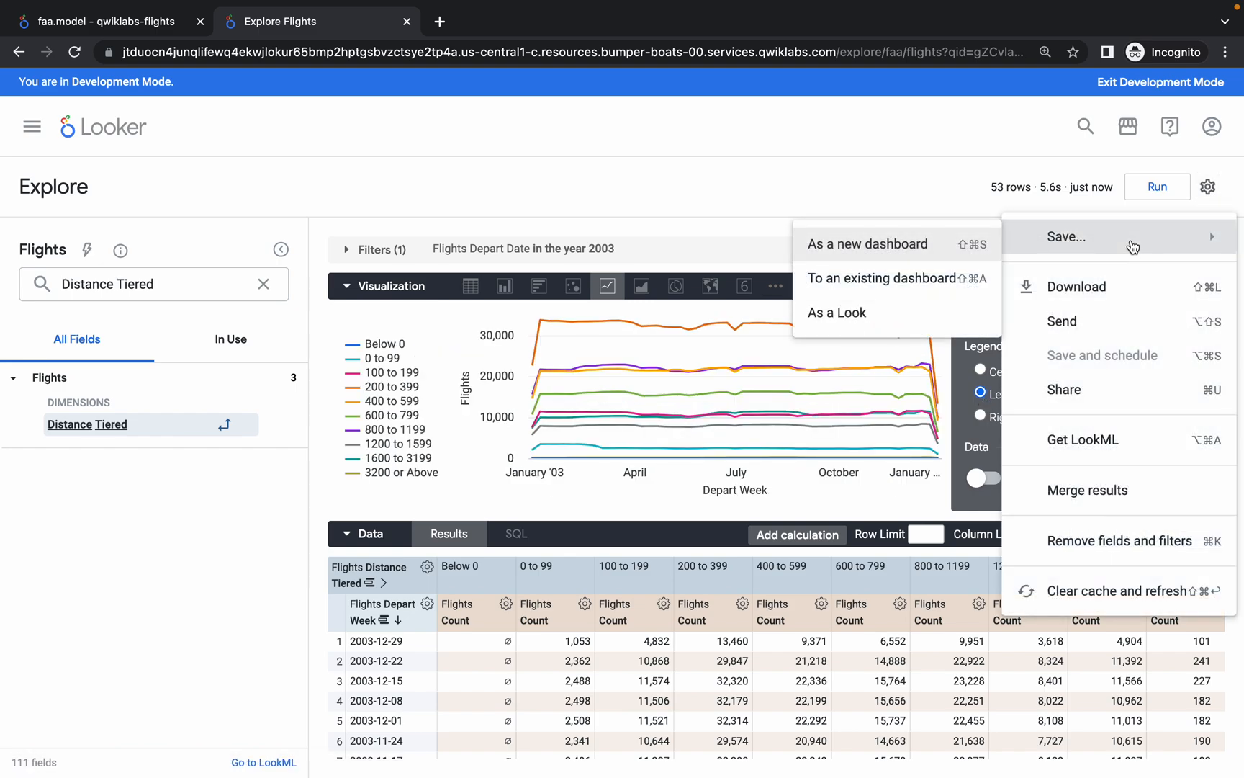
click(857, 317)
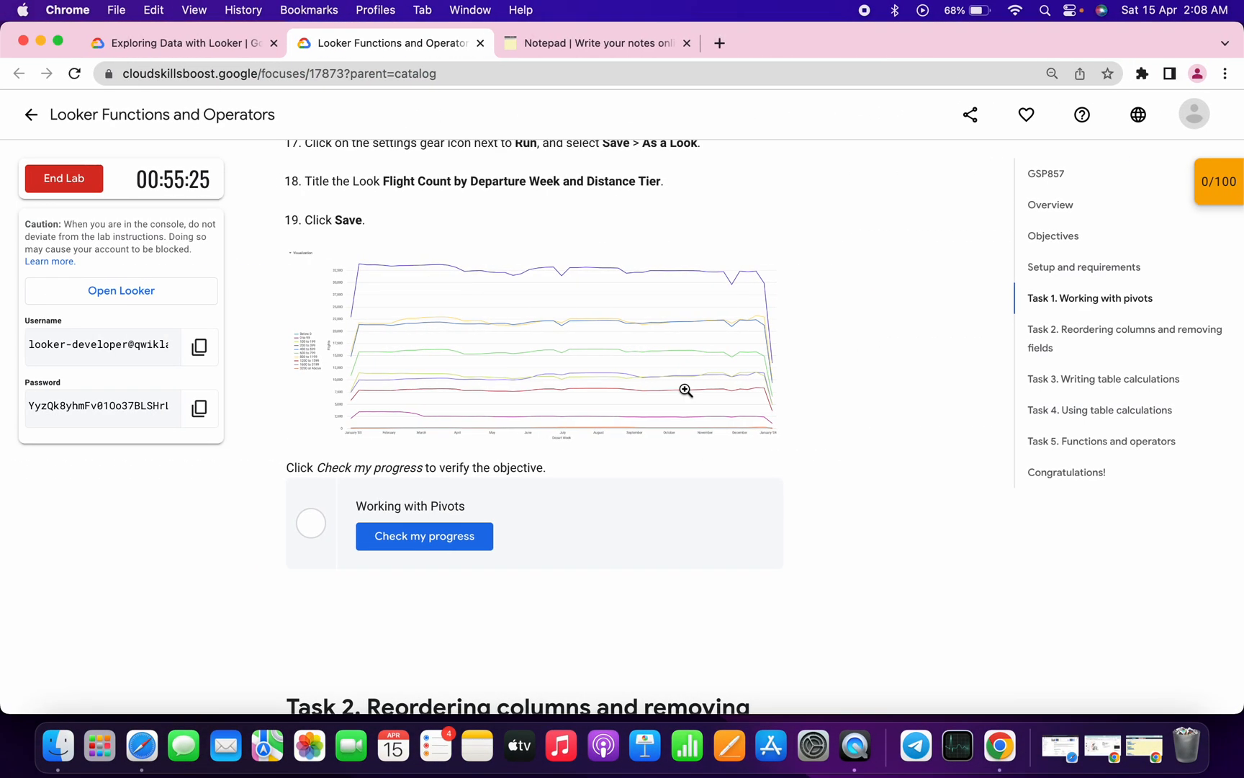
scroll(685, 390, up, 5)
drag(383, 358, 661, 355)
key(super+c)
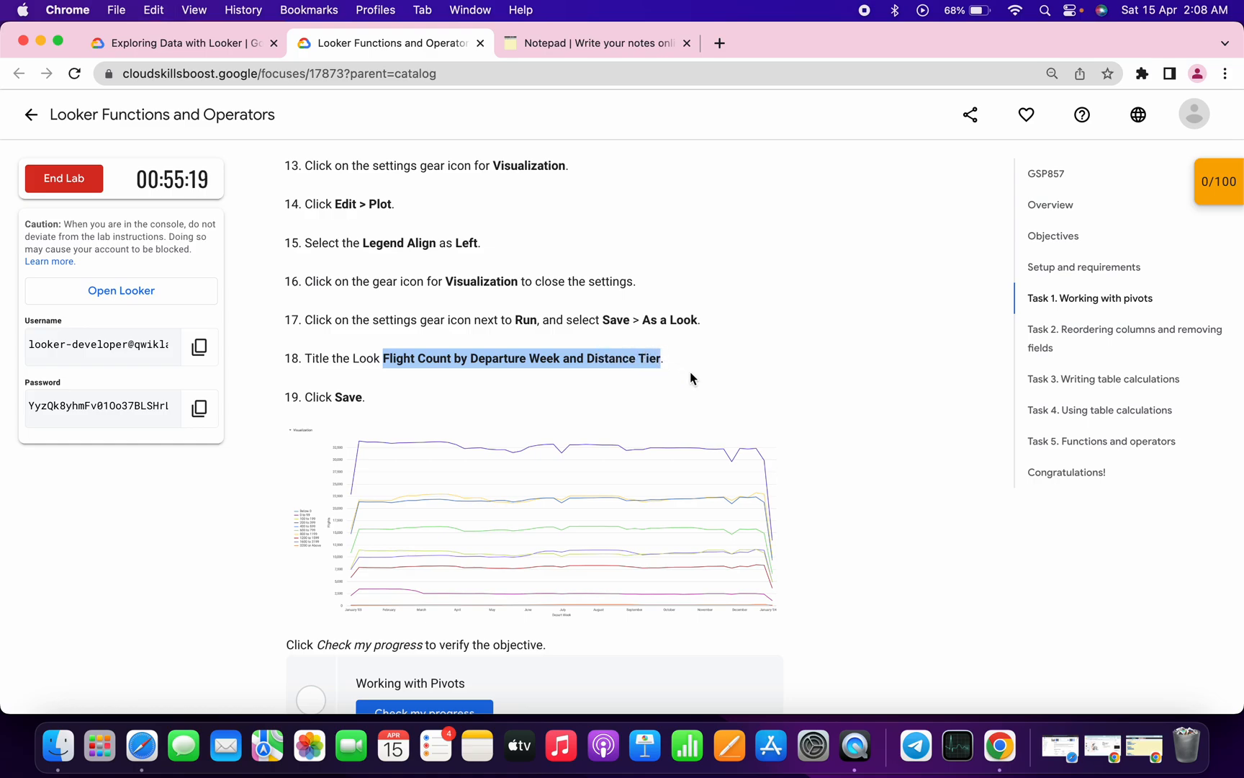
key(ctrl+Right)
click(574, 203)
key(super+v)
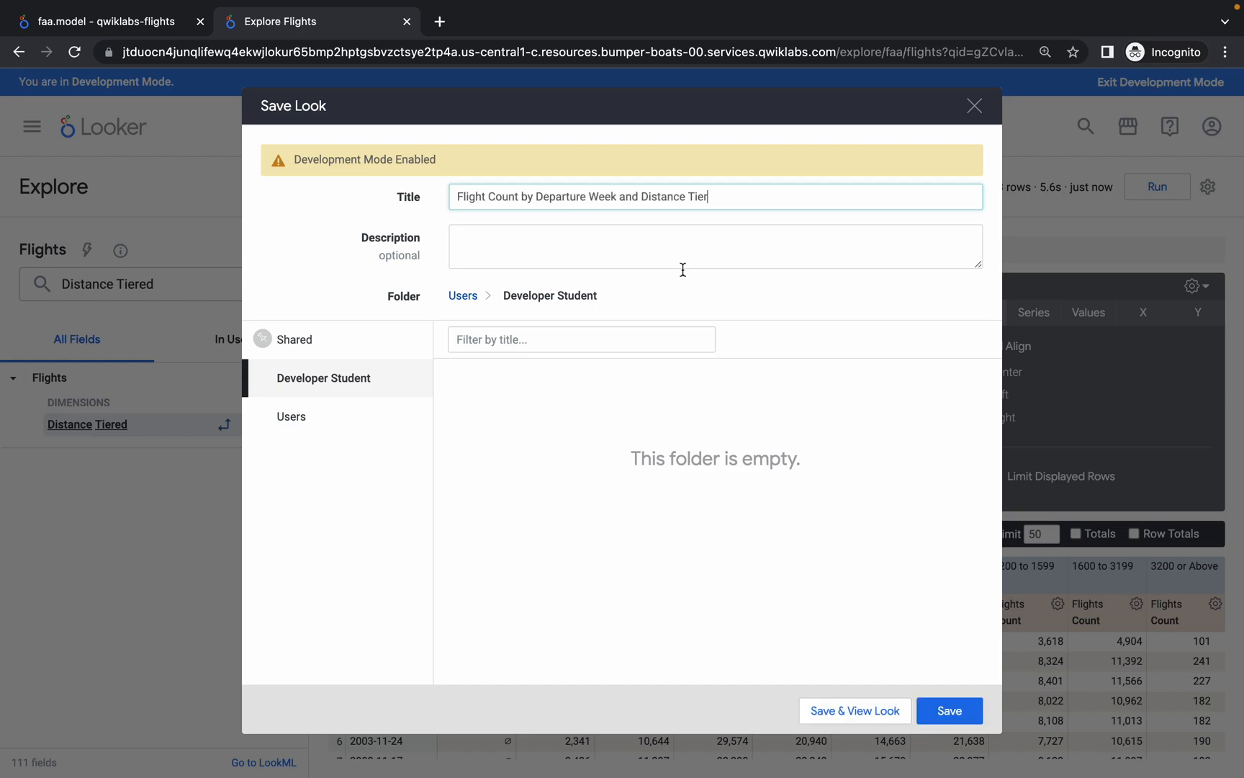
click(950, 709)
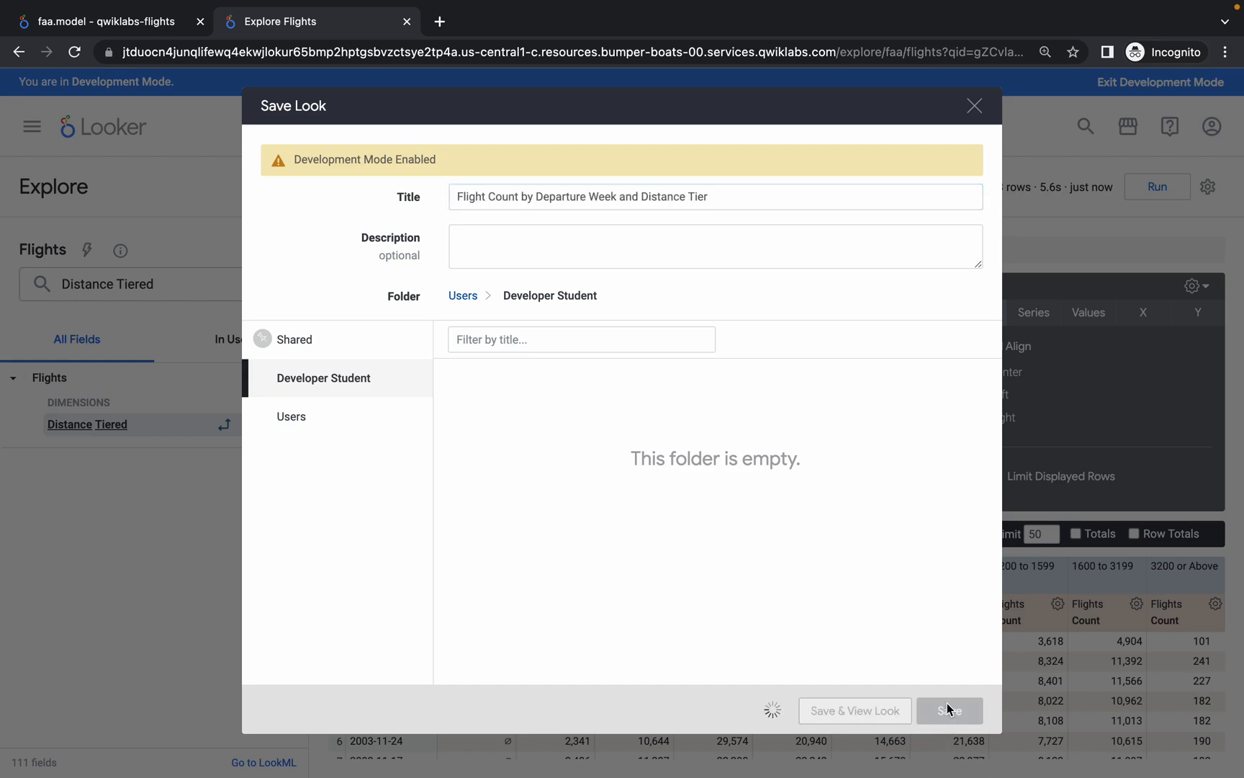
Check the lab progress for "Working with Pivots" and move on to the Task 2 section.
key(ctrl+Left)
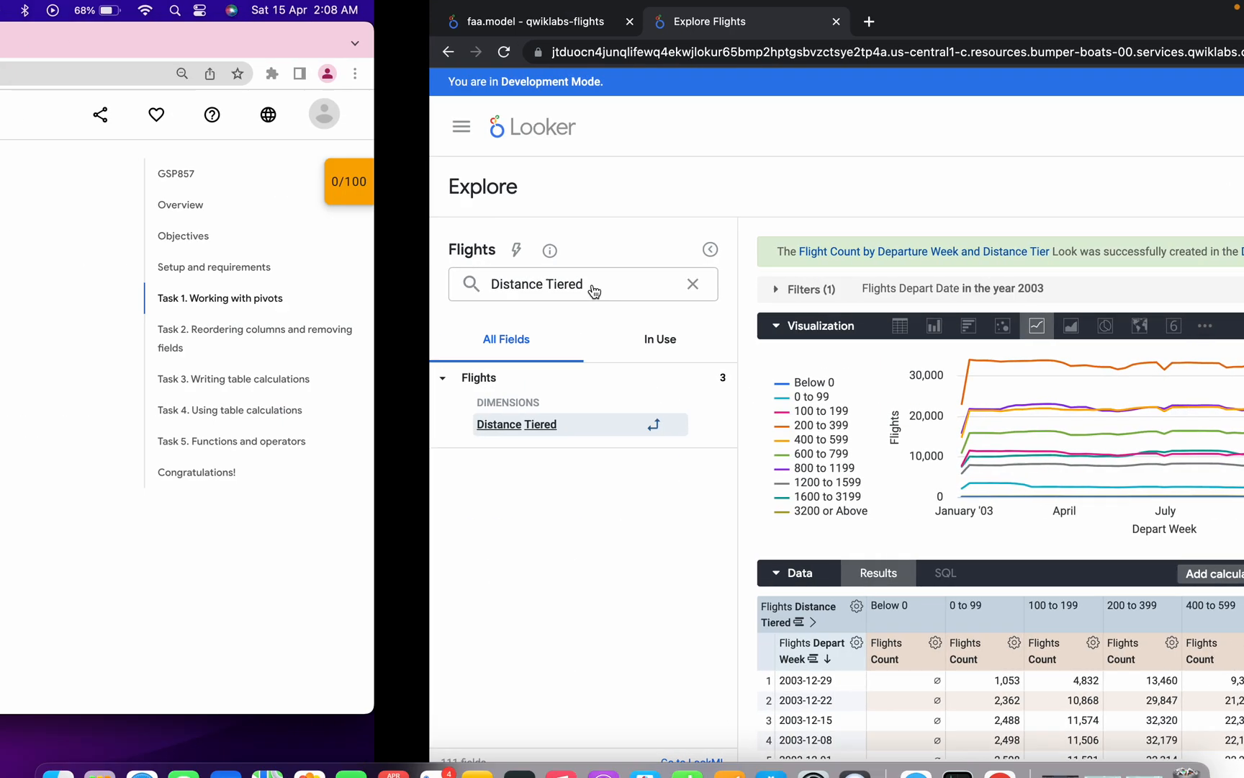
scroll(467, 441, down, 5)
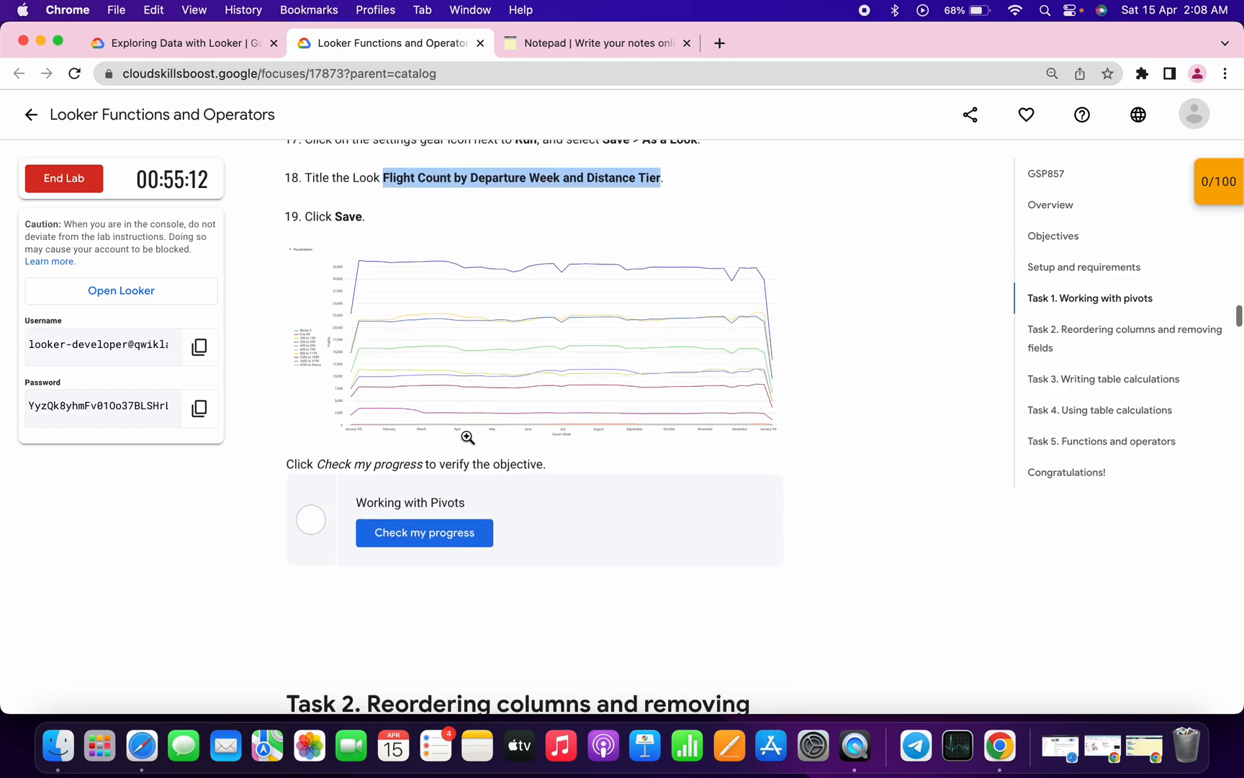
click(436, 532)
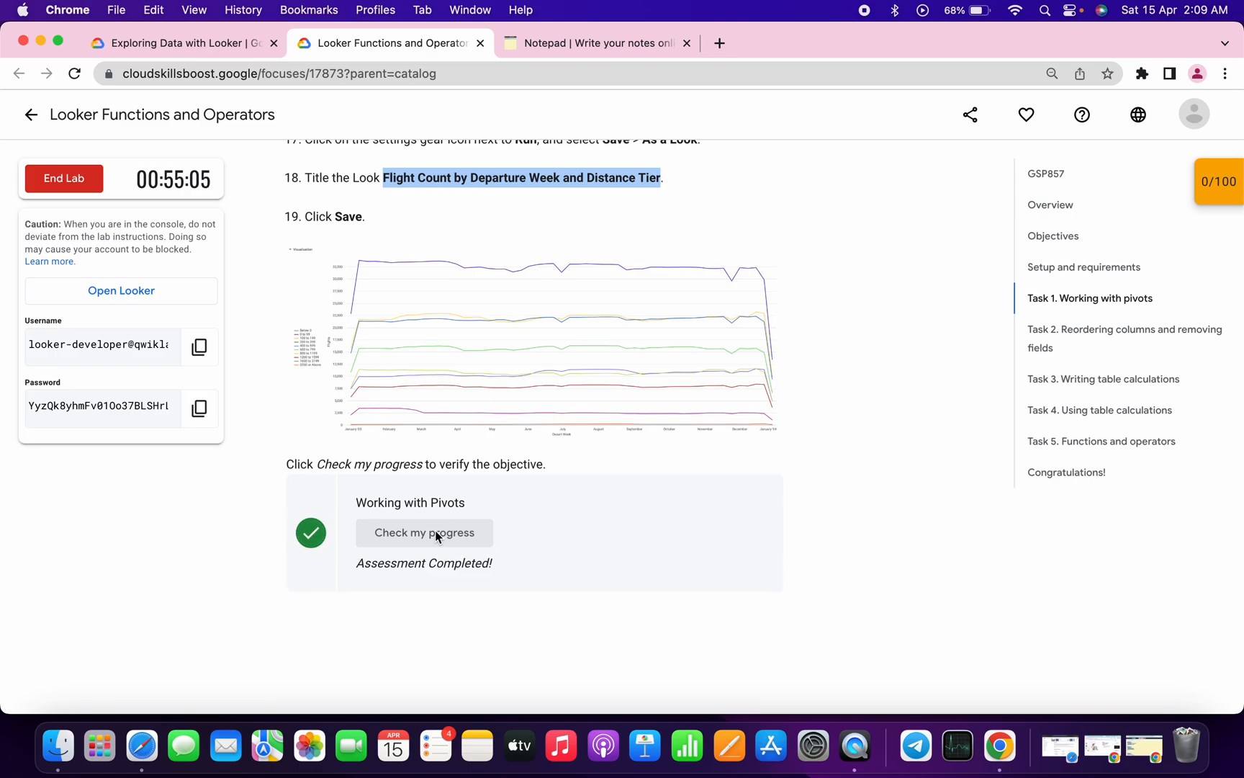
scroll(434, 530, down, 6)
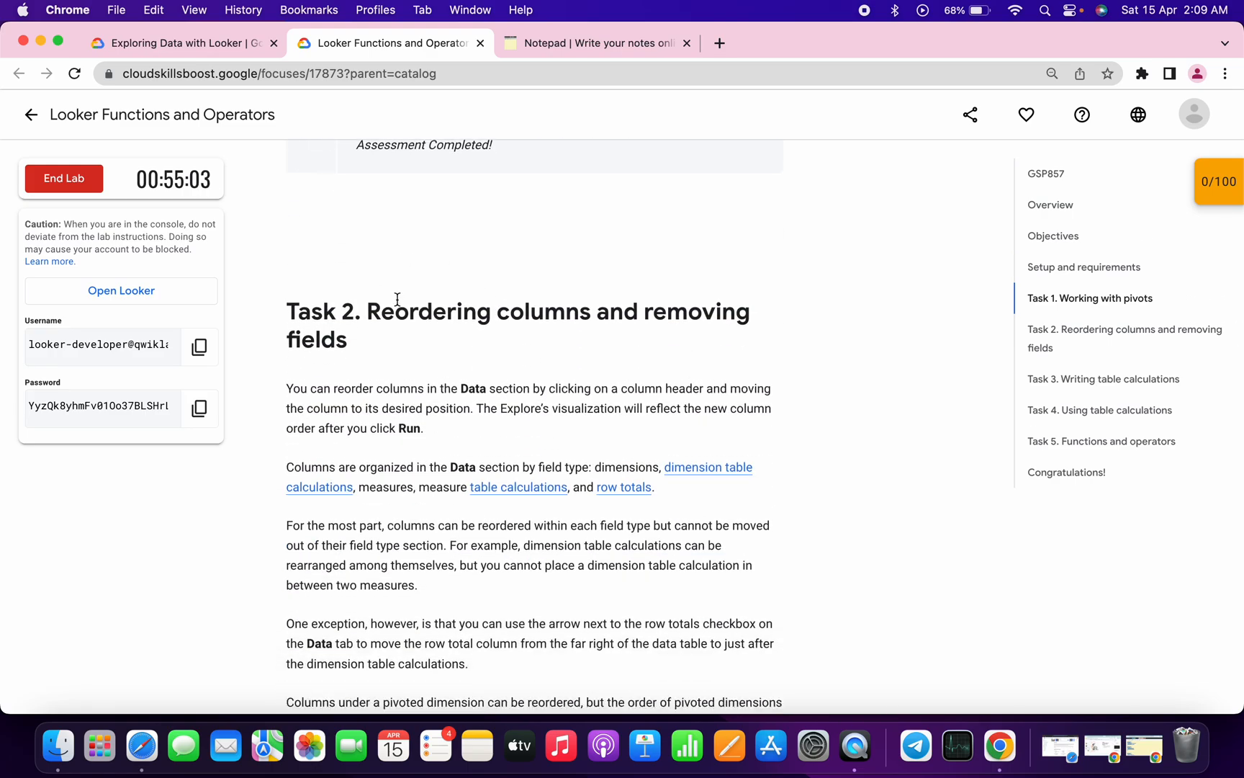
Close the Flights Explore tab and copy the TASK 2 query code from the online notepad.
key(ctrl+Right)
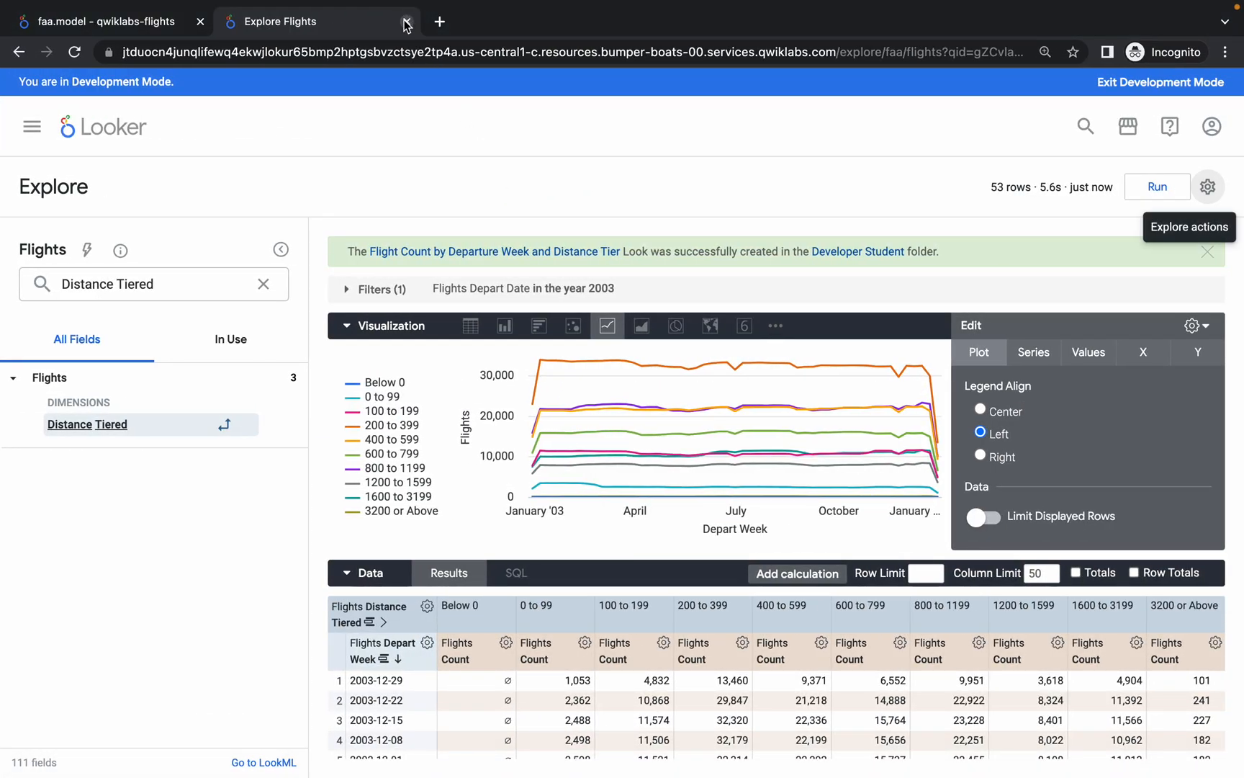
click(407, 22)
key(ctrl+Left)
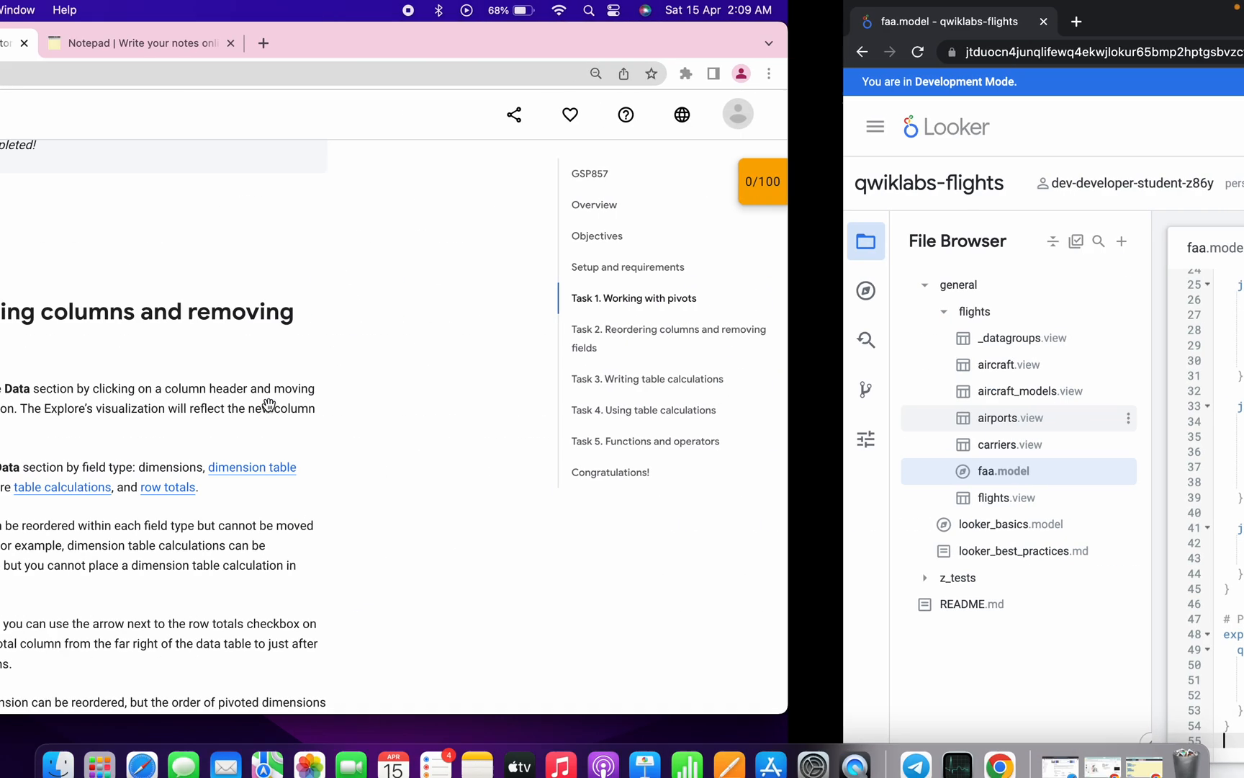
click(556, 42)
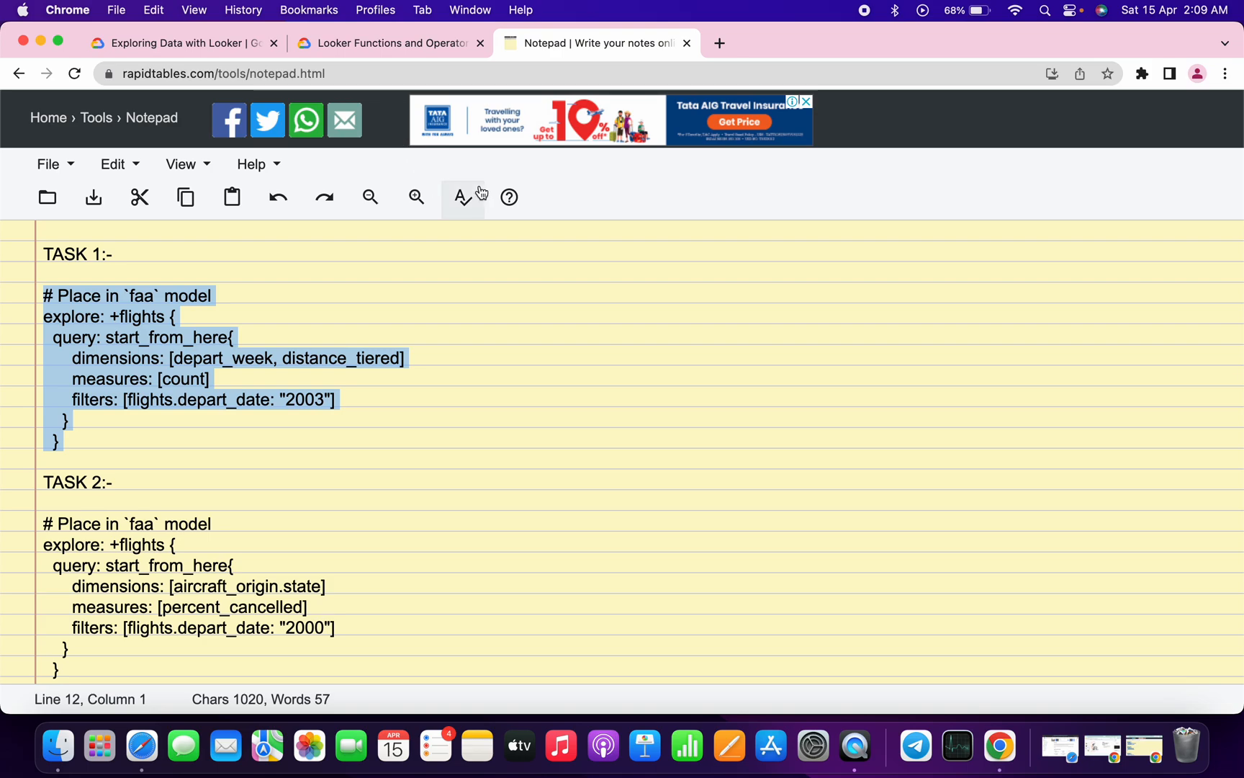
scroll(464, 256, down, 4)
scroll(424, 291, up, 1)
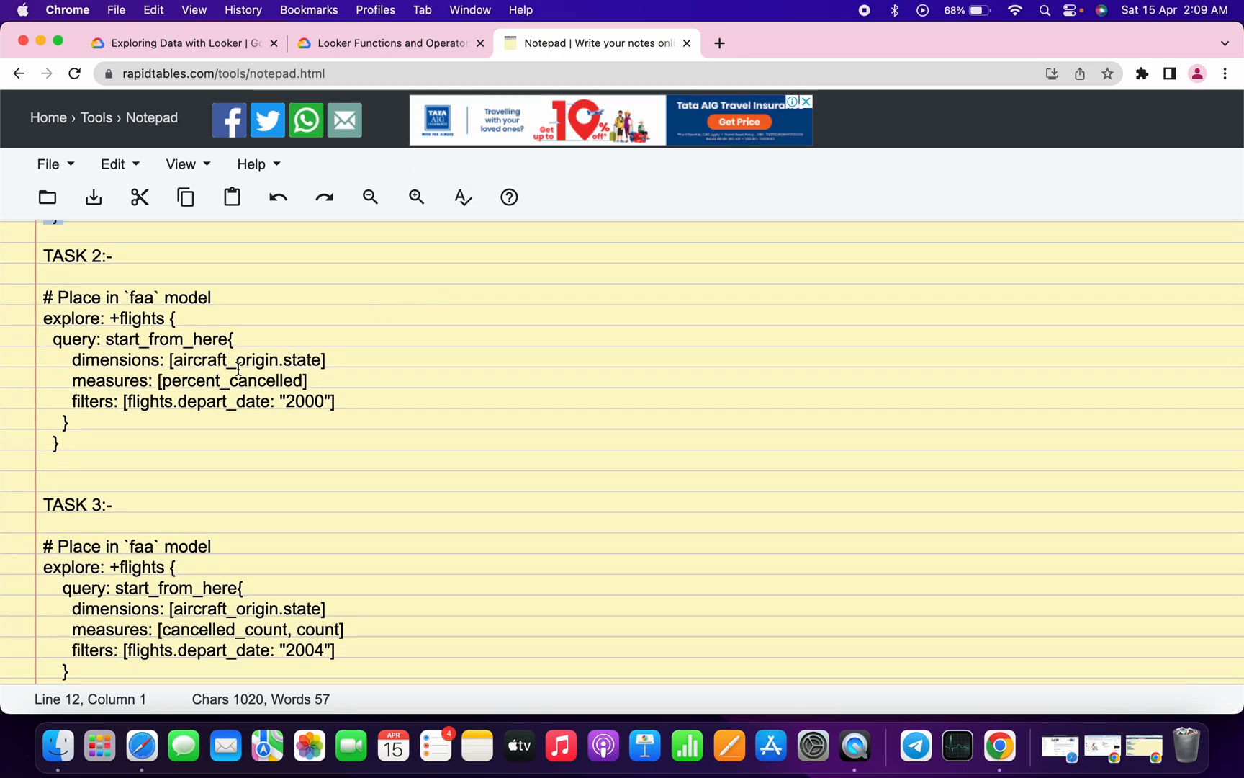
drag(73, 459, 36, 298)
key(ctrl+c)
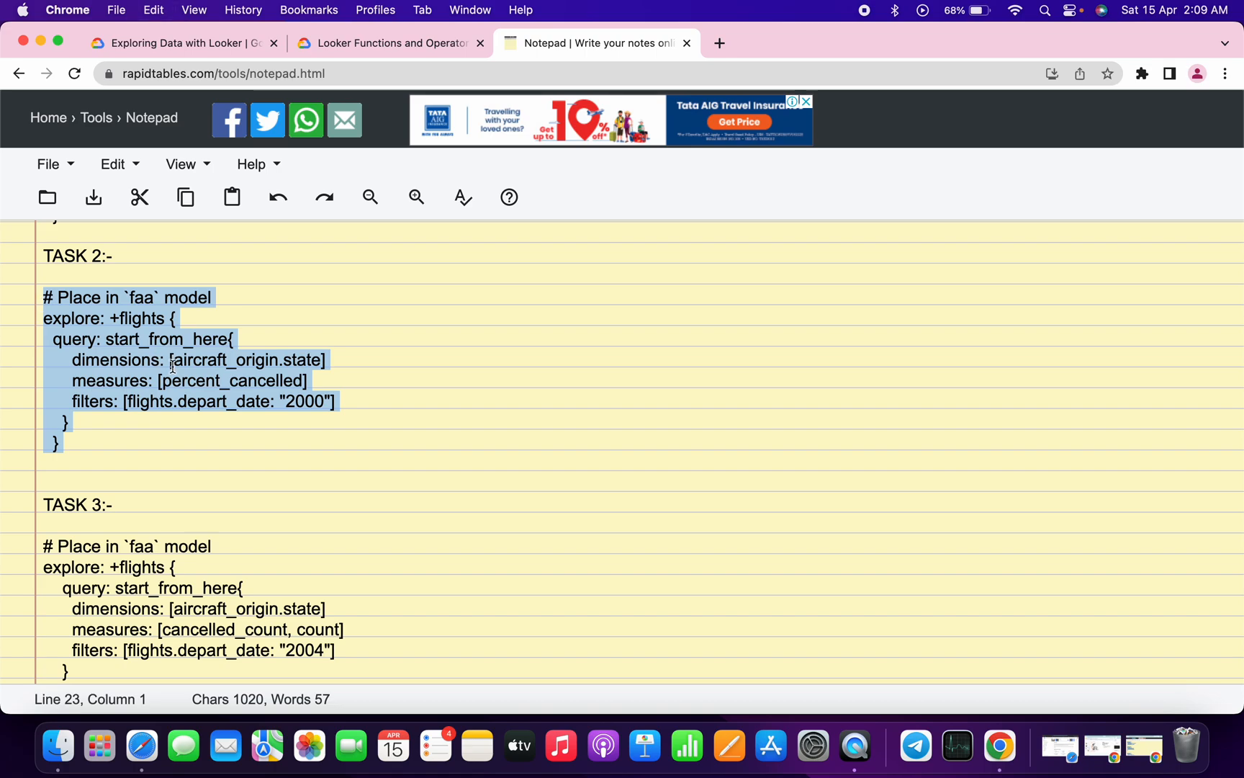
Replace the existing +flights query block at the end of faa.model with the copied TASK 2 code and save the file.
key(ctrl+Right)
scroll(608, 549, down, 2)
scroll(619, 568, left, 2)
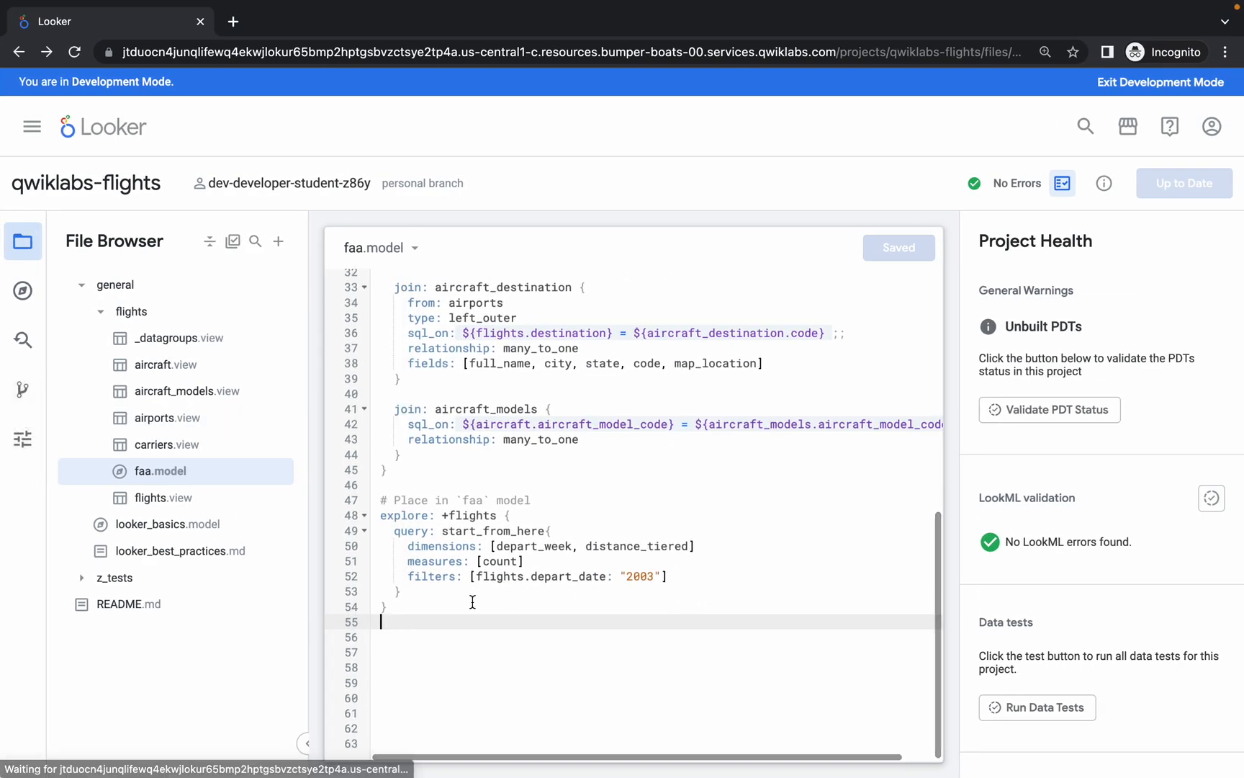
scroll(414, 616, right, 3)
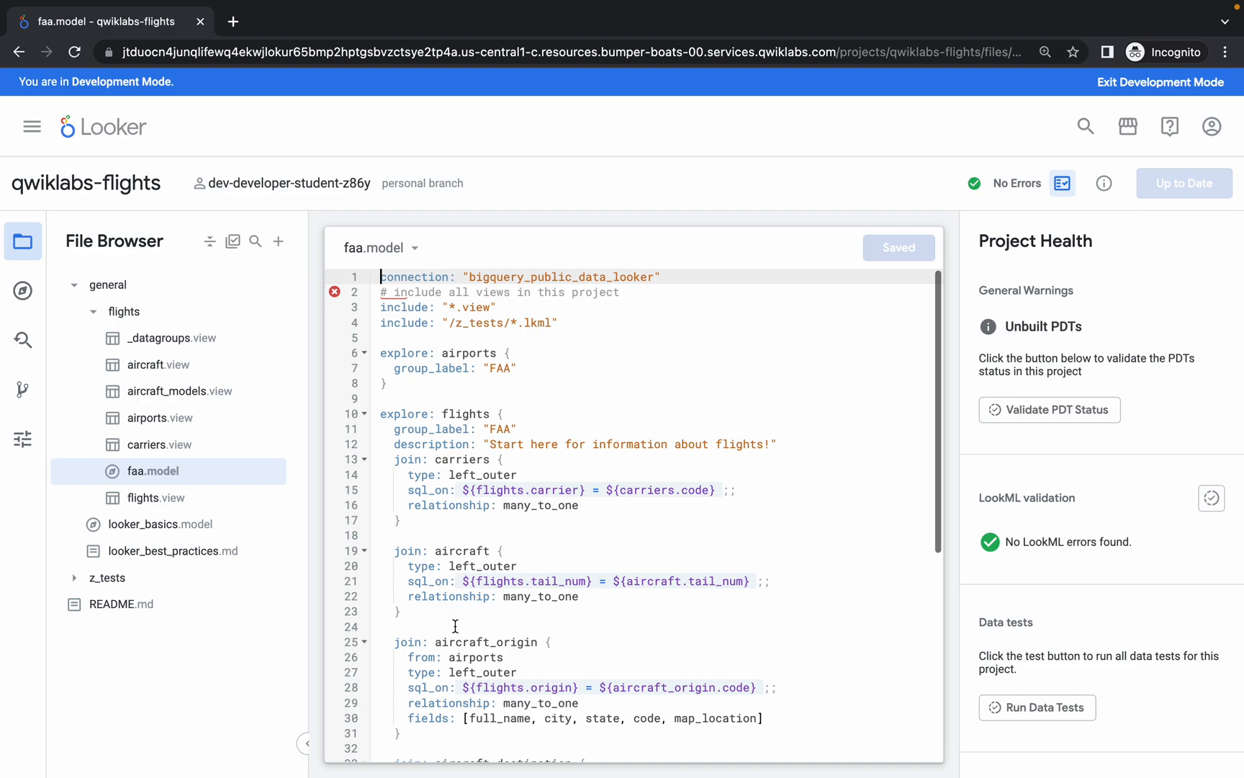
scroll(455, 625, down, 5)
scroll(455, 625, left, 3)
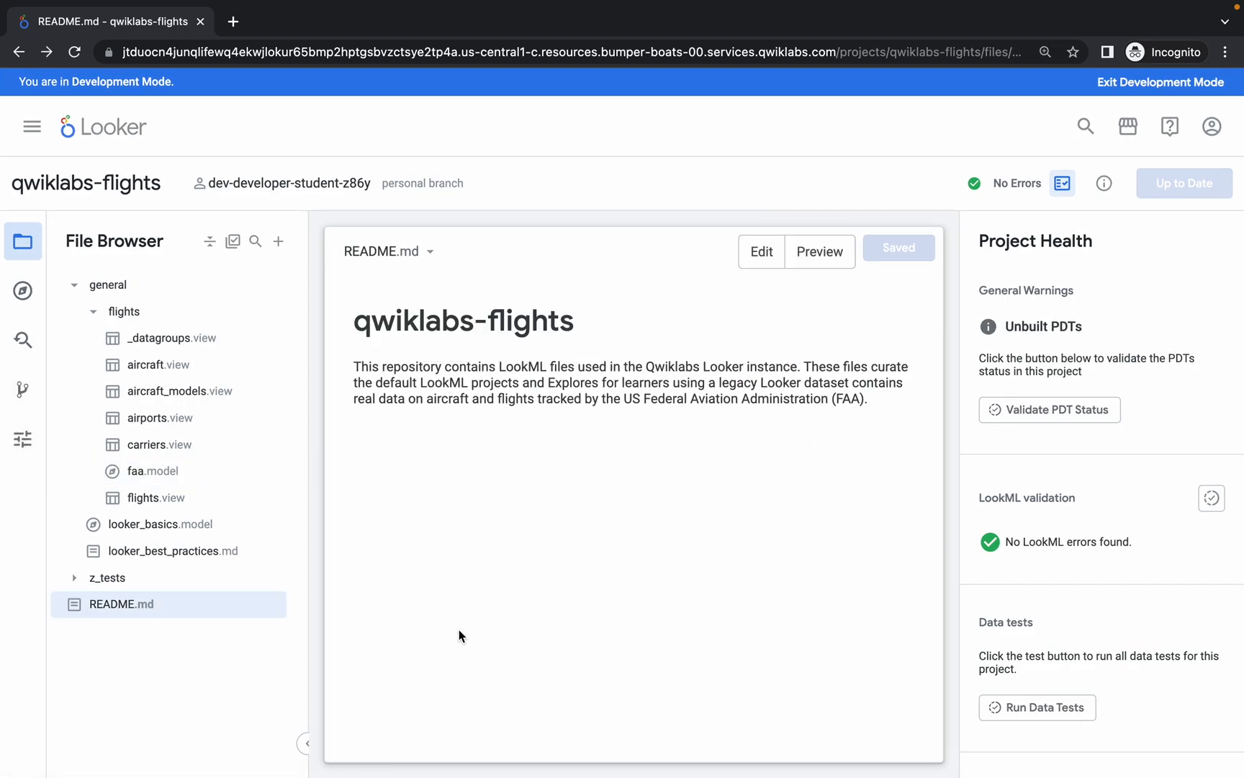
scroll(458, 628, right, 3)
scroll(547, 623, down, 3)
scroll(548, 624, down, 5)
drag(396, 732, 369, 626)
key(BackSpace)
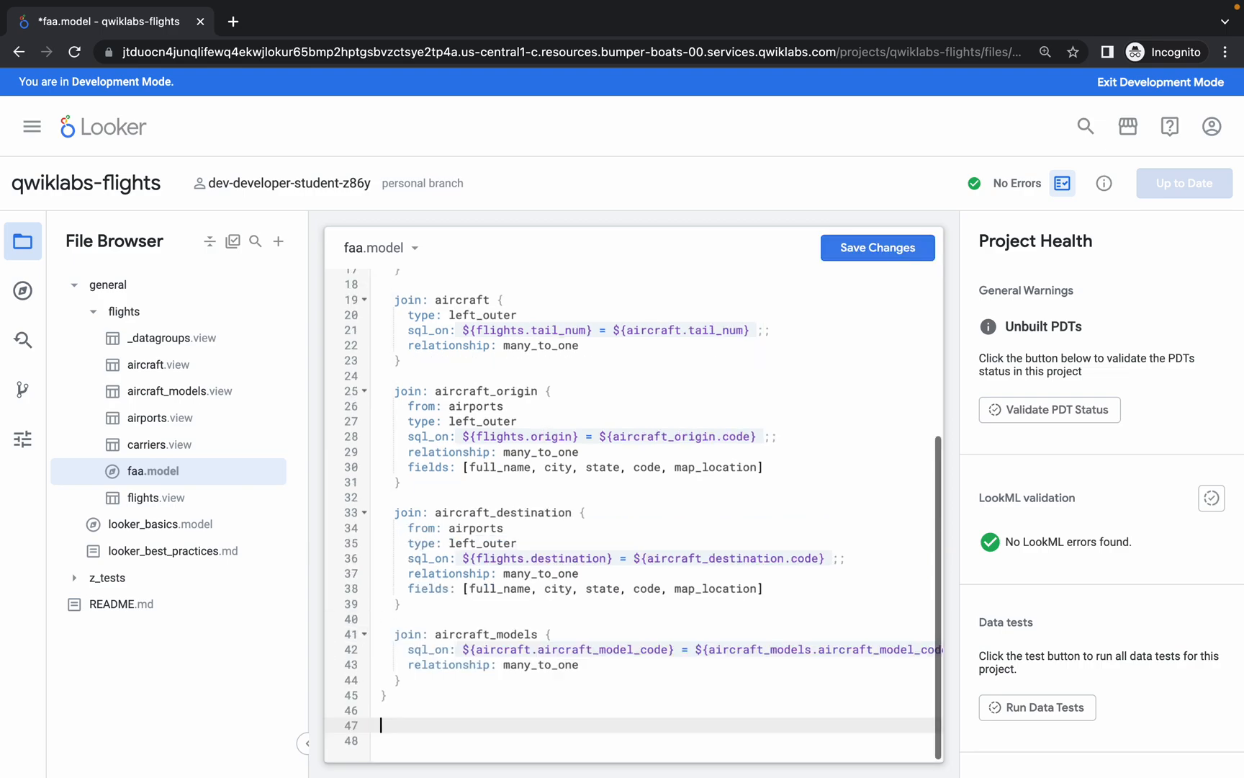
key(ctrl+v)
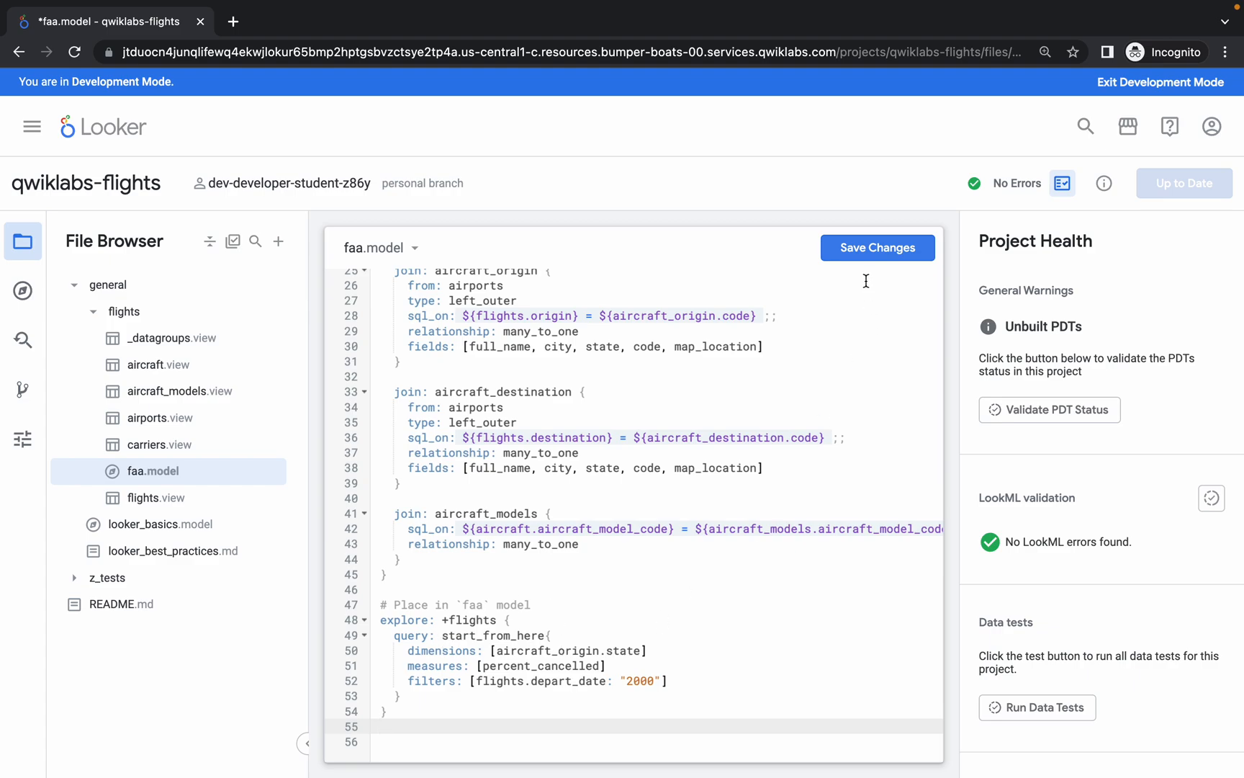
click(865, 250)
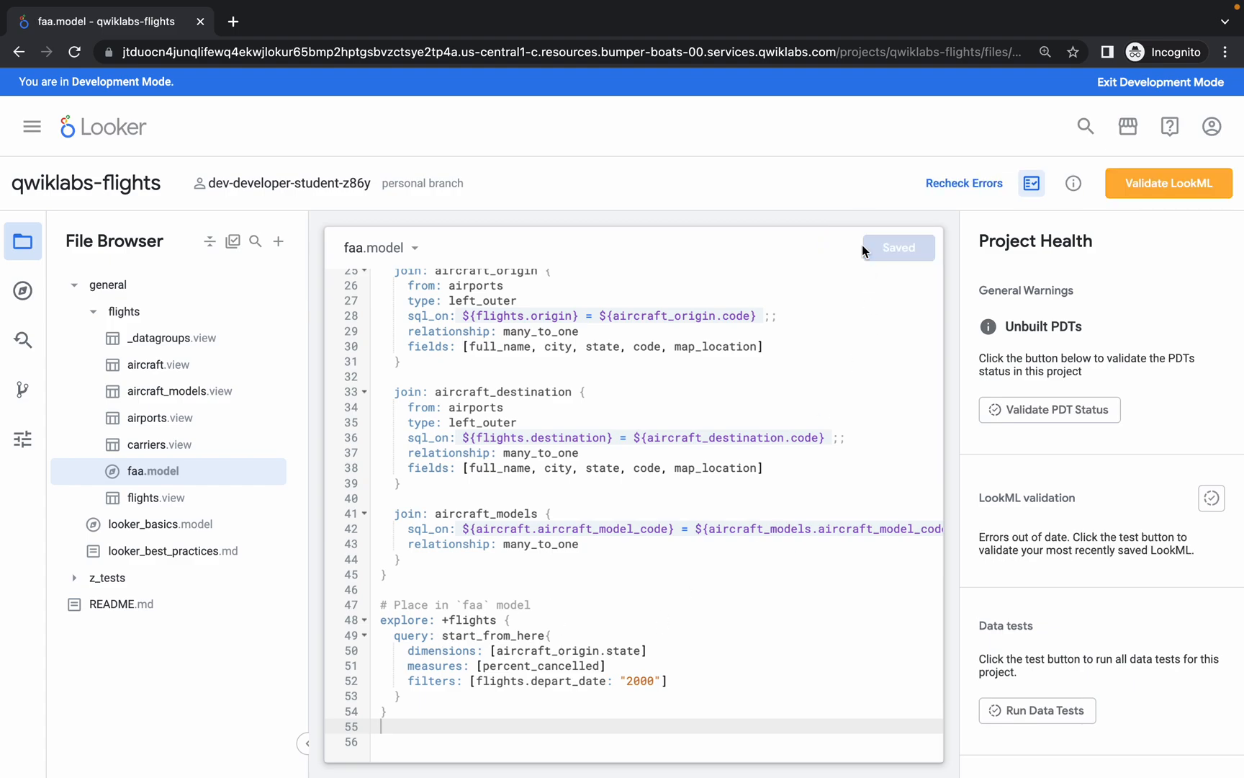
Validate the LookML, then commit the faa.model change with the message "TASK2" and deploy it to production.
click(1109, 187)
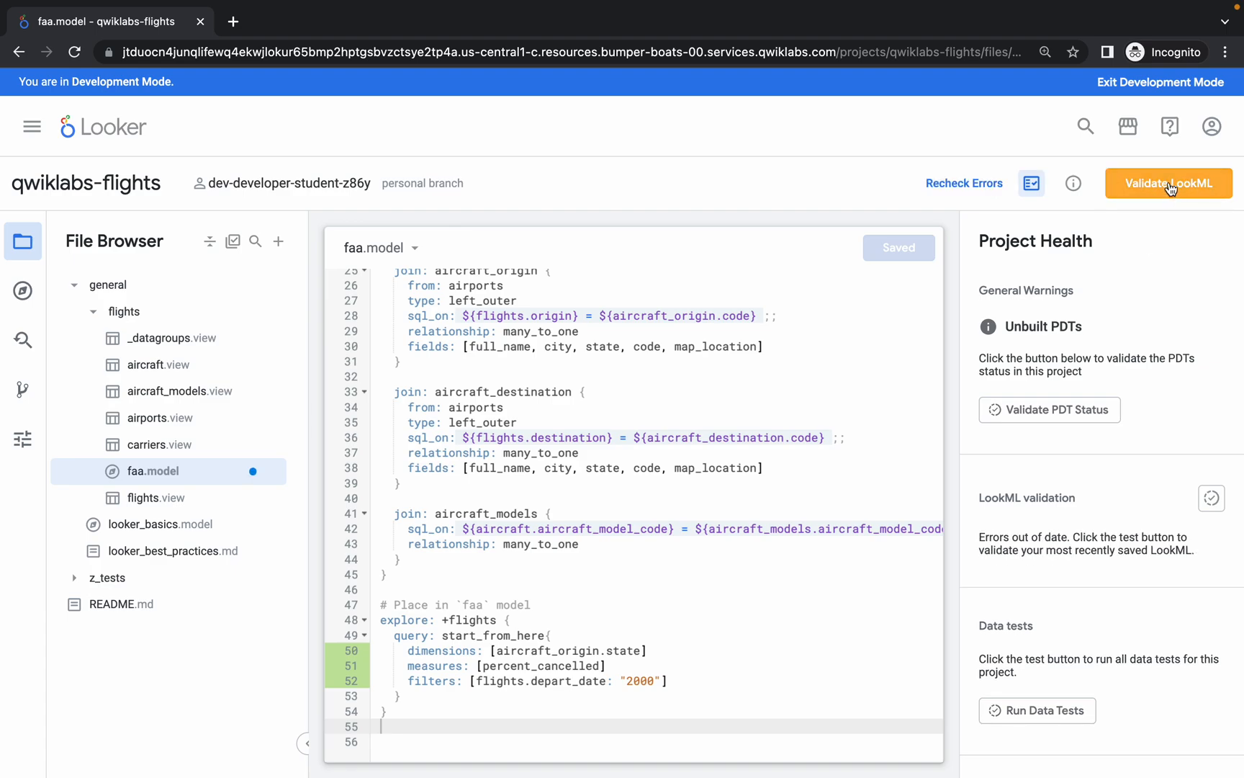
click(1170, 188)
click(1170, 186)
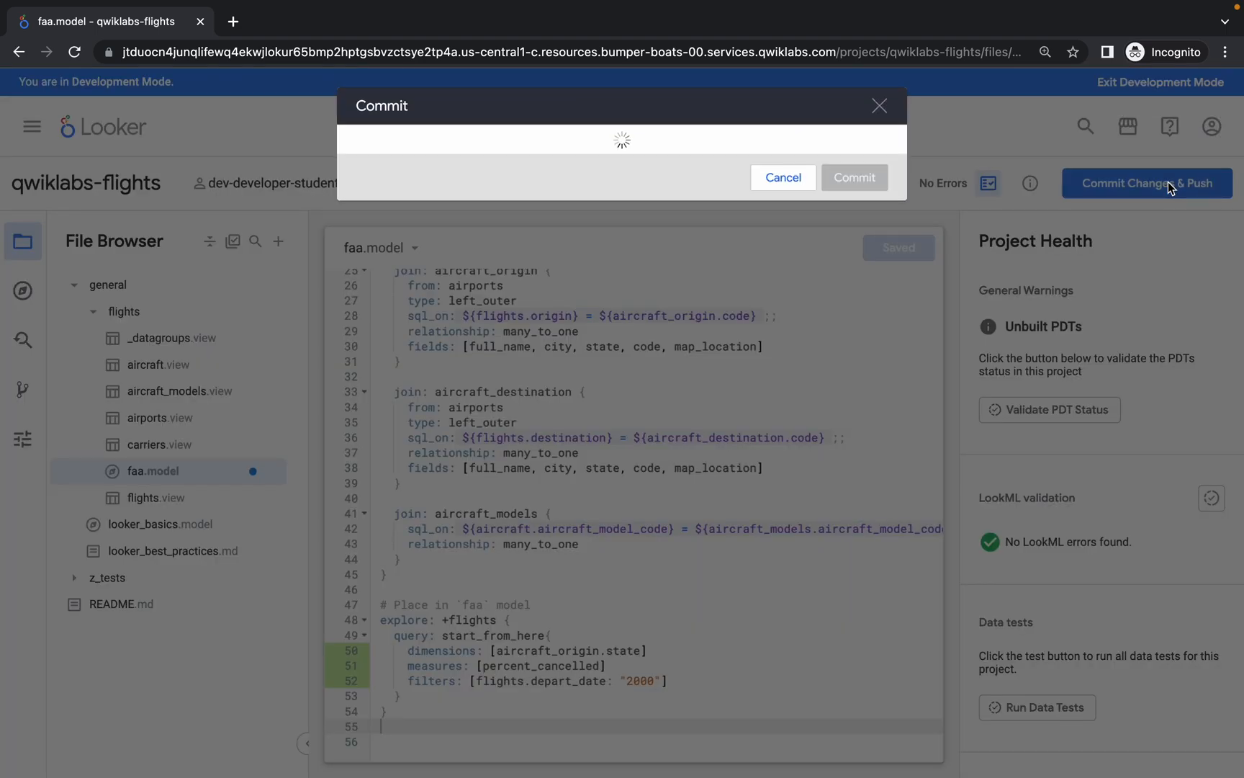
click(570, 157)
text(TASK2)
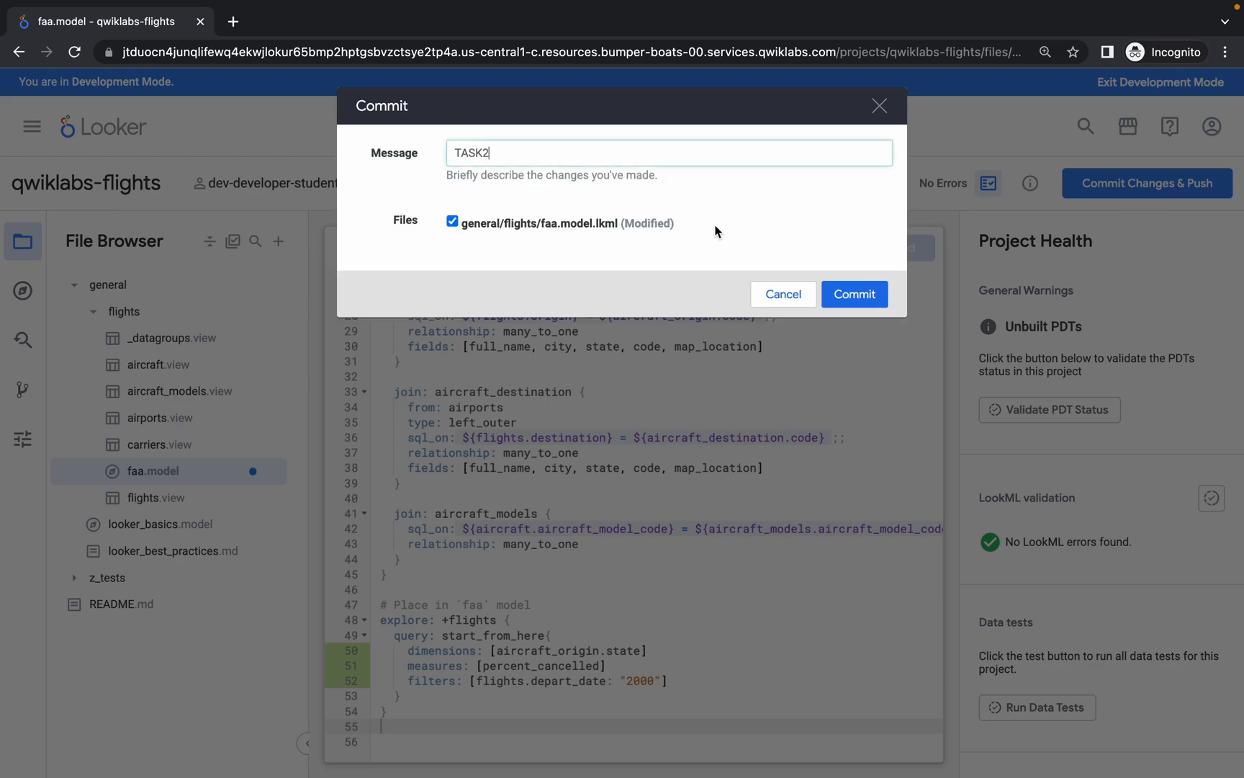
click(860, 292)
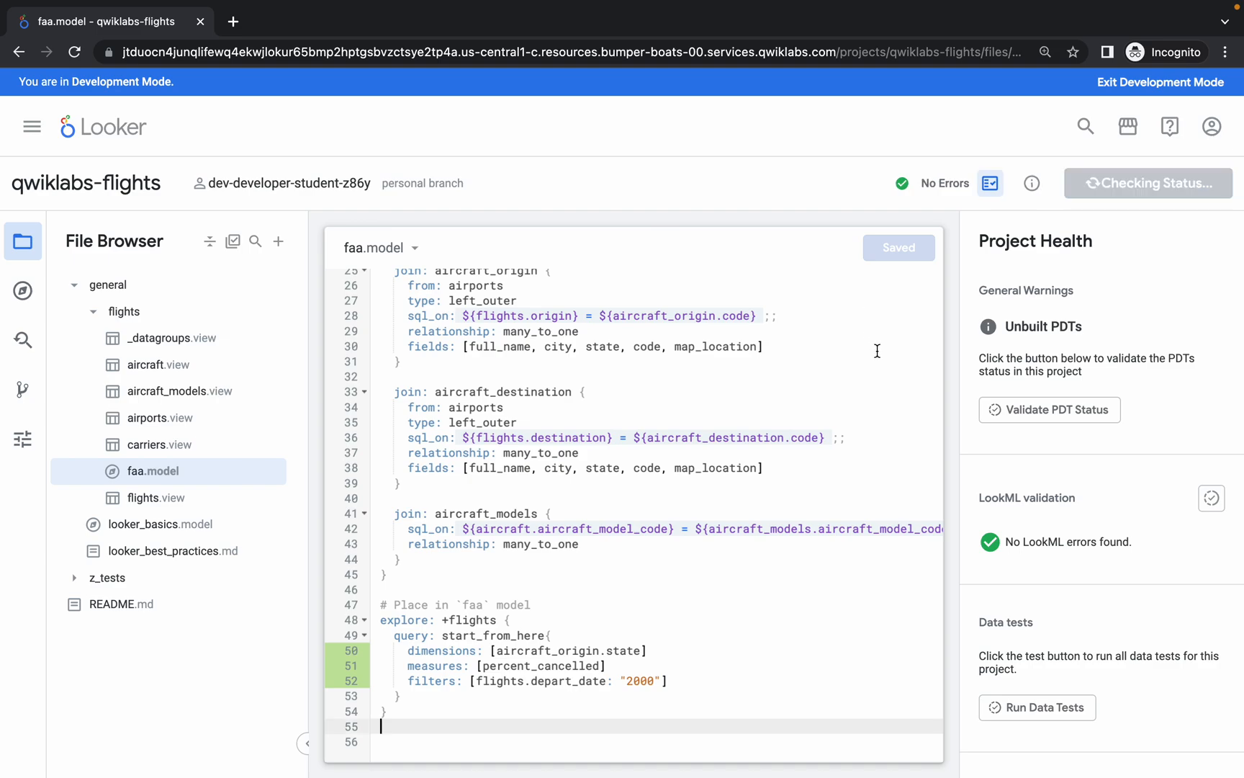
click(1148, 186)
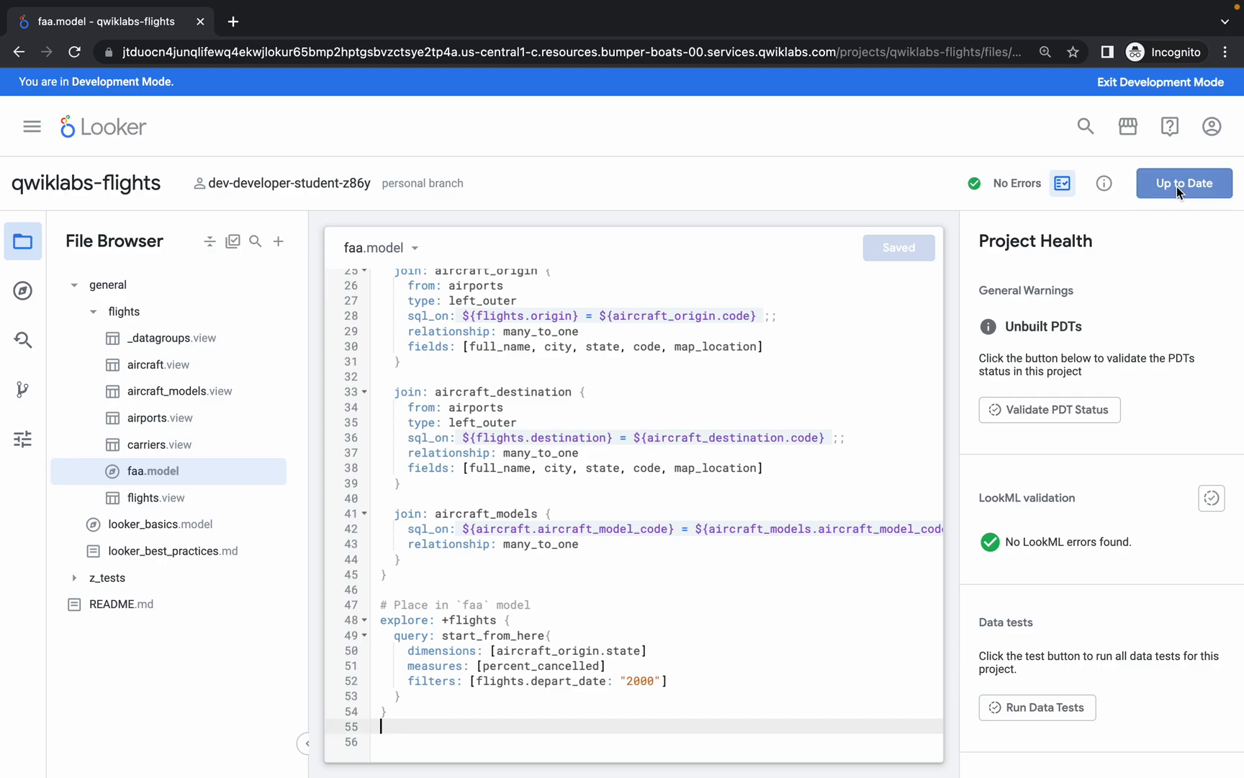
Open the FAA Flights Explore in a new browser tab and run its predefined quick start query.
right_click(119, 138)
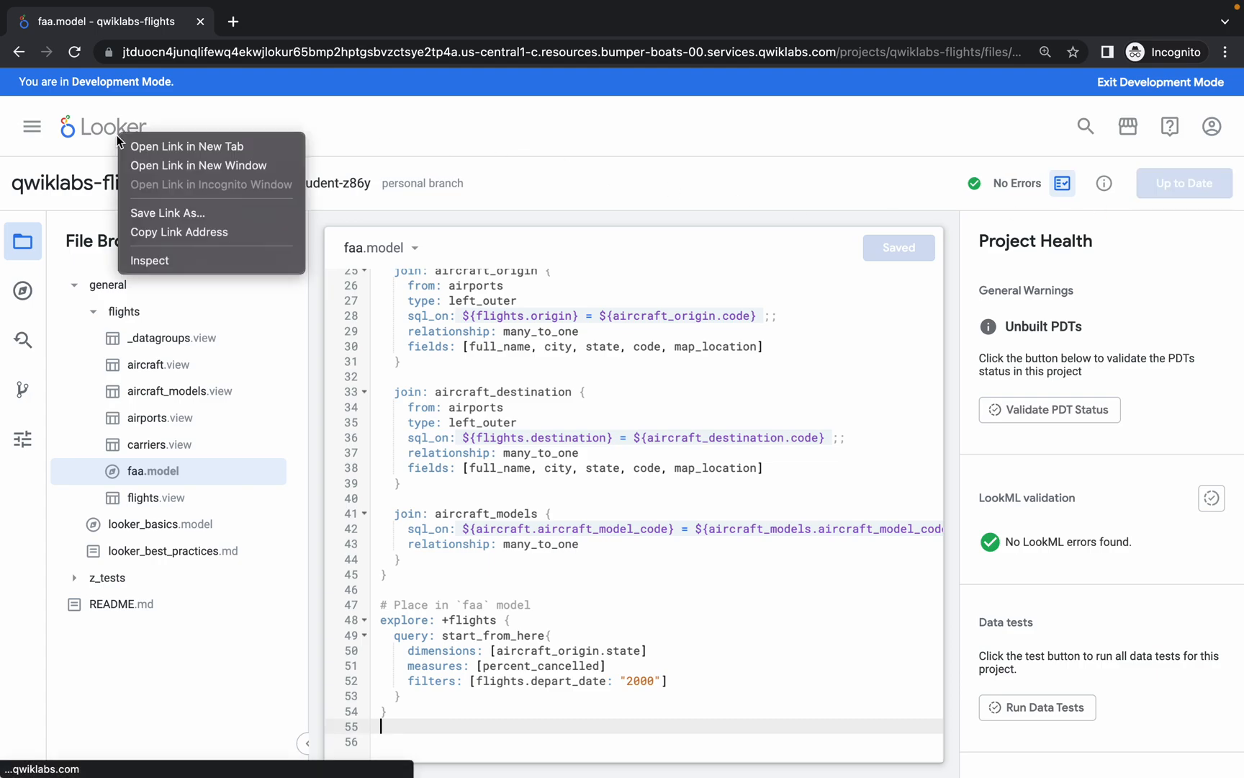
click(156, 146)
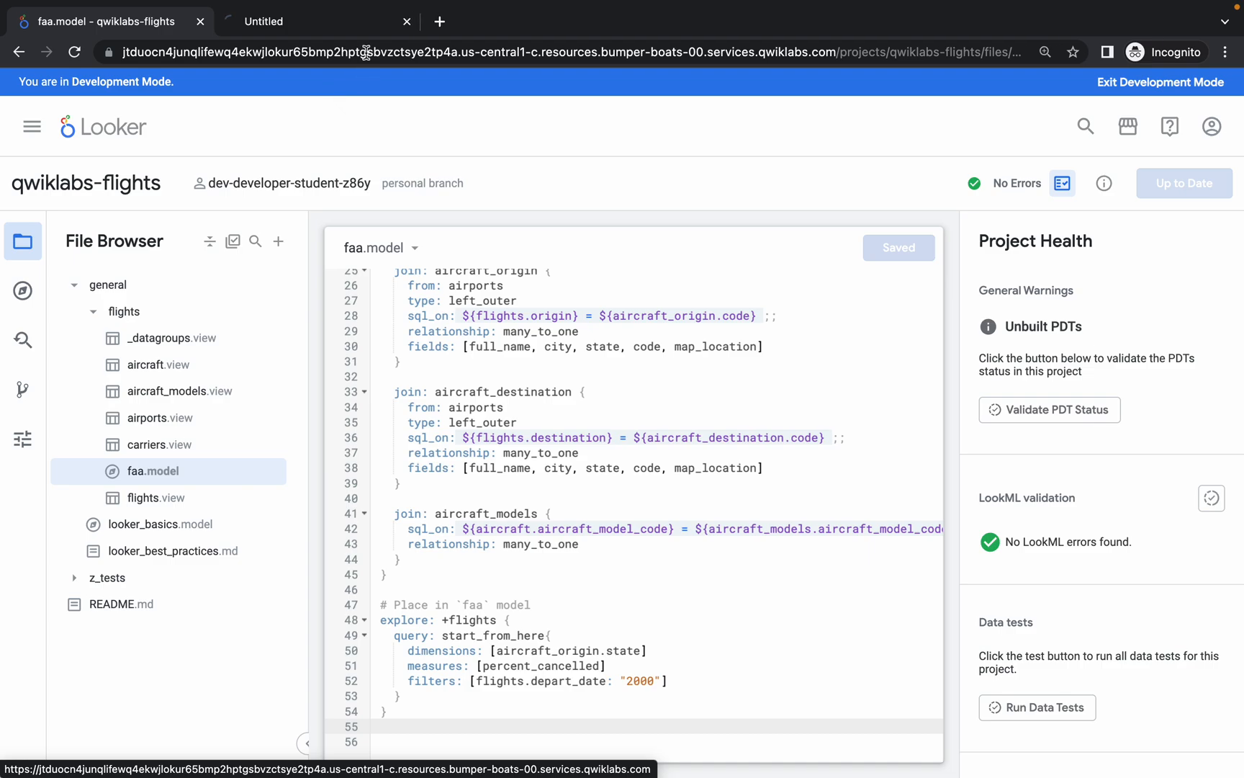
click(324, 29)
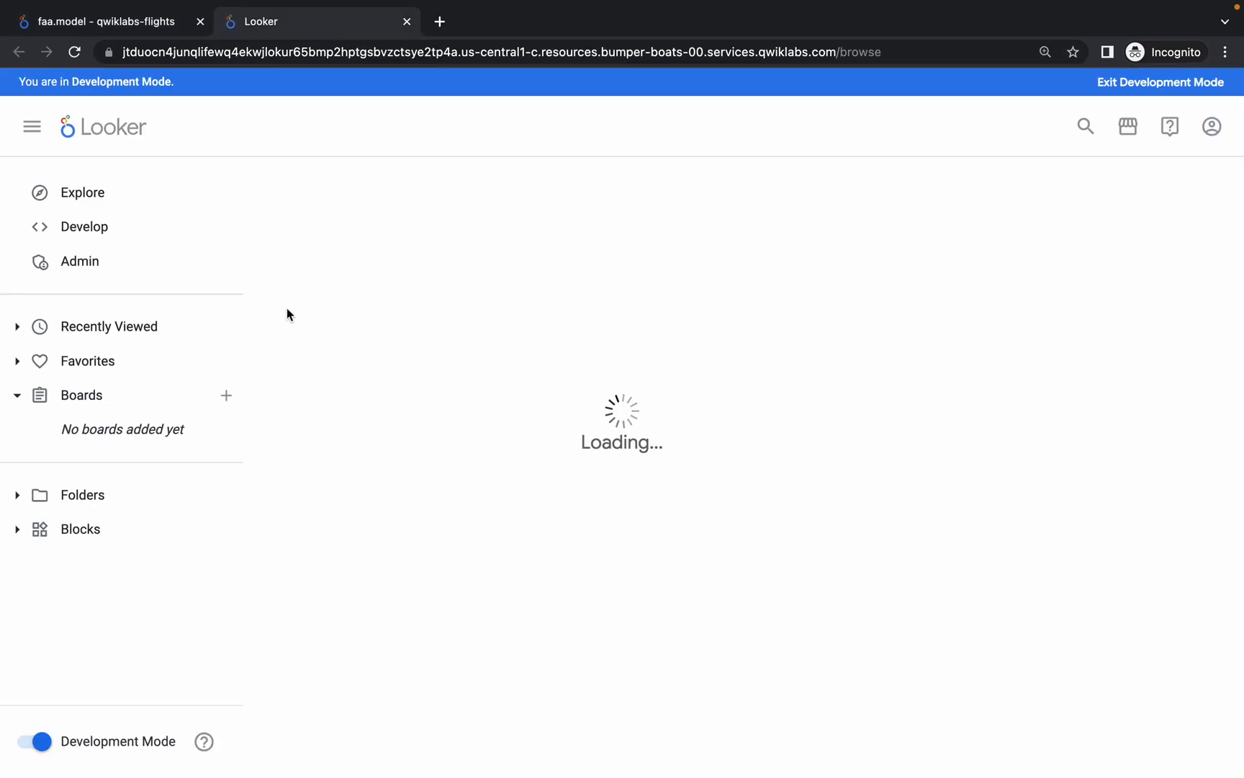
click(87, 200)
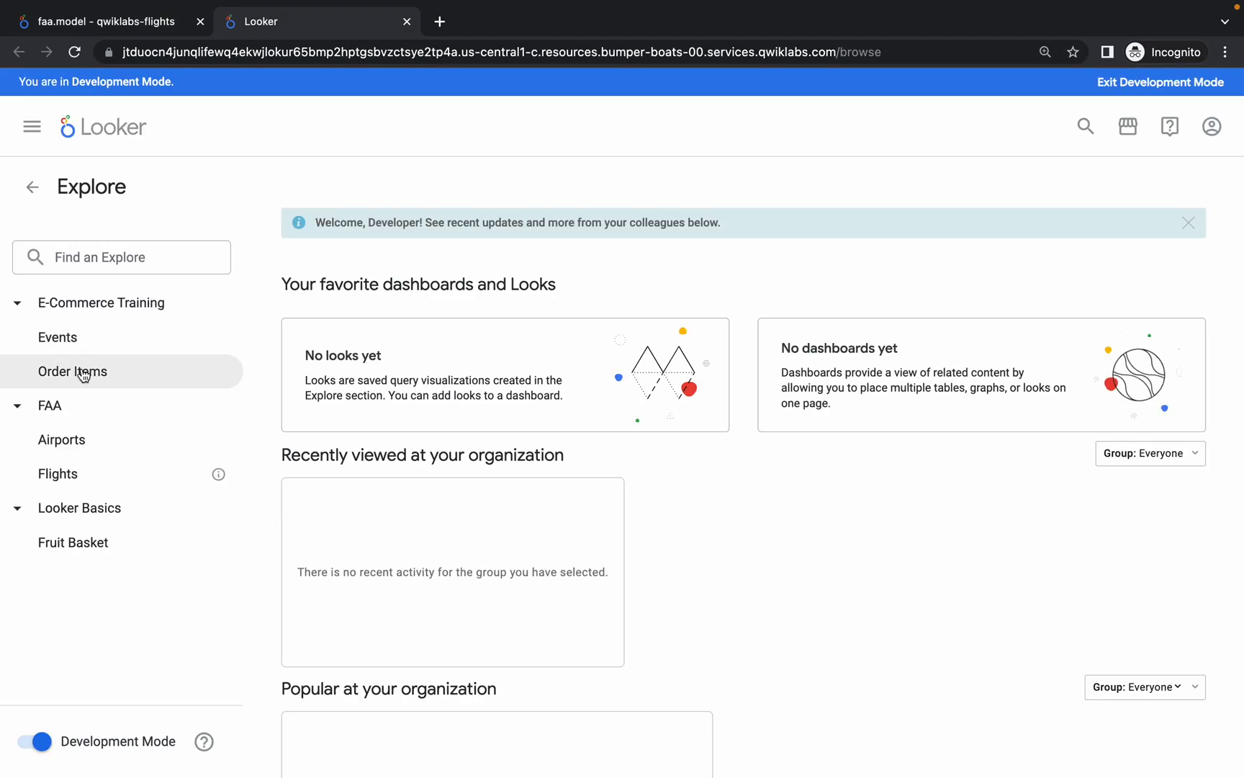
click(63, 474)
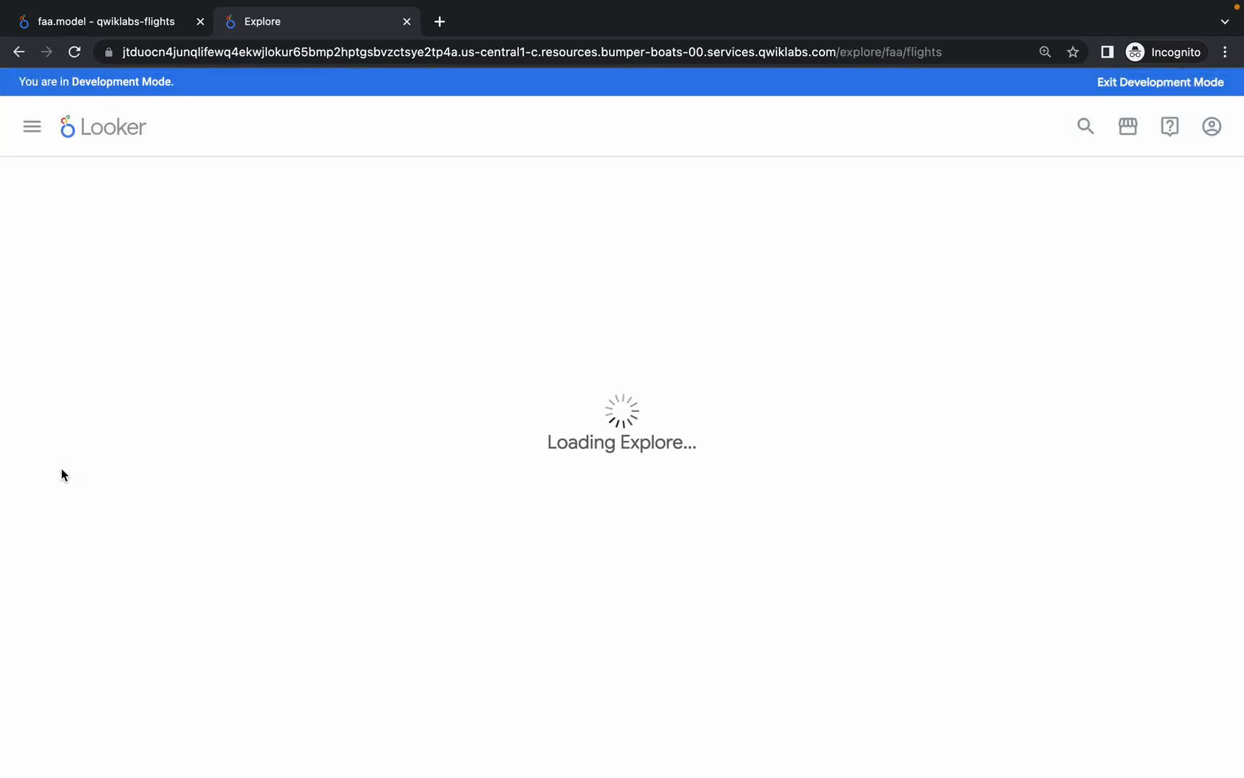
click(419, 417)
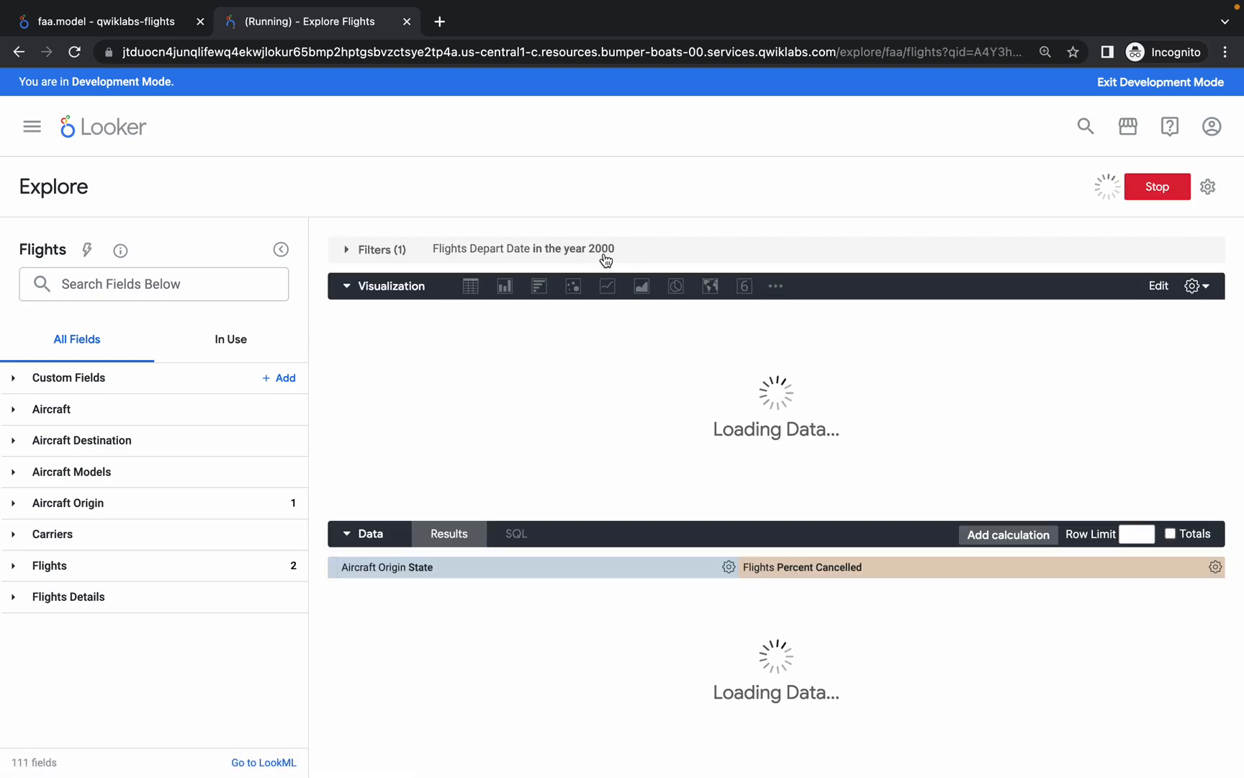
Check the Task 2 instructions on the lab page and change the Explore's visualization to a line chart.
key(ctrl+Left)
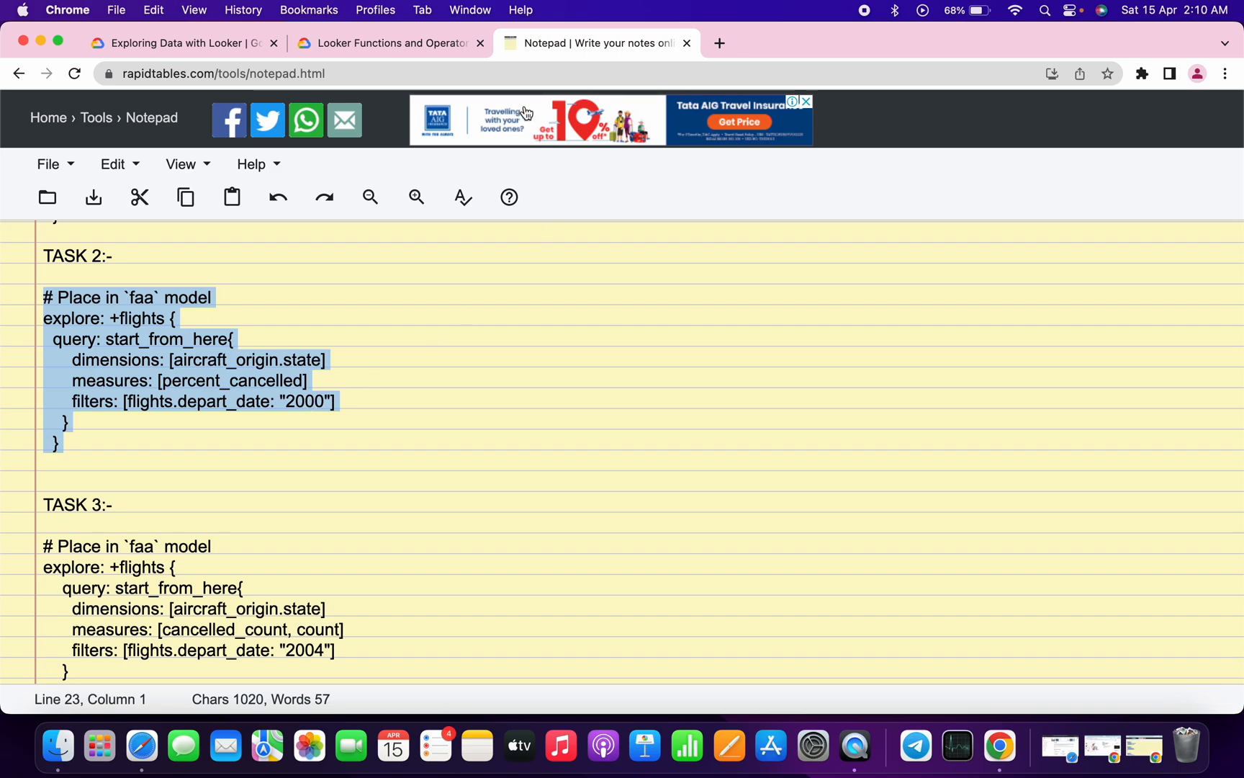
click(408, 54)
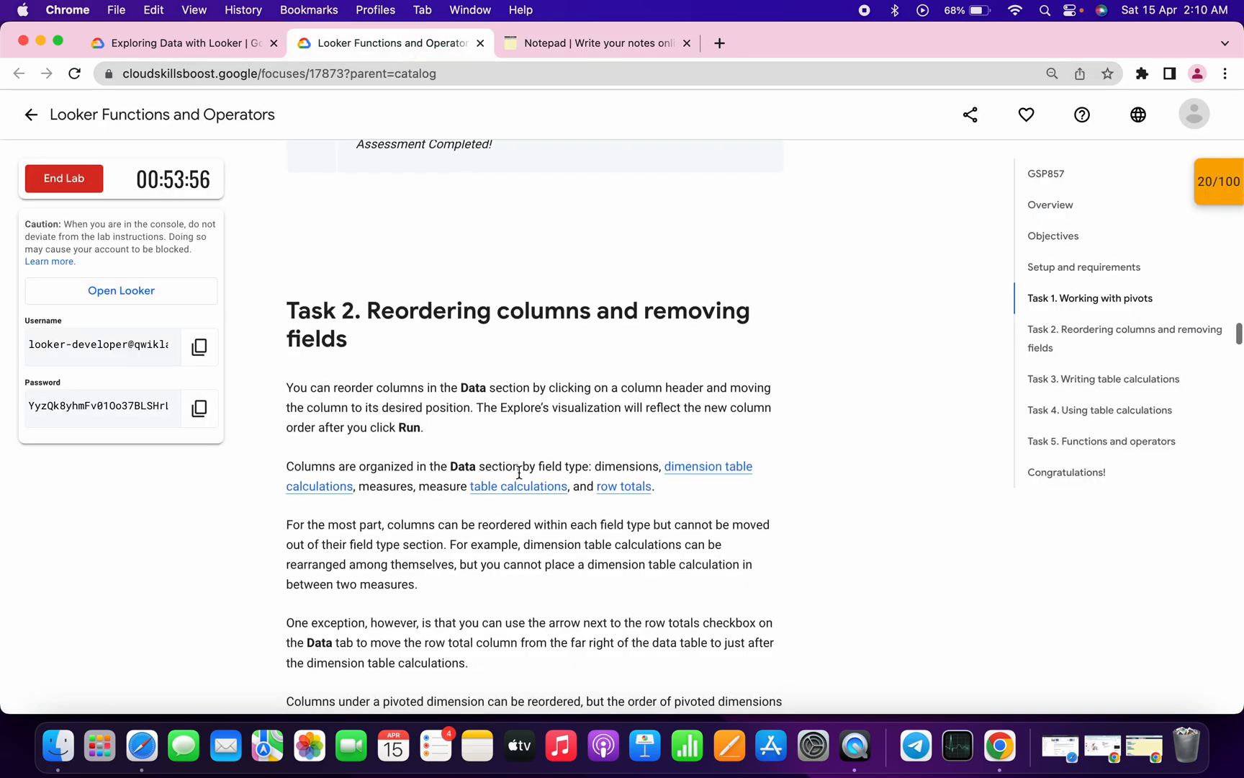
scroll(518, 478, down, 8)
scroll(529, 478, down, 4)
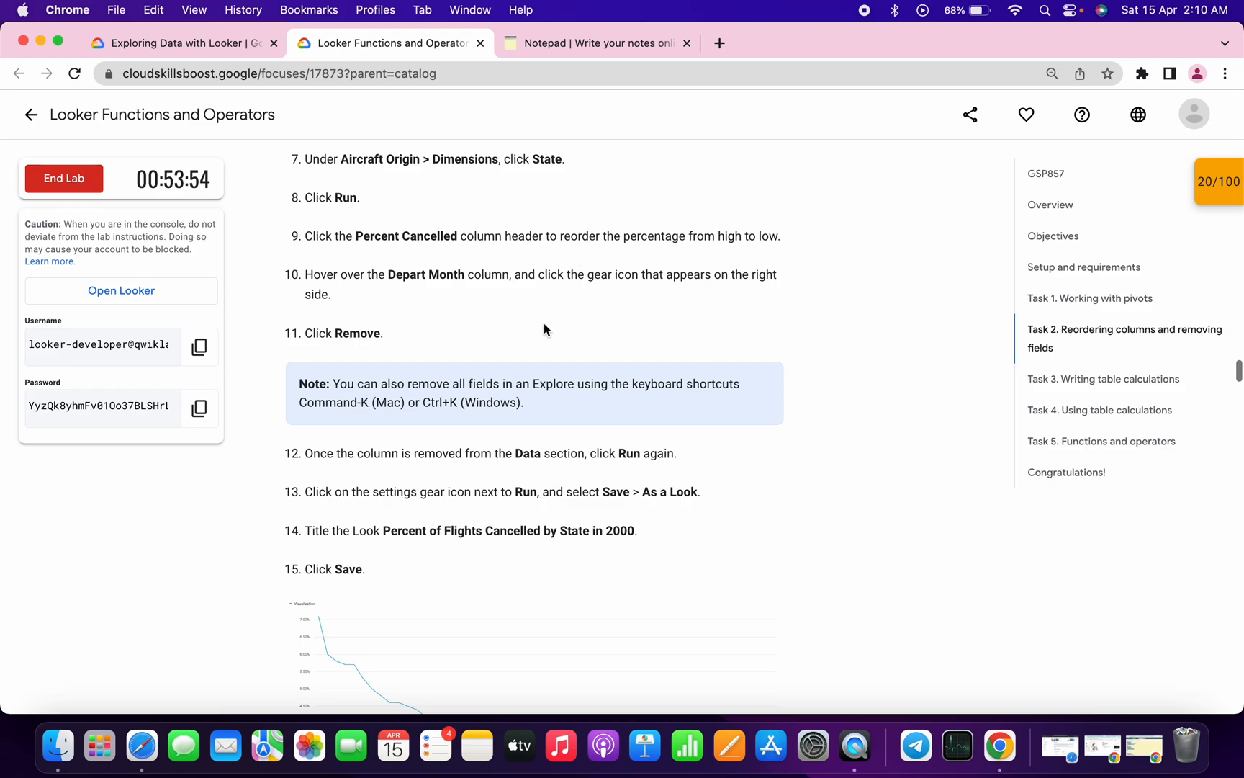
scroll(555, 329, down, 3)
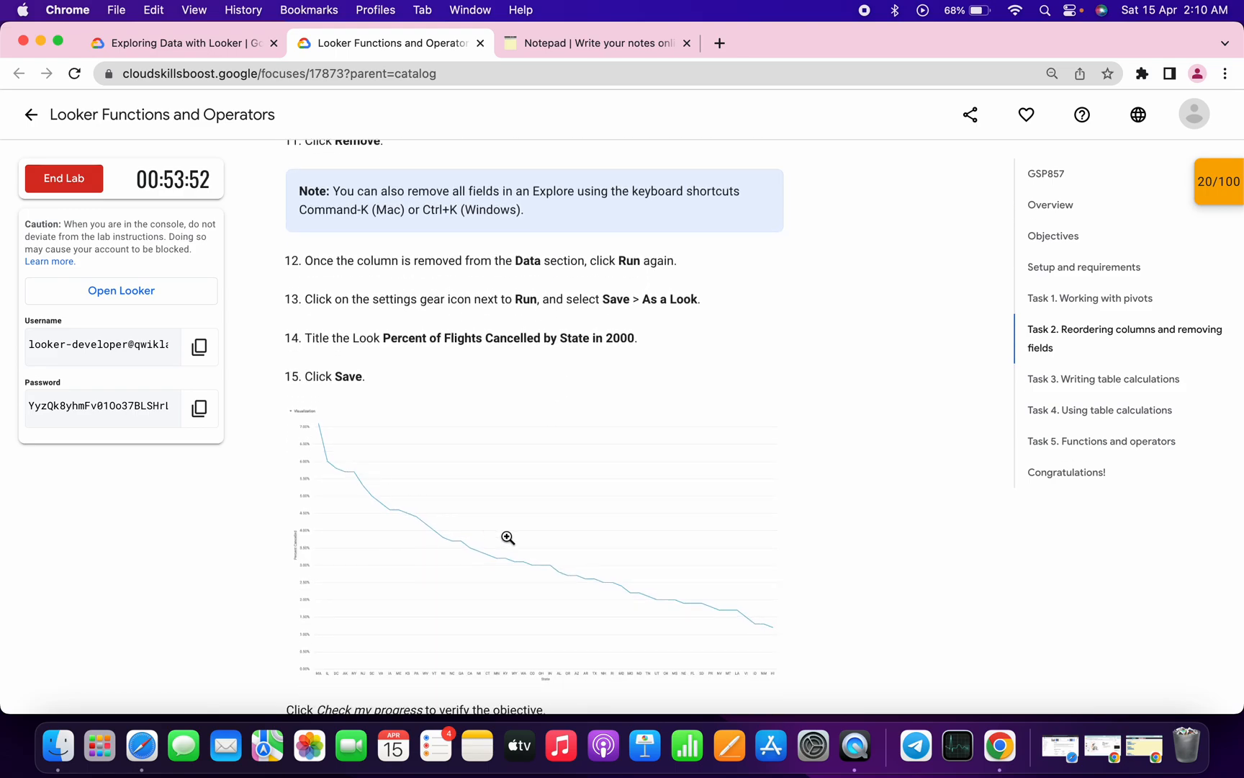
key(ctrl+Right)
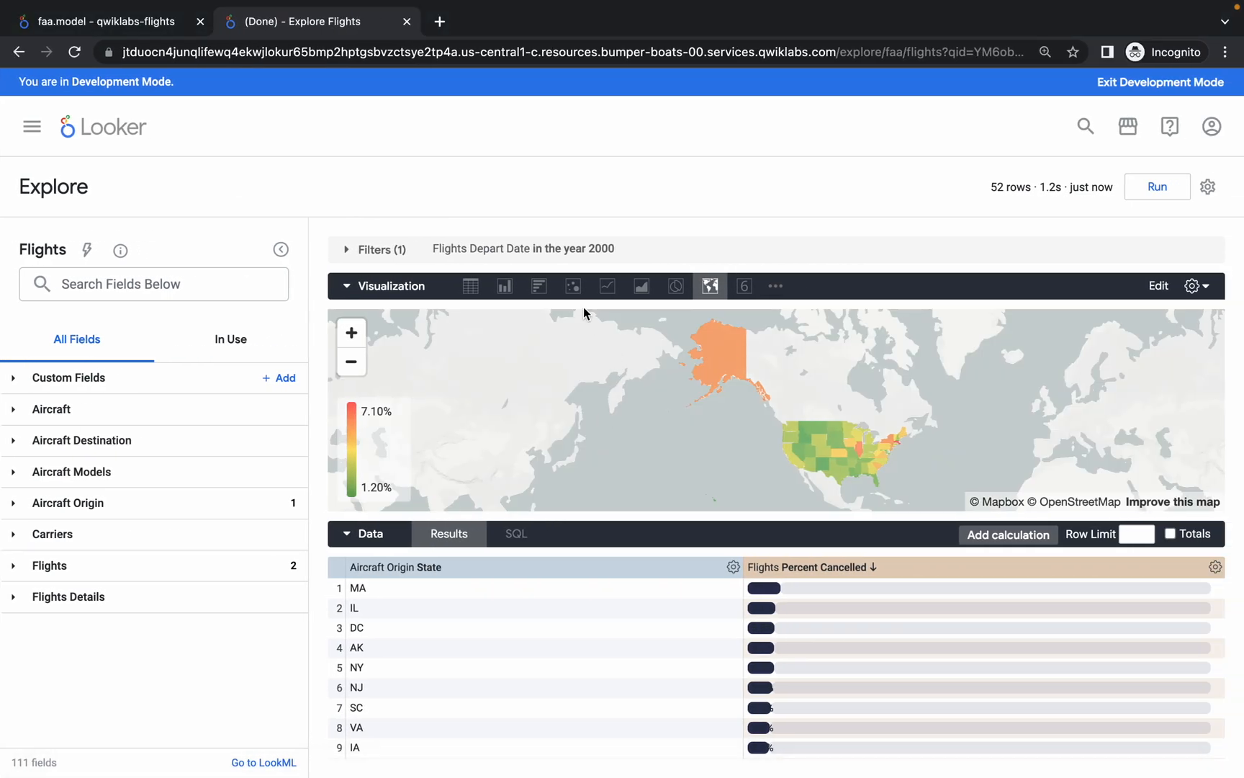
click(608, 292)
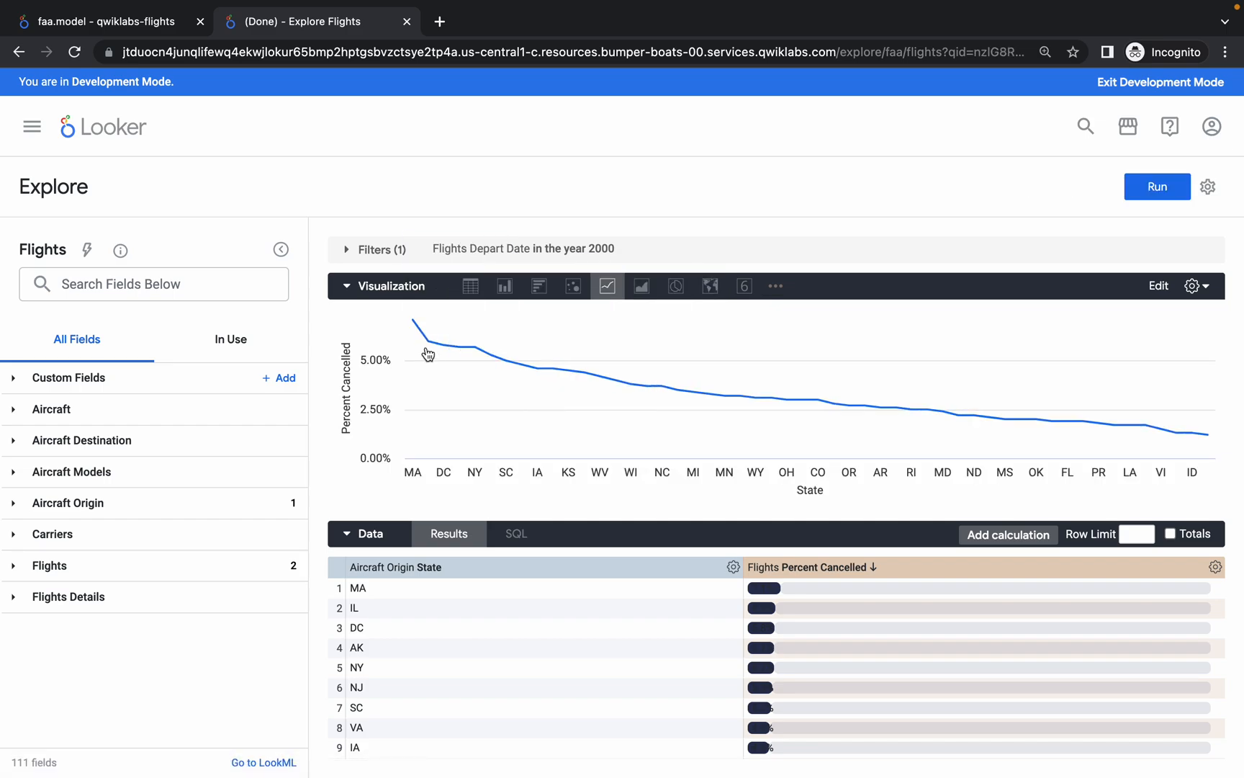
Save the Explore as a Look titled "Percent of Flights Cancelled by State in 2000", copying the title from the lab page.
key(ctrl+Left)
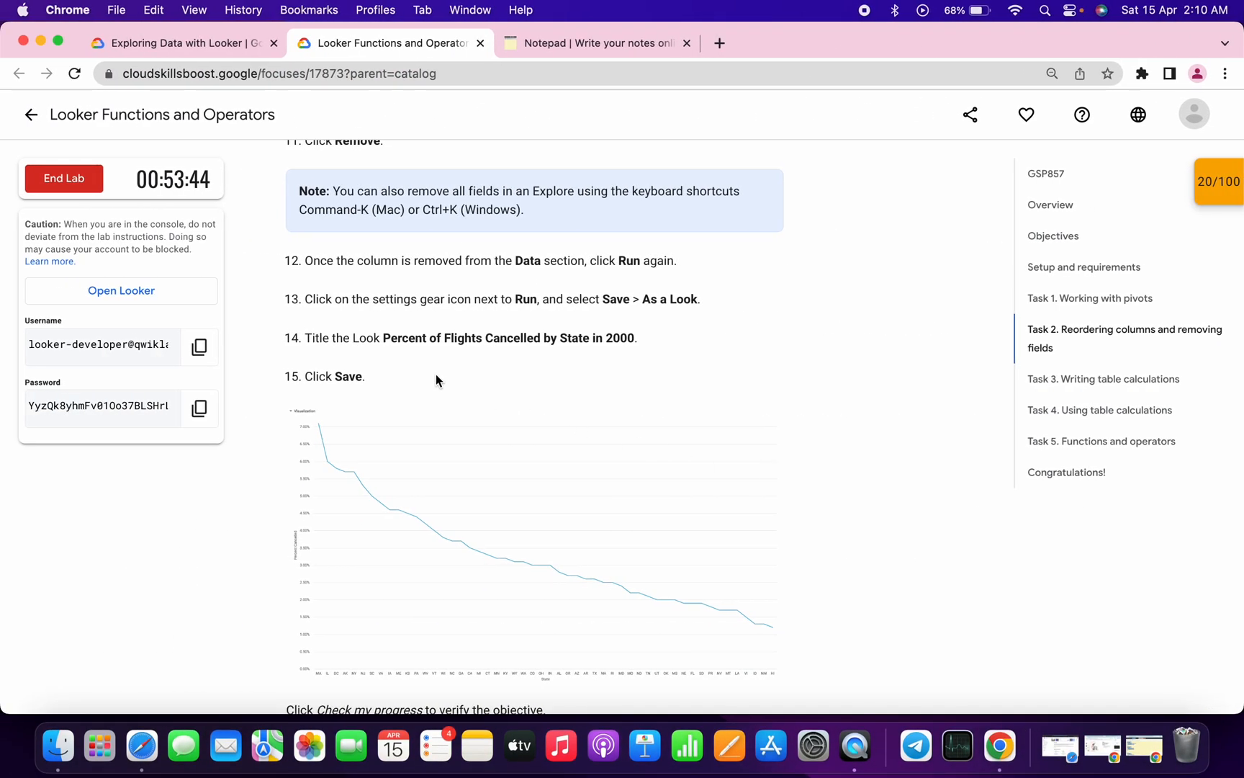
drag(385, 336, 633, 332)
key(super+c)
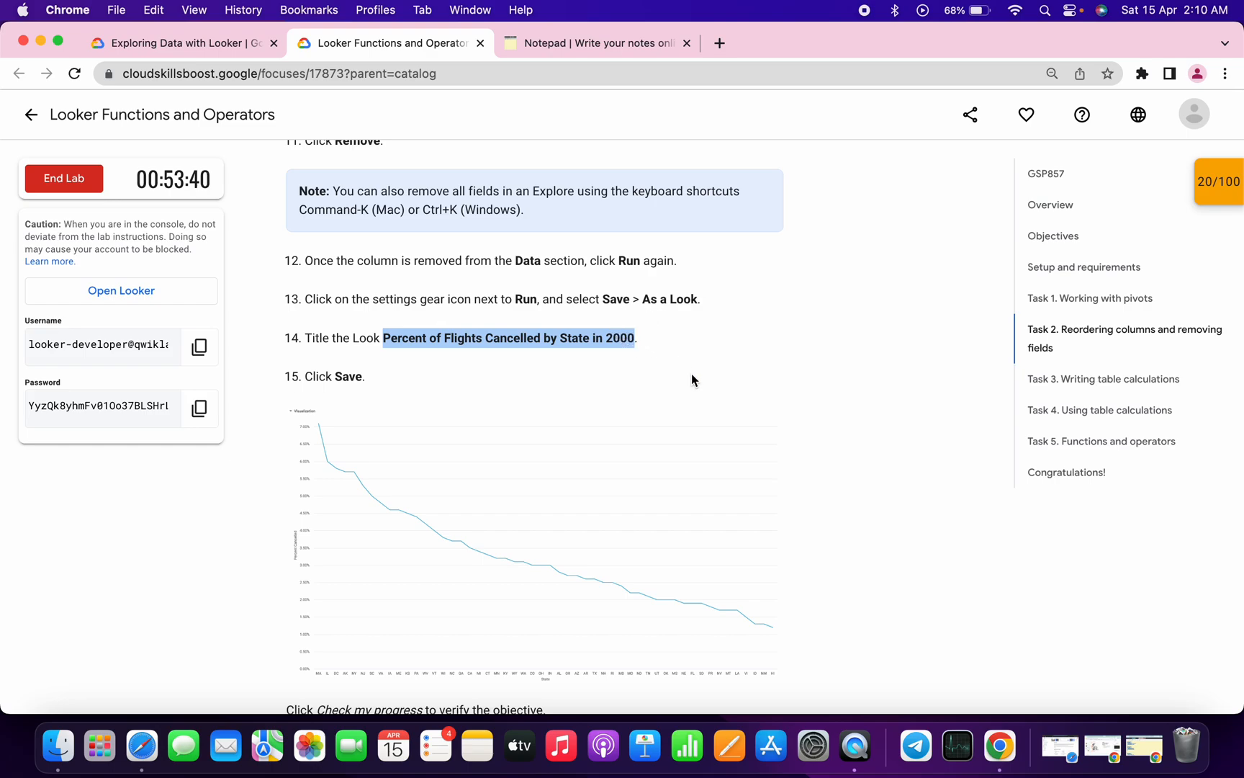
key(ctrl+Right)
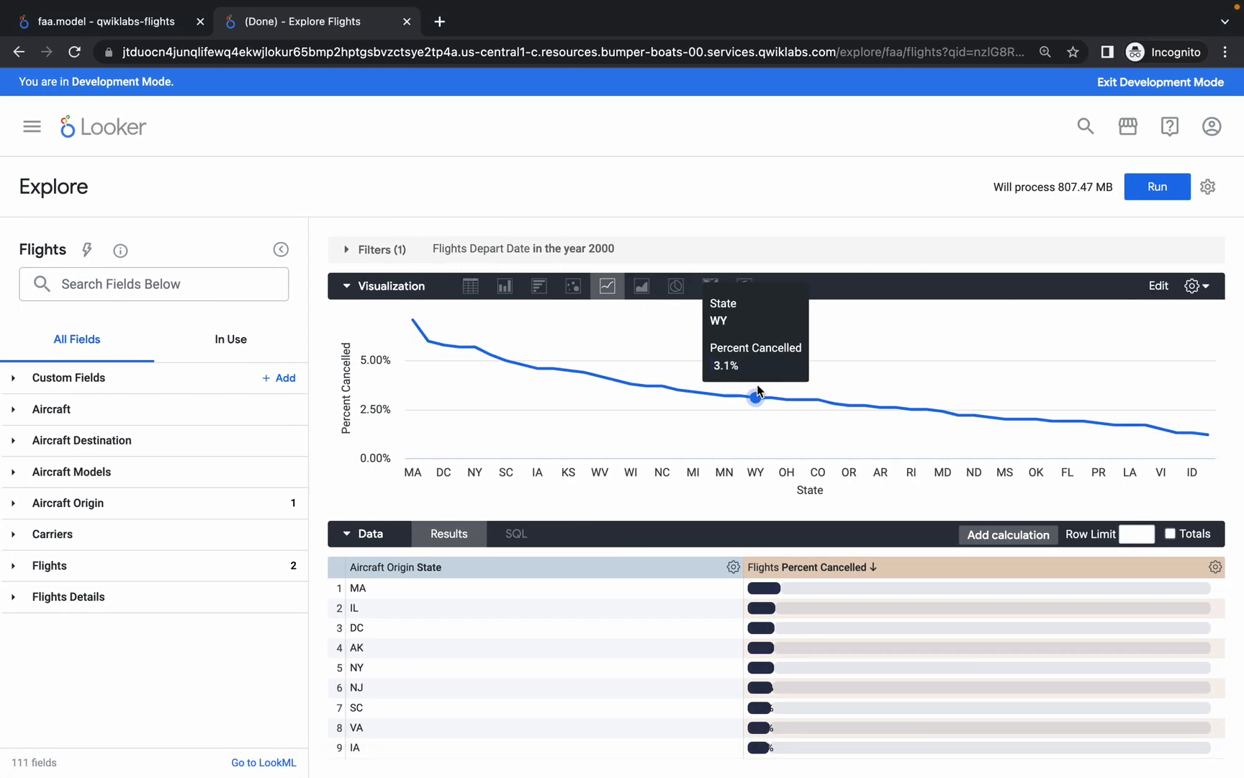
click(1208, 189)
mouse_move(1050, 244)
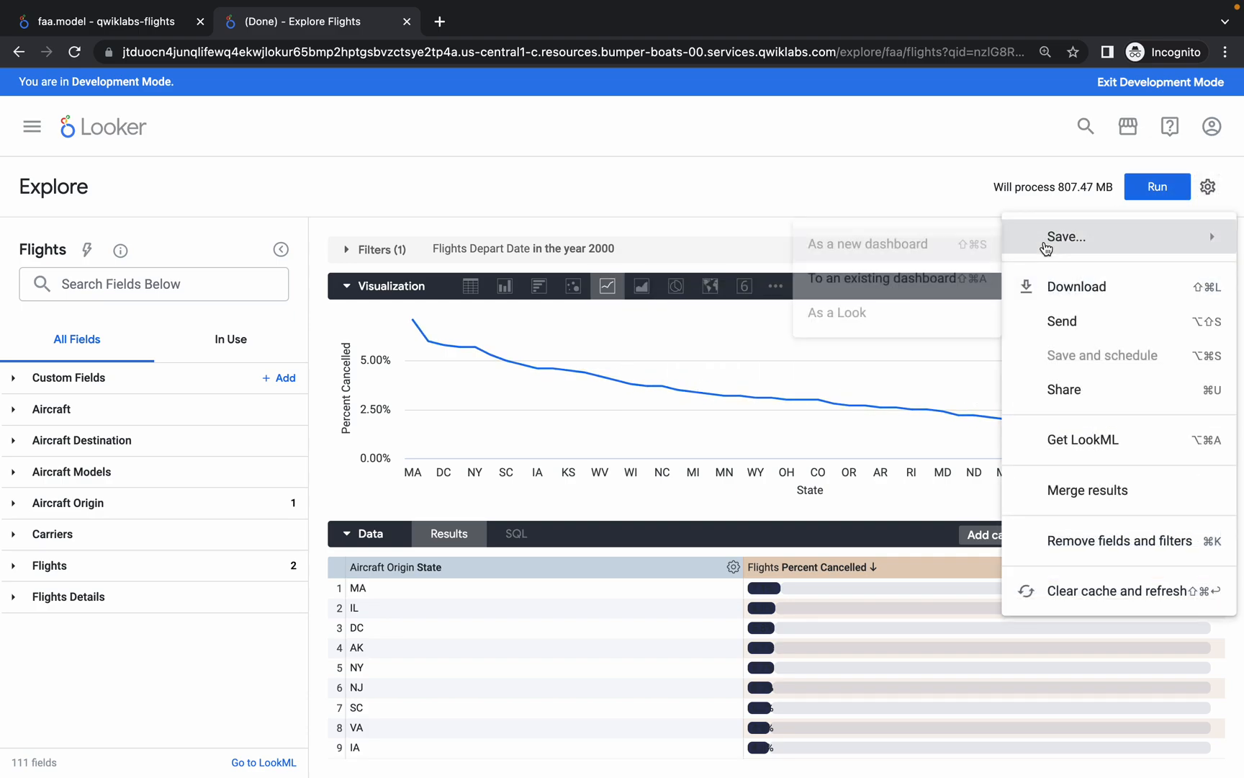
click(847, 318)
key(super+v)
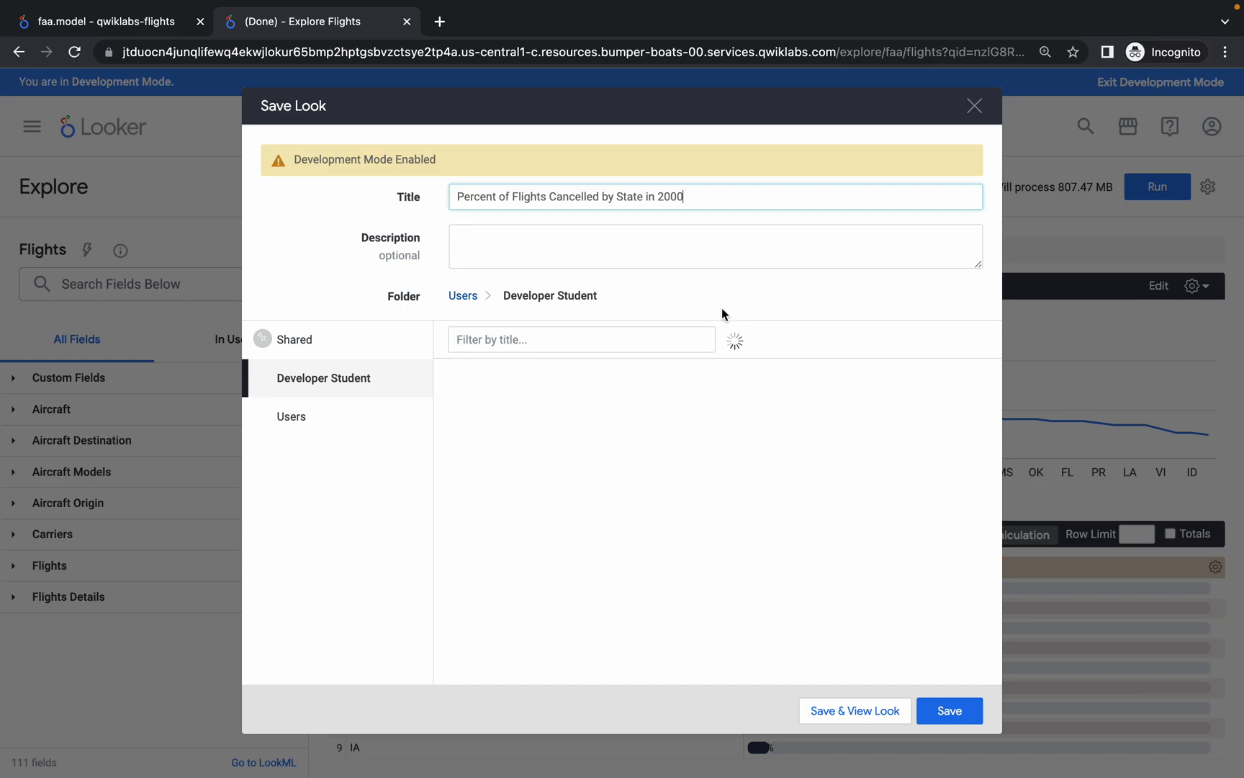
click(946, 711)
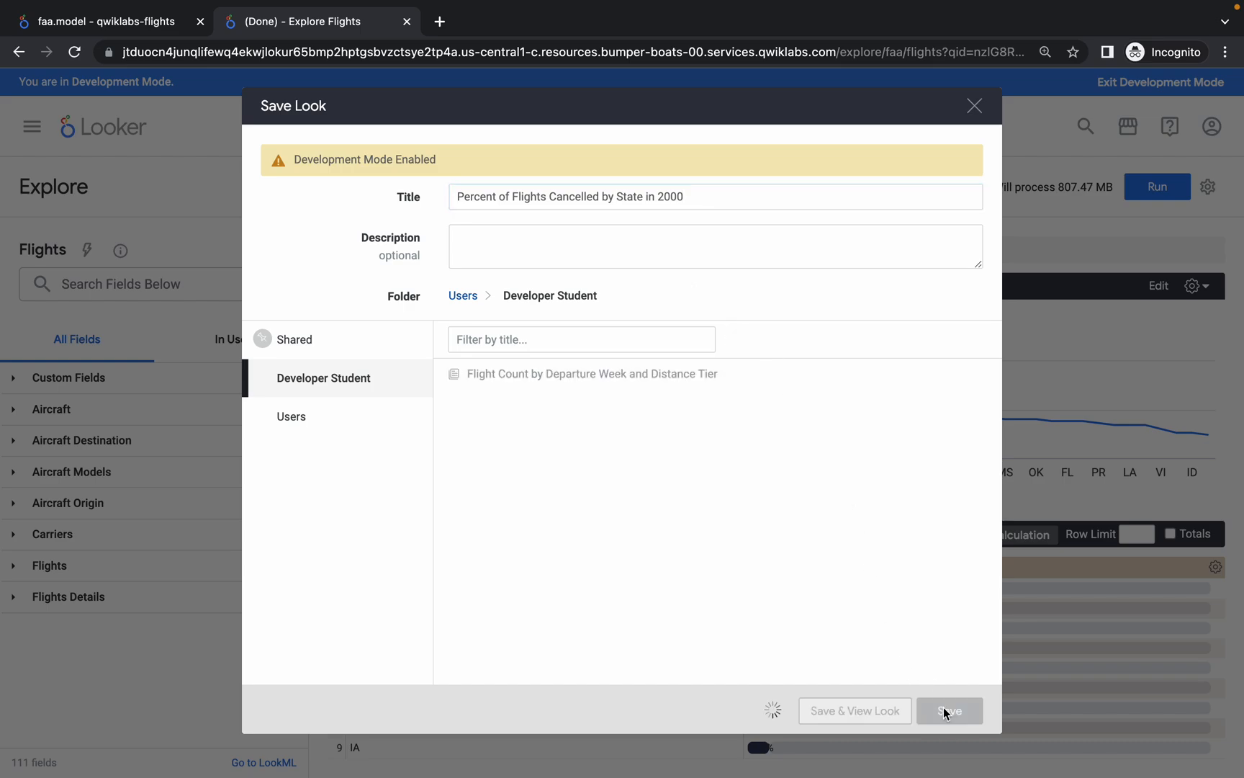
Check the lab progress for "Reordering columns and removing fields" and move on to the Task 3 section.
key(ctrl+Left)
scroll(467, 515, down, 8)
scroll(517, 599, up, 4)
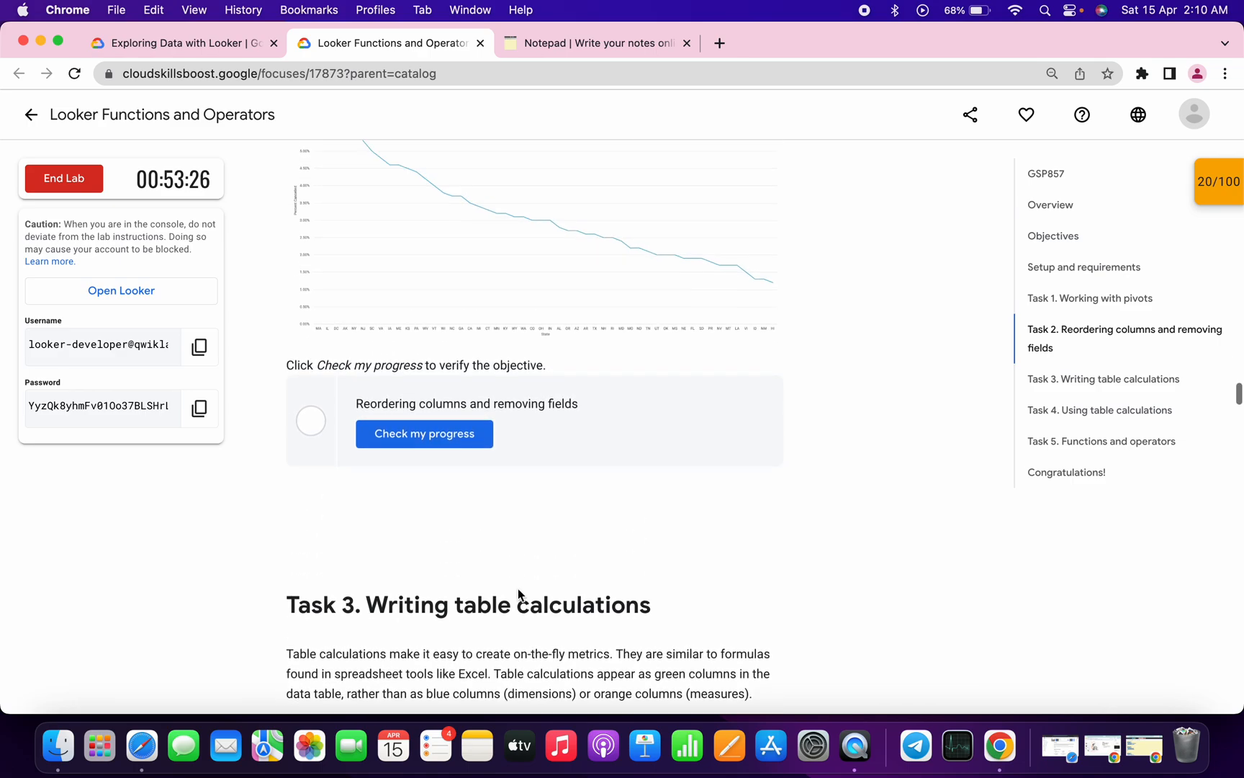
click(416, 438)
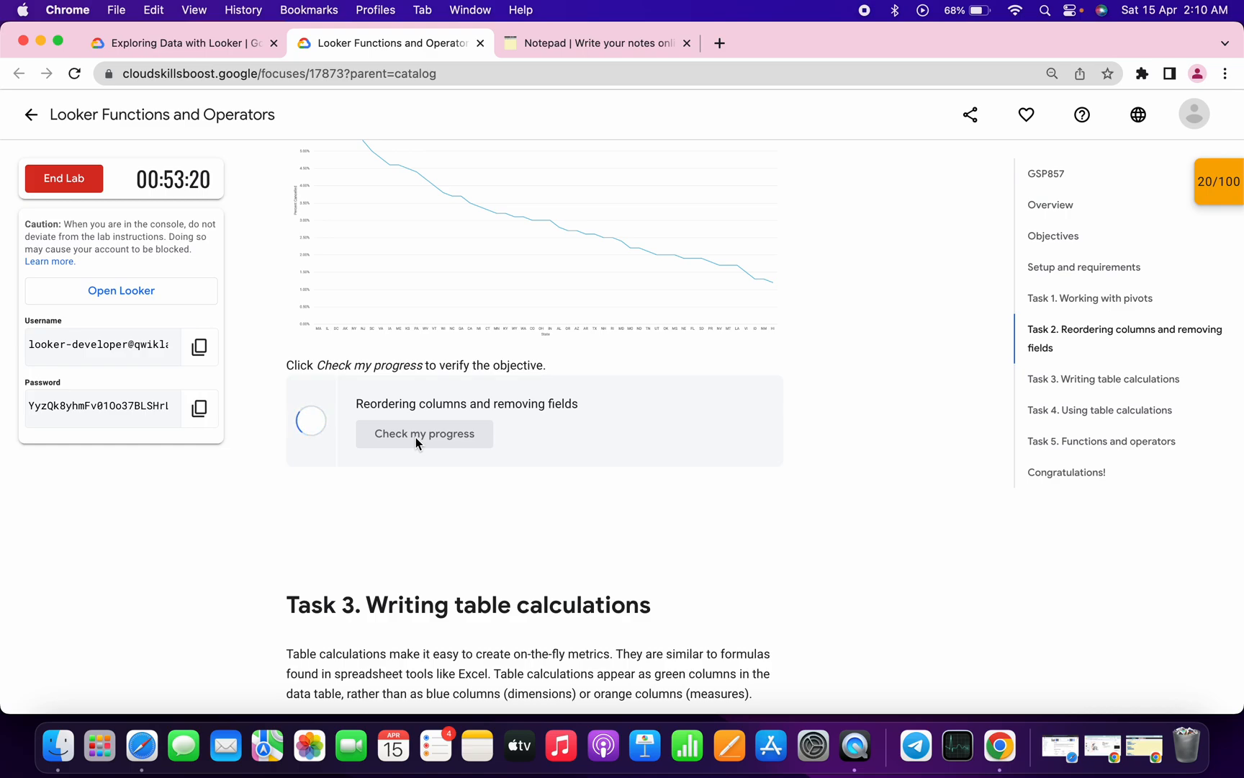
scroll(416, 439, down, 4)
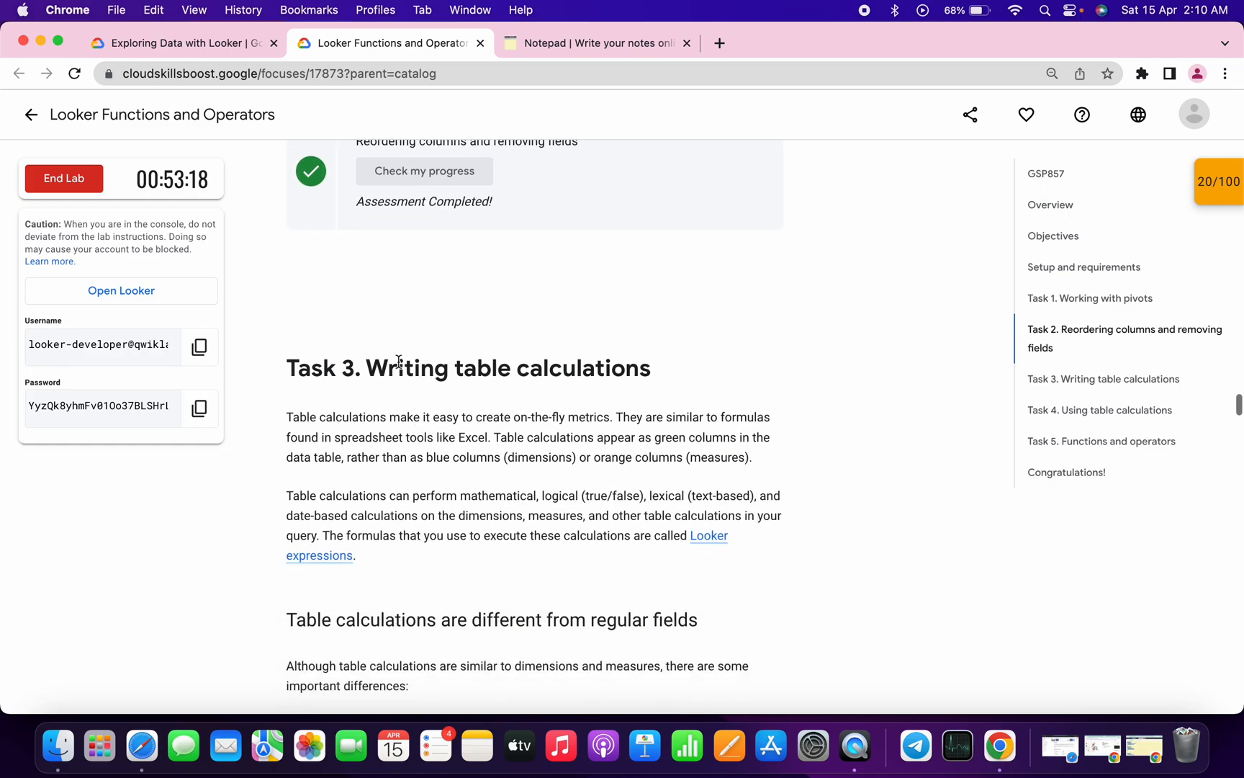
Copy the TASK 3 query code from the online notepad and return to the Looker window.
click(574, 45)
scroll(368, 438, down, 1)
scroll(368, 438, down, 4)
drag(64, 565, 36, 403)
key(ctrl+c)
key(ctrl+Right)
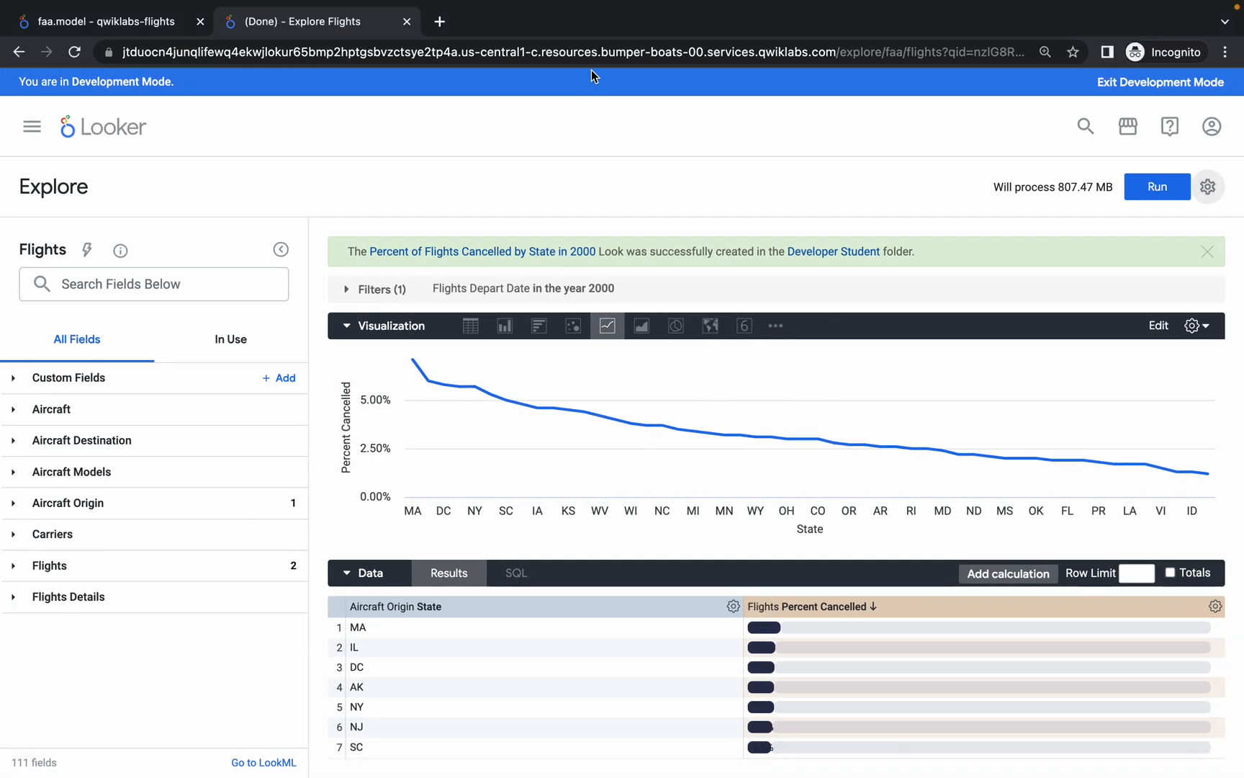
Close the Explore tab, replace the last query block in faa.model with the copied Task 3 query for 2004, and save the file.
key(ctrl+w)
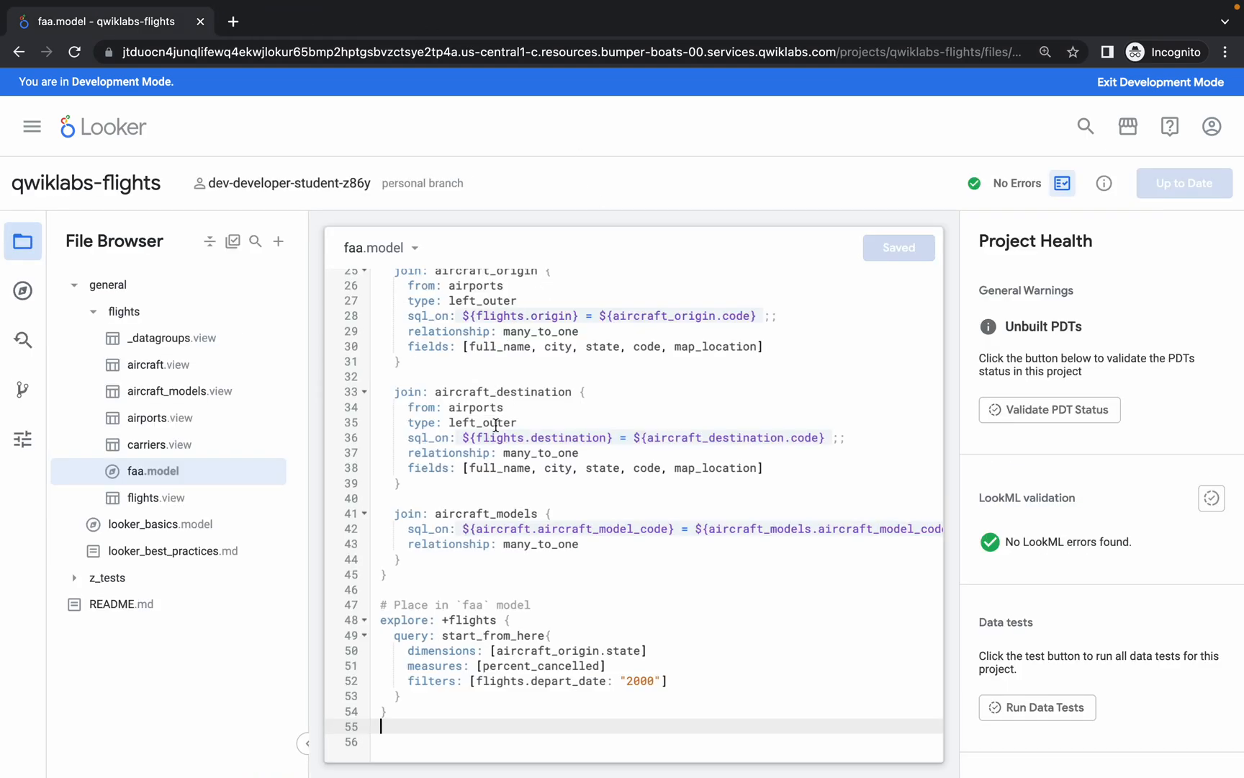
drag(409, 715, 377, 609)
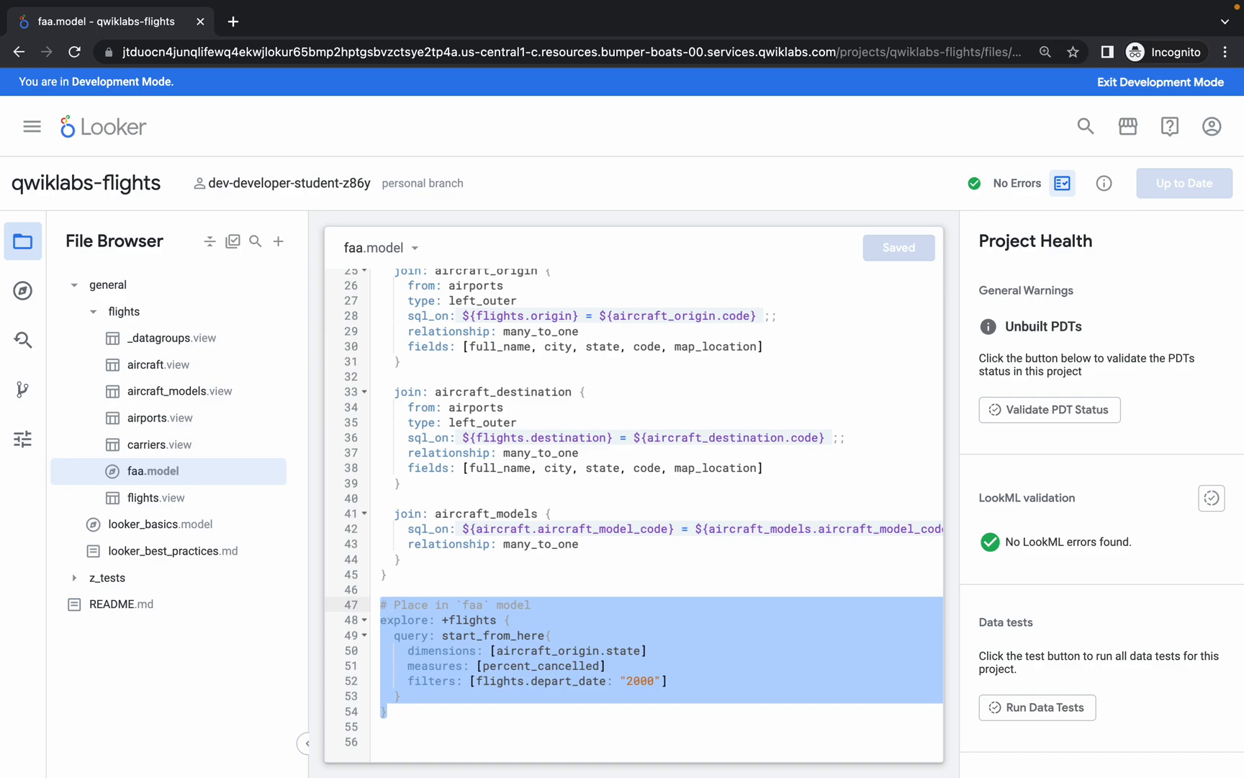
key(BackSpace)
key(ctrl+v)
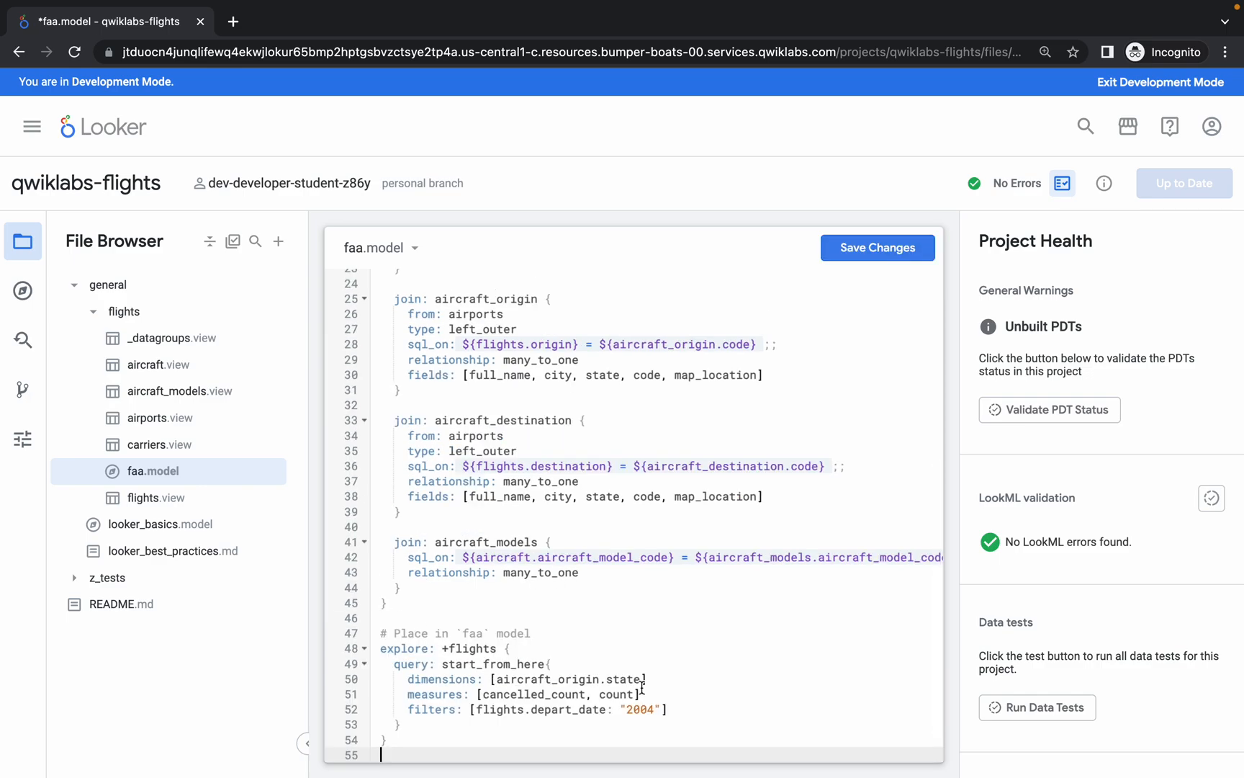
click(880, 249)
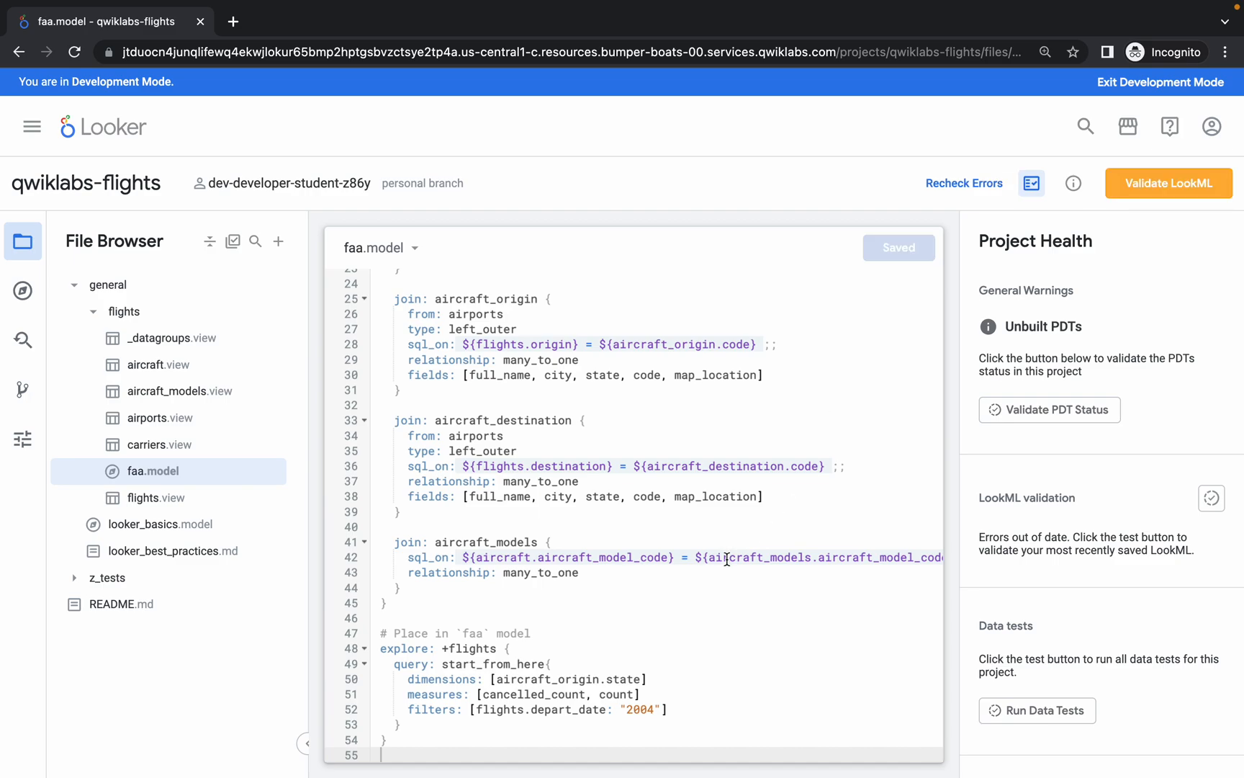
Validate the LookML, commit the faa.model change with the message "TASK3", and deploy it to production.
click(1153, 181)
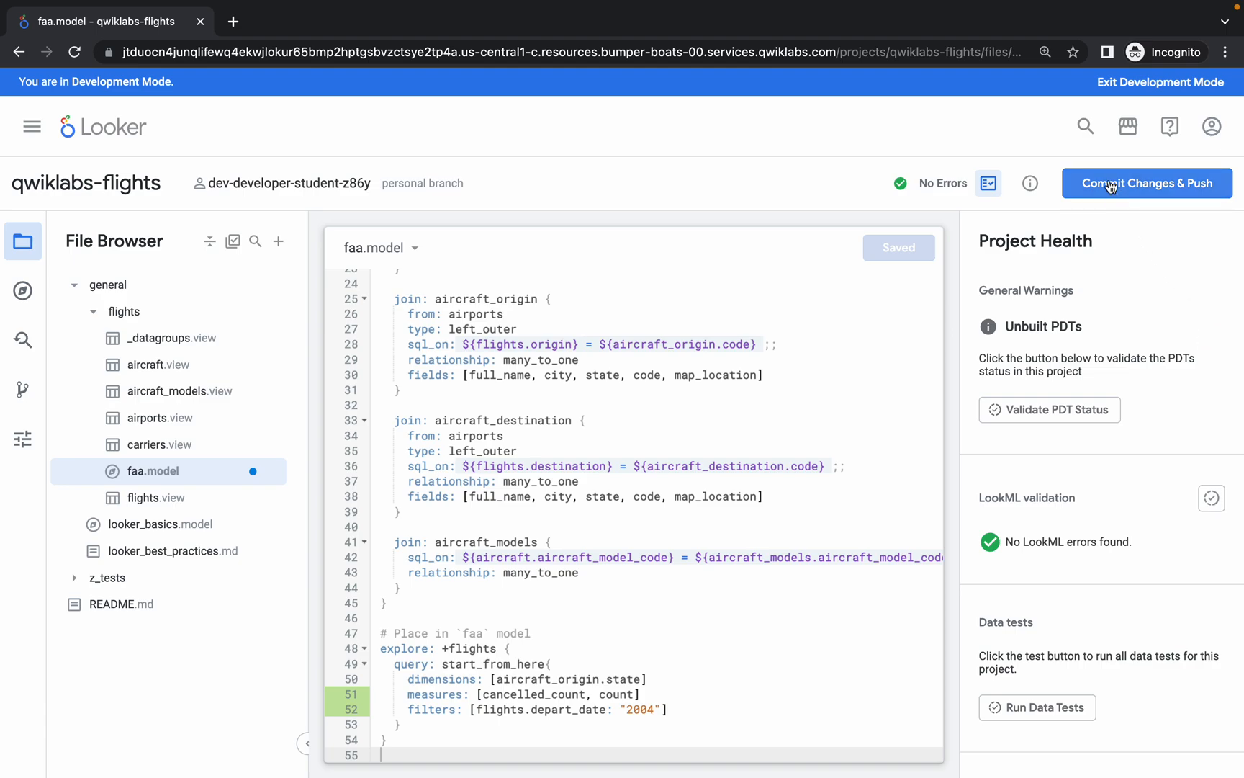
click(1141, 183)
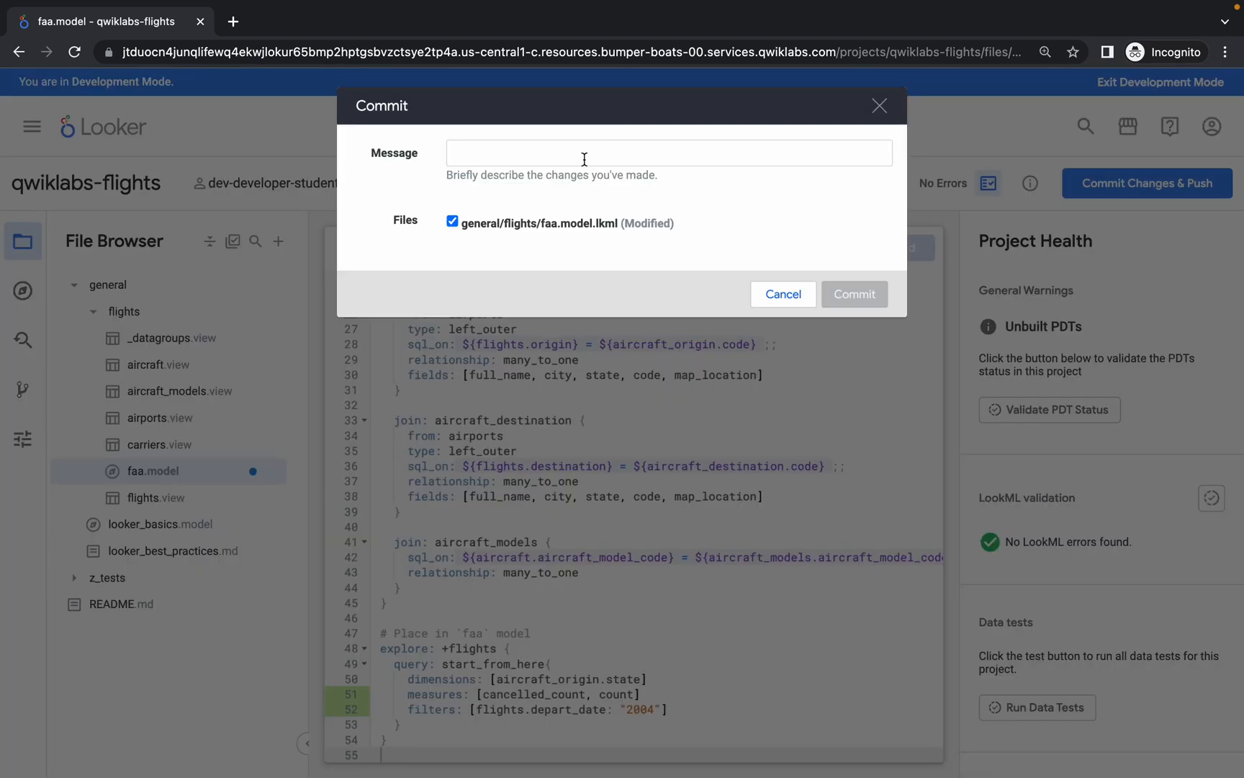
click(584, 159)
text(TASK3)
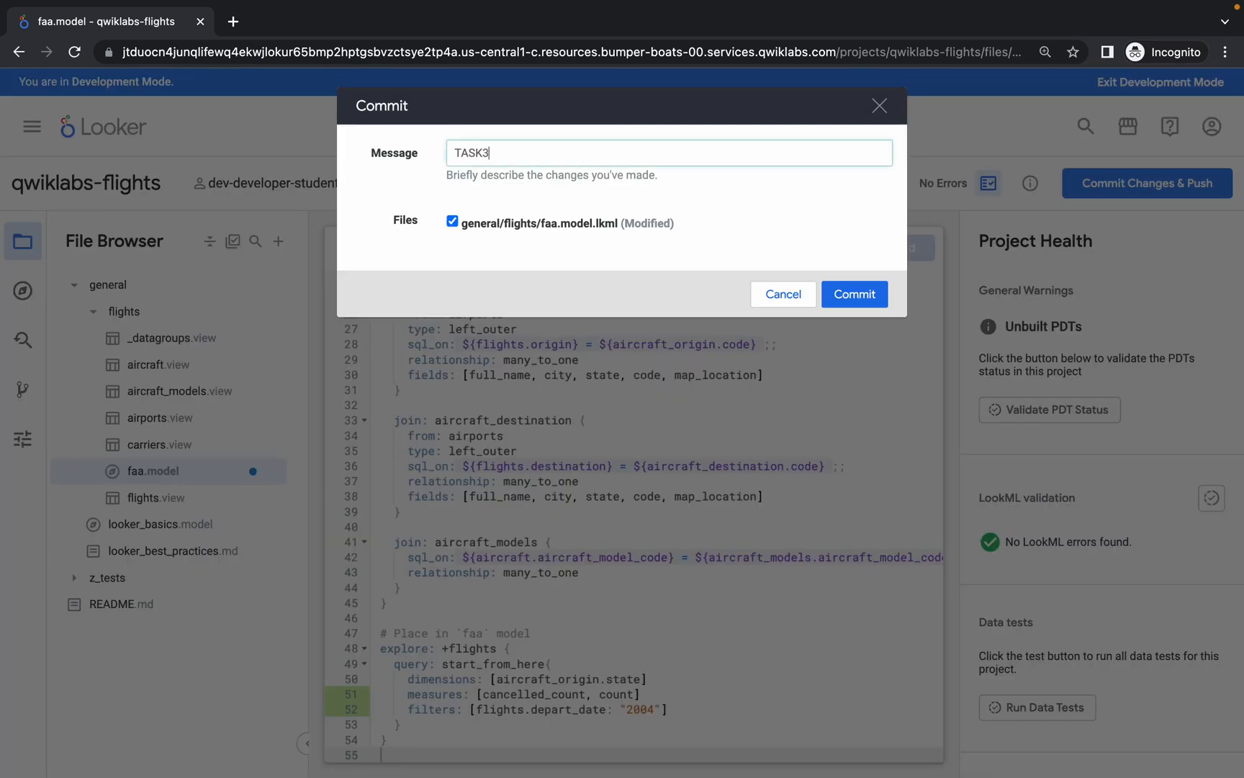
click(857, 294)
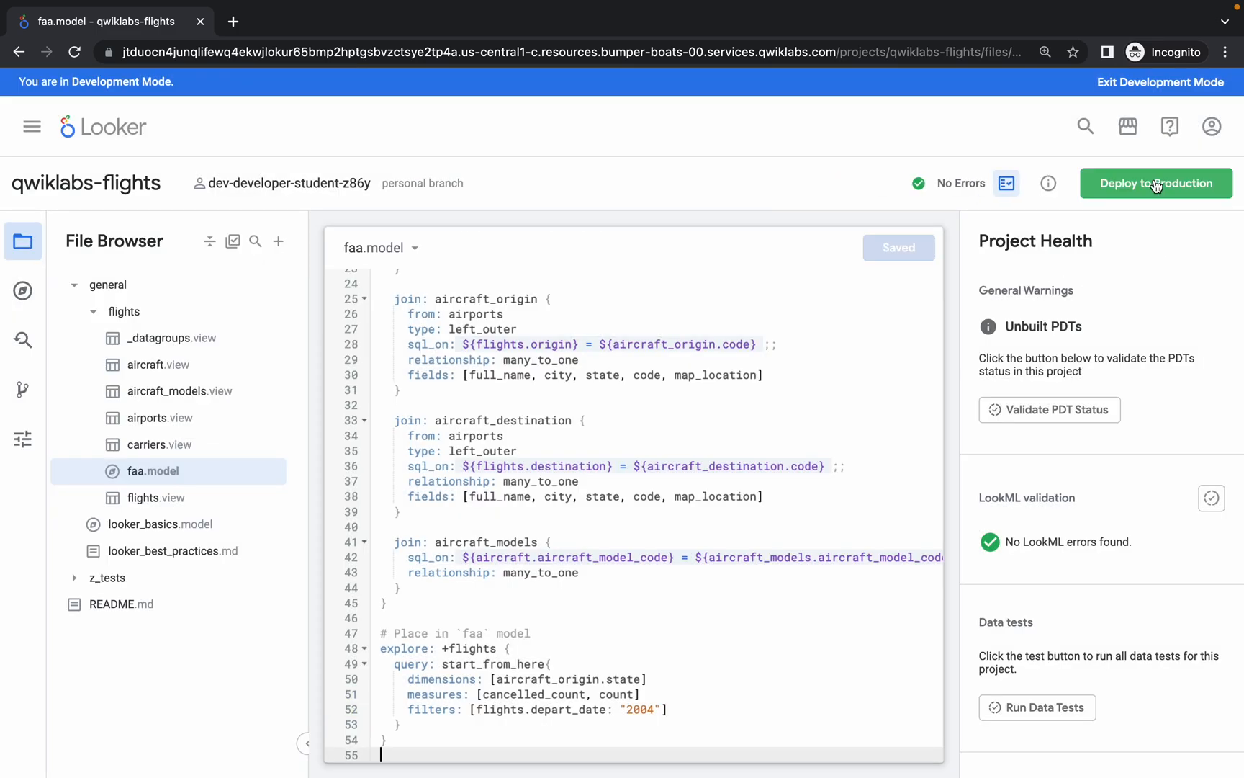
click(1156, 186)
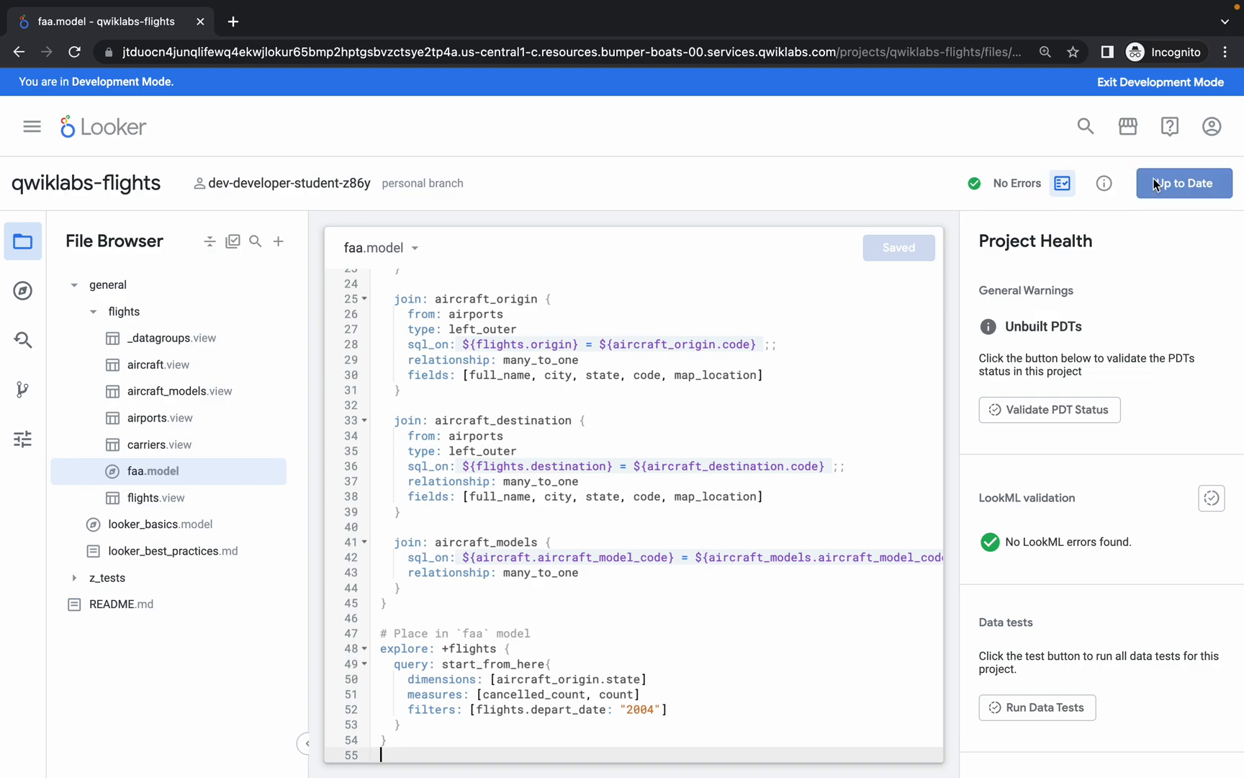
Open the FAA Flights Explore in a new browser tab and load its "Start From Here" quick start query.
super+click(128, 135)
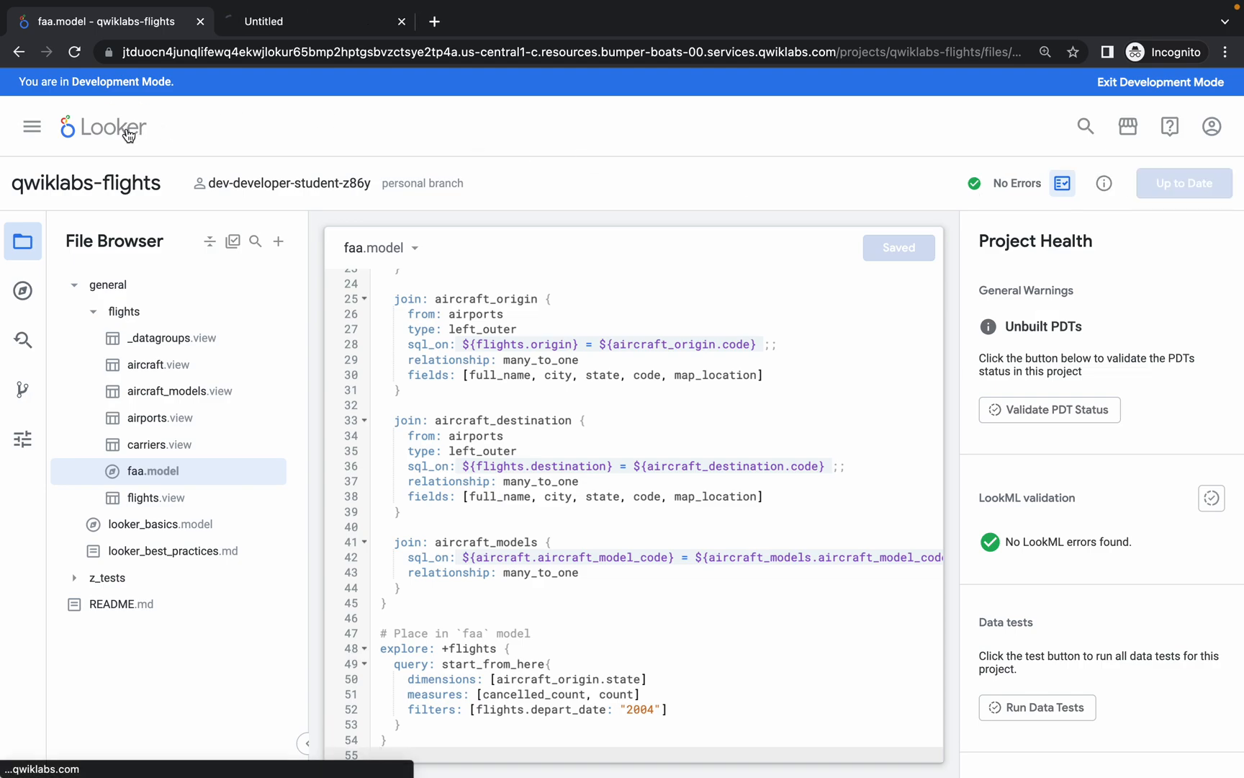
click(281, 27)
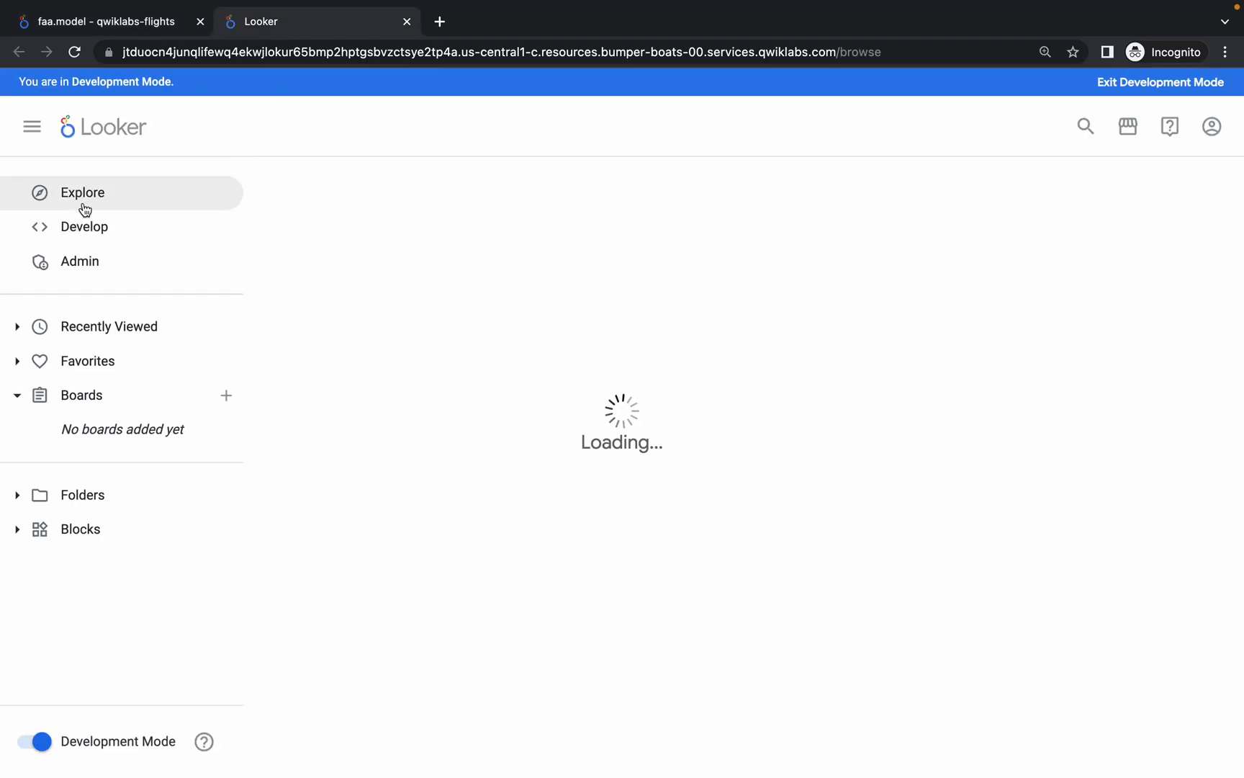
click(84, 202)
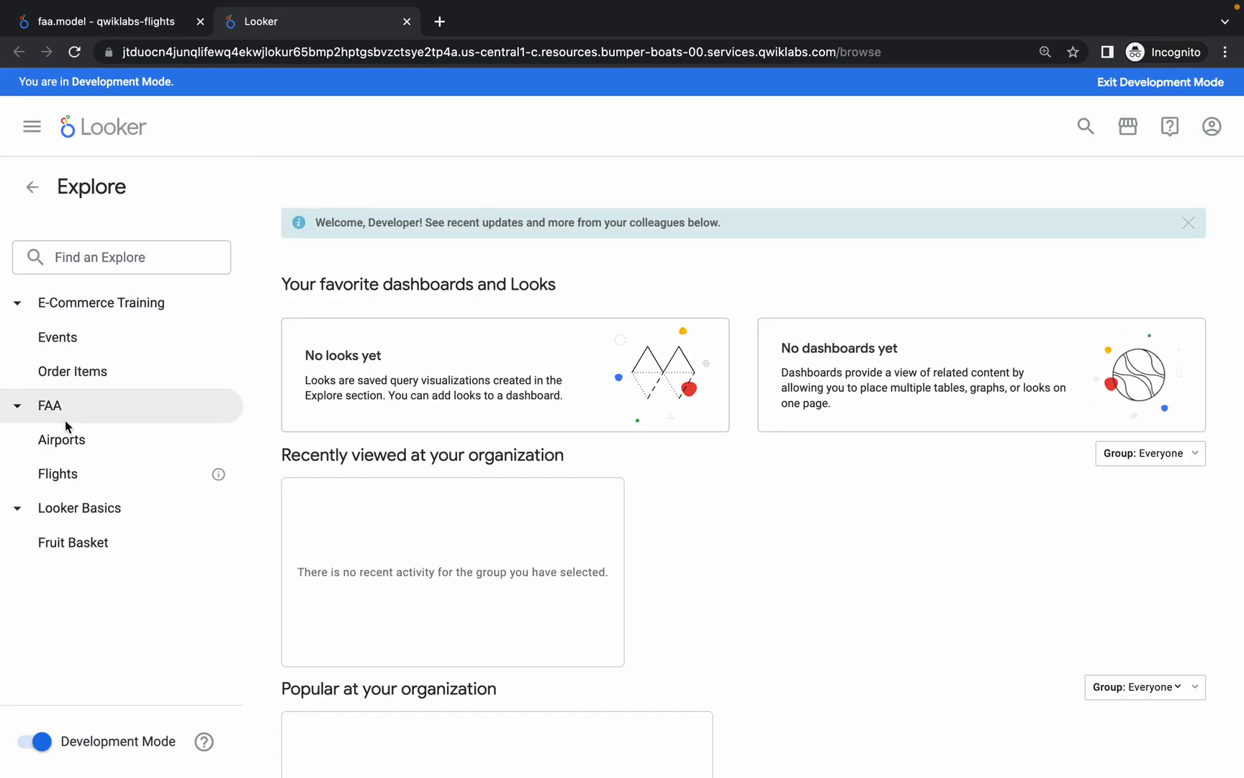
click(54, 482)
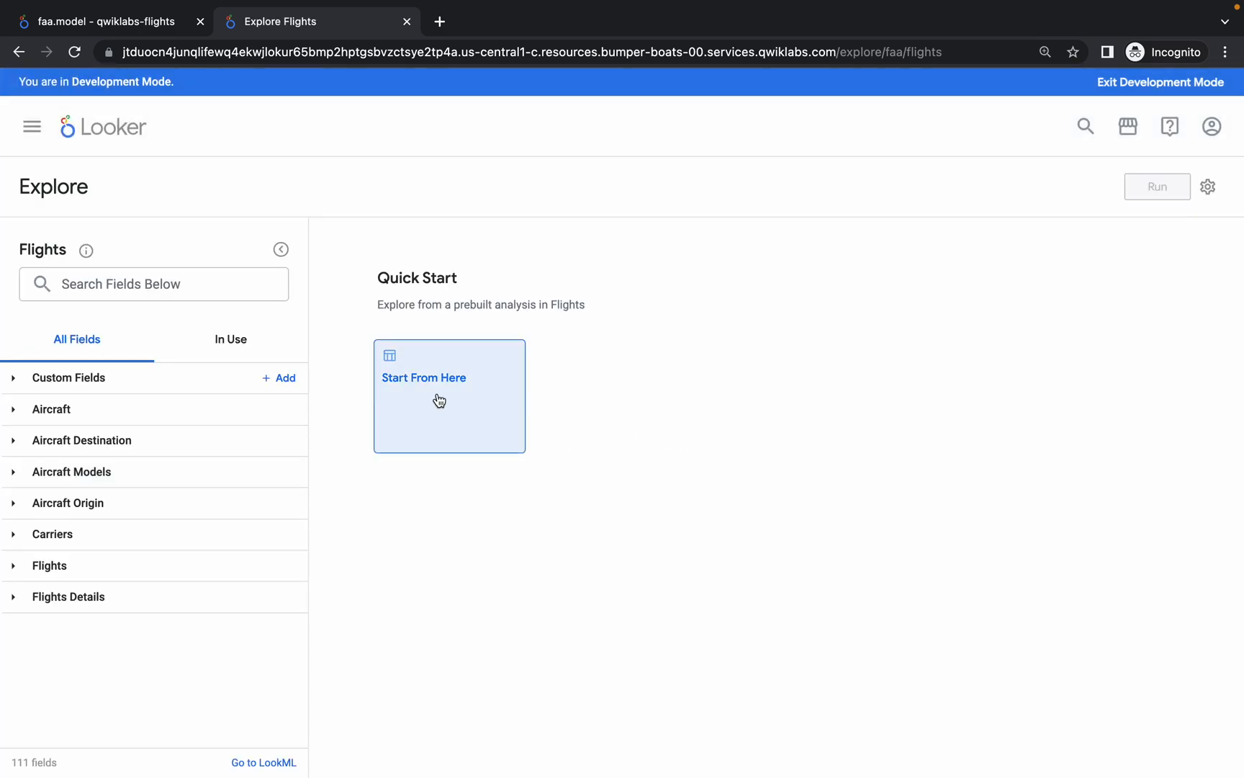
click(439, 400)
Copy the Task 3 table calculation expression from the lab page and return to the Looker window.
key(ctrl+Left)
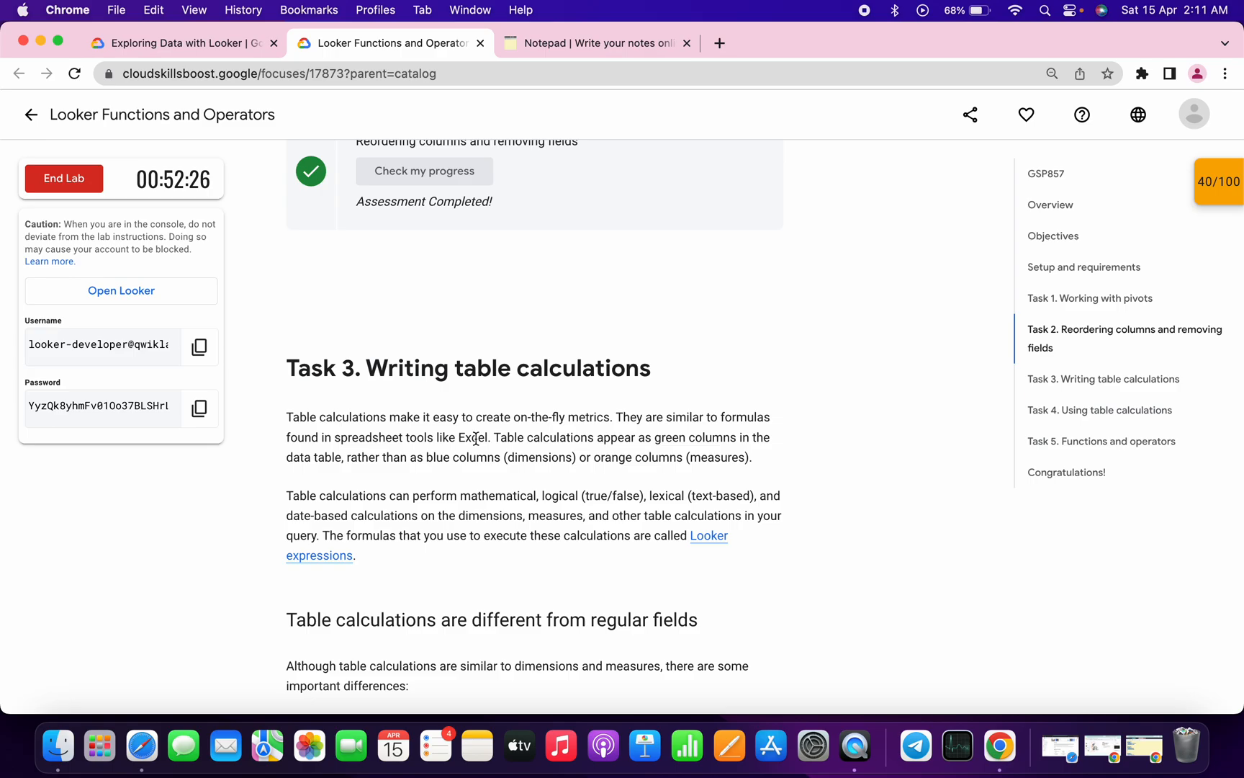
scroll(475, 438, down, 15)
scroll(475, 438, down, 8)
scroll(475, 437, down, 6)
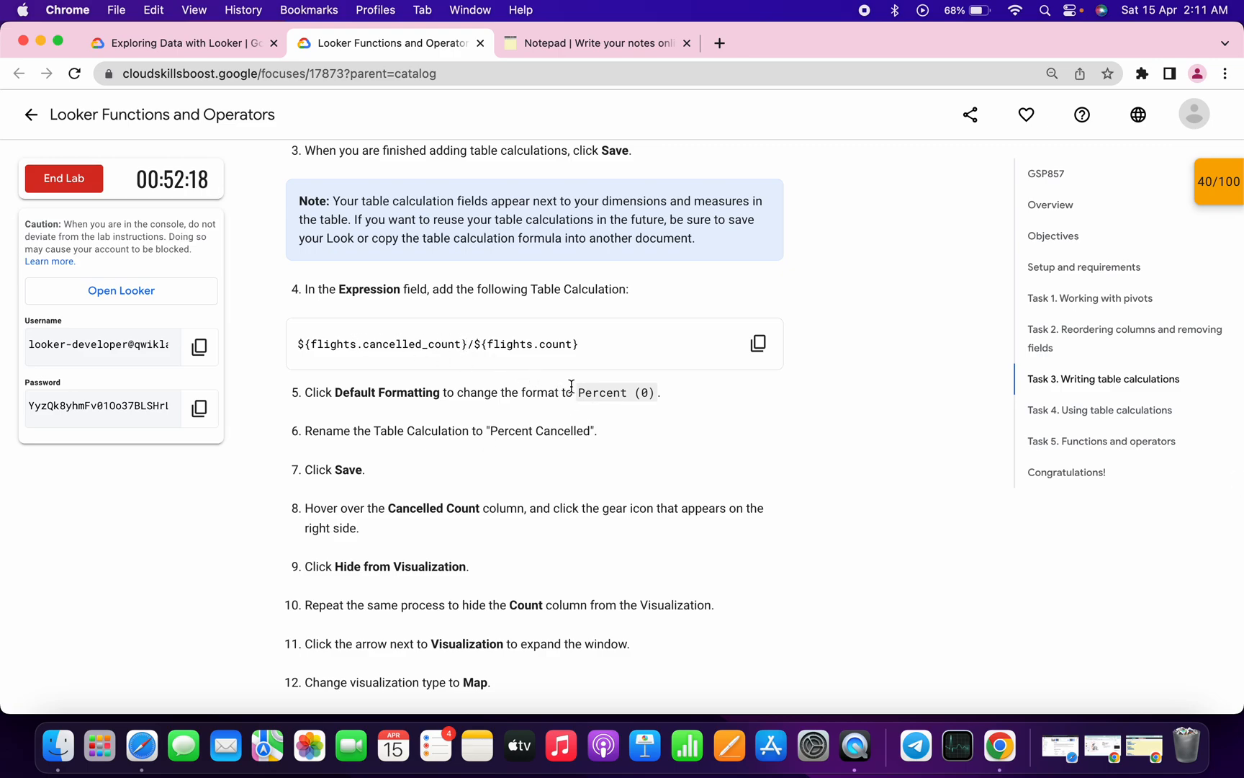
click(759, 344)
key(ctrl+Right)
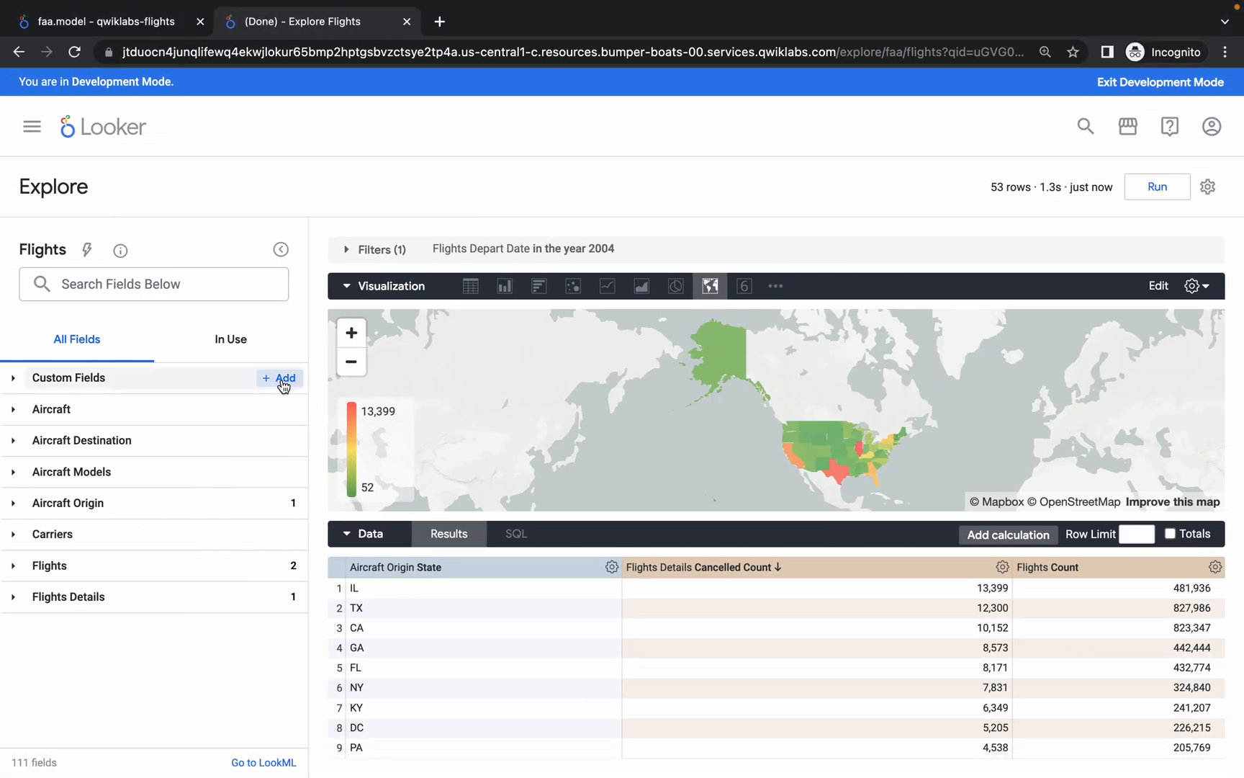
Add a table calculation with the expression ${flights.cancelled_count}/${flights.count} and Percent formatting.
click(283, 379)
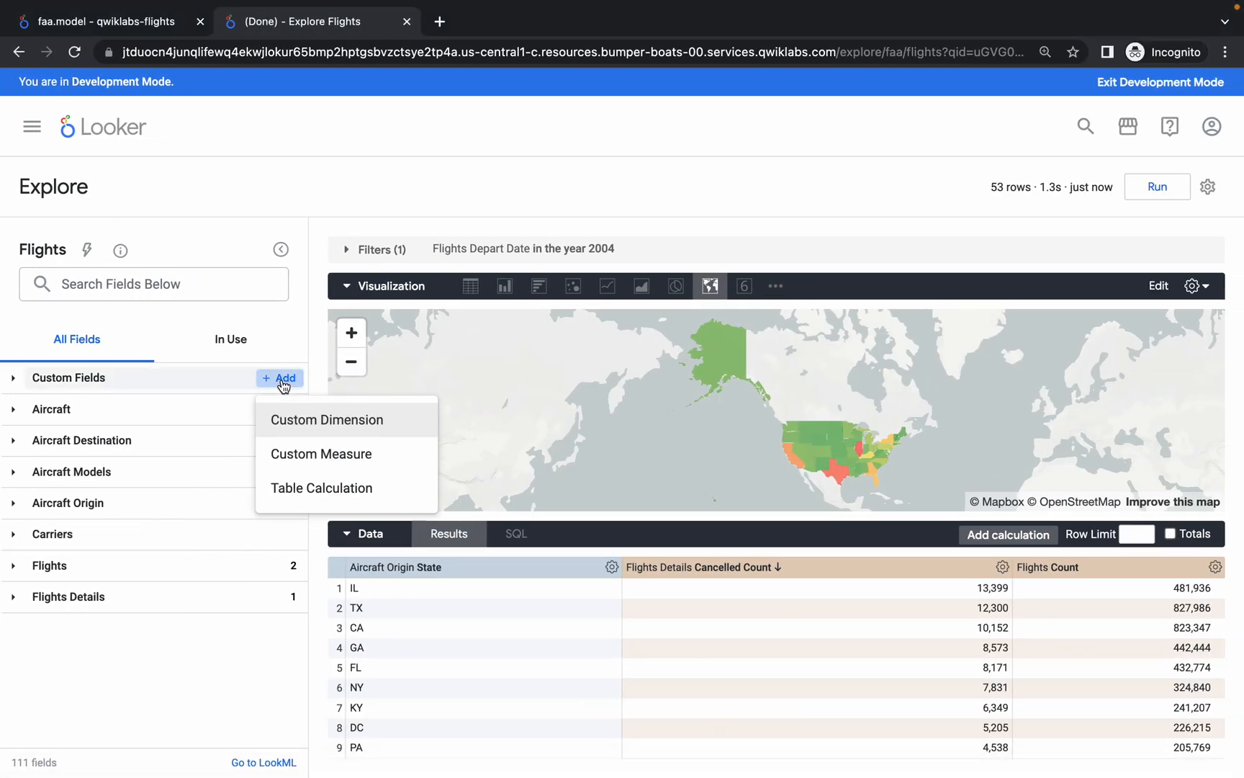
click(317, 489)
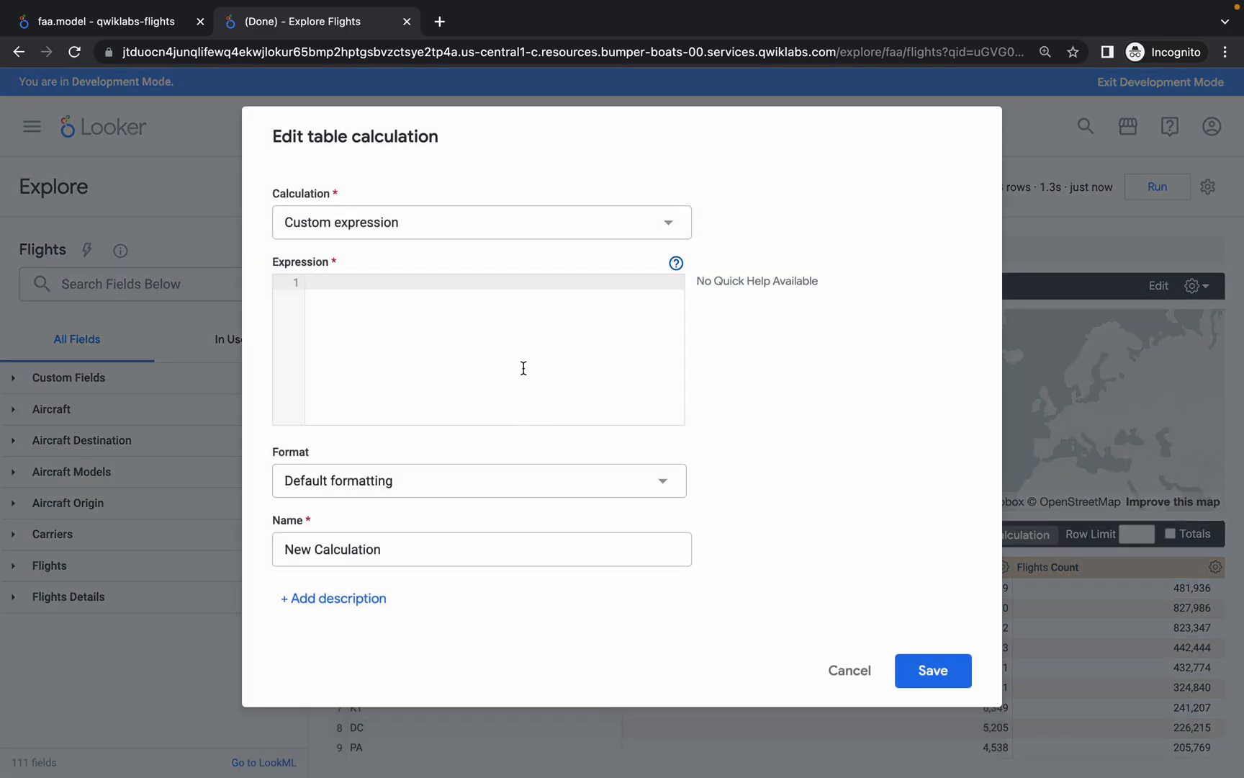
key(super+v)
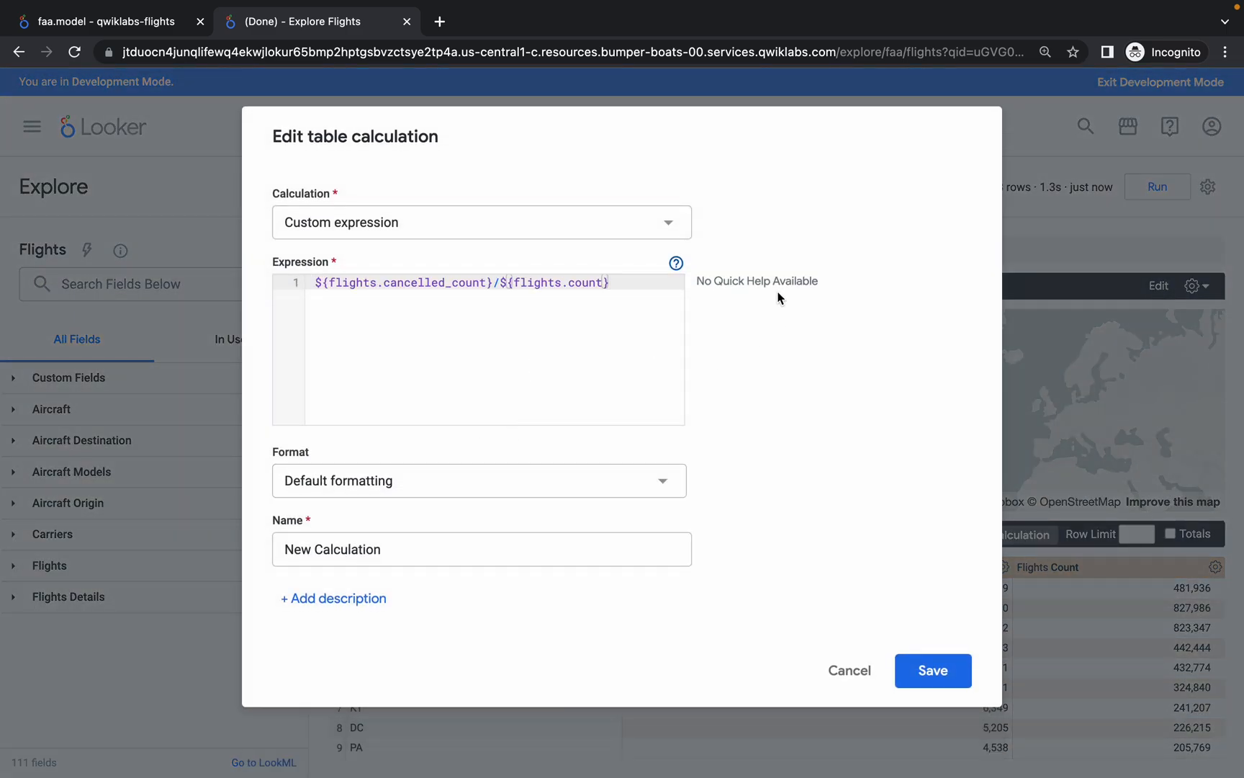
click(433, 488)
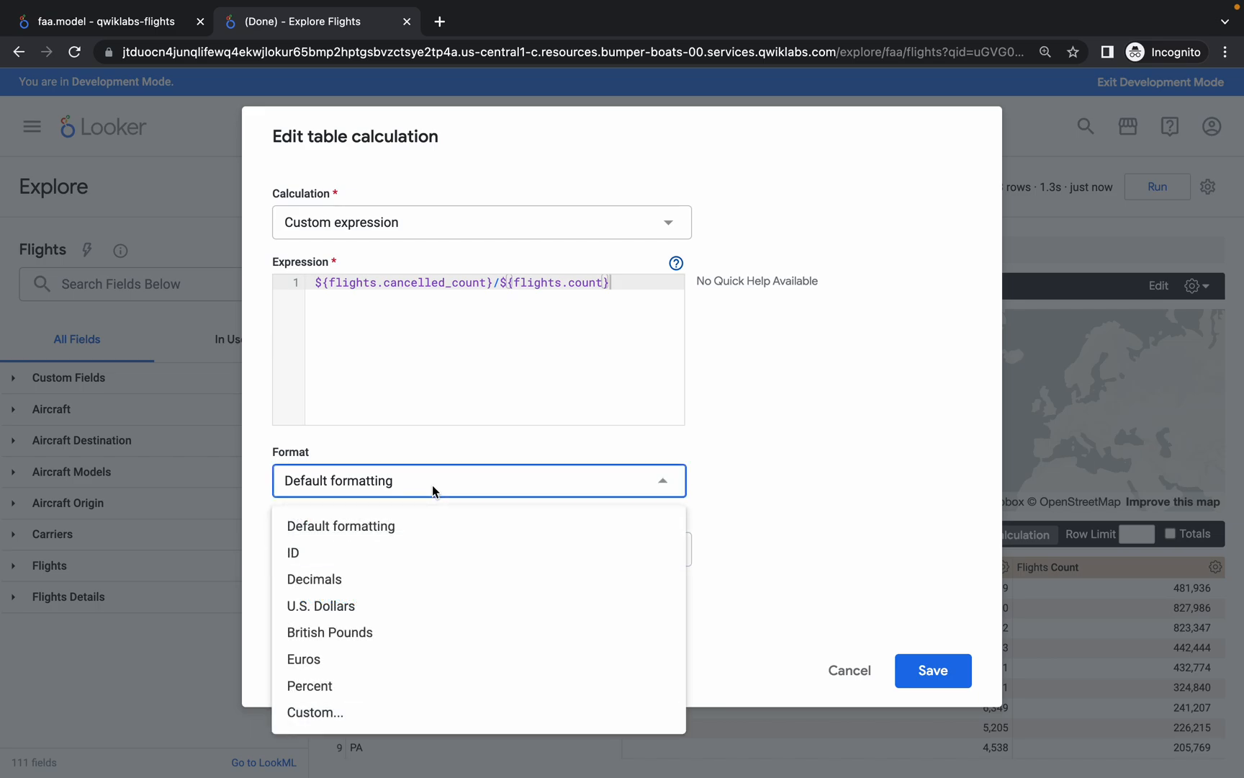
click(342, 684)
click(967, 679)
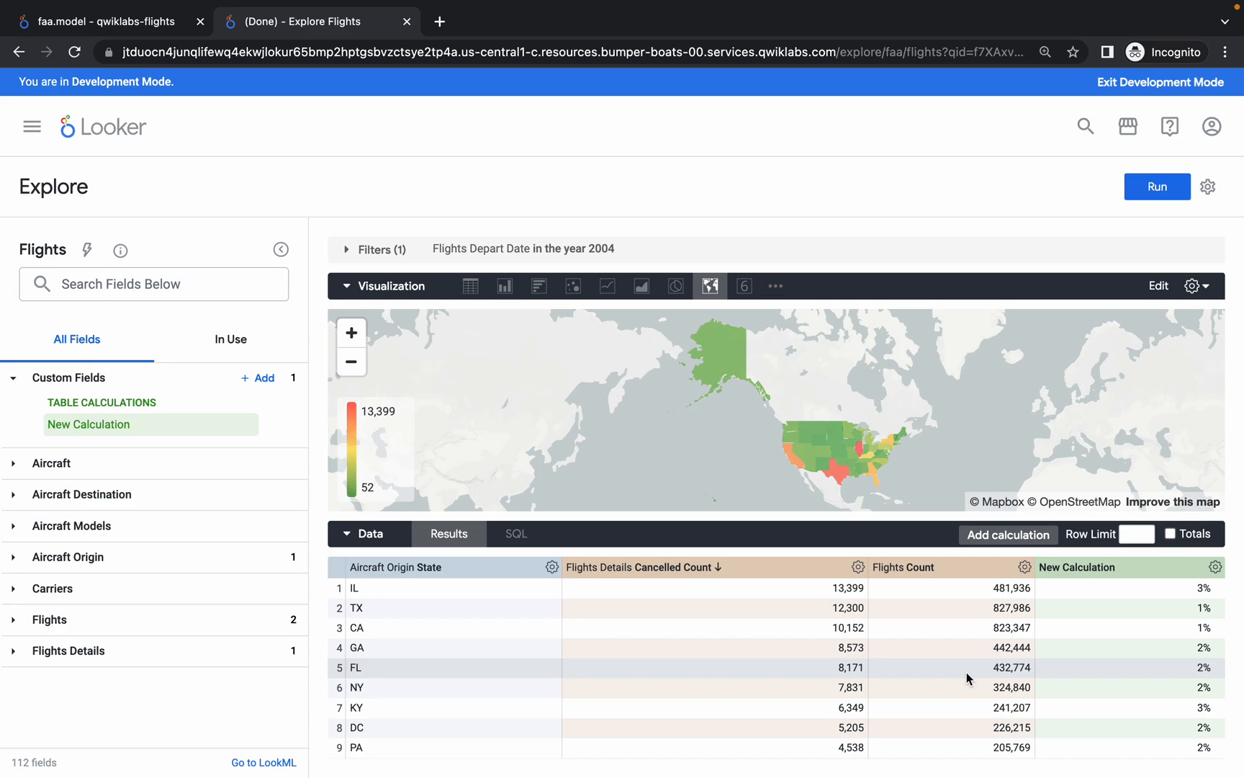
Save the Explore as a Look titled "Percent of Flights Cancelled by Aircraft Origin 2004", copying the title from the lab page.
key(ctrl+Left)
scroll(649, 453, down, 2)
scroll(648, 452, down, 2)
drag(383, 509, 686, 513)
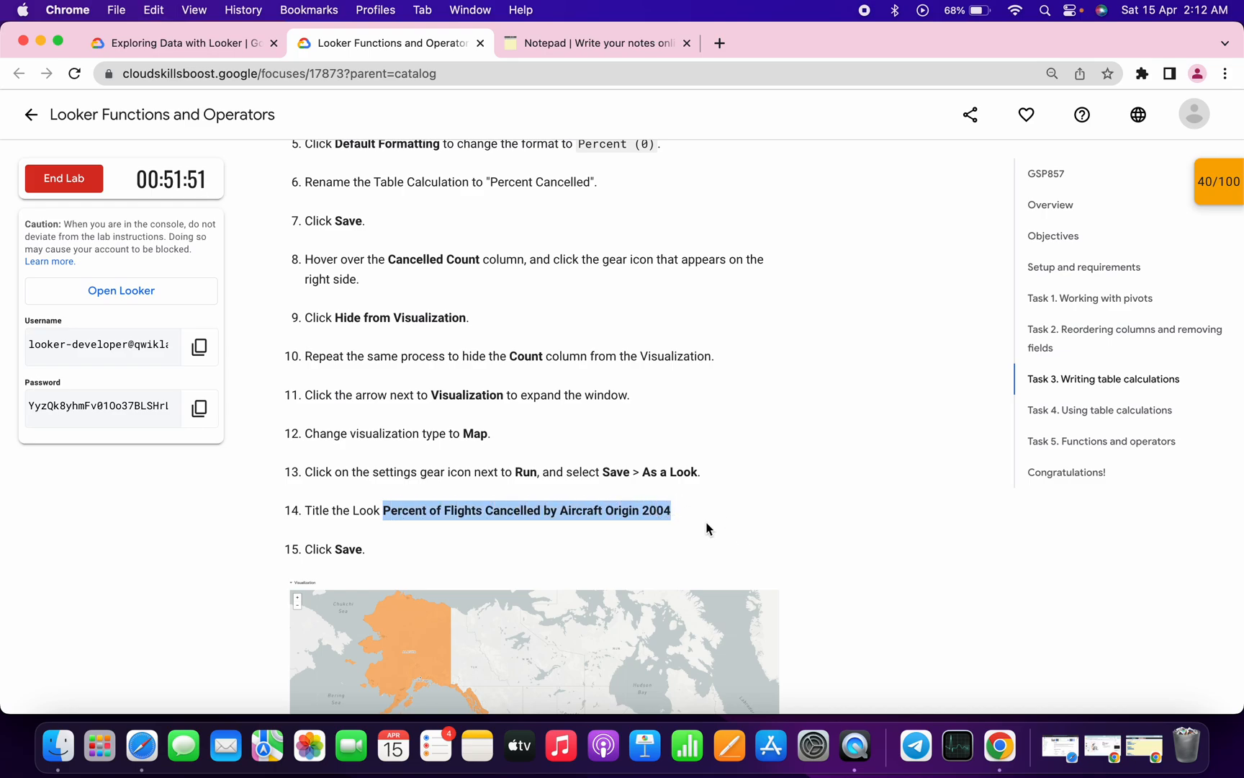
key(ctrl+Right)
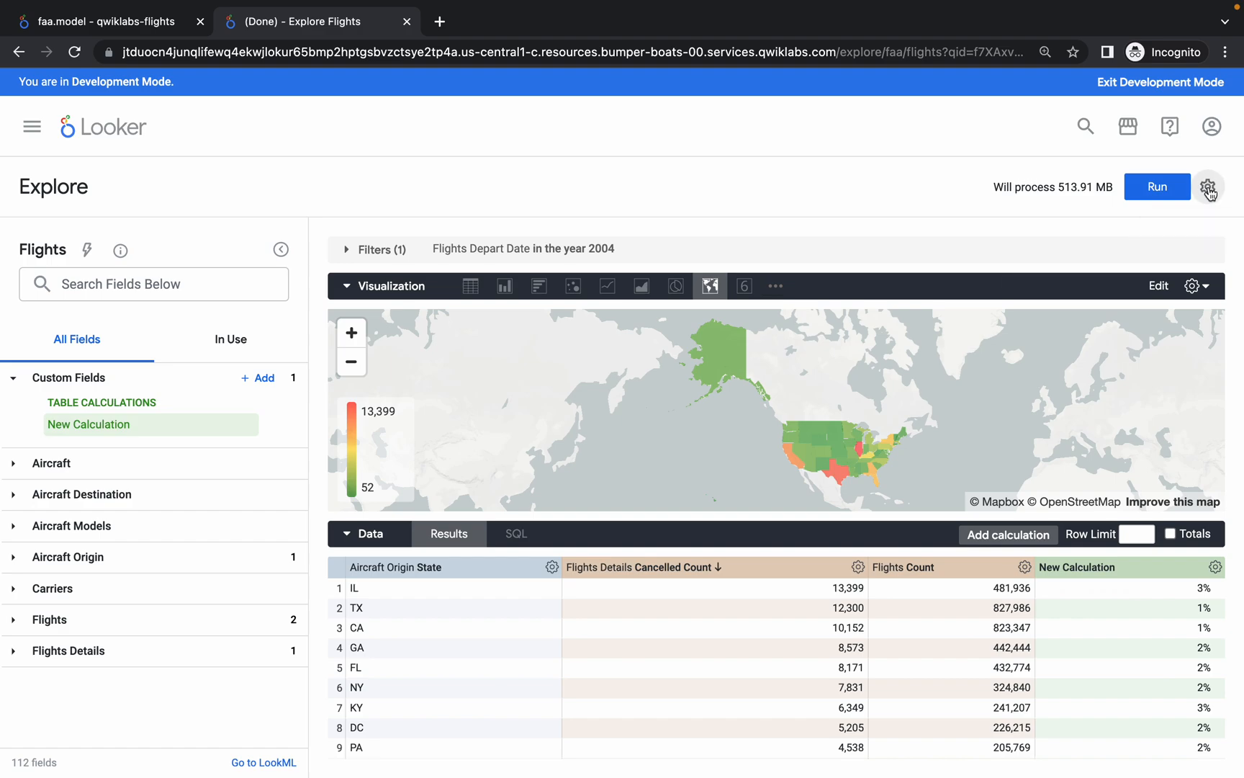
click(1209, 189)
mouse_move(1100, 243)
click(830, 314)
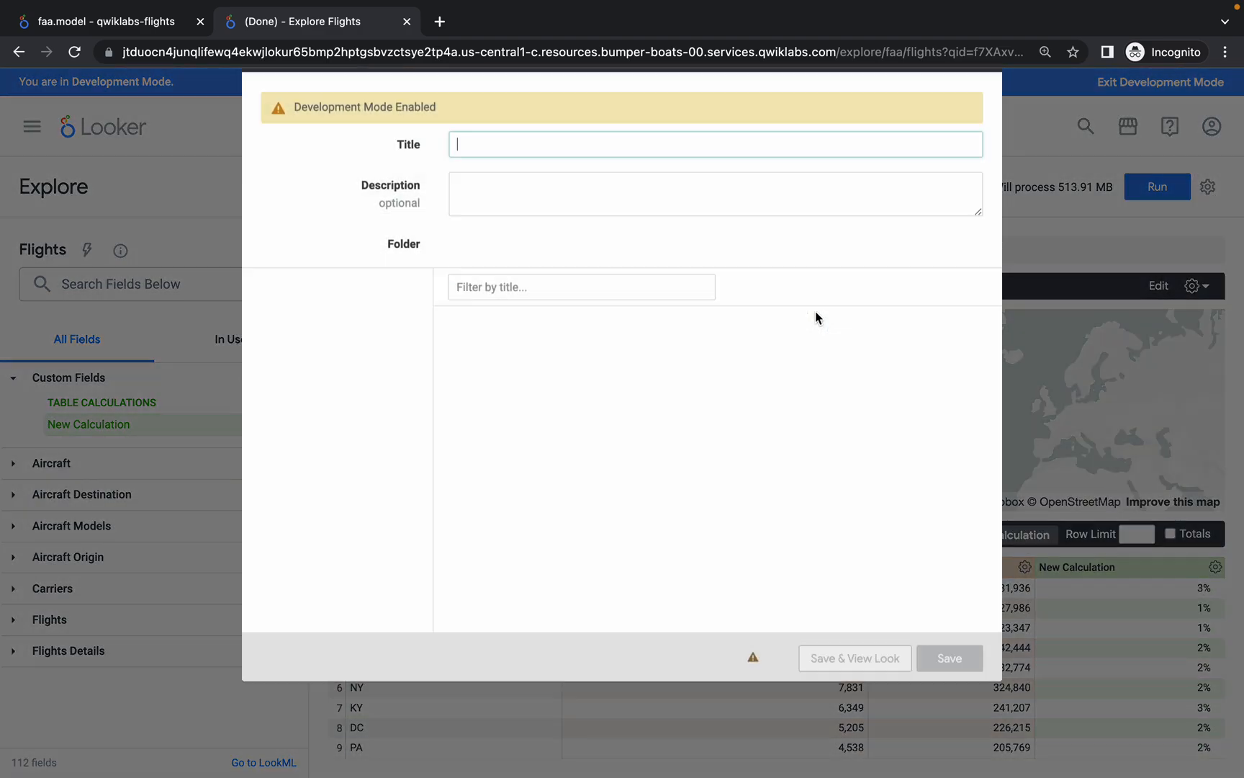
key(super+v)
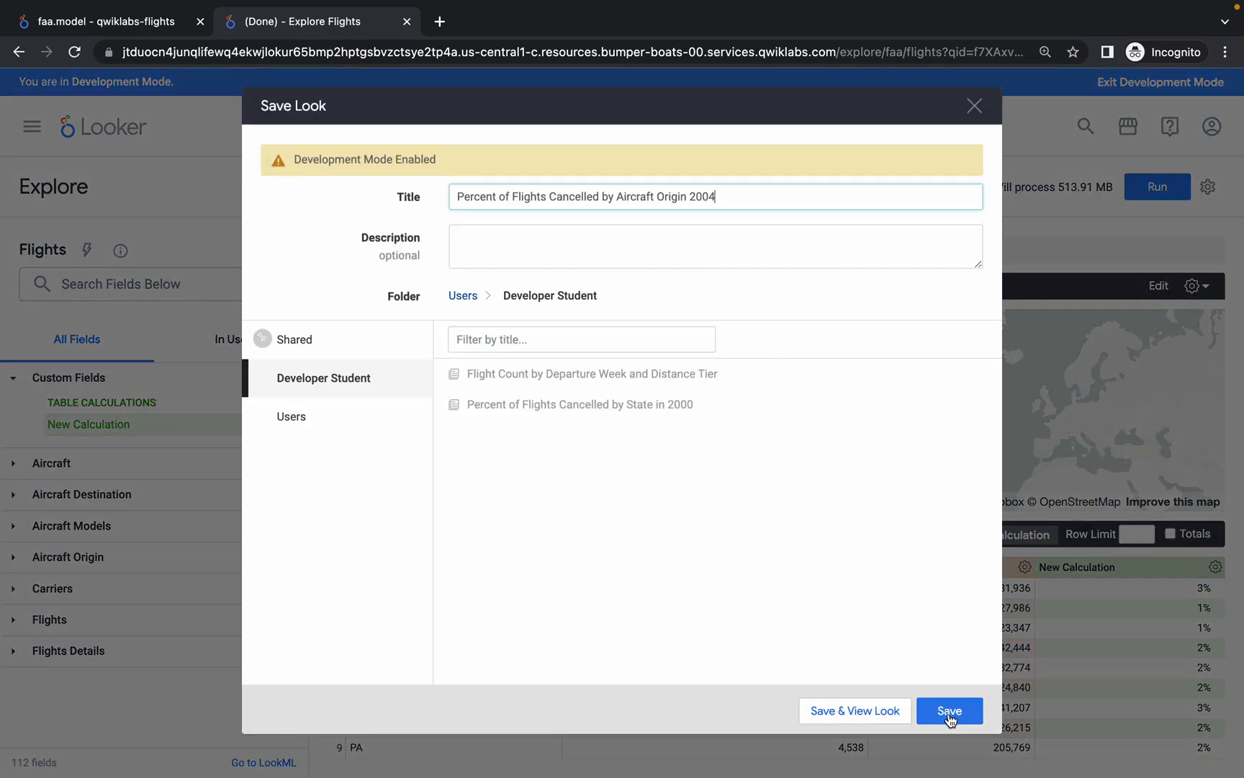
click(949, 713)
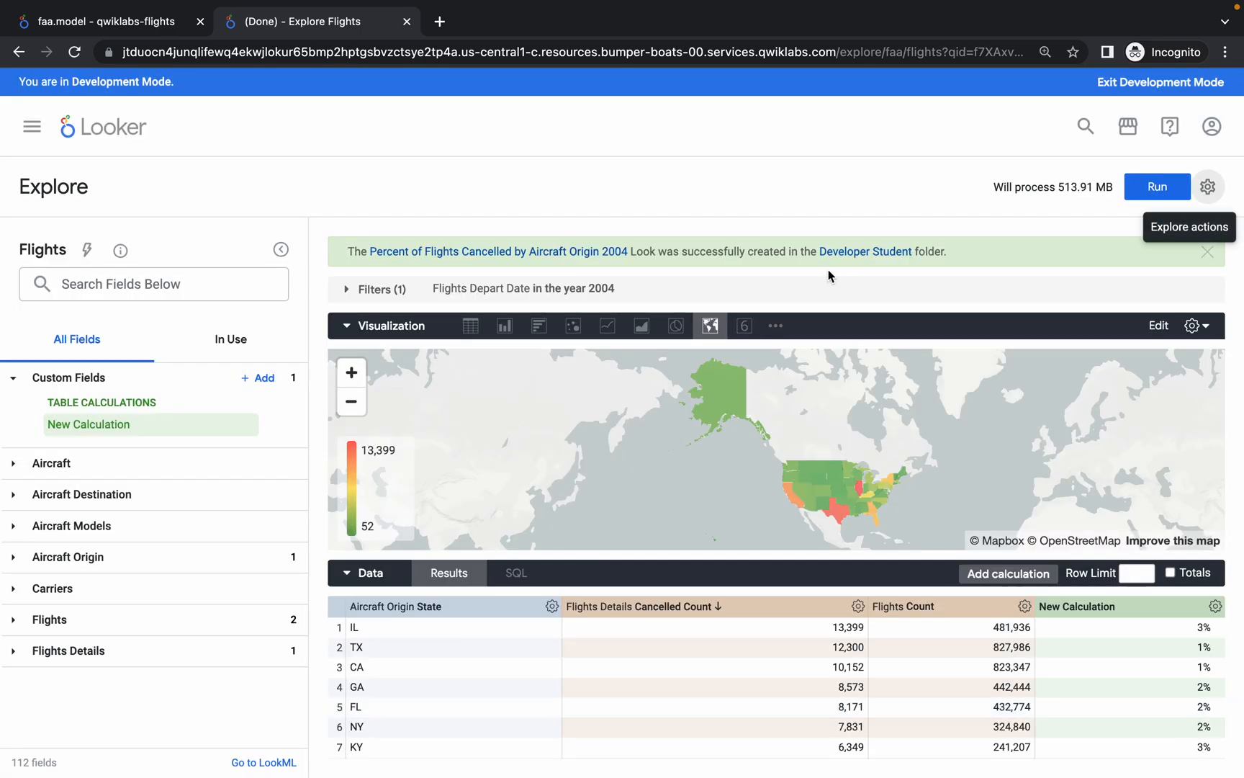
Check the lab progress for "Writing table calculations" and move on to the Task 4 section.
key(ctrl+Left)
scroll(508, 412, down, 5)
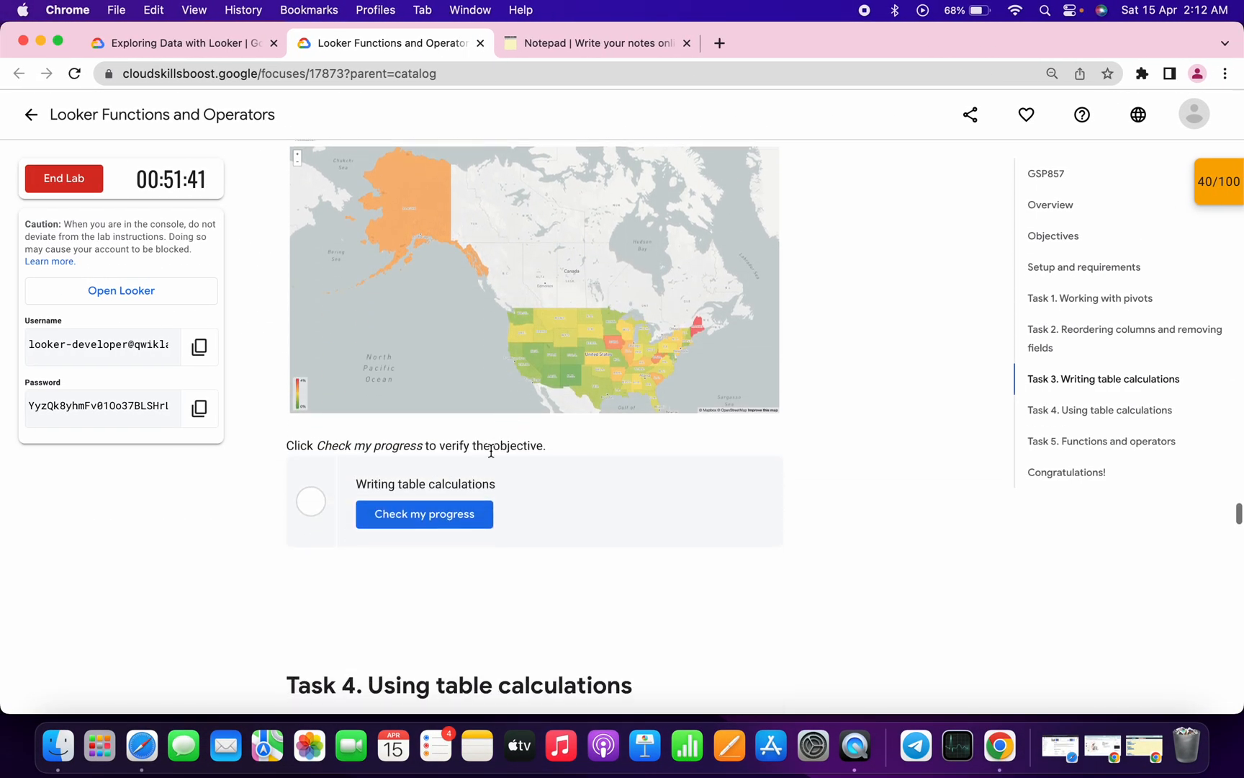
click(450, 518)
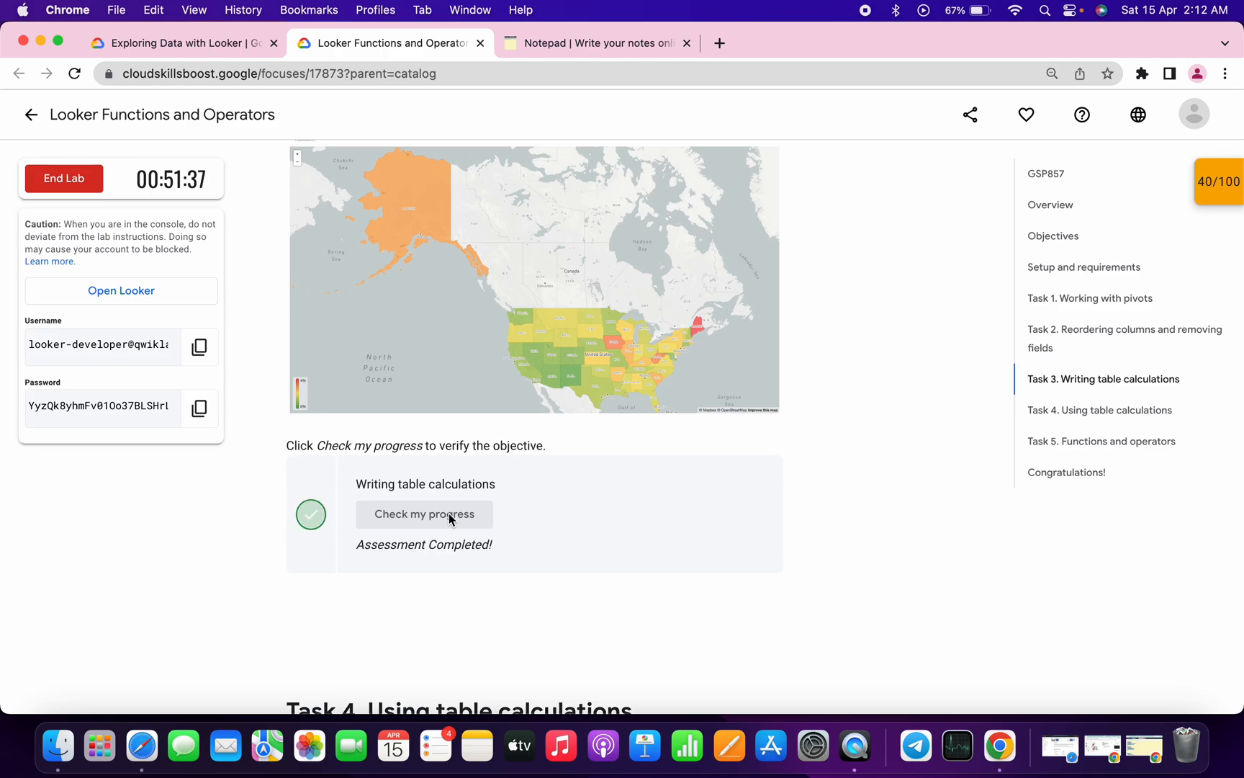
scroll(448, 512, down, 10)
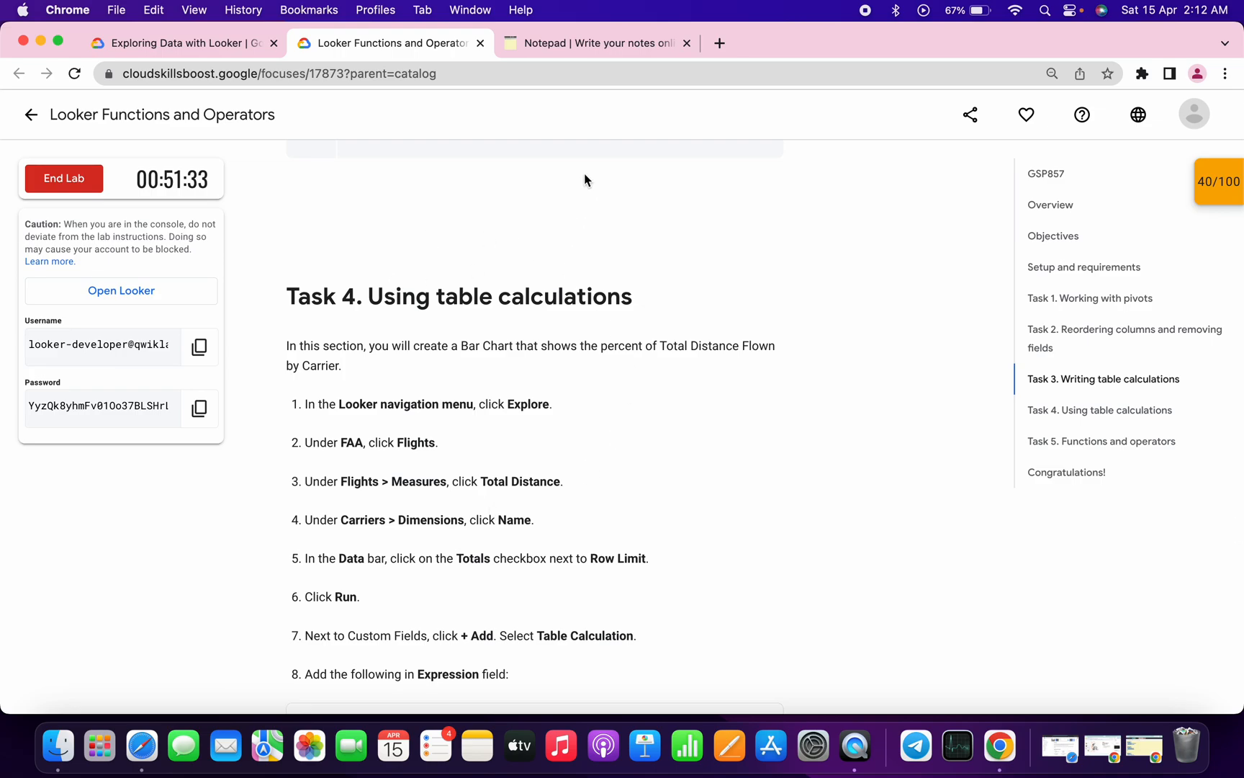
Copy the TASK 4 query code from the online notepad and return to the Looker window.
click(583, 43)
scroll(331, 395, down, 5)
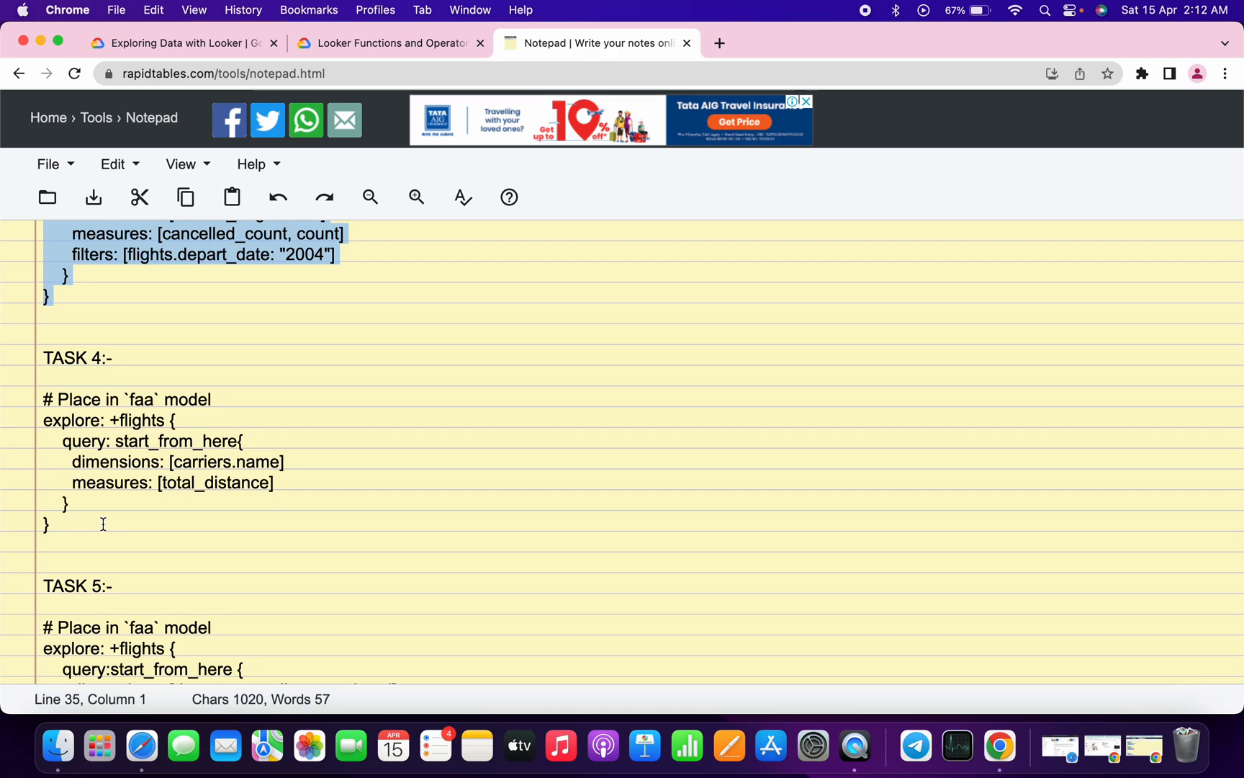
drag(59, 533, 39, 392)
key(ctrl+c)
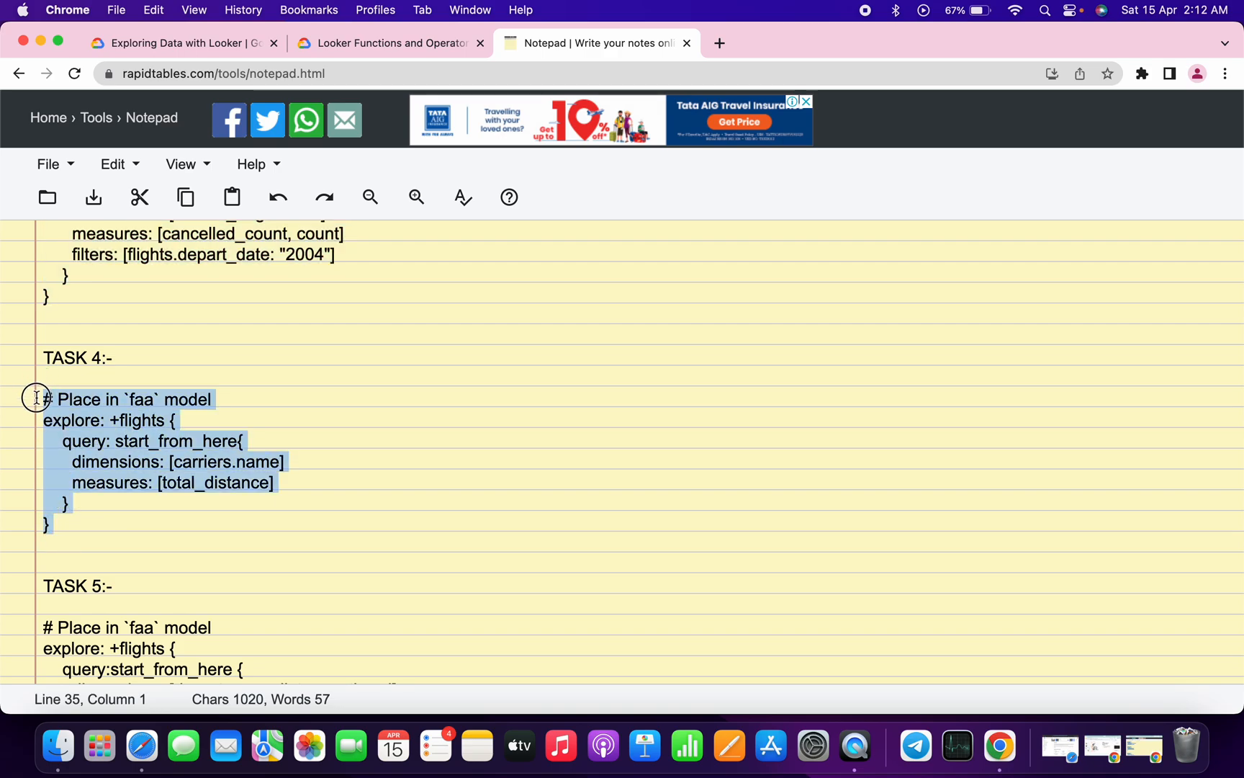
key(ctrl+Right)
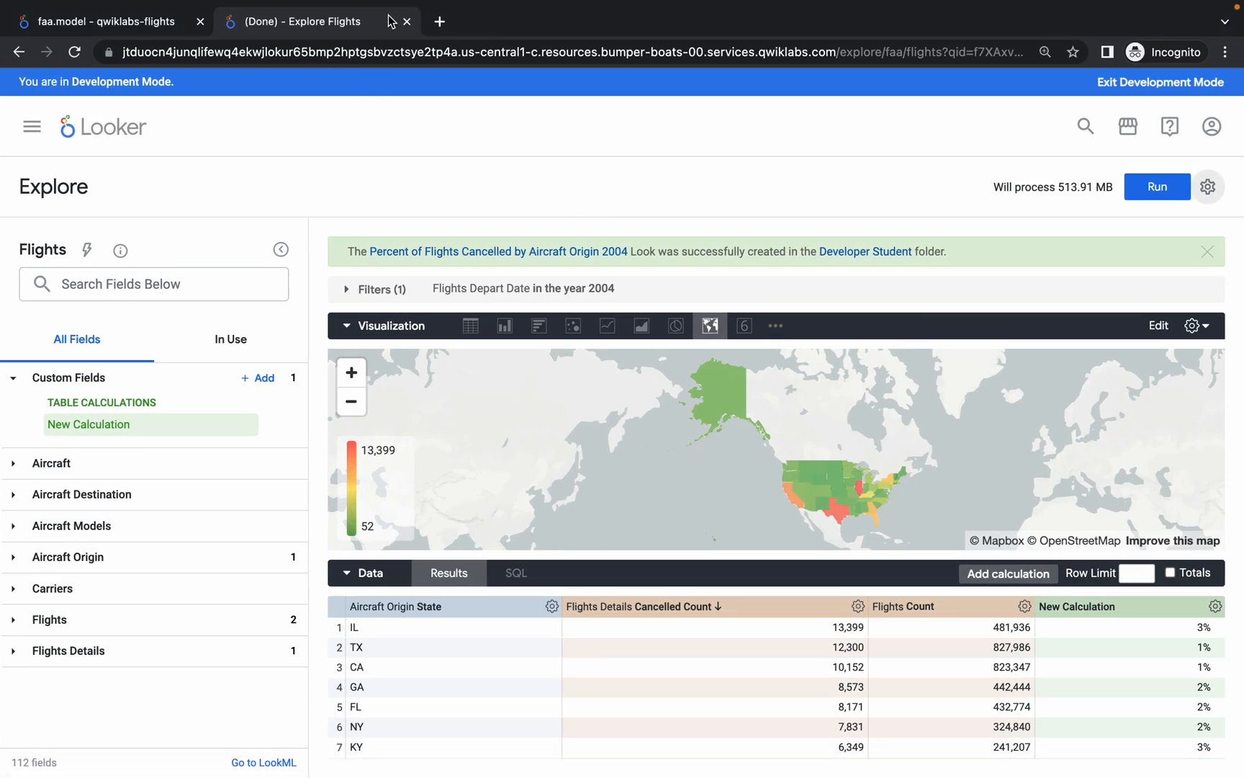
Close the Explore tab and replace the last query block in faa.model with the copied Task 4 query using carriers.name and total_distance.
click(407, 22)
scroll(570, 541, down, 1)
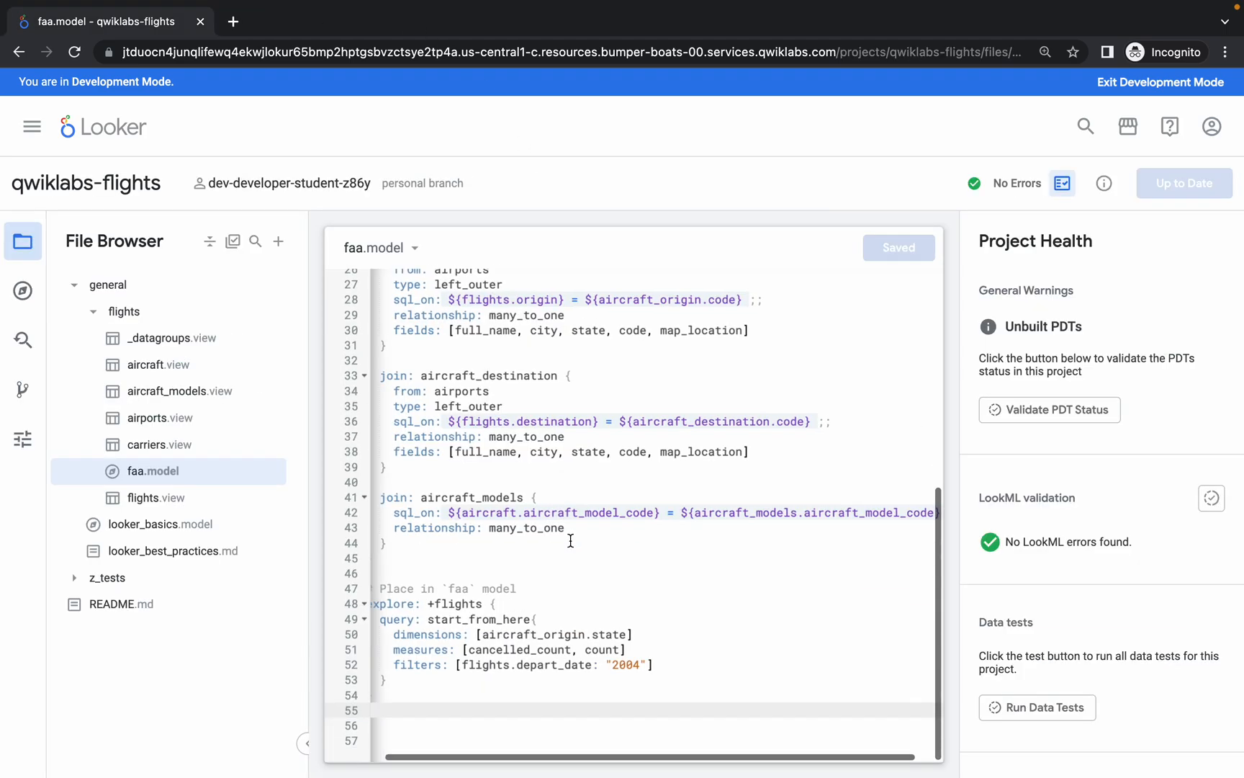
drag(397, 713, 380, 597)
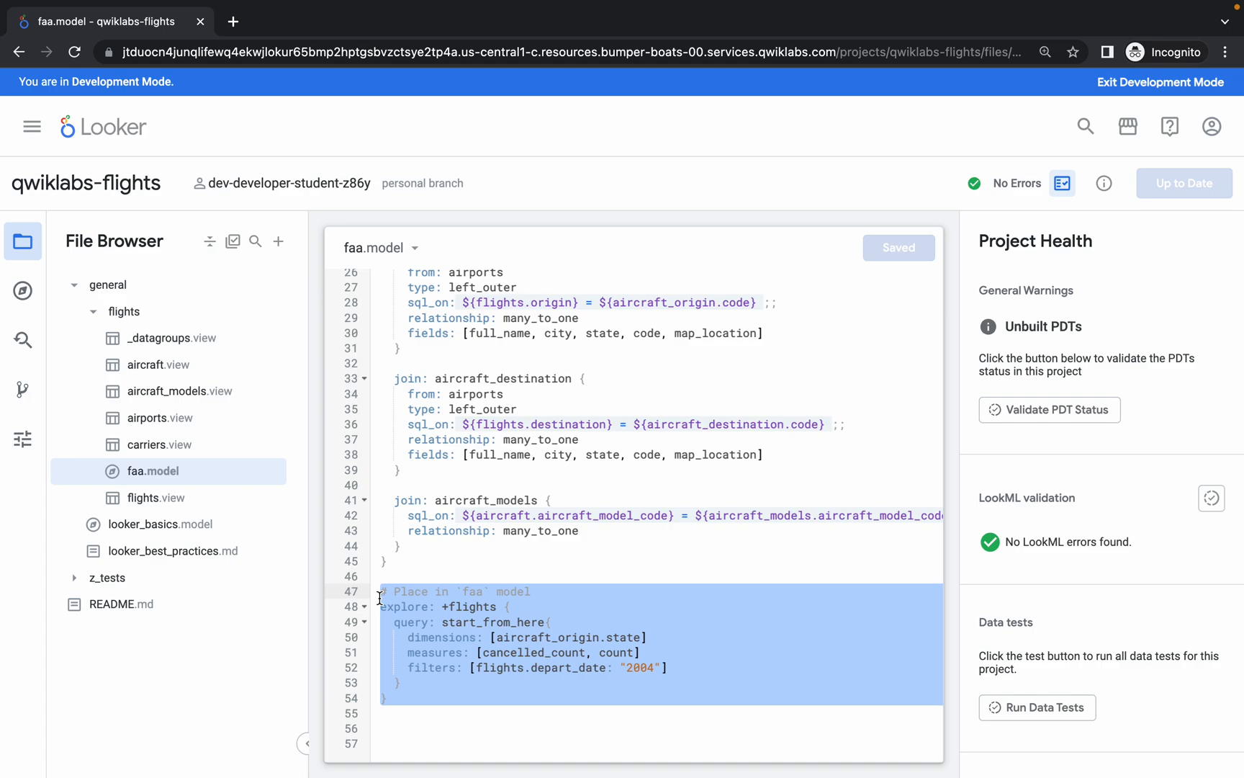
key(BackSpace)
key(ctrl+v)
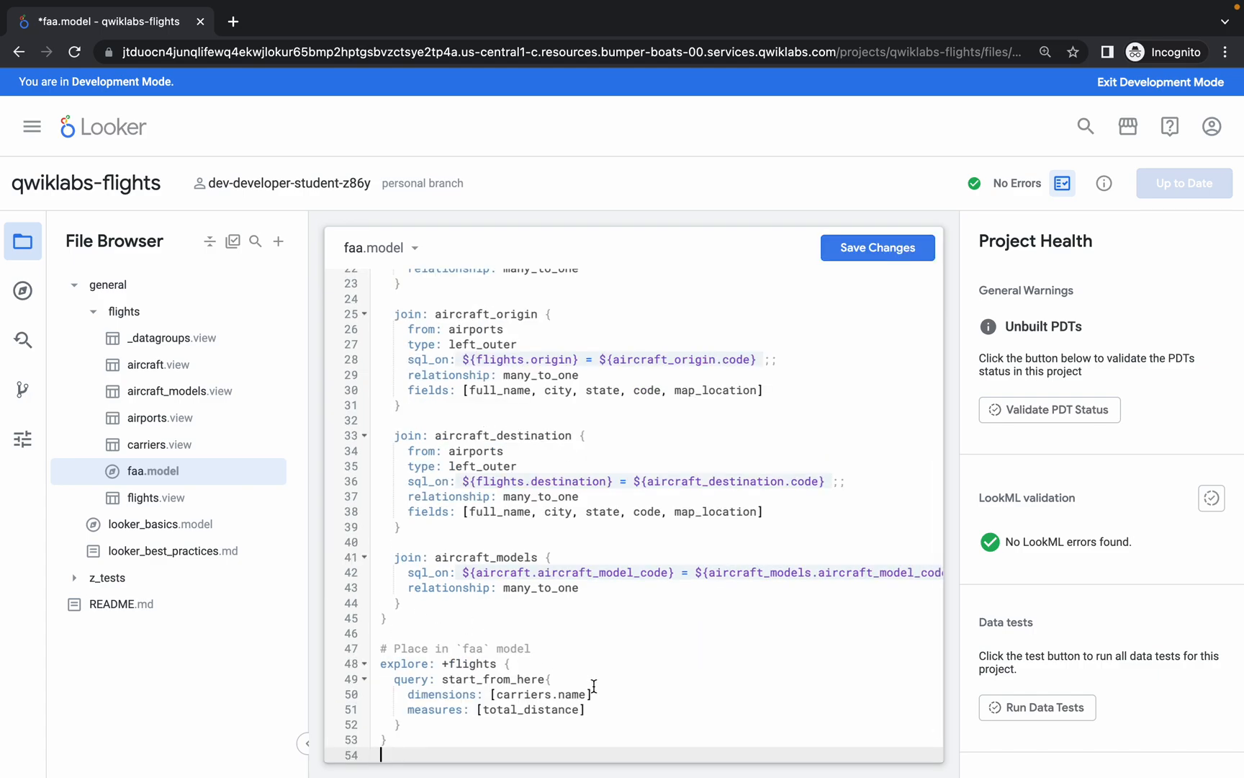
Save faa.model, commit the change with the message "TASK4", and deploy it to production.
click(879, 247)
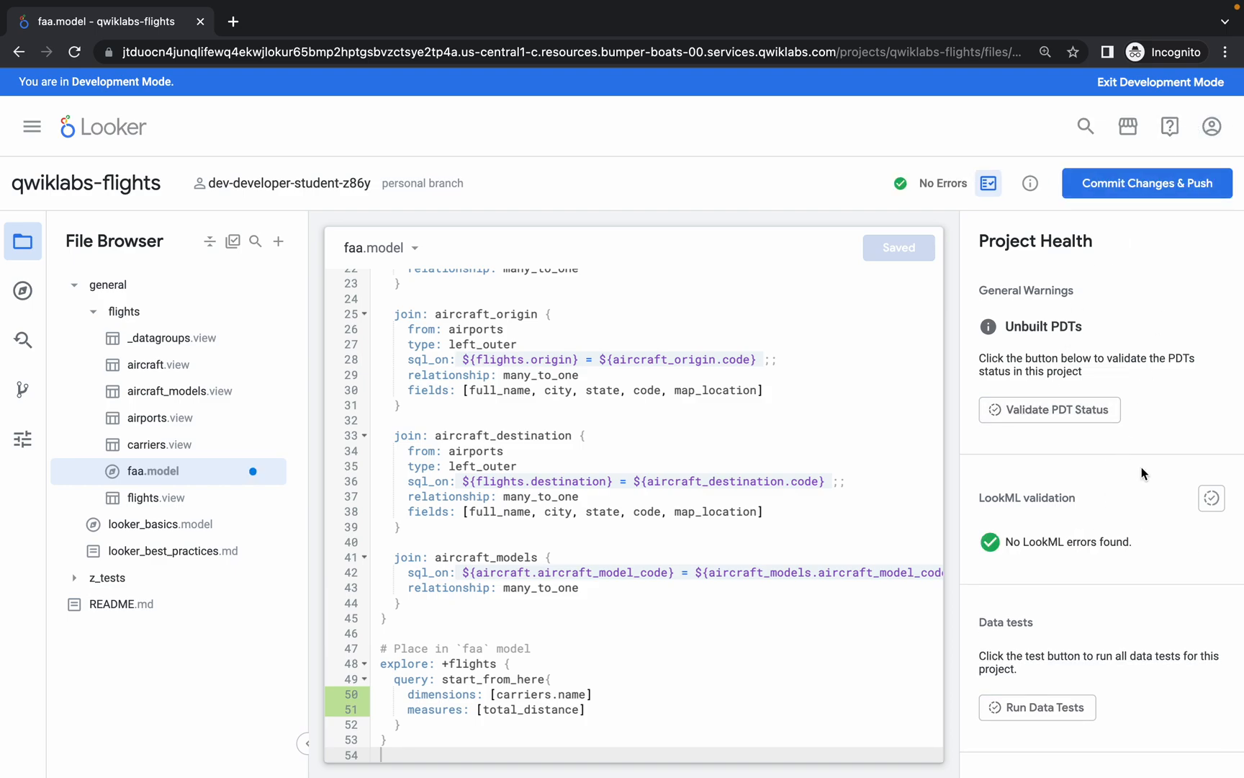
click(1142, 191)
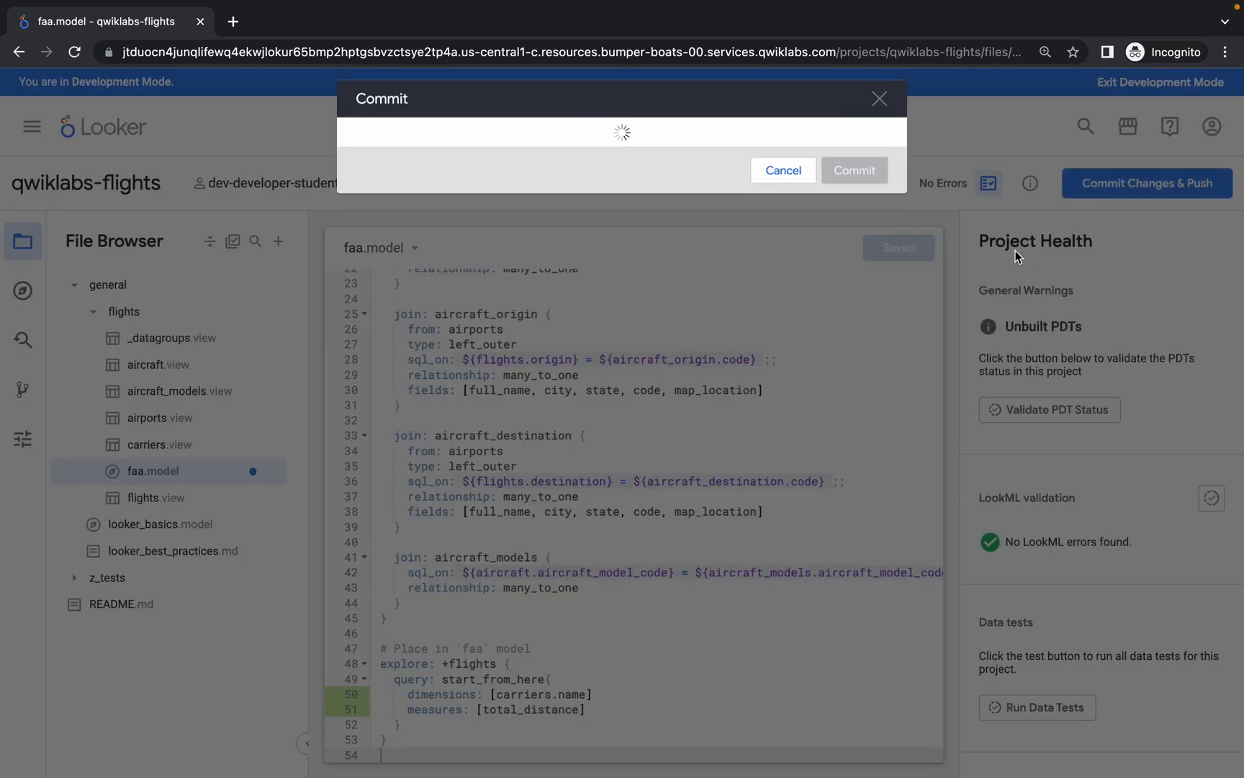
click(641, 159)
text(TASK4)
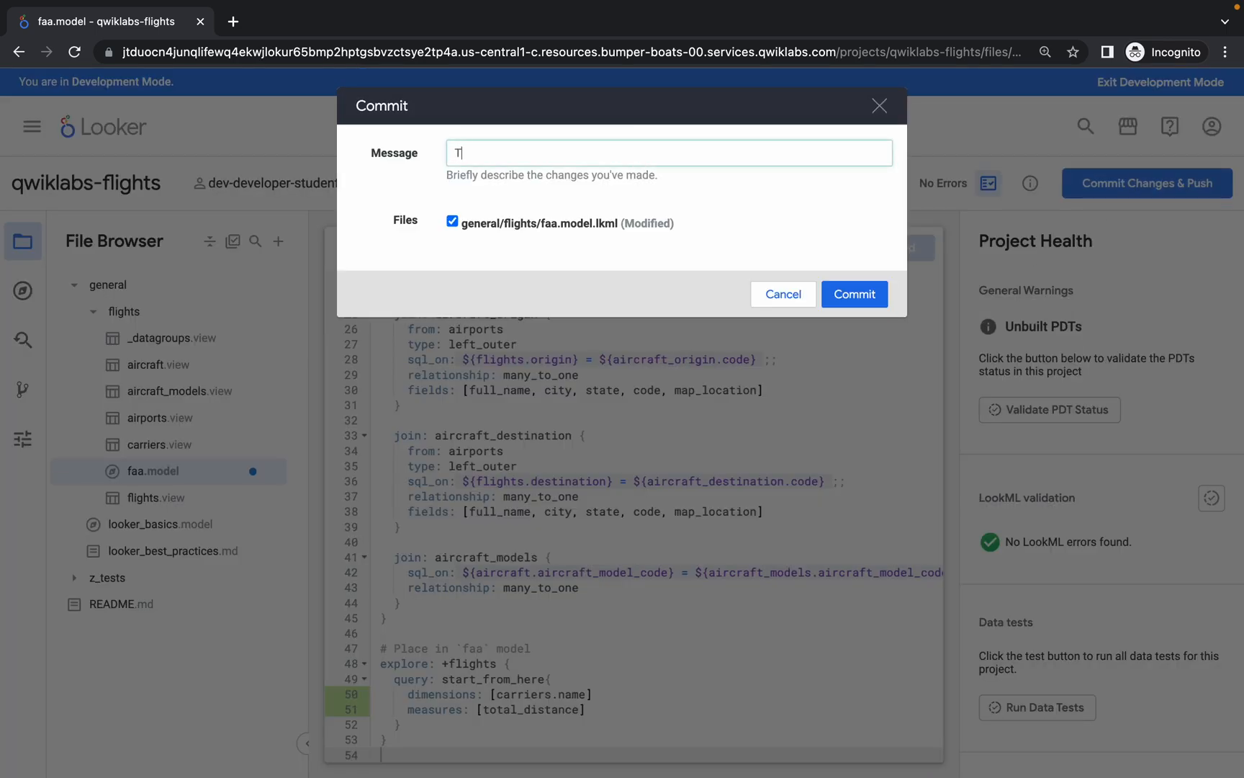
click(855, 294)
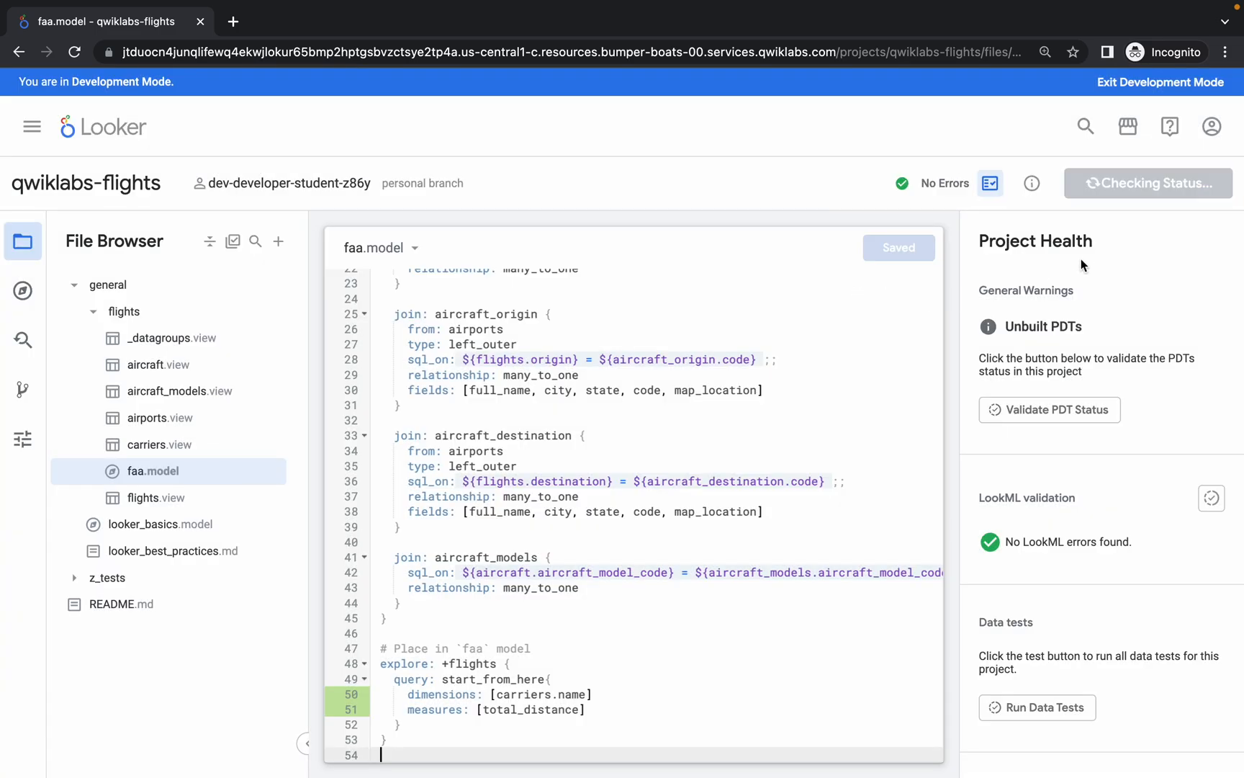
click(1172, 186)
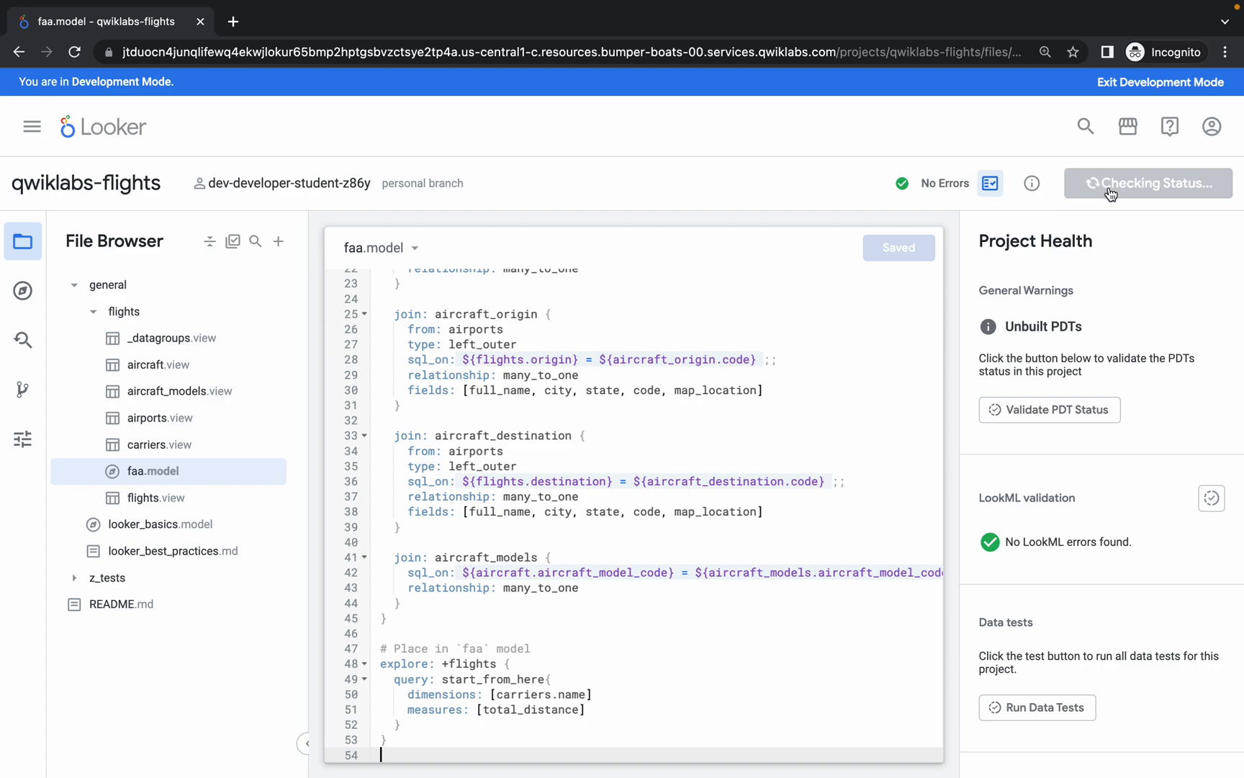
Open the FAA Flights Explore in a new browser tab and load the Start From Here quick-start analysis.
middle_click(137, 142)
click(291, 24)
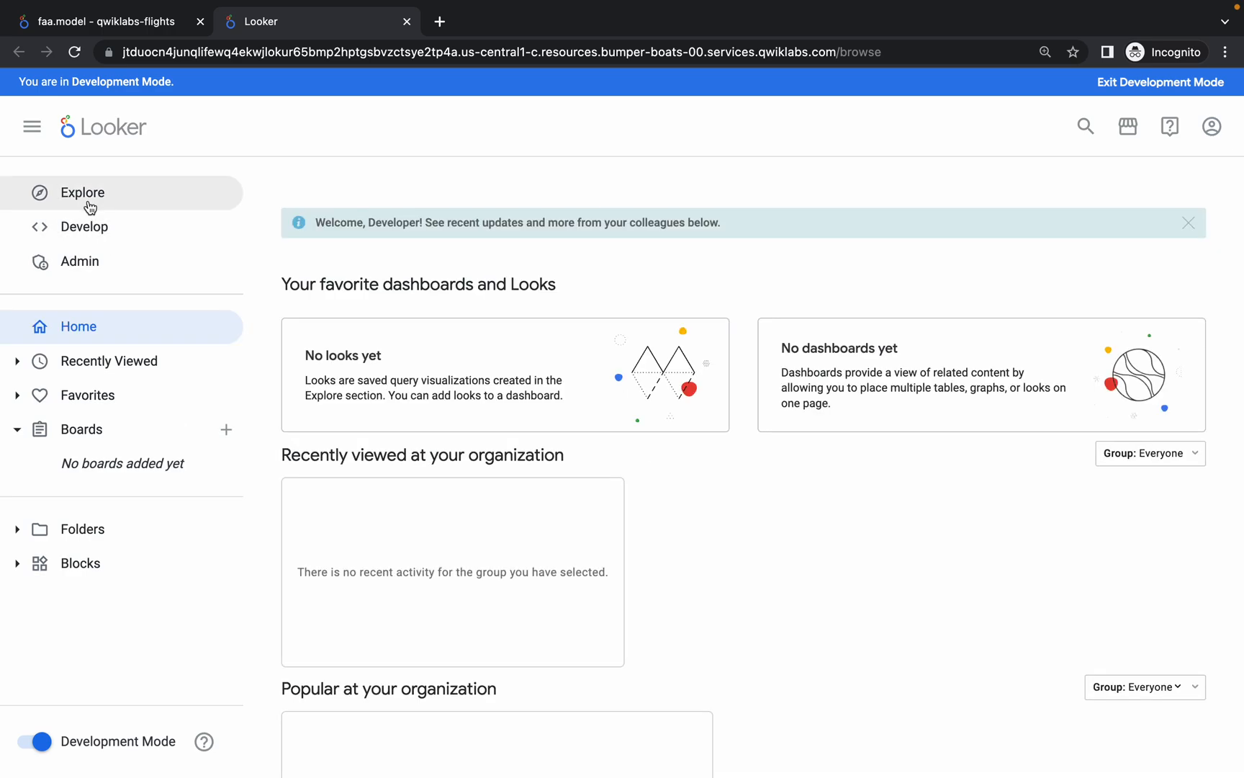
click(87, 202)
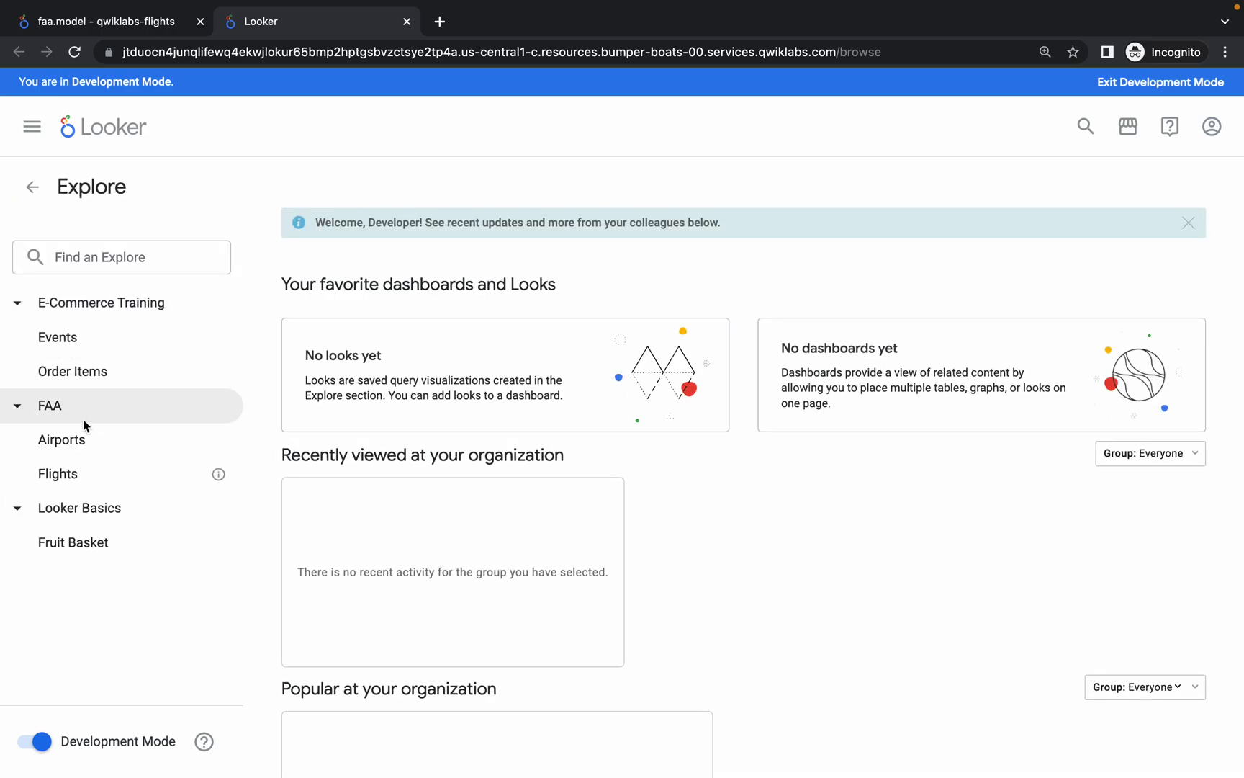
click(72, 473)
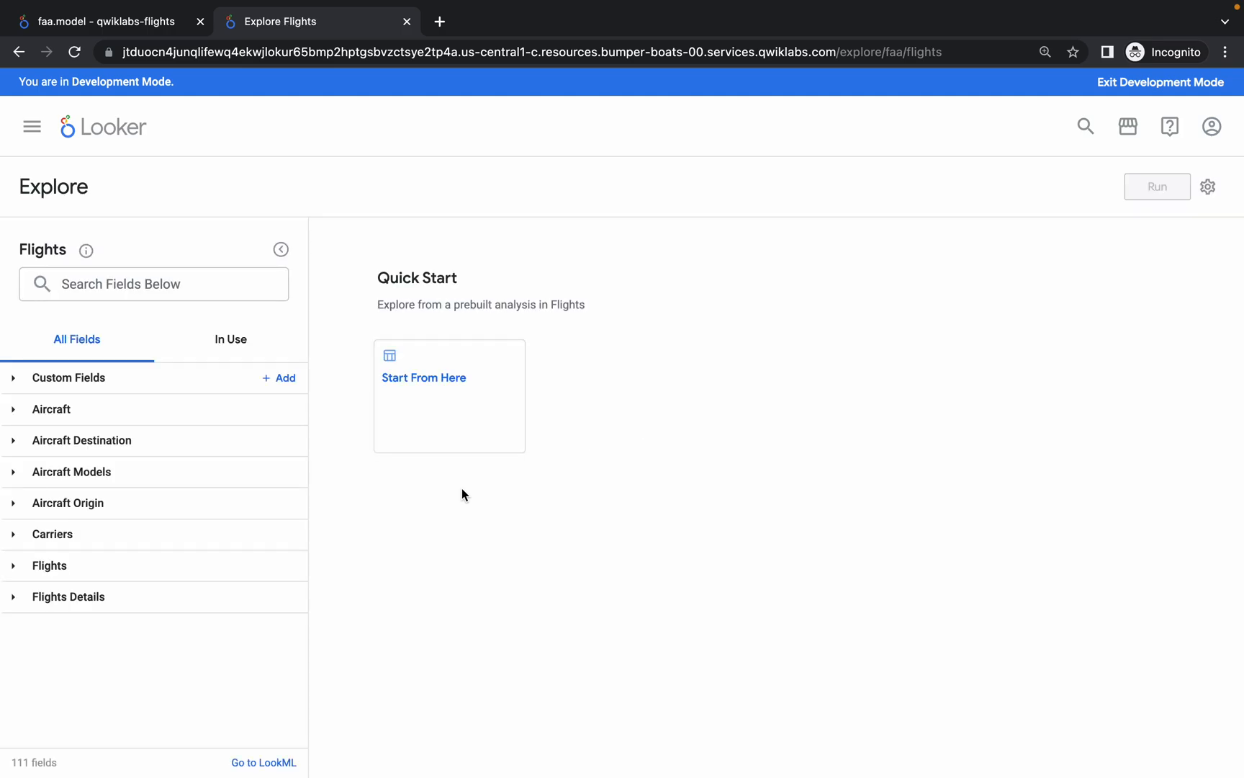
click(424, 385)
Copy the expression ${flights.total_distance}/${flights.total_distance:total} from the Task 4 lab instructions and return to the Looker window.
key(ctrl+Left)
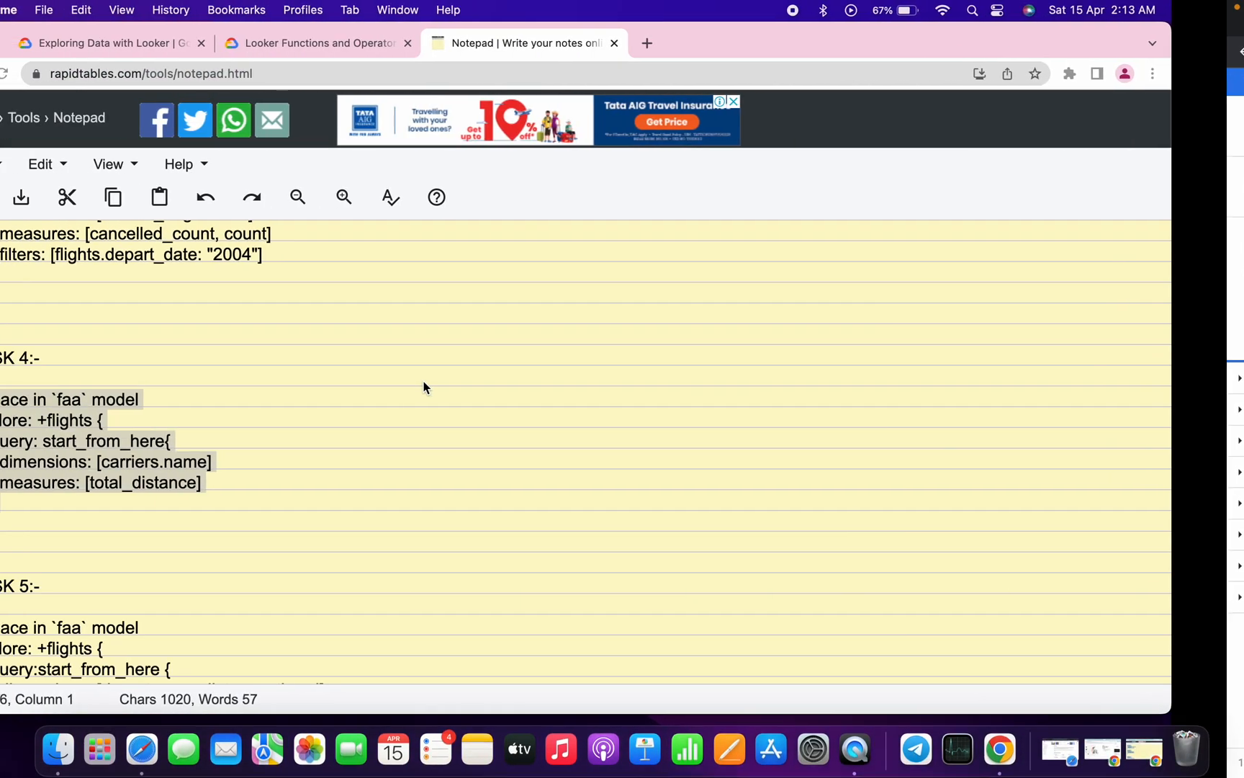
click(375, 48)
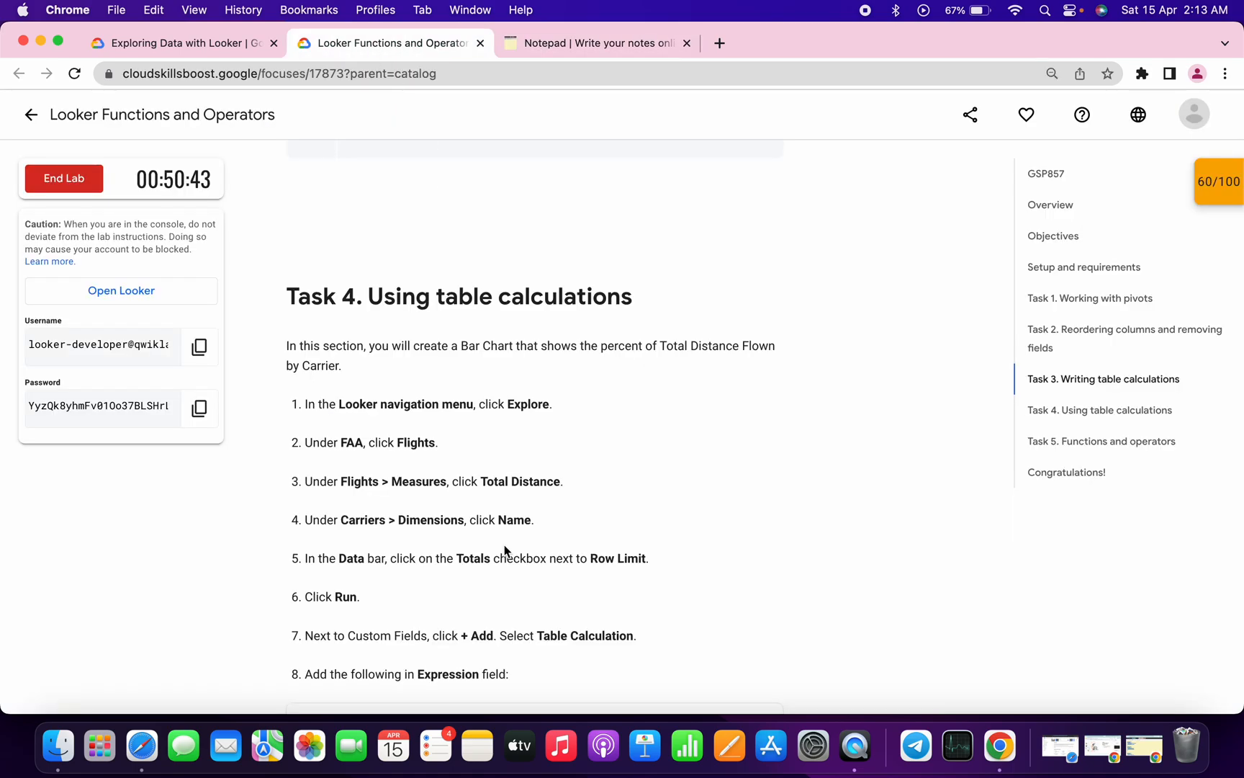
scroll(505, 545, down, 5)
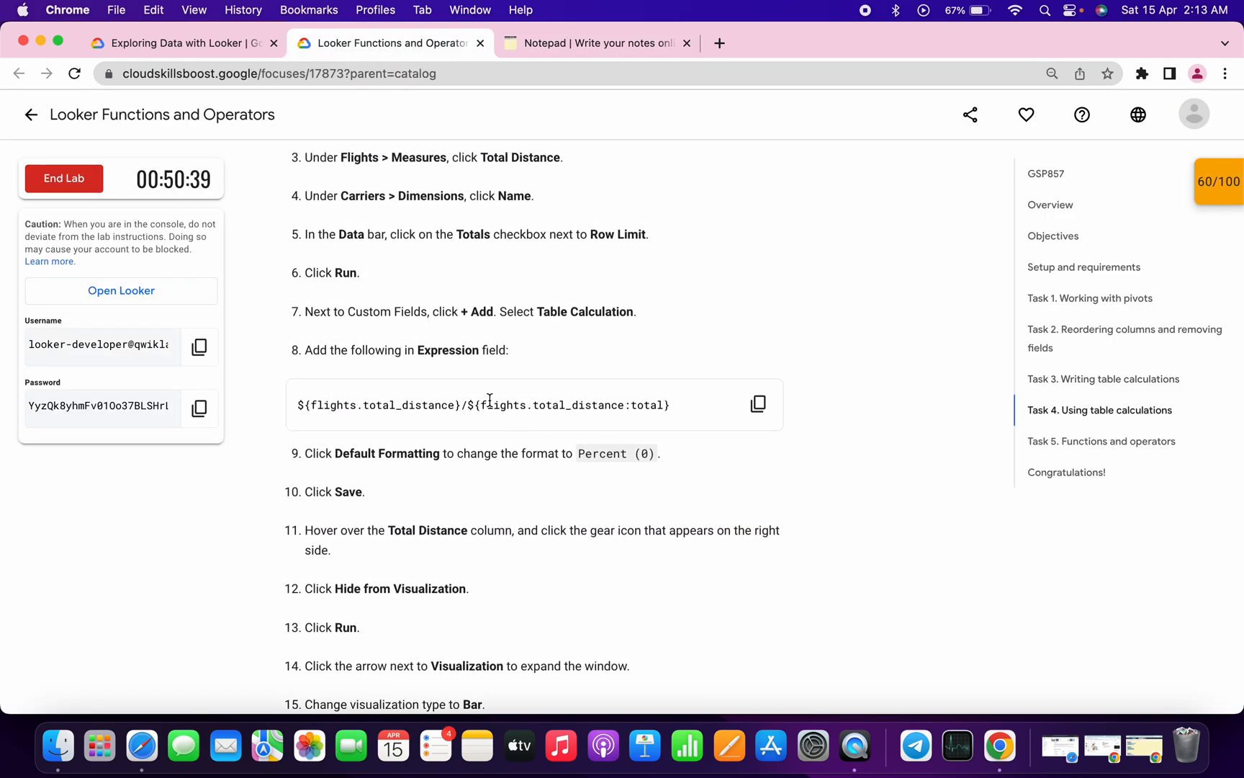
click(758, 405)
key(ctrl+Right)
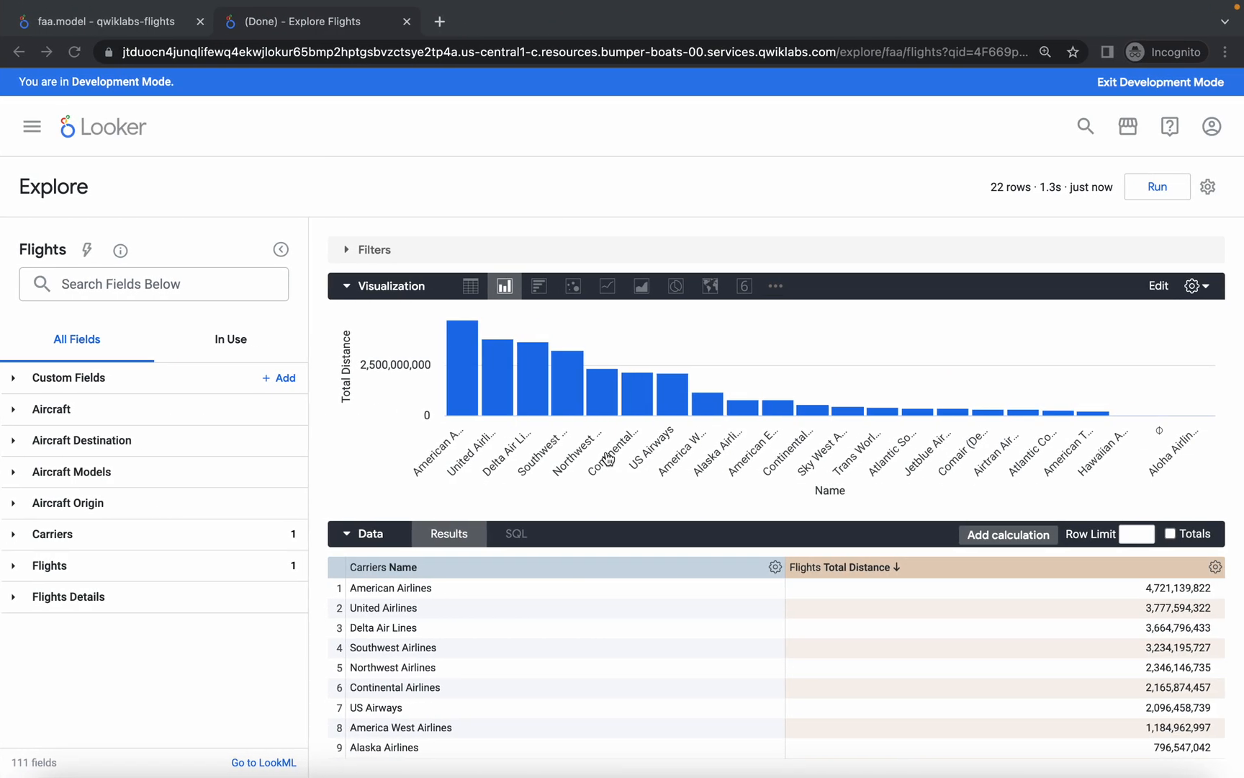
click(287, 381)
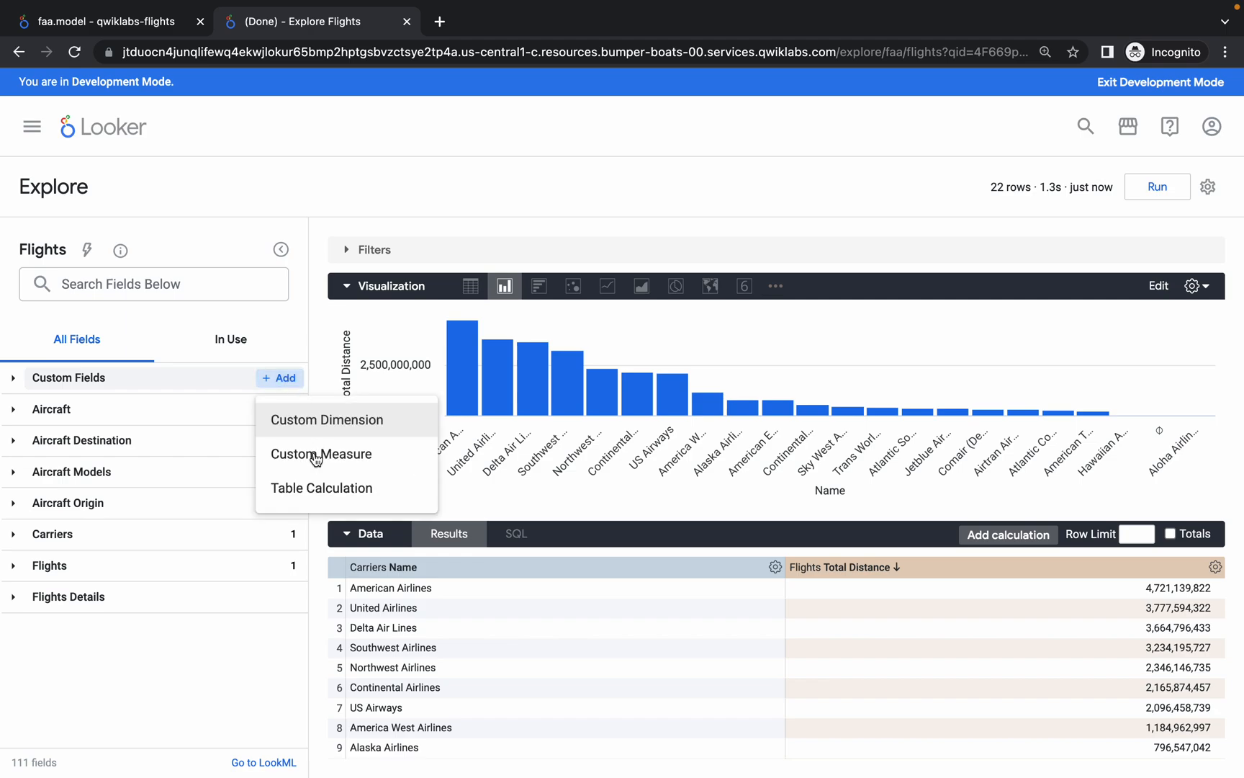
click(322, 489)
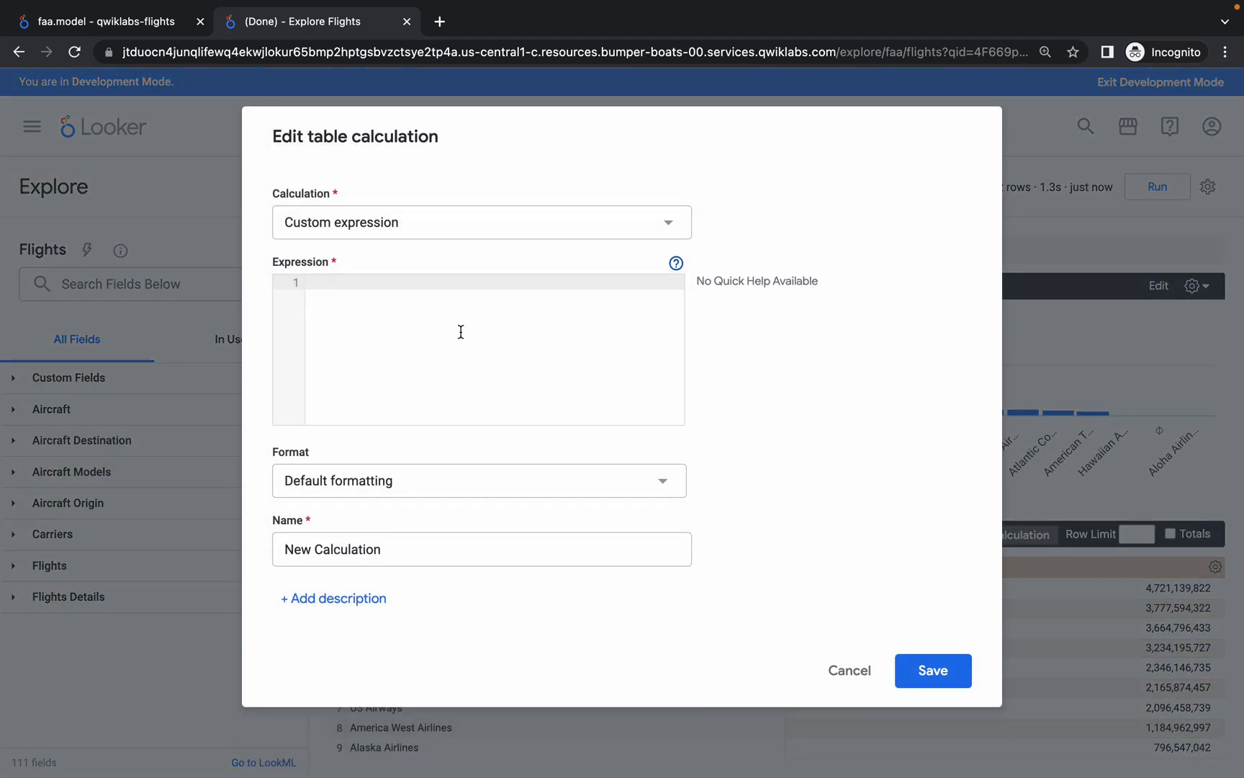
key(super+v)
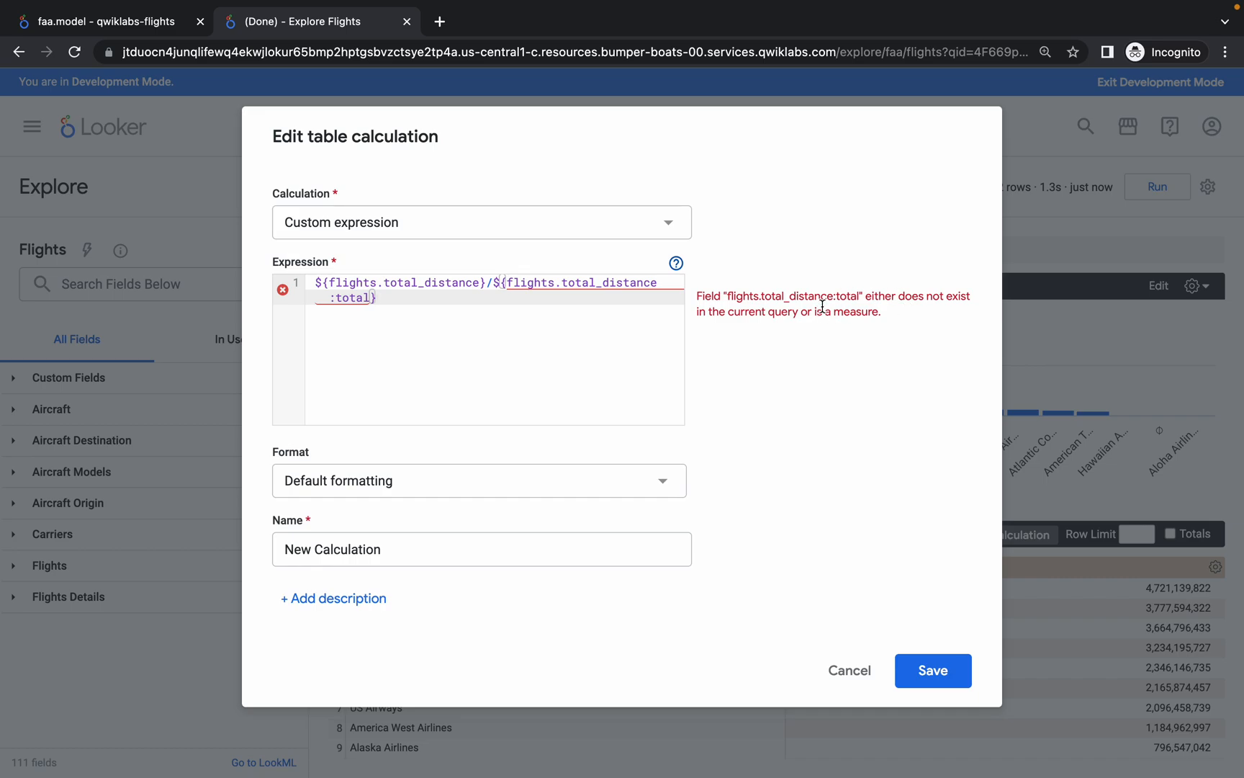
click(844, 671)
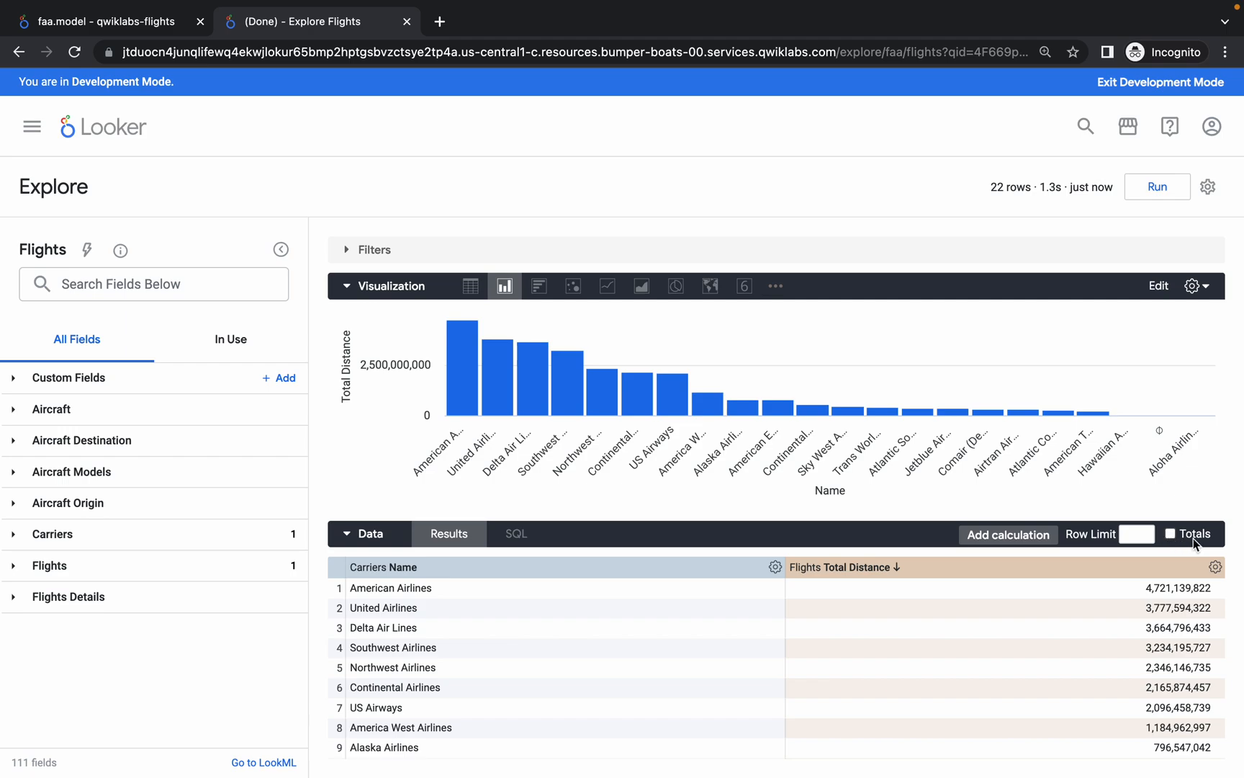
Enable Totals and save a table calculation with the expression ${flights.total_distance}/${flights.total_distance:total}, formatted as Percent with 0 decimals.
click(1183, 536)
click(286, 379)
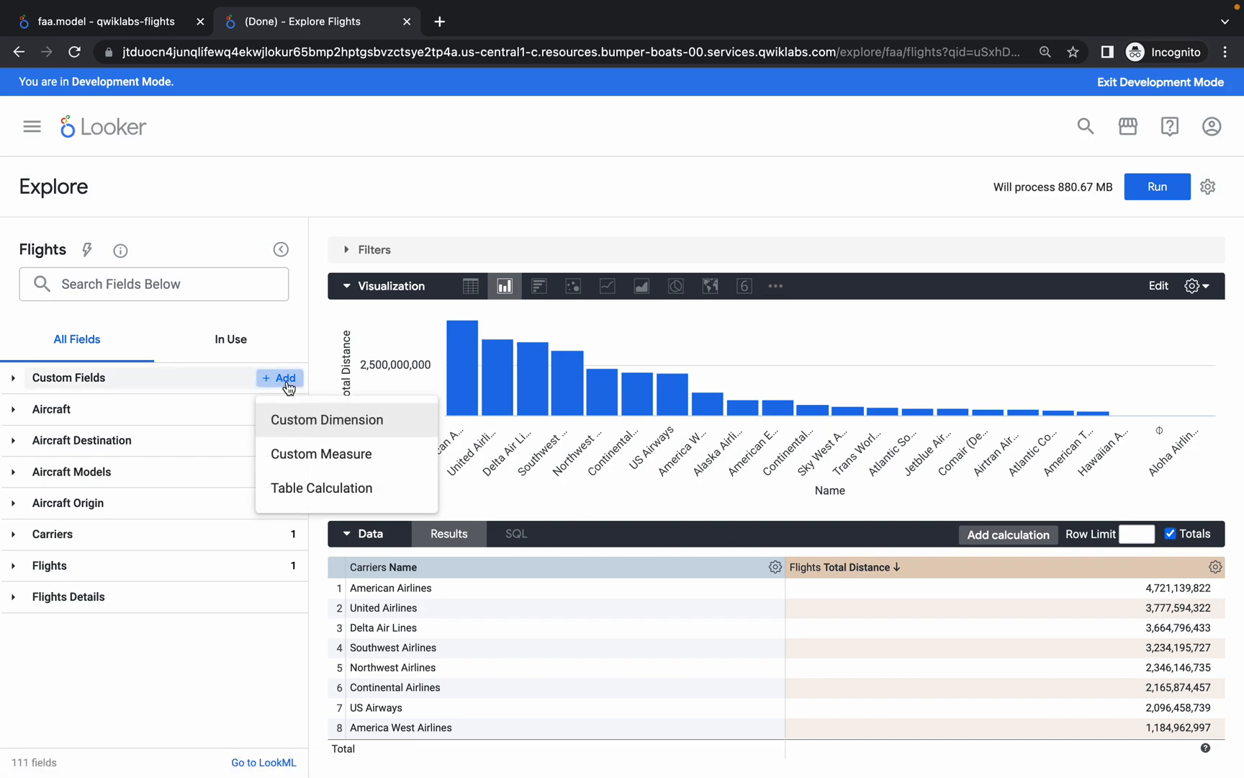
click(312, 490)
key(super+v)
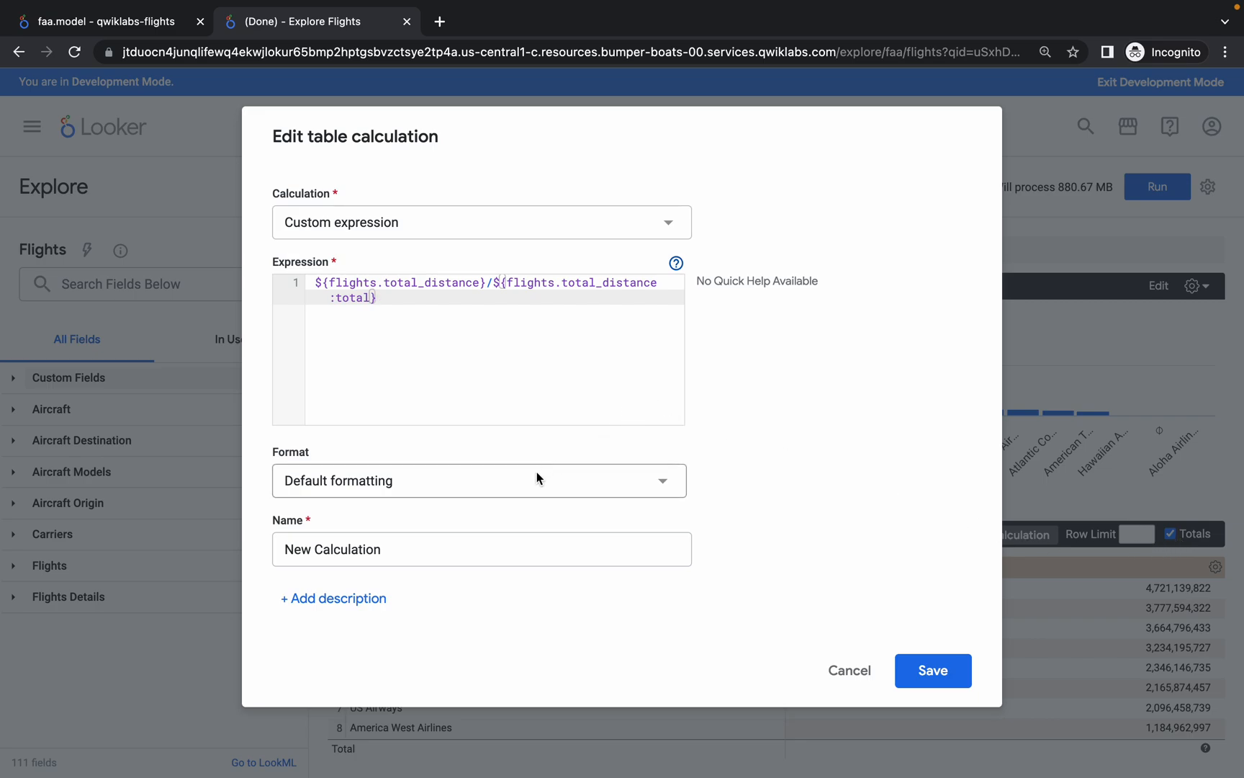
click(451, 483)
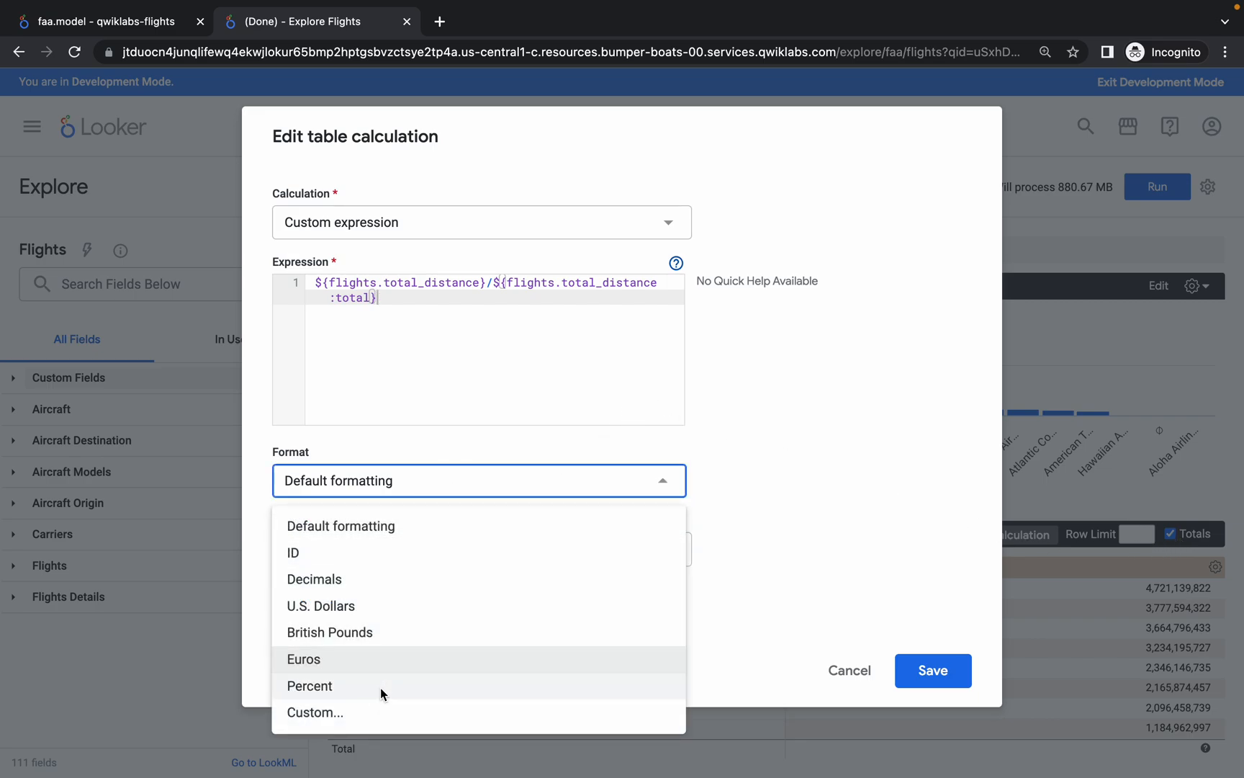
click(311, 686)
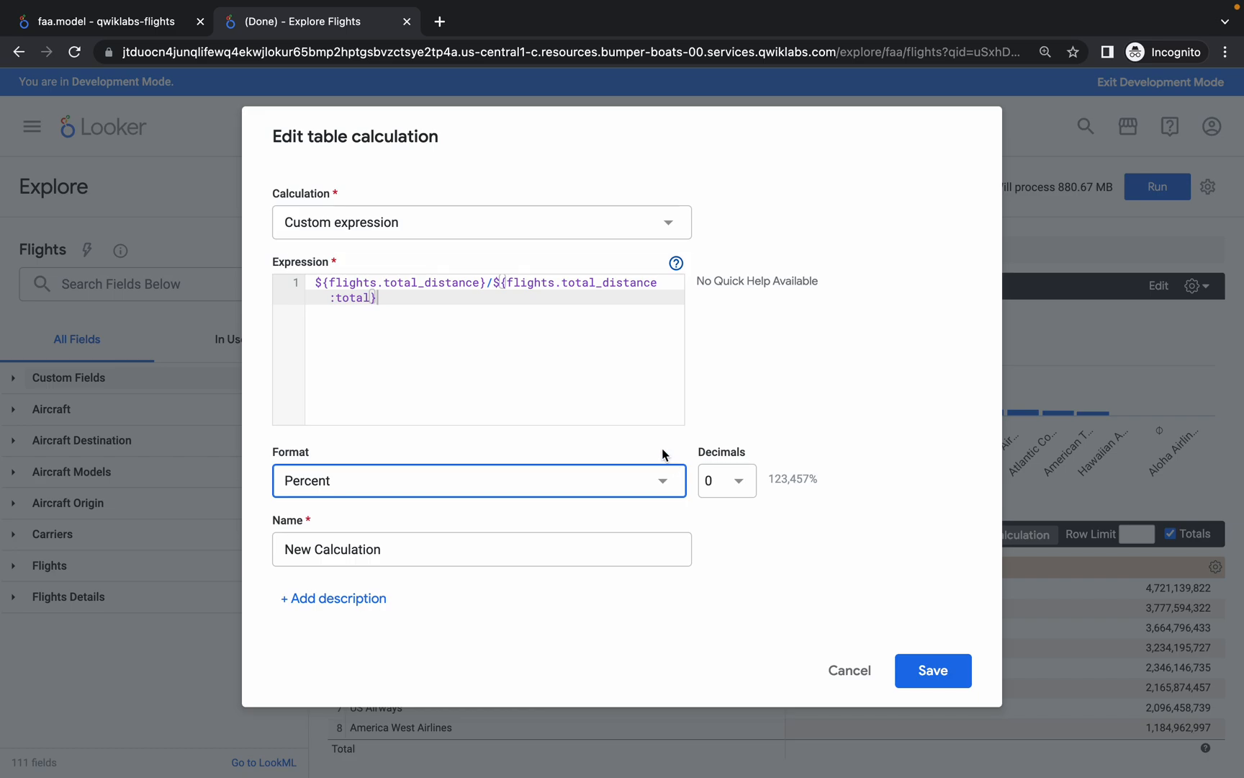
click(944, 675)
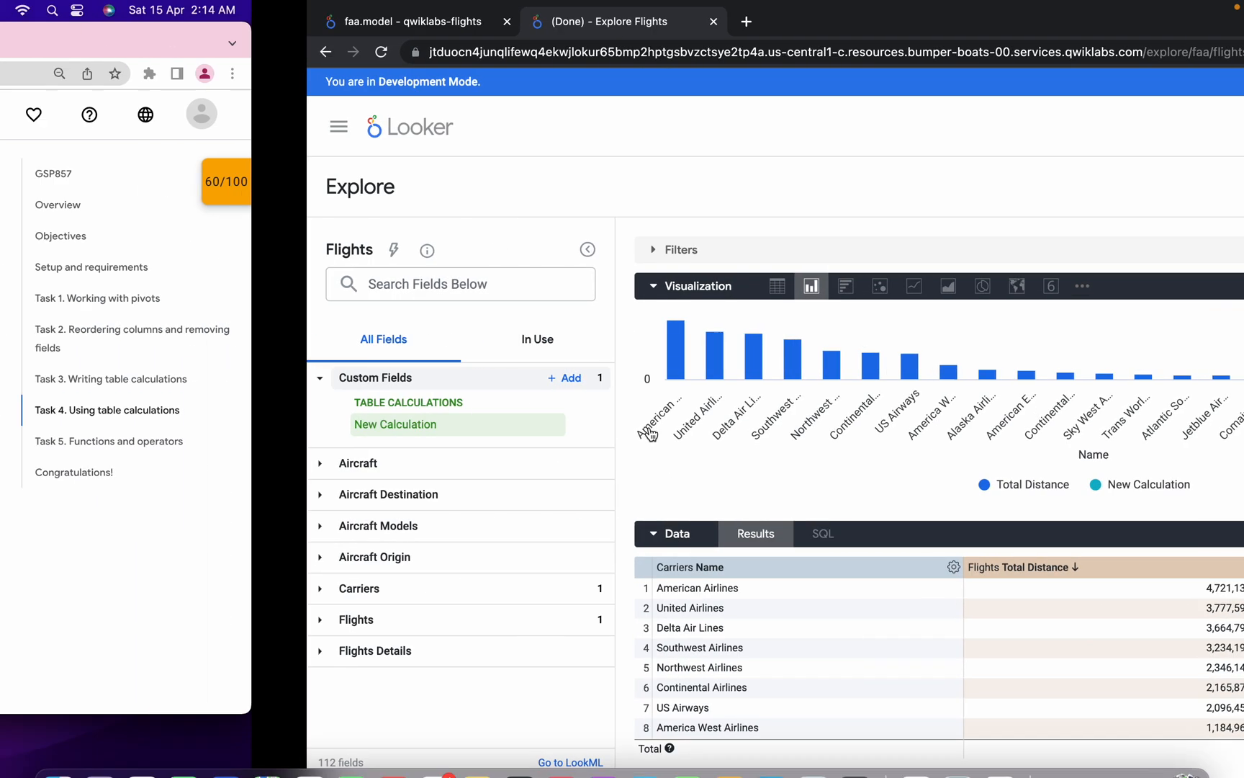
Consult the remaining Task 4 lab instructions and change the visualization type to Bar.
scroll(393, 437, down, 10)
scroll(392, 438, up, 1)
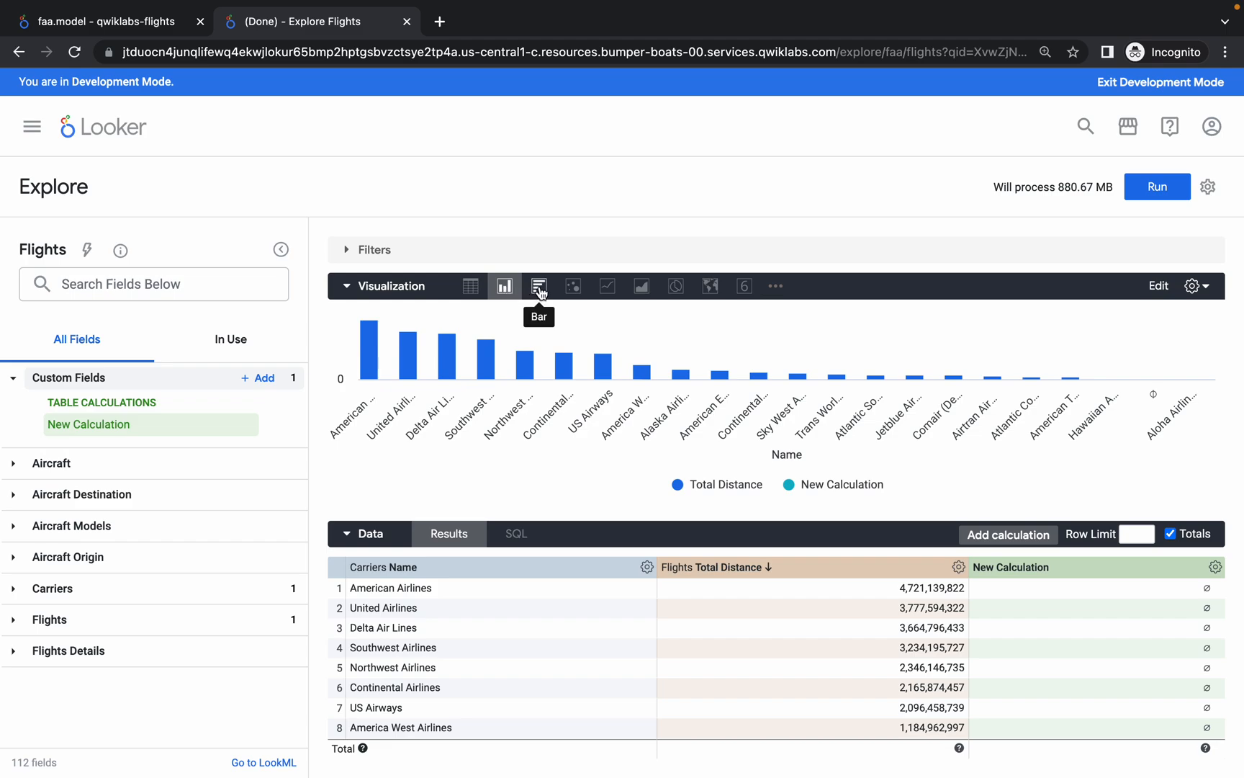
click(540, 289)
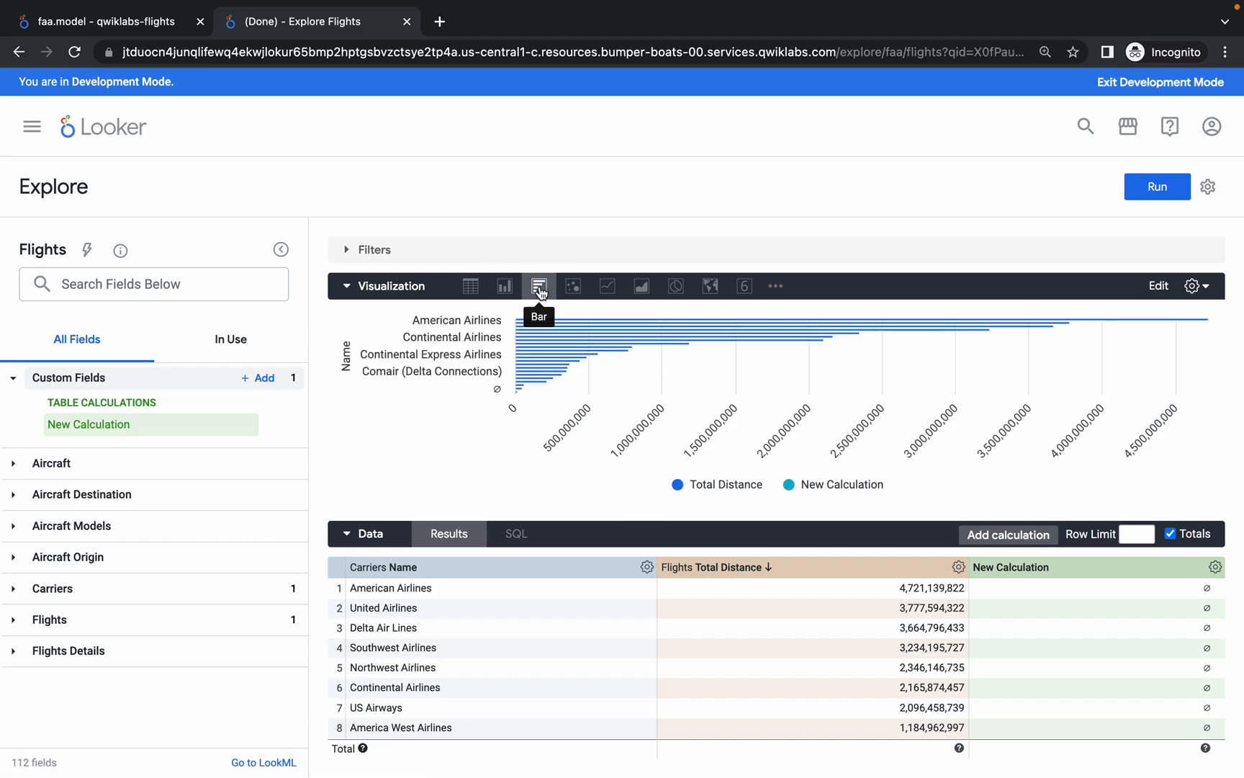
Save the Explore as a Look titled "Percent of Total Distance Flown by Carrier", copying the title from the lab page.
click(1209, 188)
mouse_move(1104, 250)
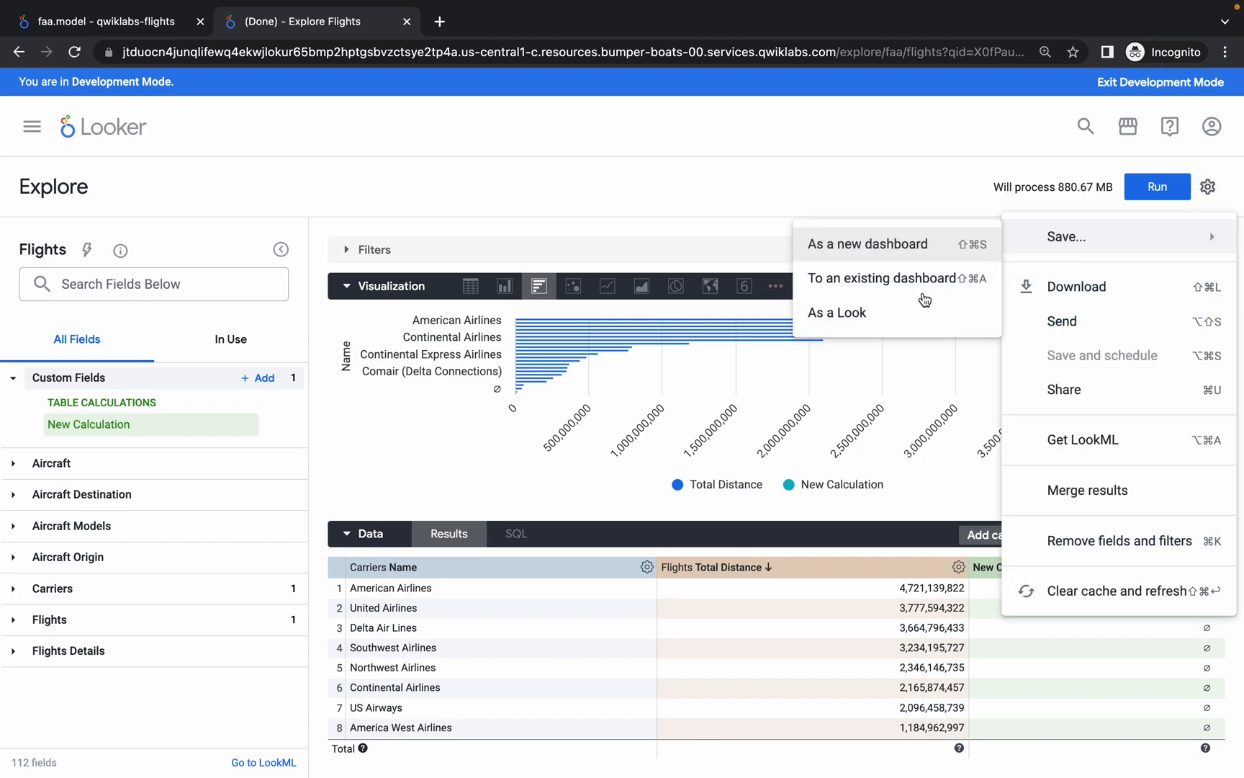
click(862, 315)
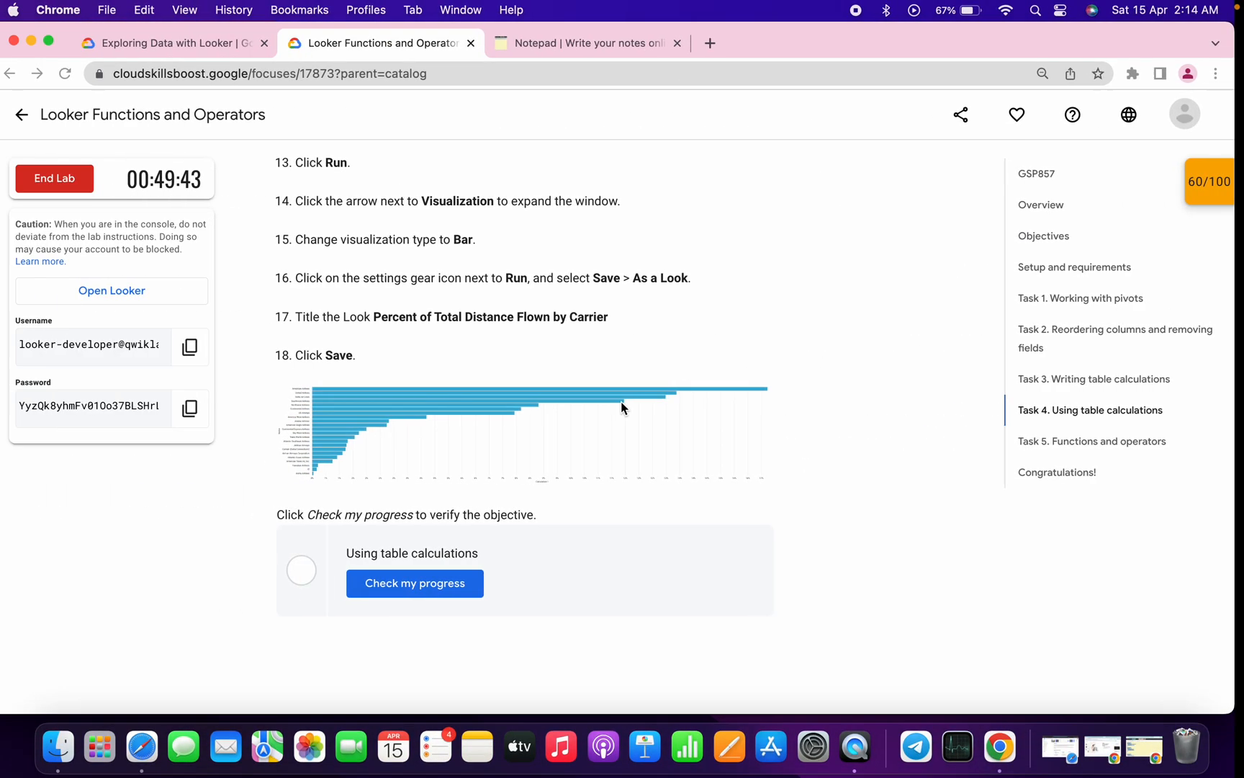
scroll(622, 404, down, 1)
scroll(622, 404, up, 1)
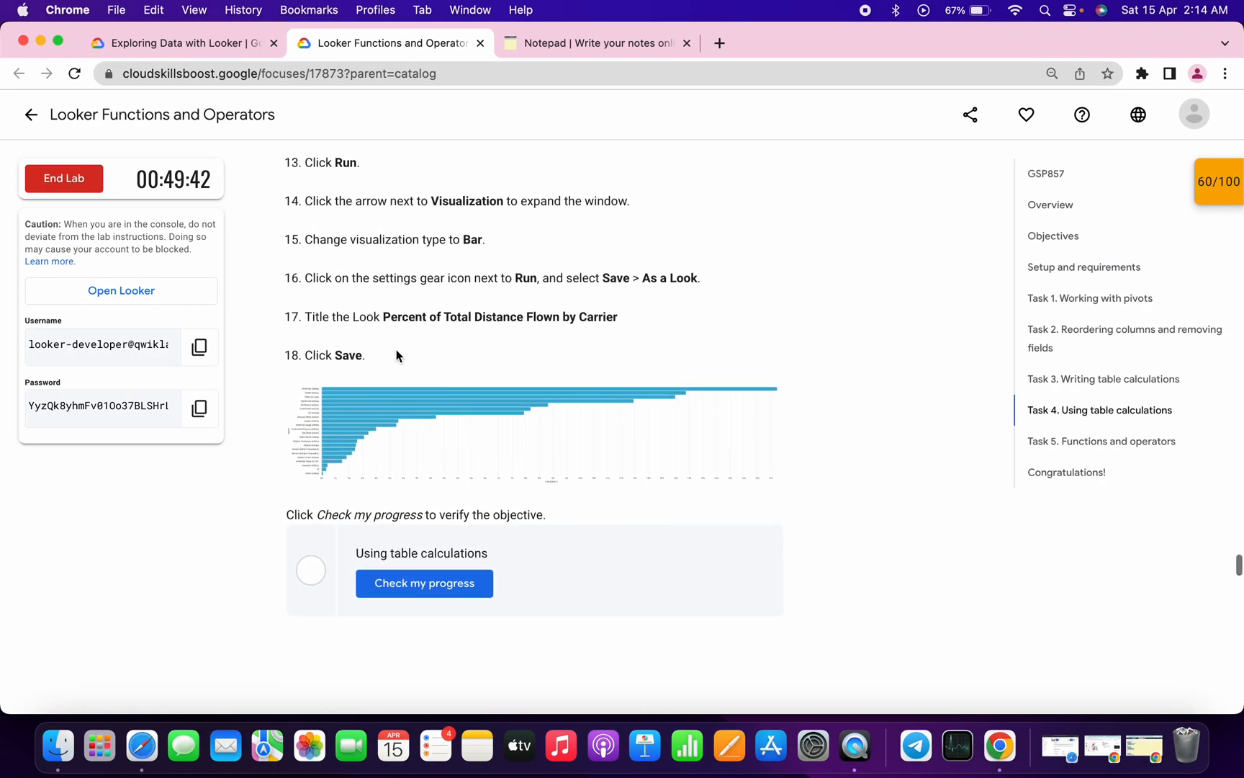
drag(384, 319, 638, 316)
key(super+c)
key(ctrl+Right)
key(super+v)
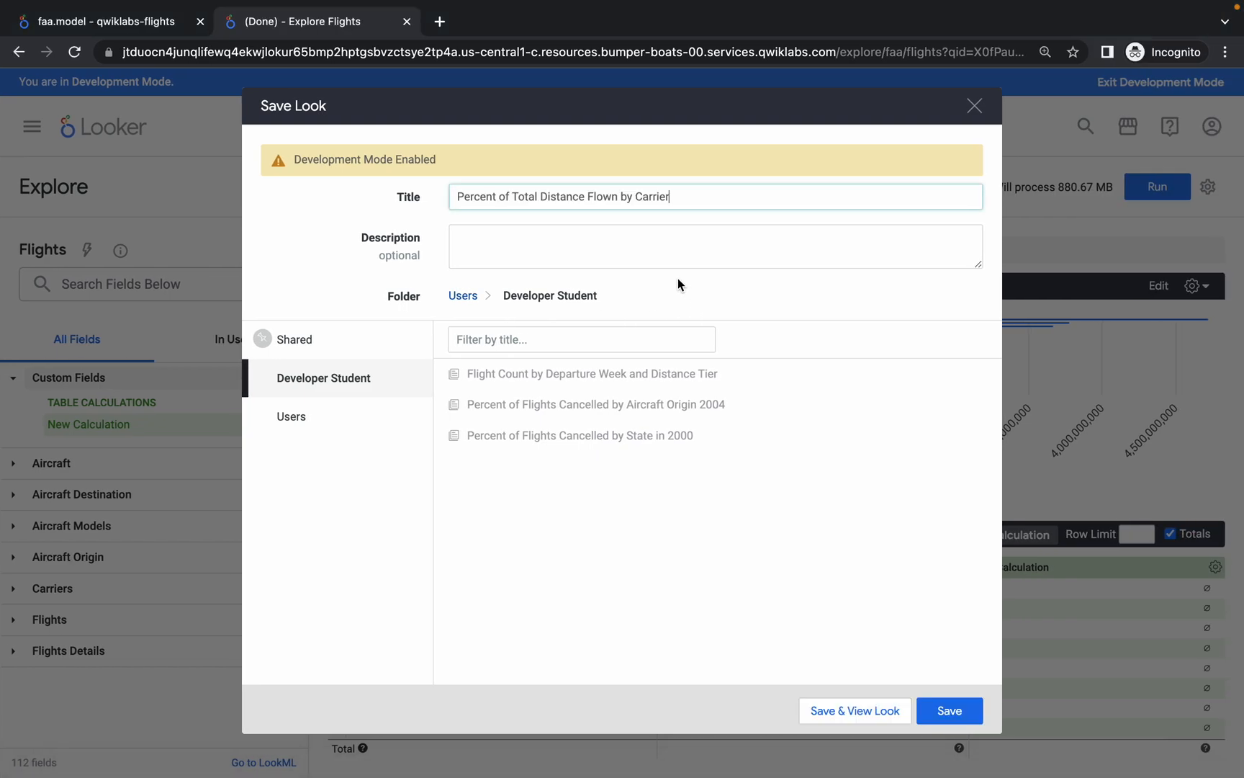
click(966, 711)
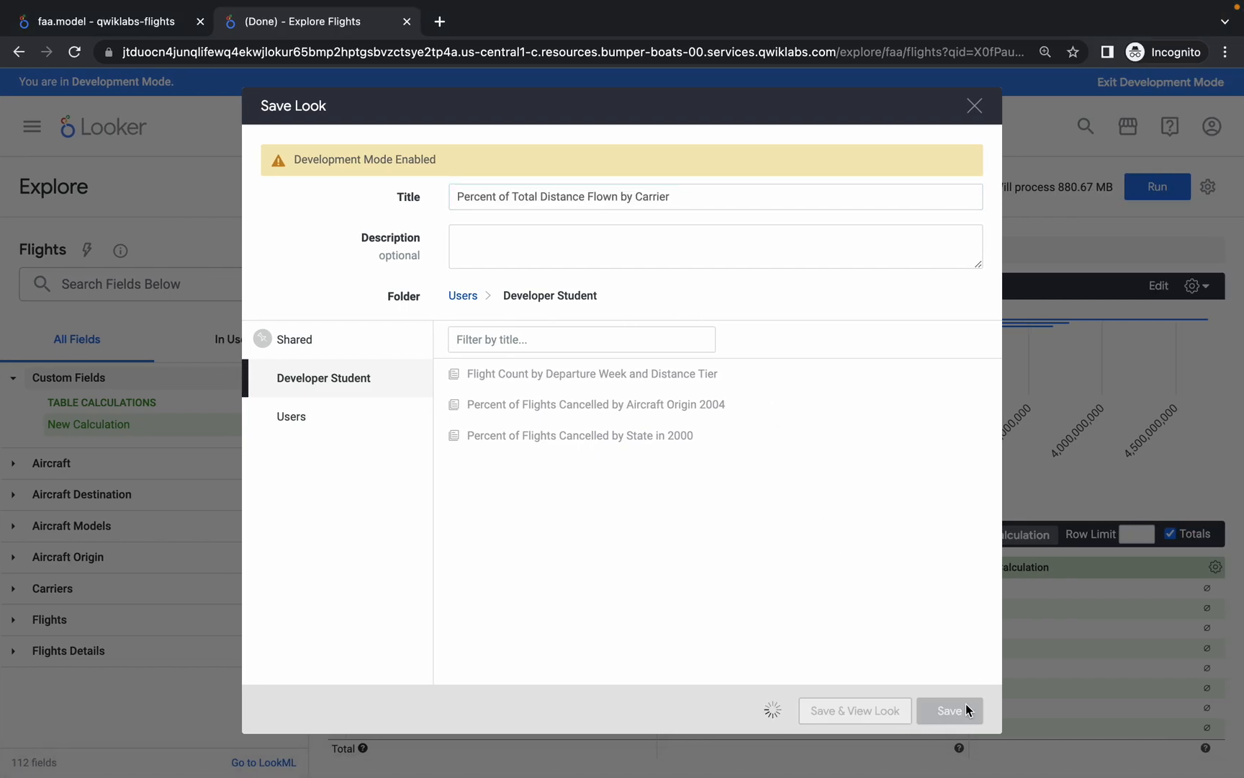
Check the lab progress for "Using table calculations" and move on to the Task 5 section.
key(ctrl+Left)
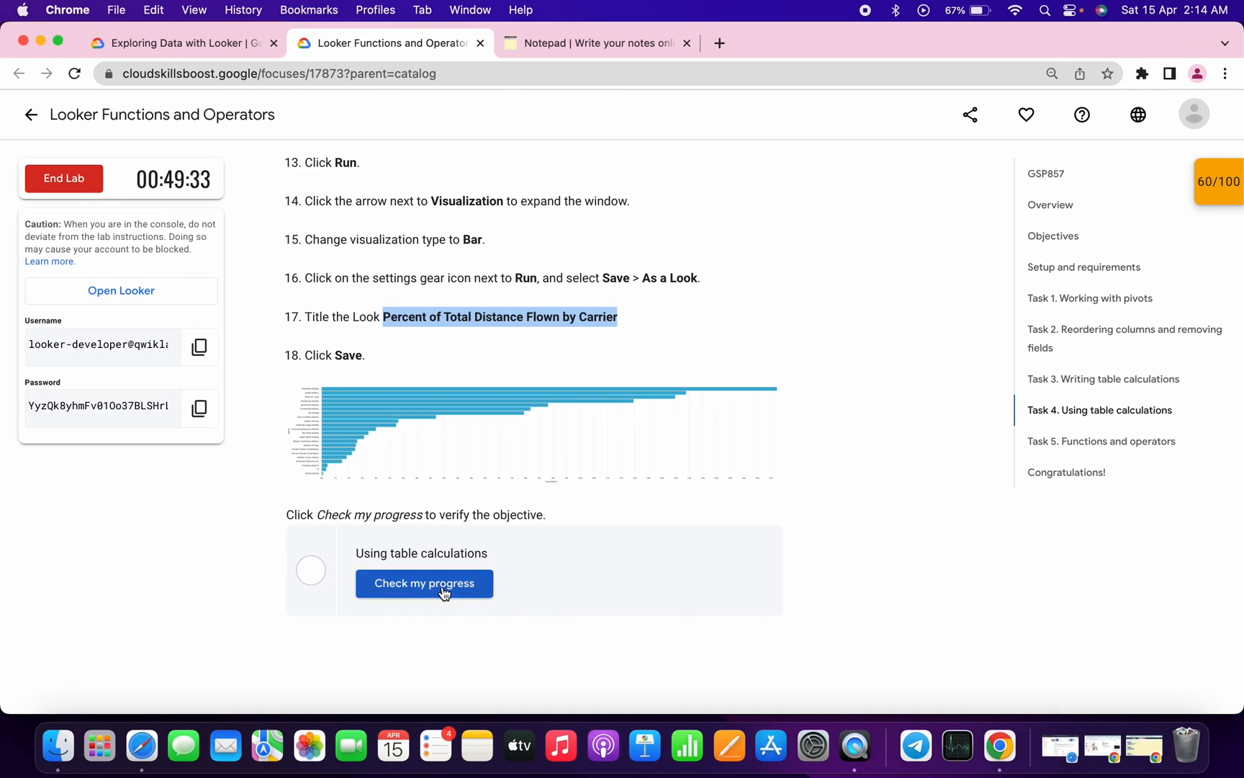
click(443, 585)
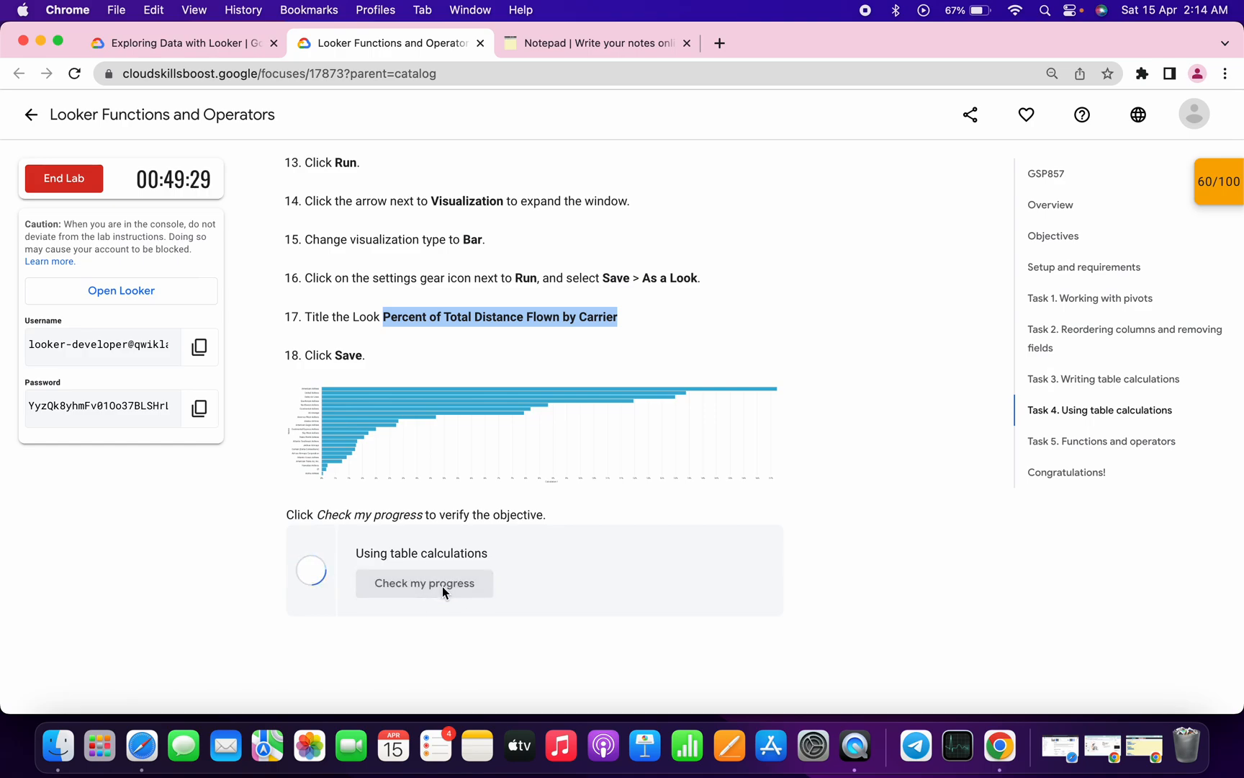
scroll(442, 587, down, 7)
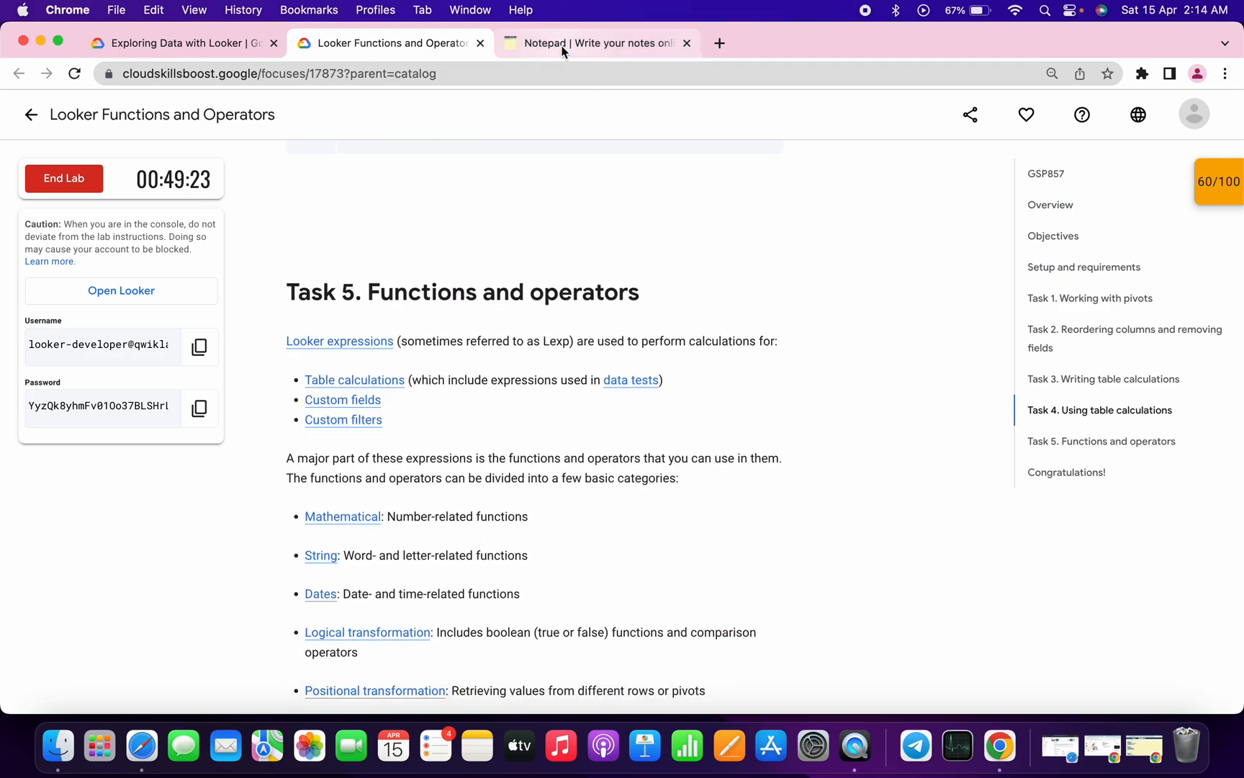
Copy the TASK 5 query code from the online notepad and return to the Looker window.
click(591, 44)
scroll(307, 489, down, 3)
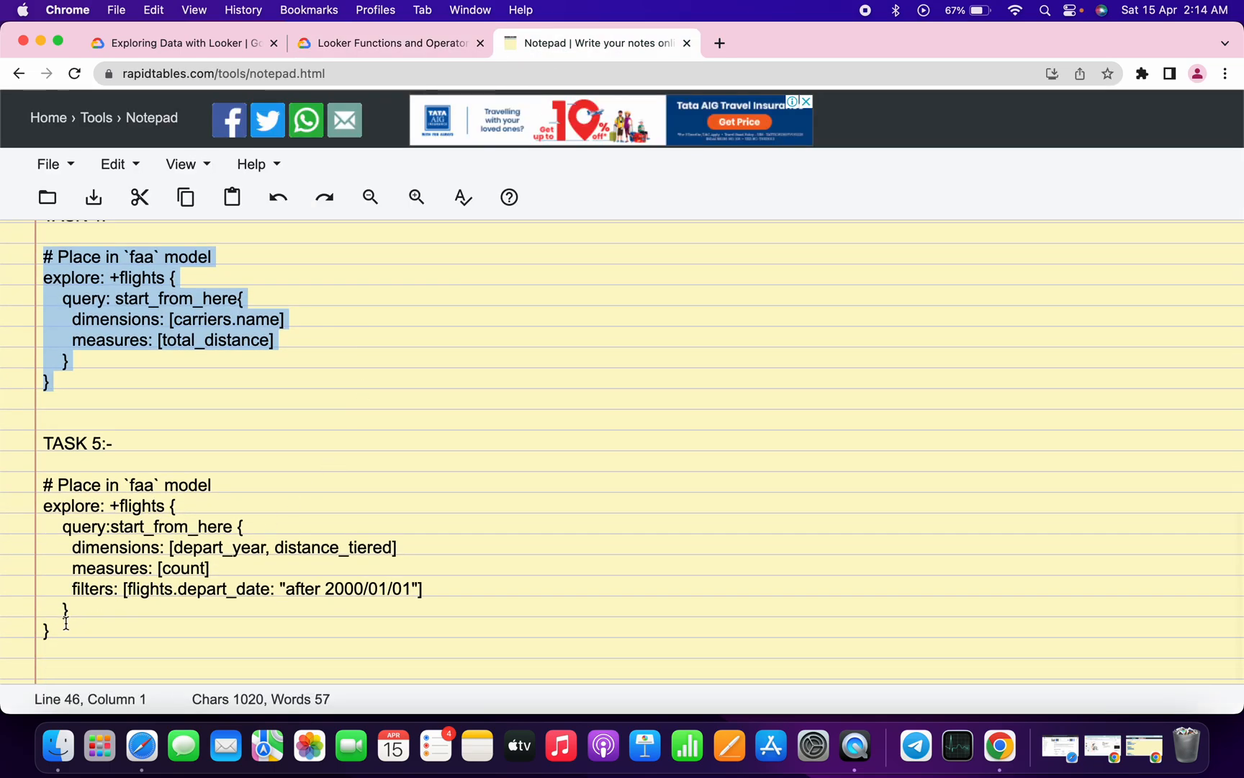
drag(55, 631, 43, 485)
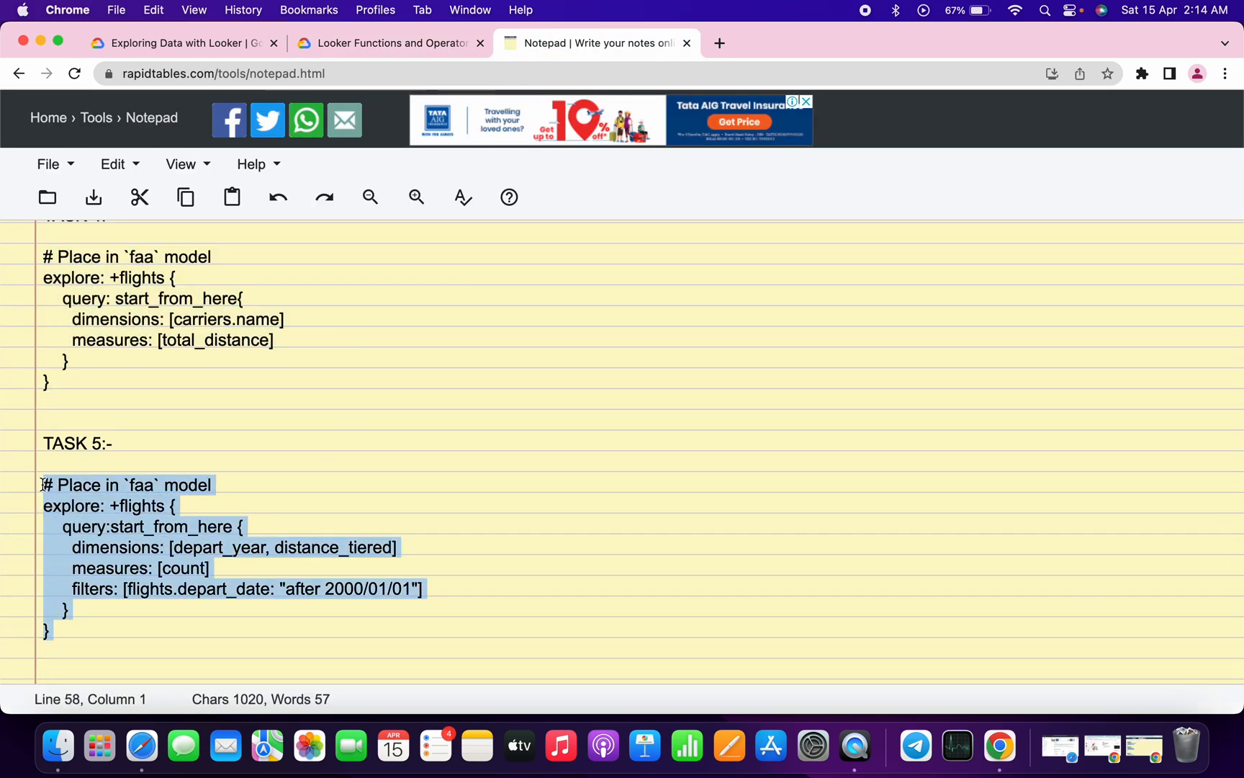
key(ctrl+Right)
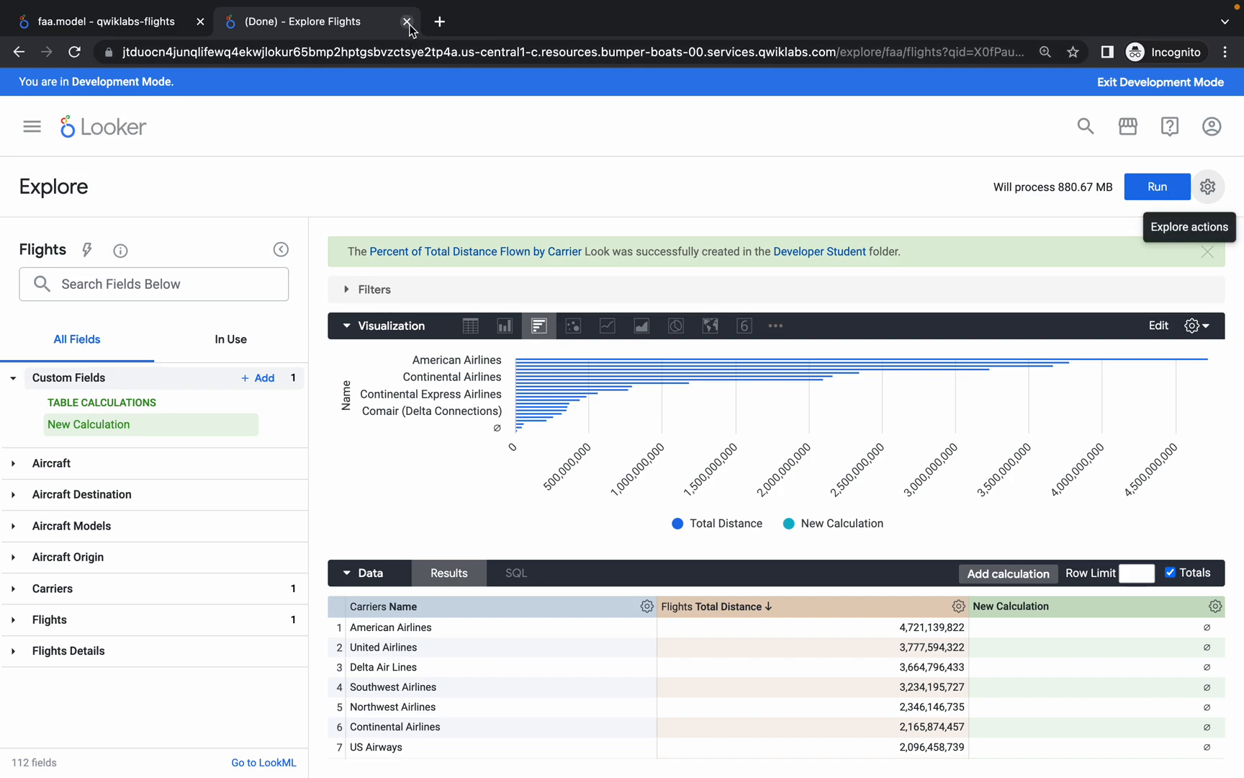
Close the old Explore tab, replace the start_from_here query block in faa.model with the copied TASK 5 query, and save the file.
click(408, 22)
drag(414, 750, 379, 652)
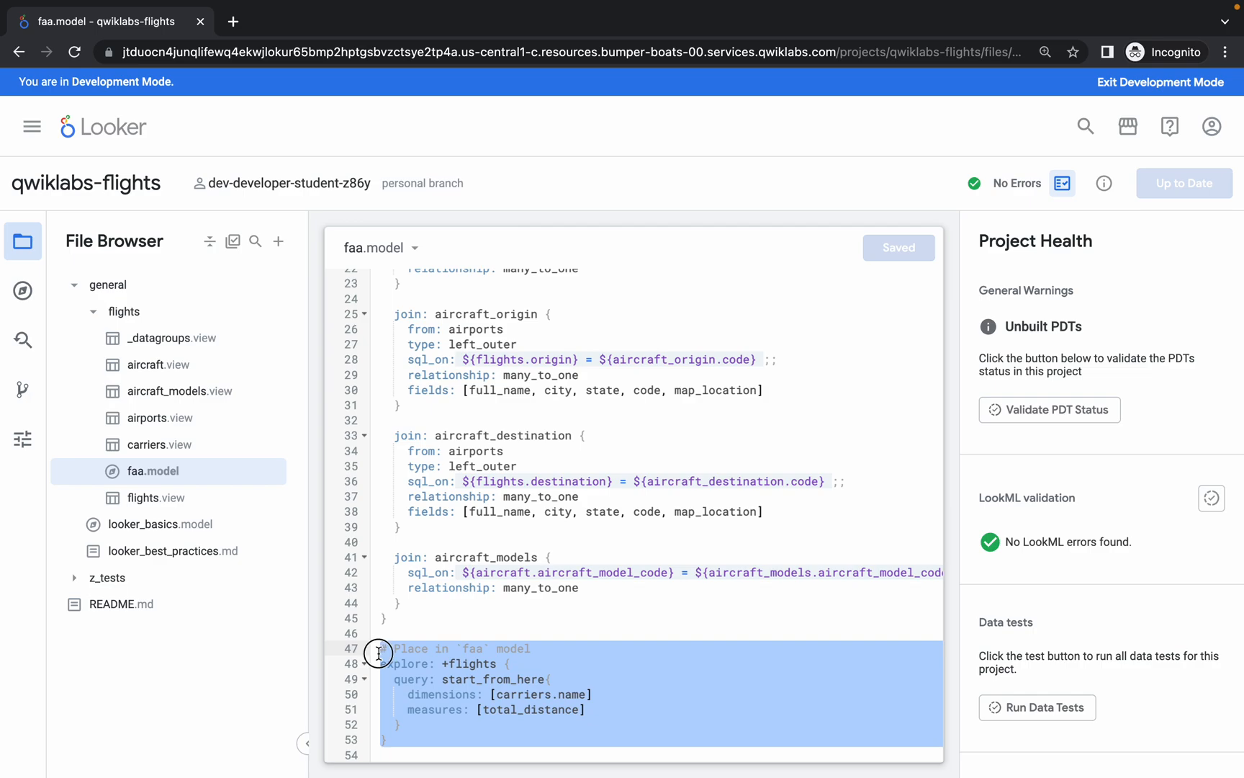
click(379, 652)
drag(381, 650, 416, 736)
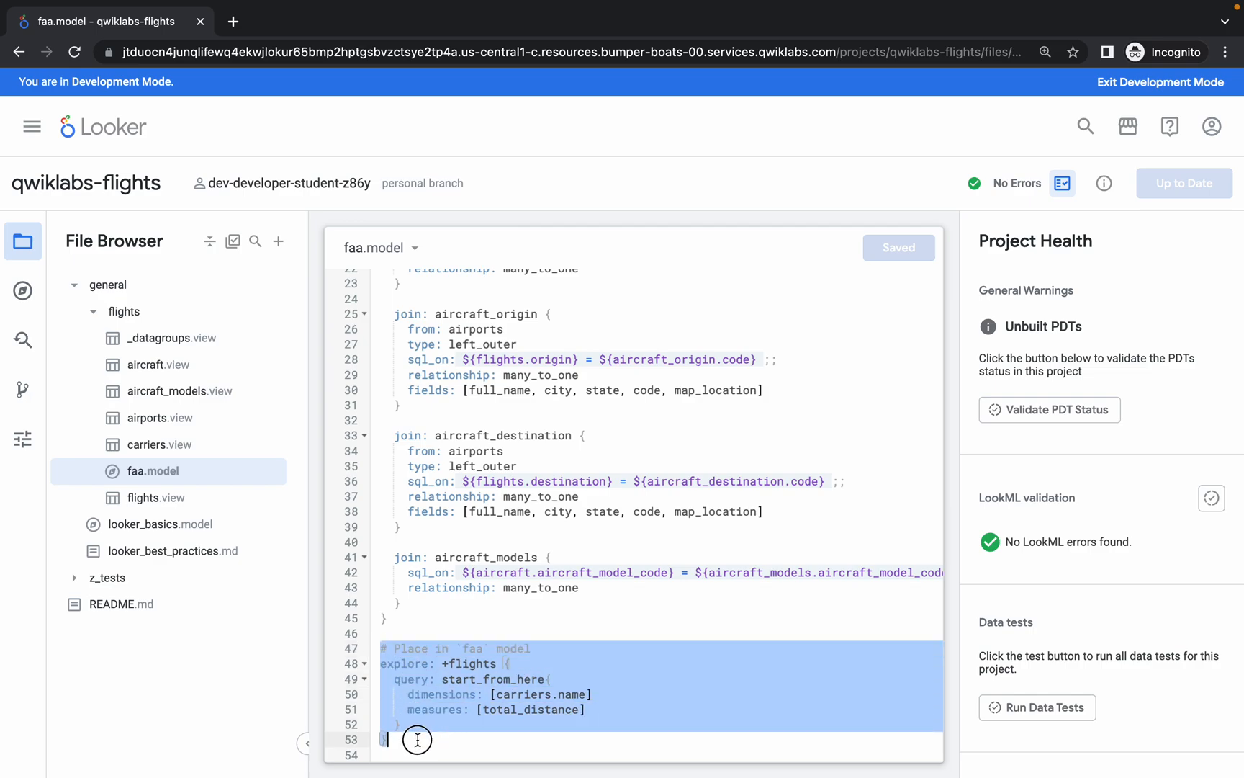
key(BackSpace)
key(super+v)
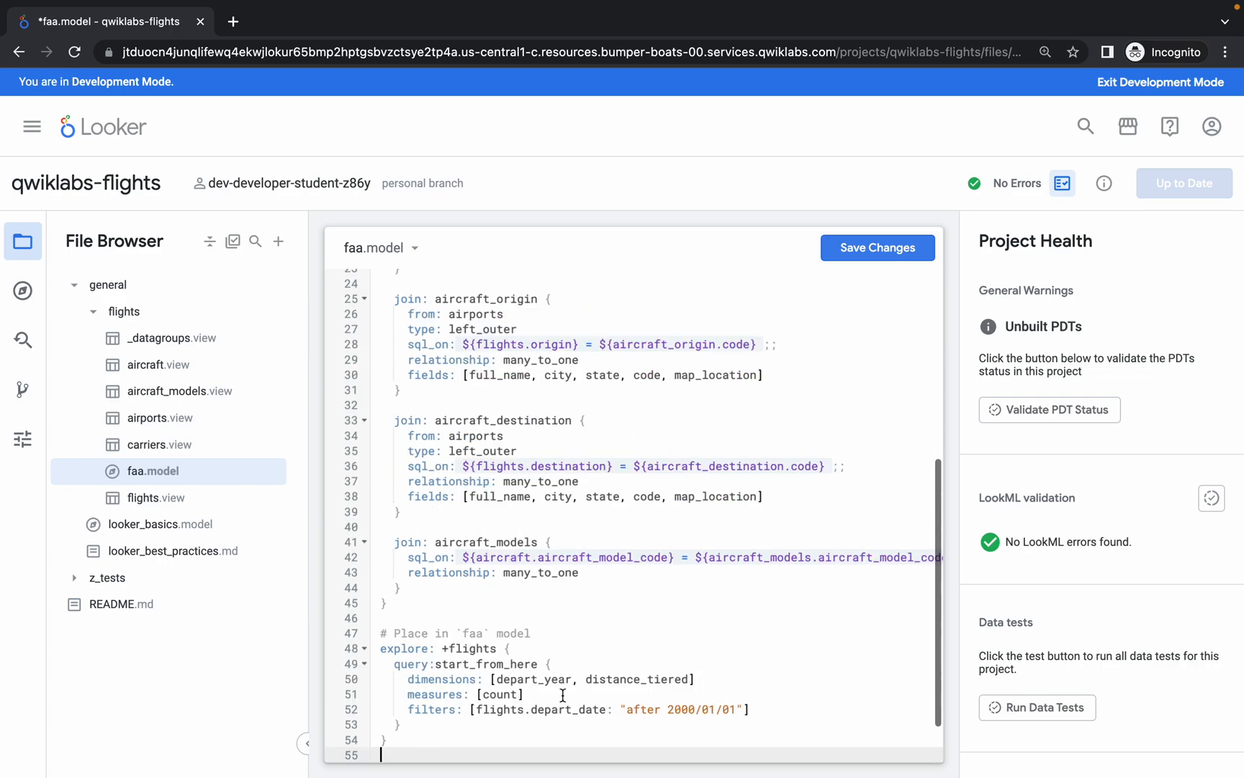
click(847, 248)
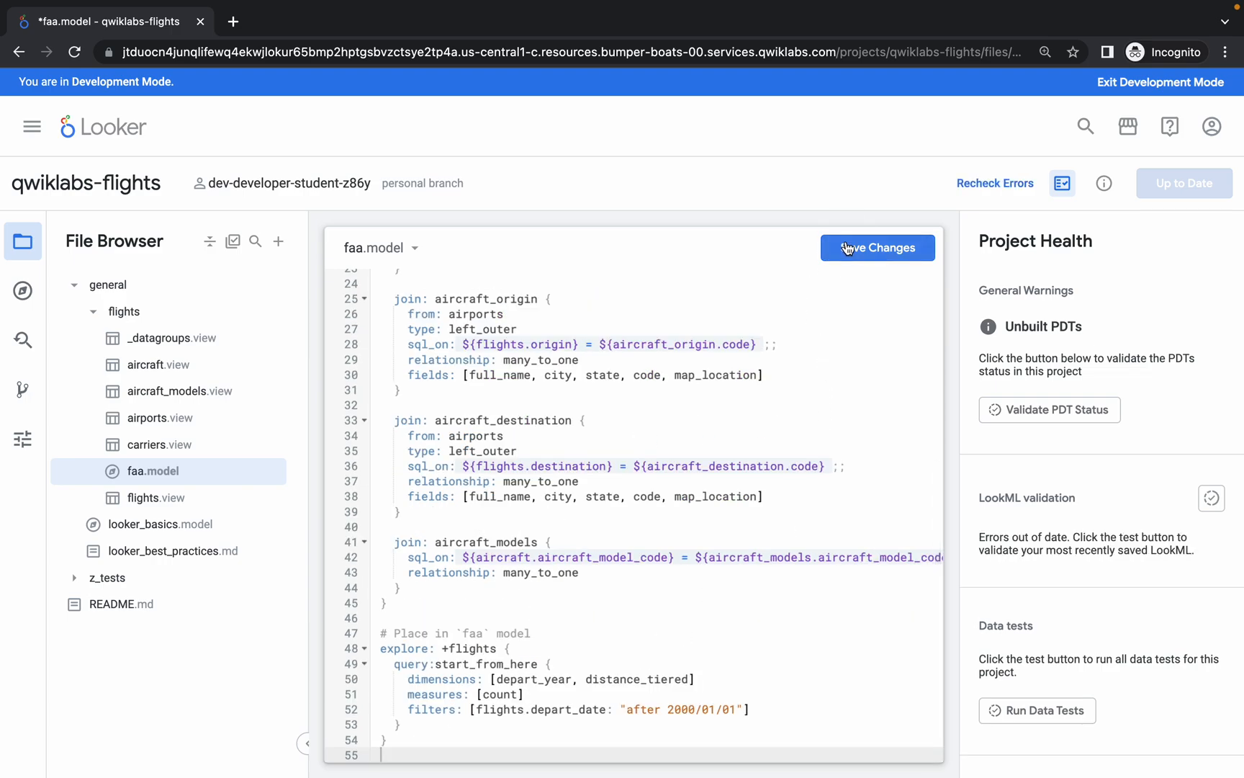
Validate the LookML, commit the faa.model change with the message "TASK5", and deploy it to production.
click(1180, 188)
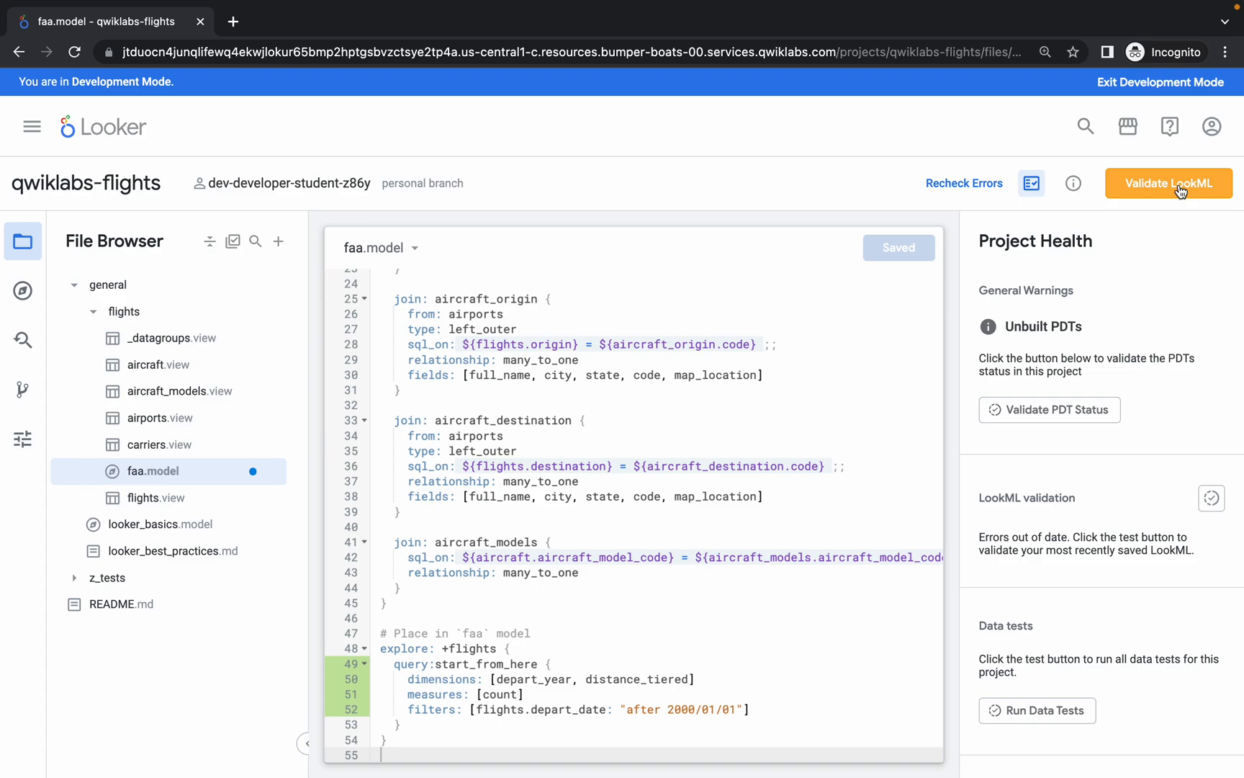
click(1179, 189)
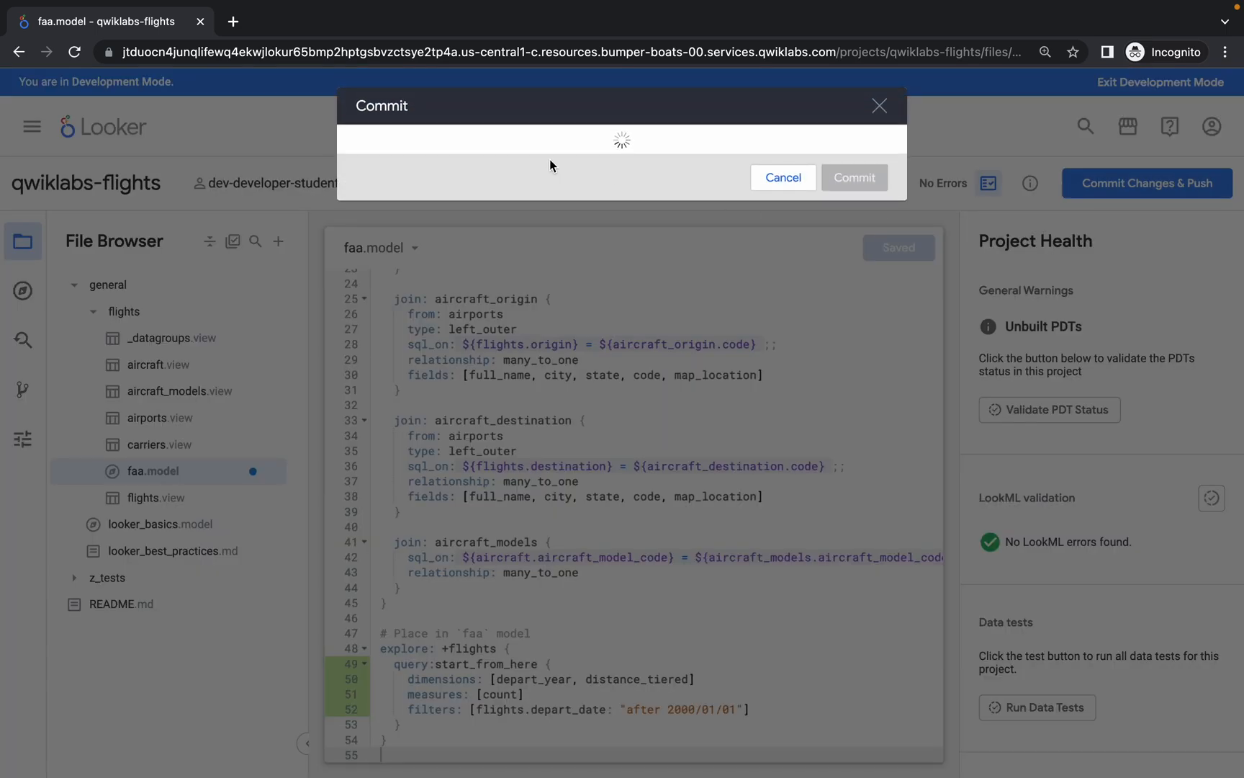
click(546, 143)
text(TASK5)
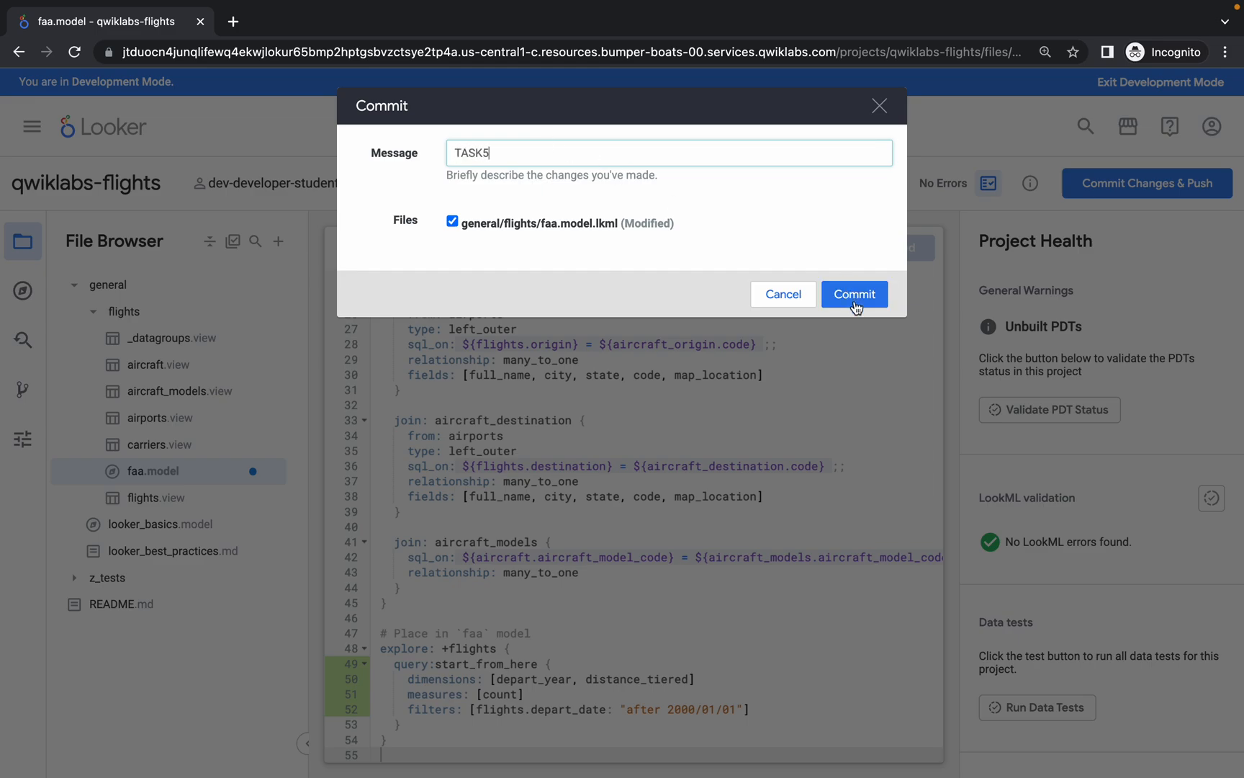
click(850, 295)
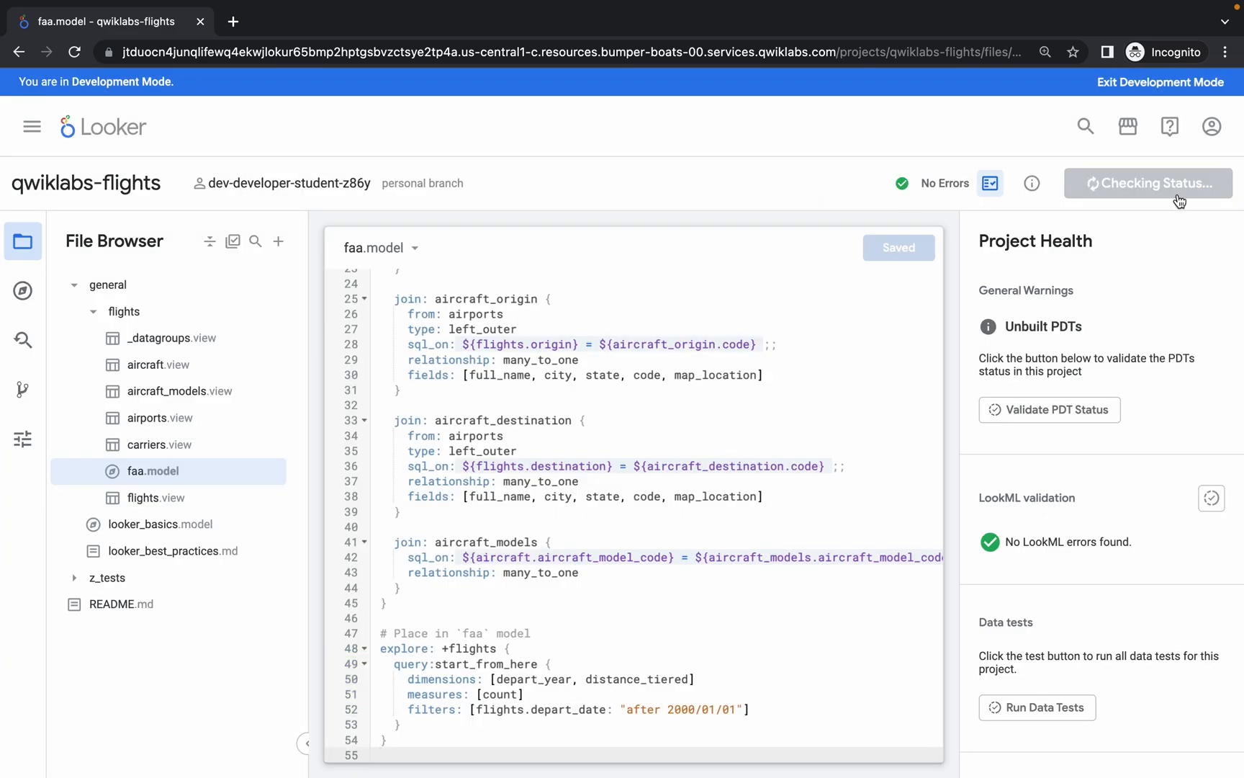
click(1177, 185)
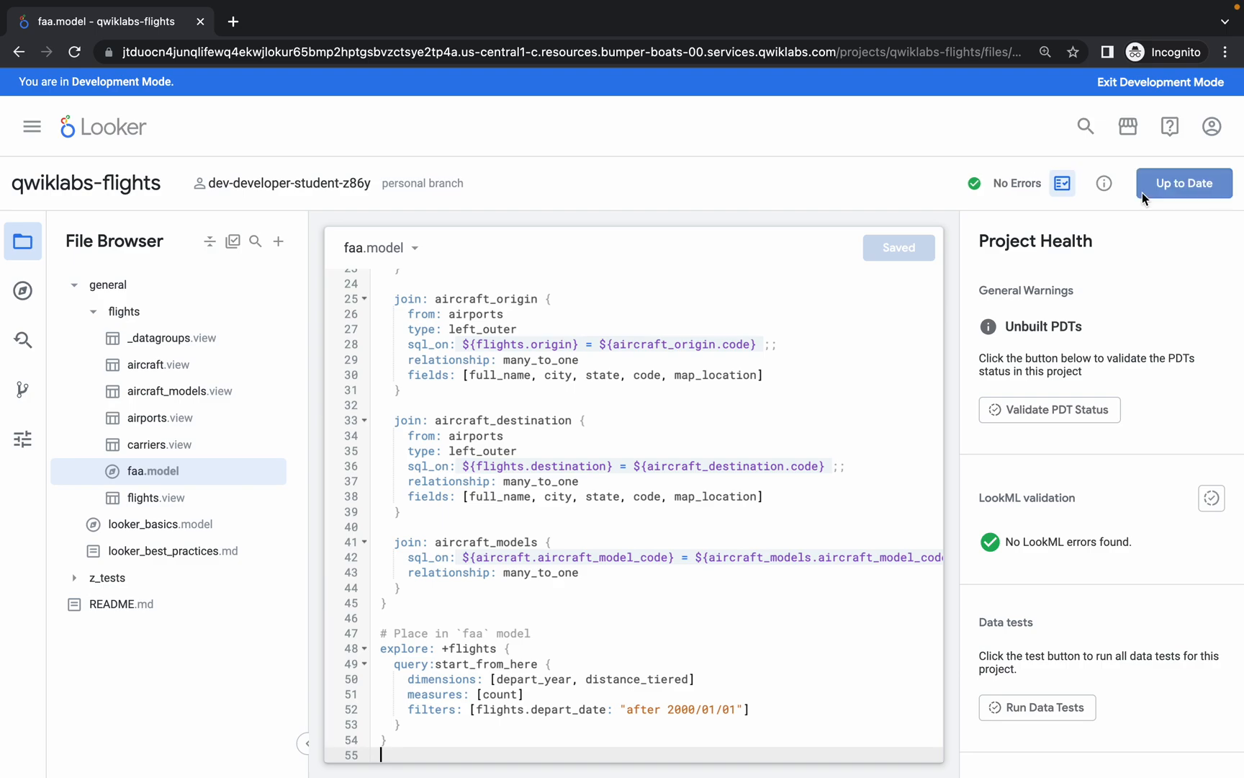
Open the FAA Flights Explore in a new browser tab.
super+click(108, 144)
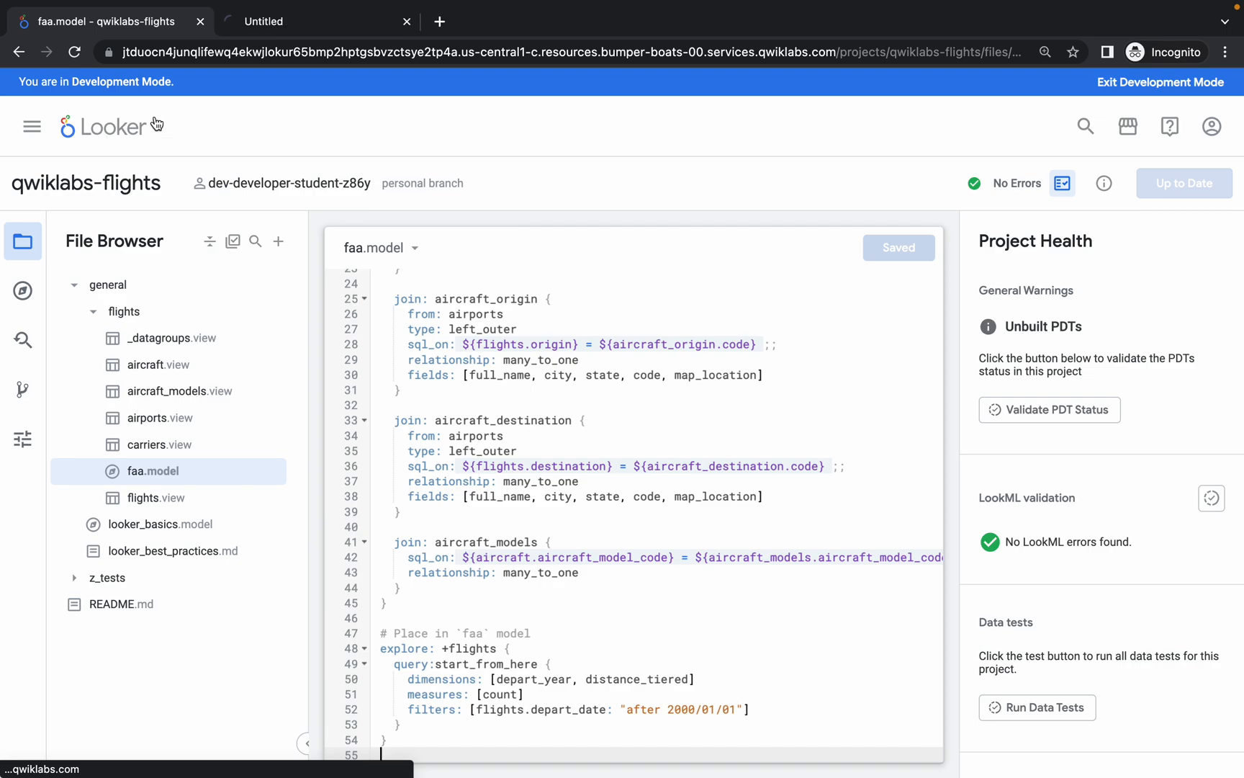
click(308, 25)
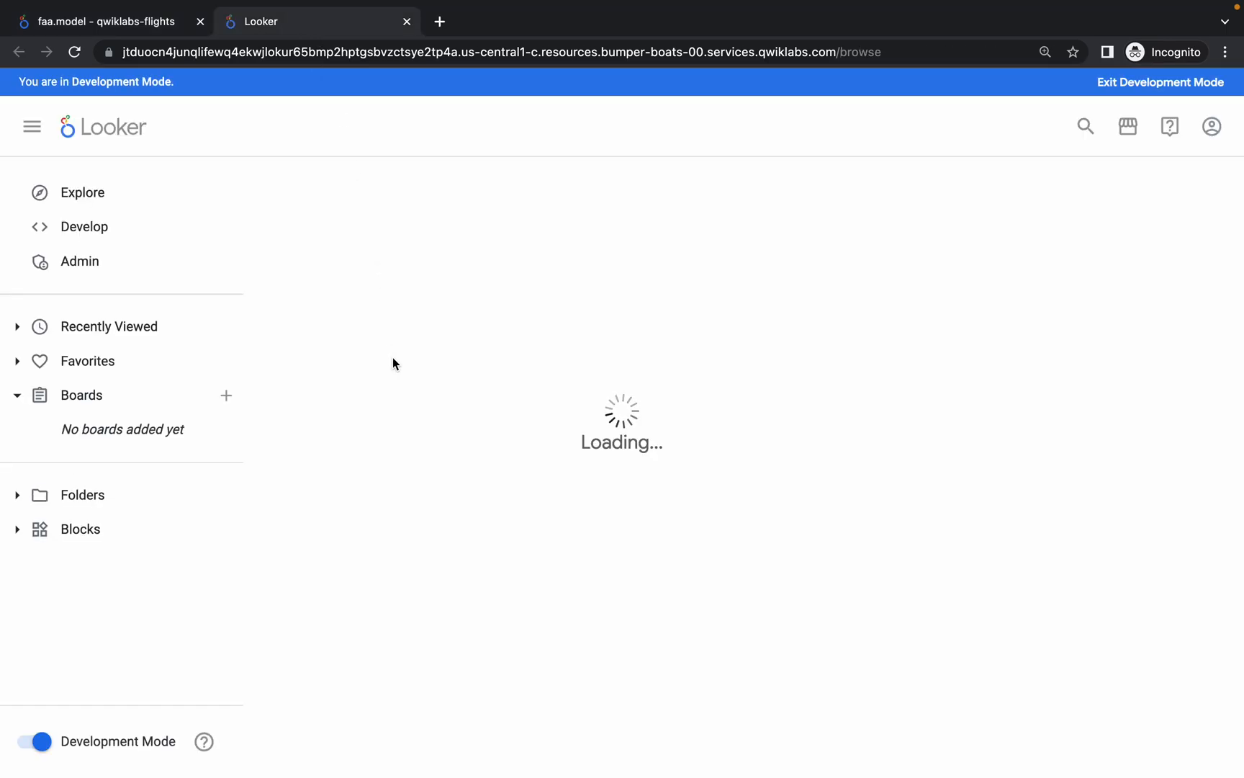
click(84, 191)
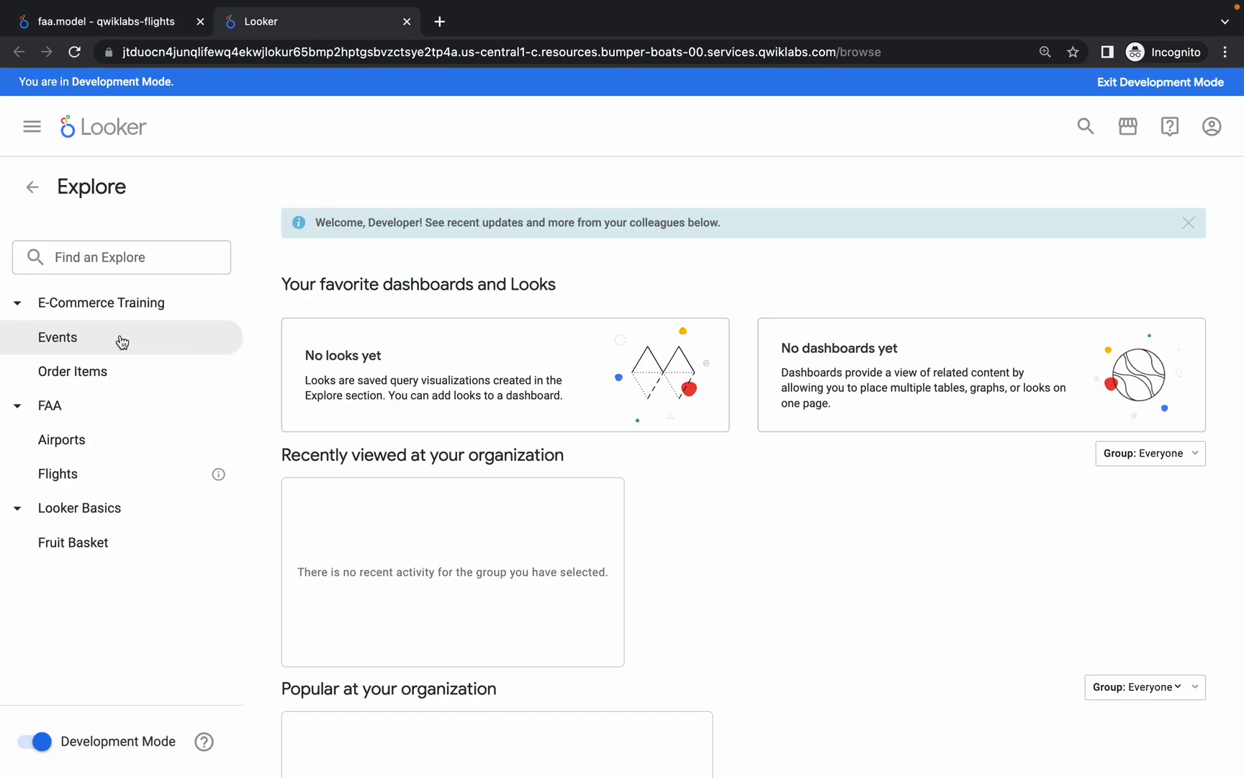
click(72, 476)
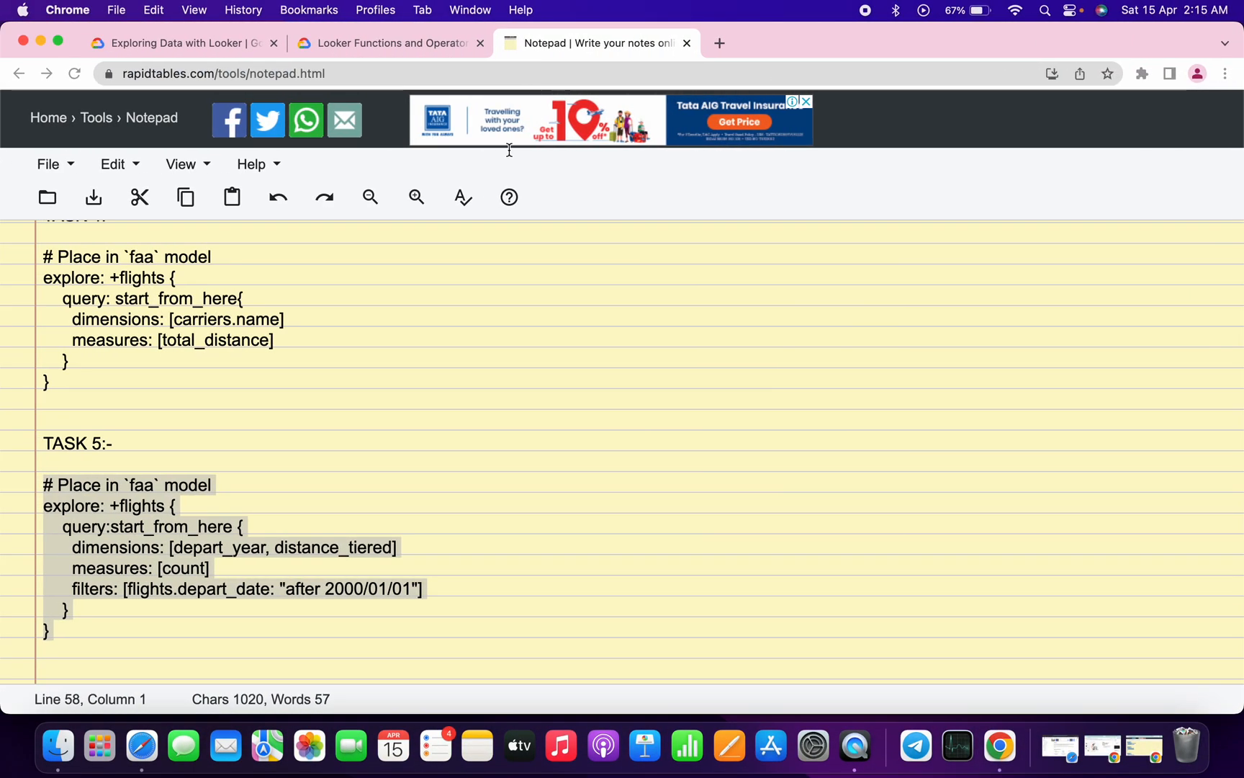
Copy the pivot_offset table calculation expression from step 10 of Task 5 on the lab page.
click(375, 42)
scroll(483, 424, down, 15)
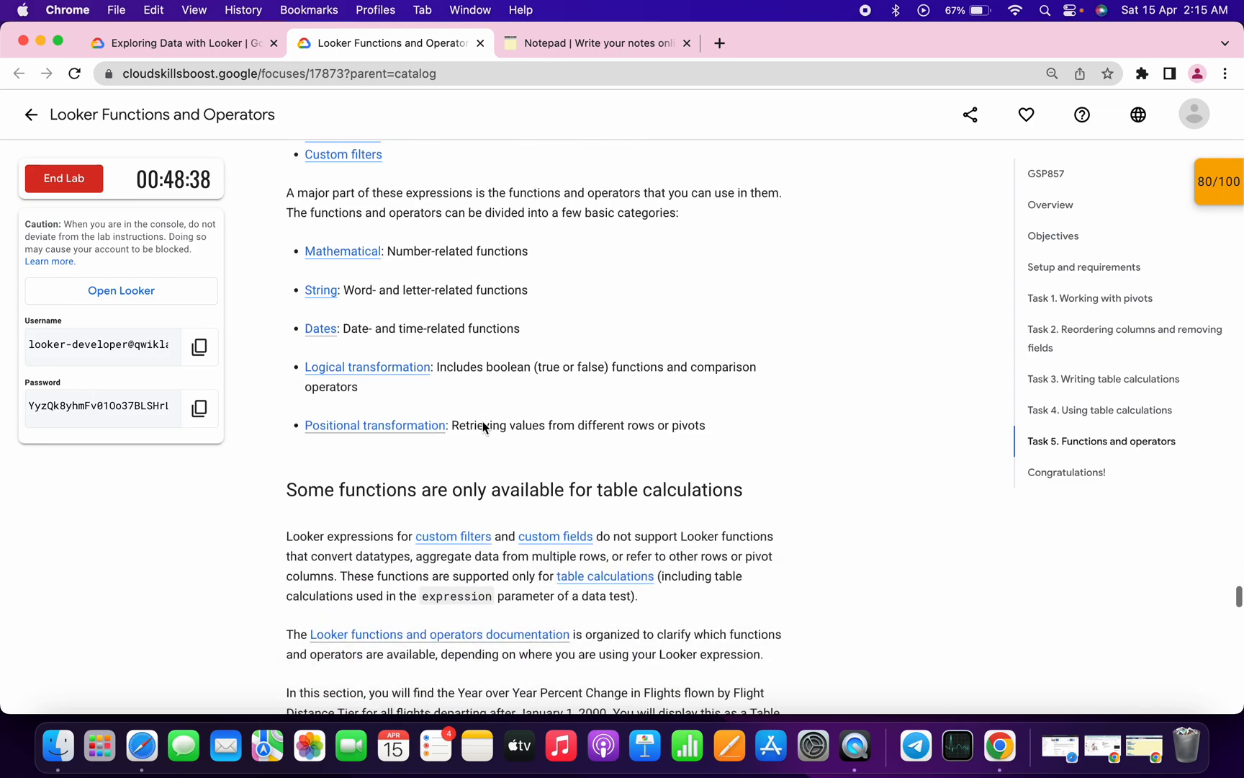
scroll(483, 427, down, 3)
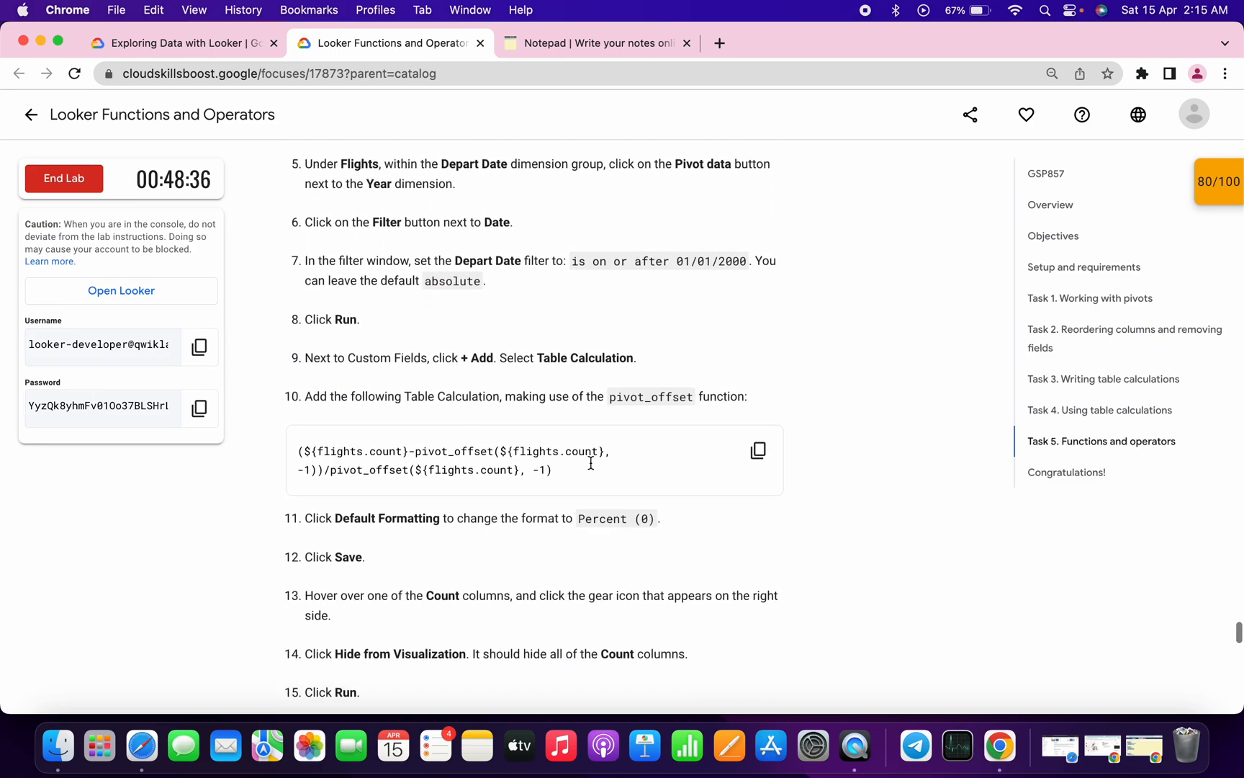
click(760, 451)
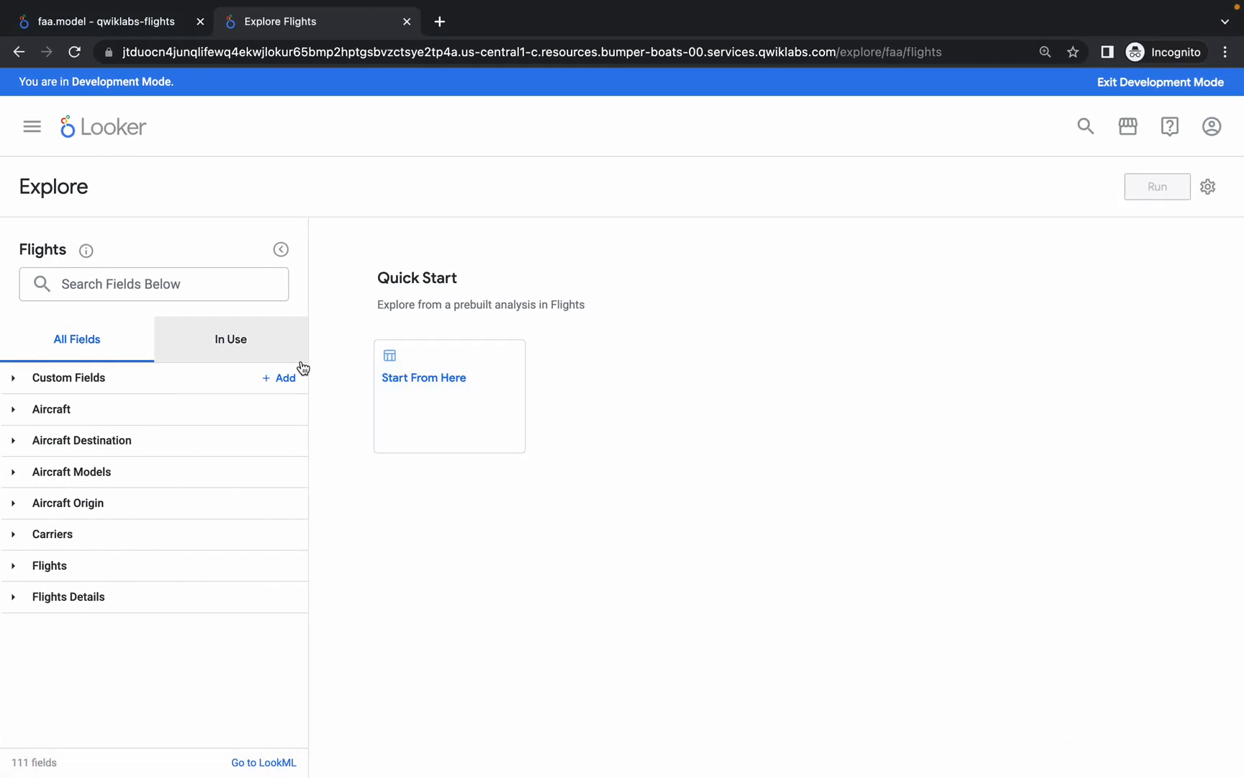
Load the prebuilt Start From Here analysis in the Flights Explore.
click(287, 379)
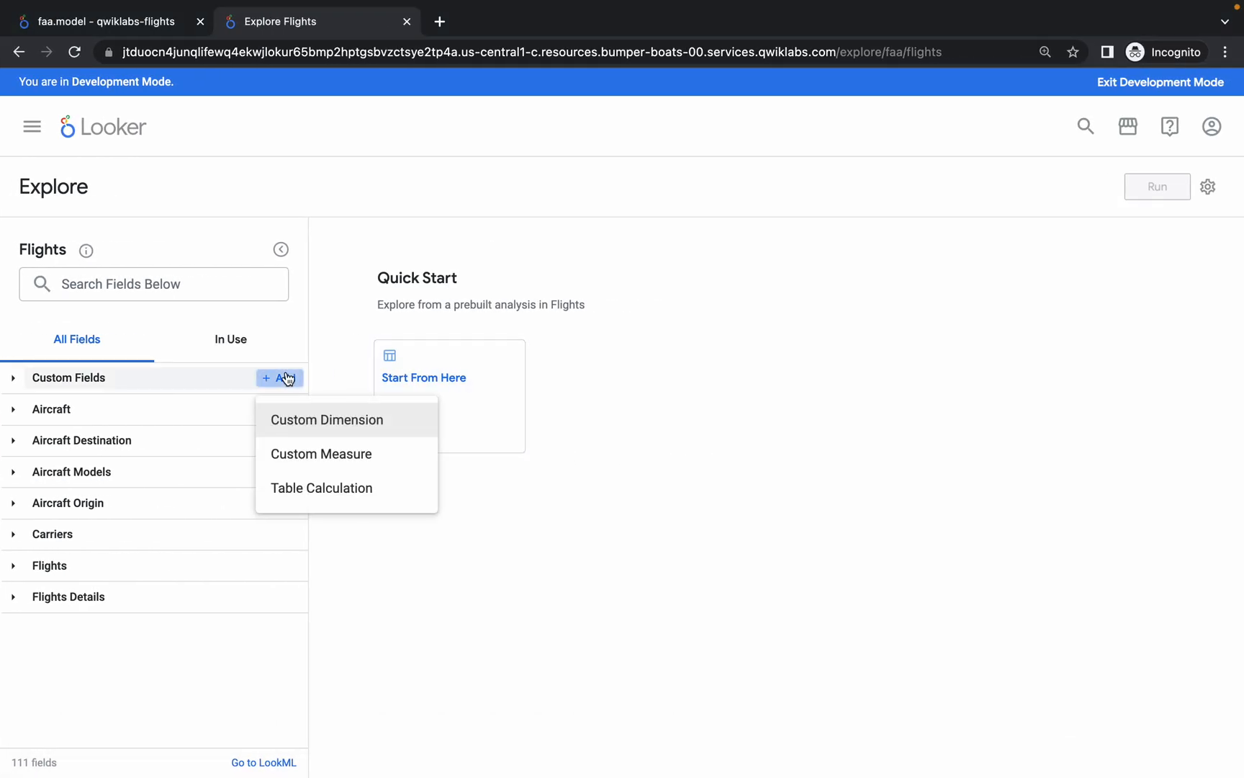
click(638, 559)
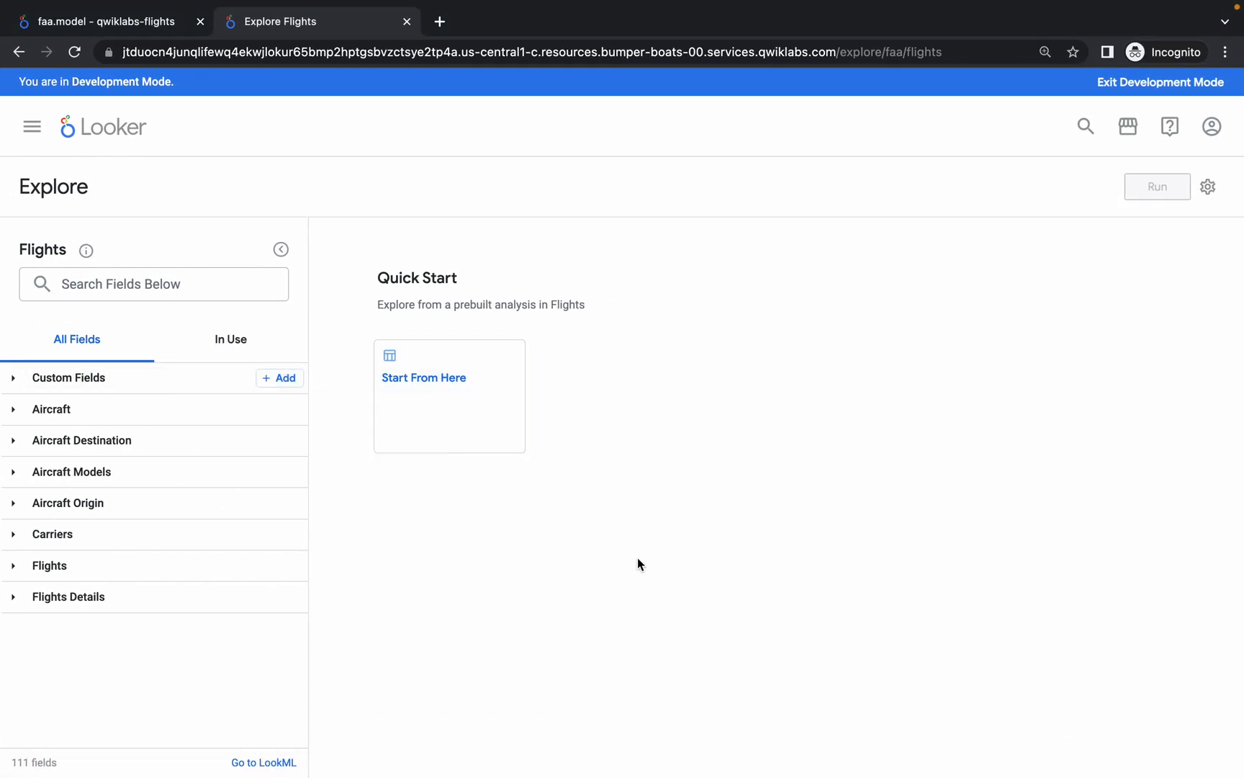
click(445, 391)
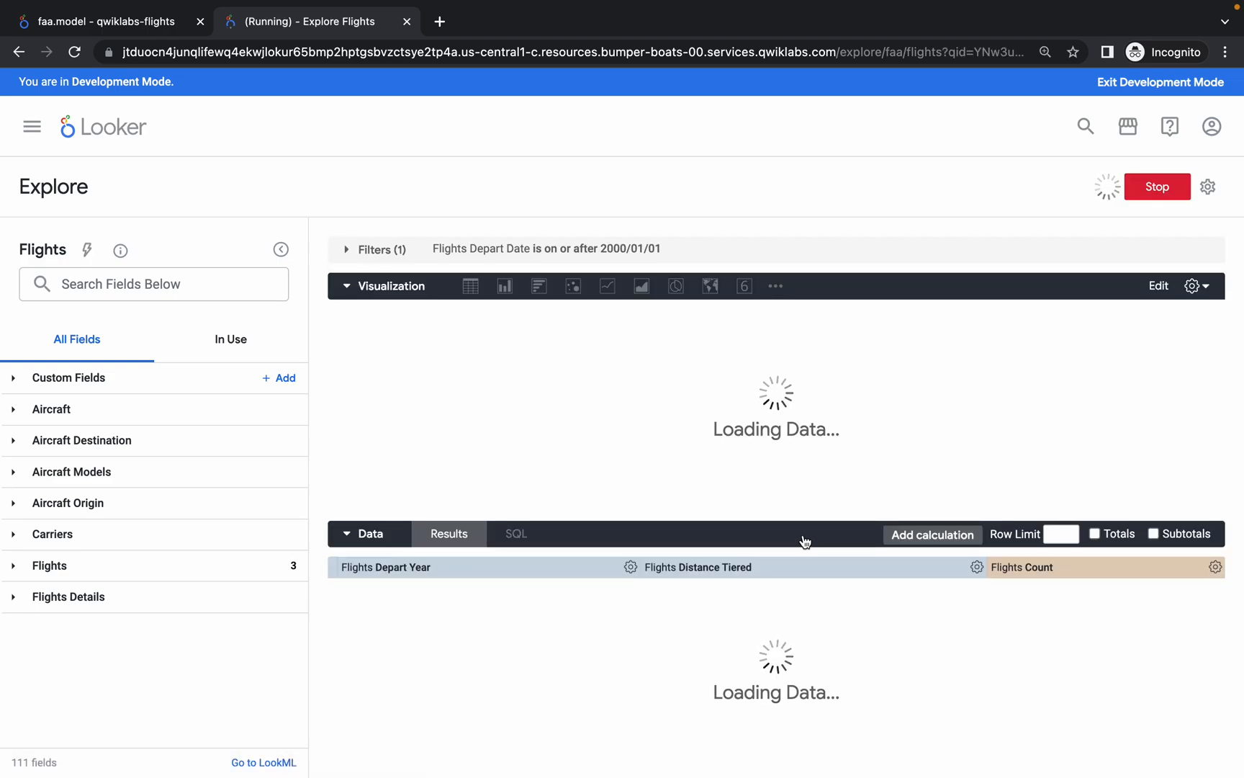
Add a table calculation using the copied pivot_offset expression, formatted as Percent with 0 decimals, and save it.
click(280, 381)
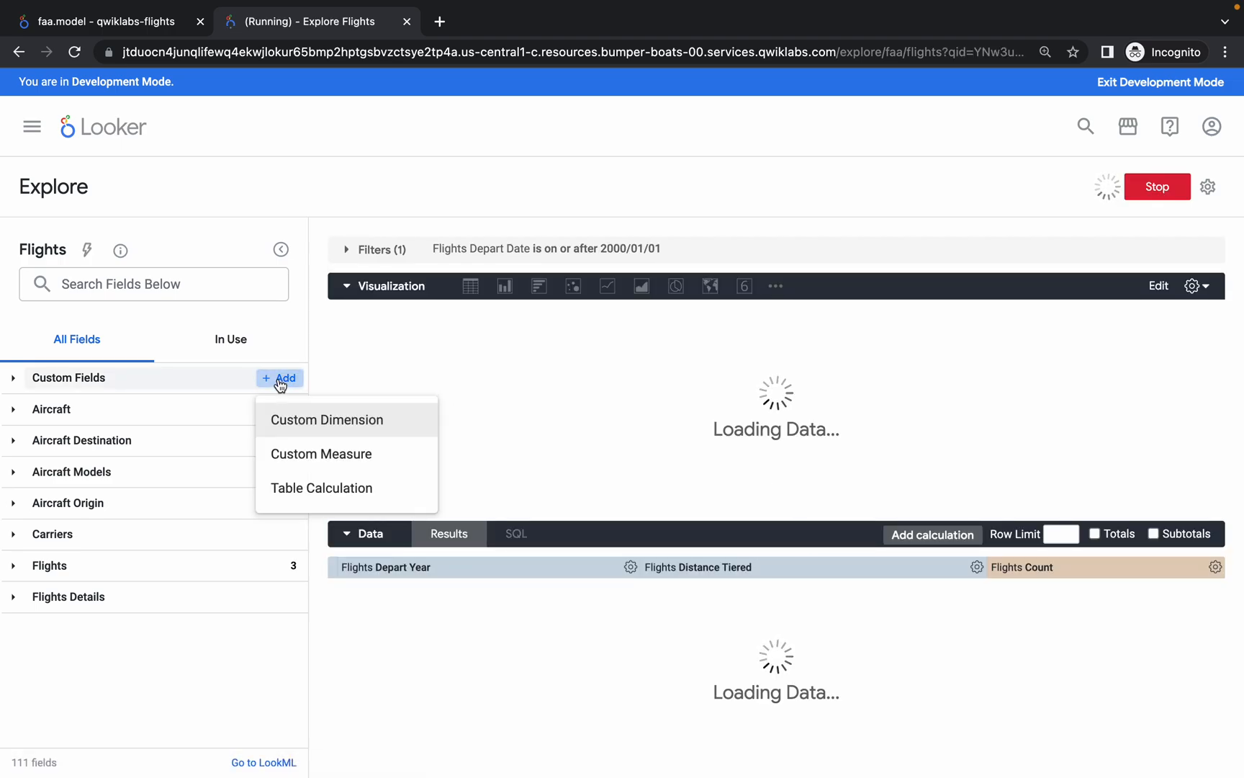
click(302, 487)
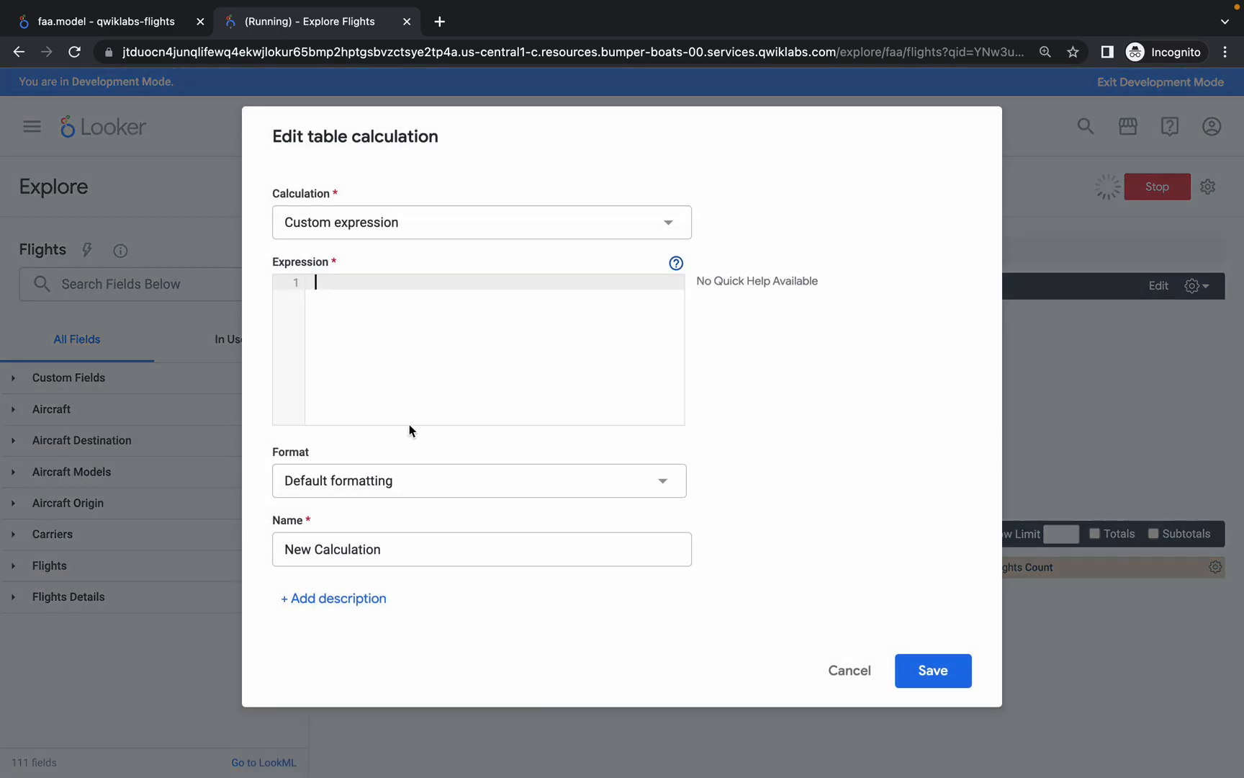
key(super+v)
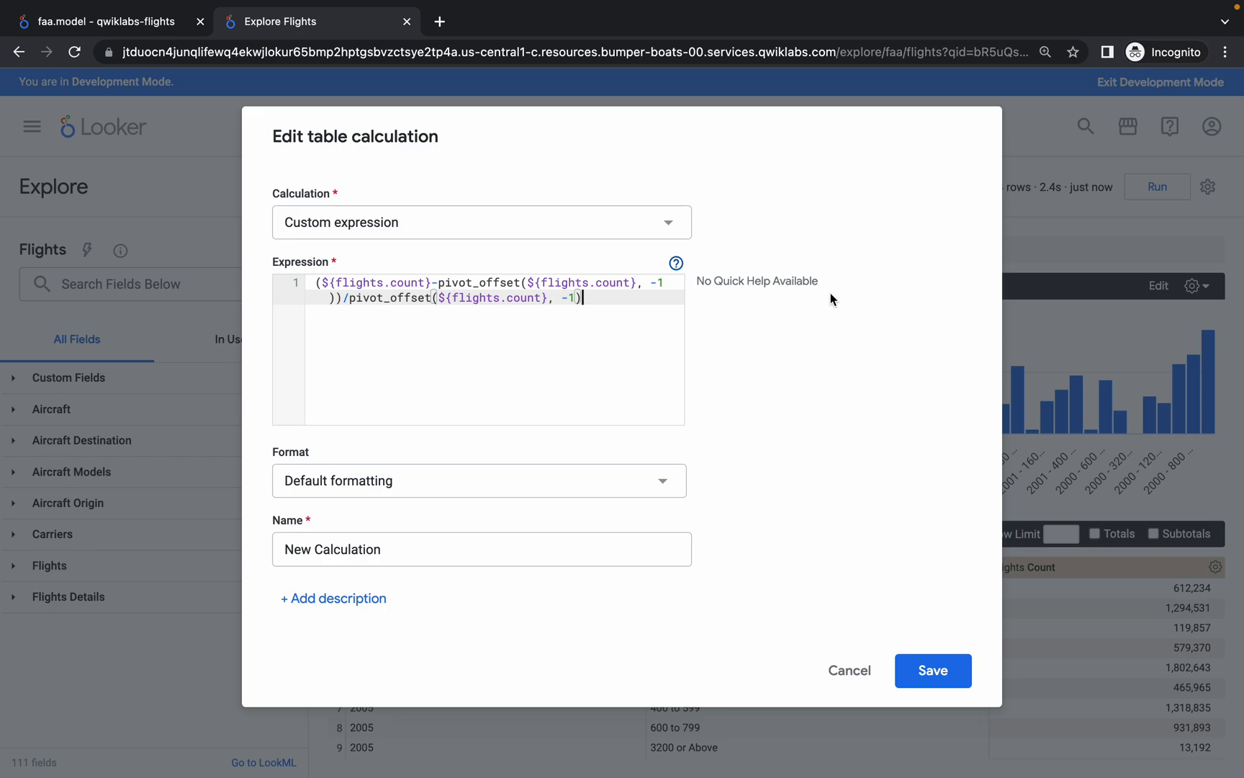
click(317, 480)
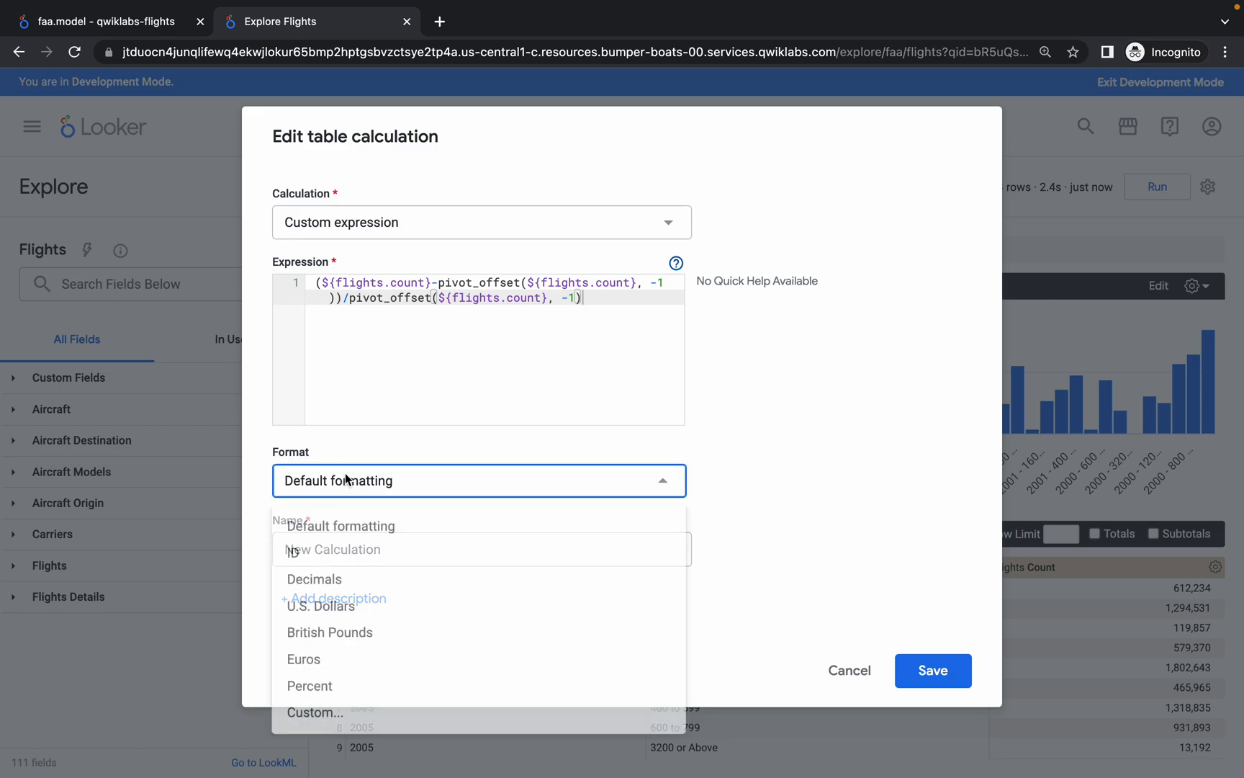
click(321, 684)
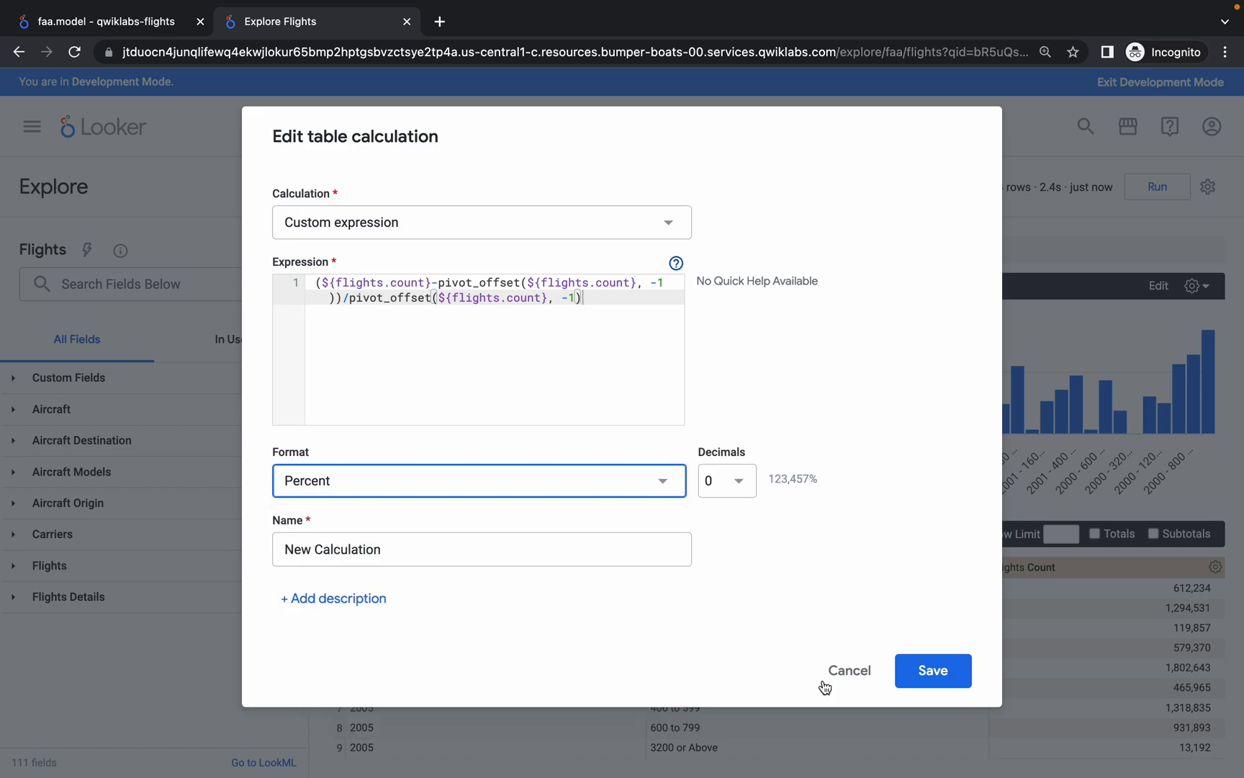
click(933, 671)
Consult the remaining Task 5 lab instructions and change the visualization type to Table.
key(ctrl+Left)
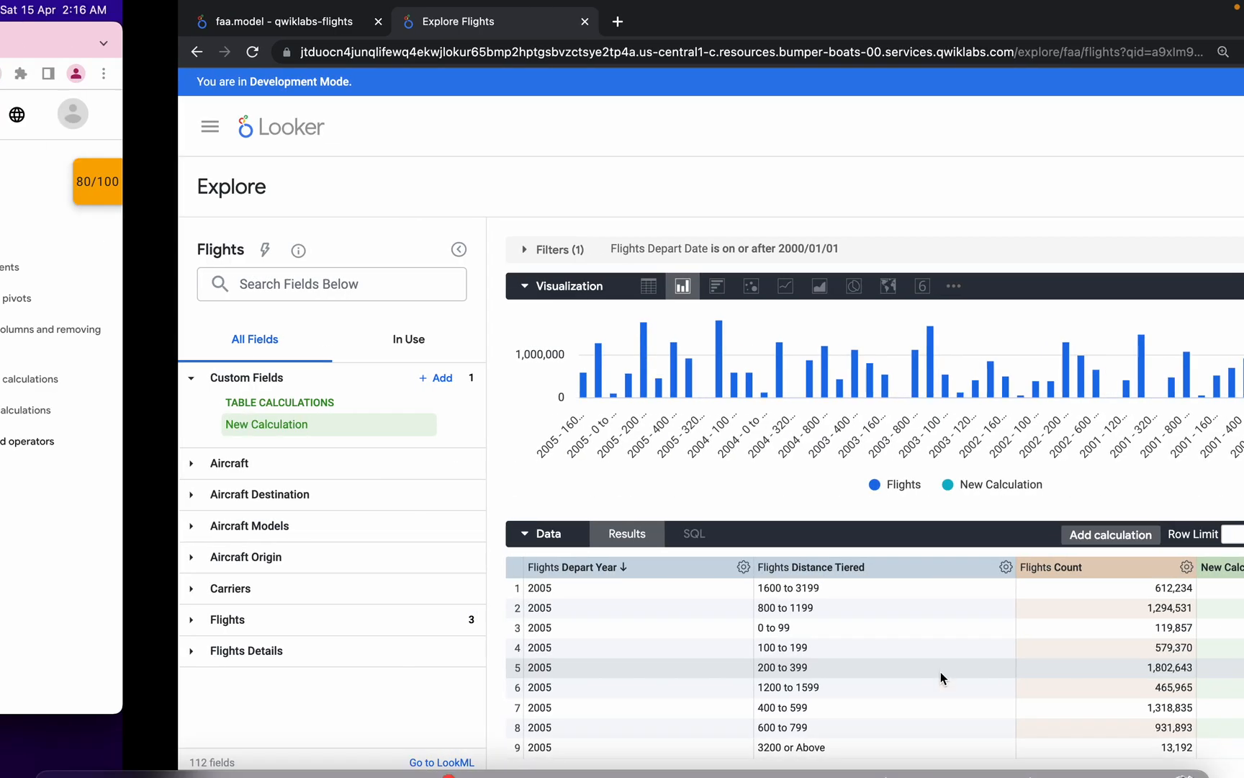
scroll(570, 499, down, 8)
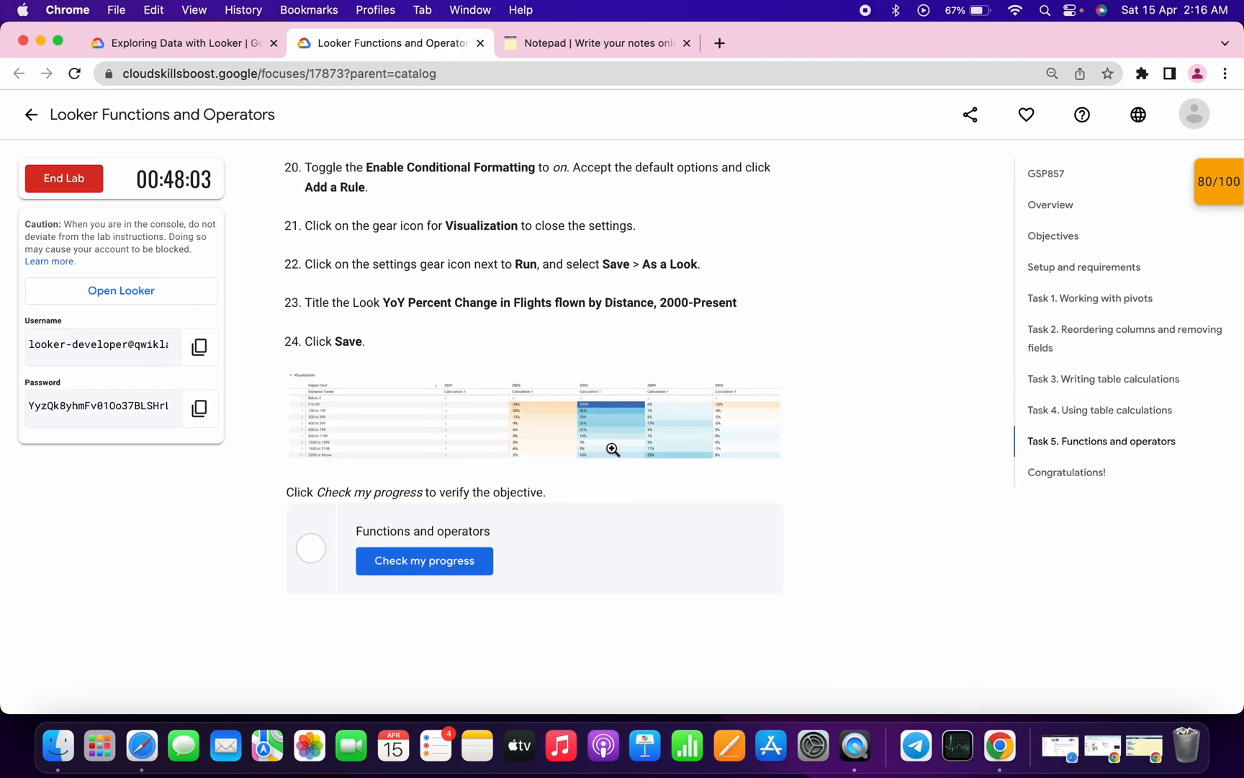
key(ctrl+Right)
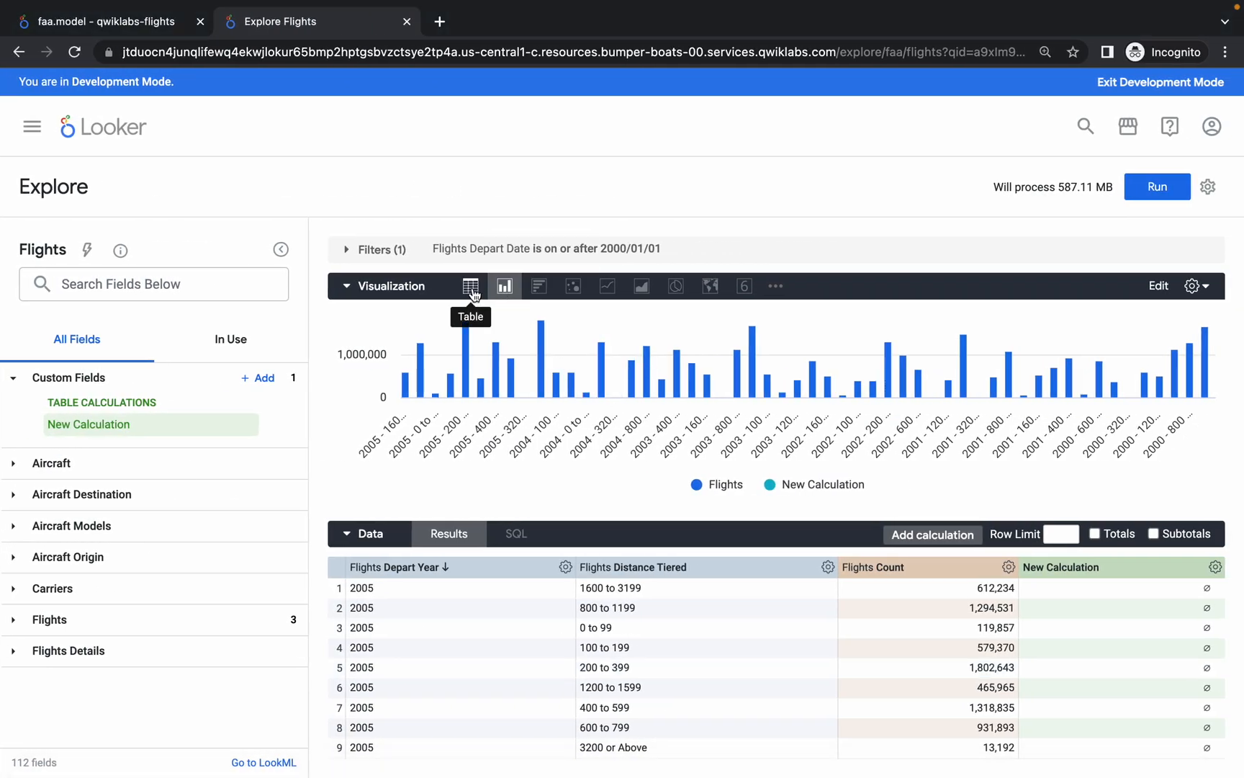
click(472, 294)
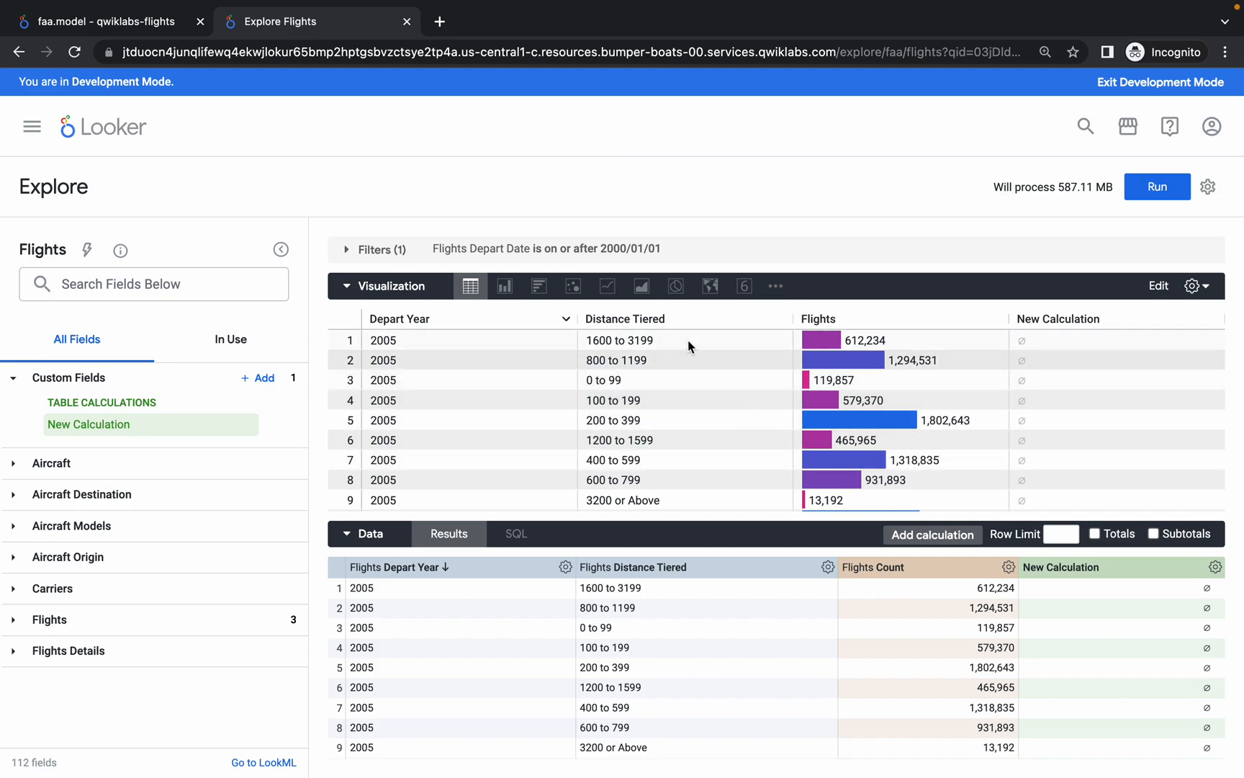
Review the lab's "Use a function" steps for pivoting the Depart Date Year dimension and return to the Flights Explore.
key(ctrl+Left)
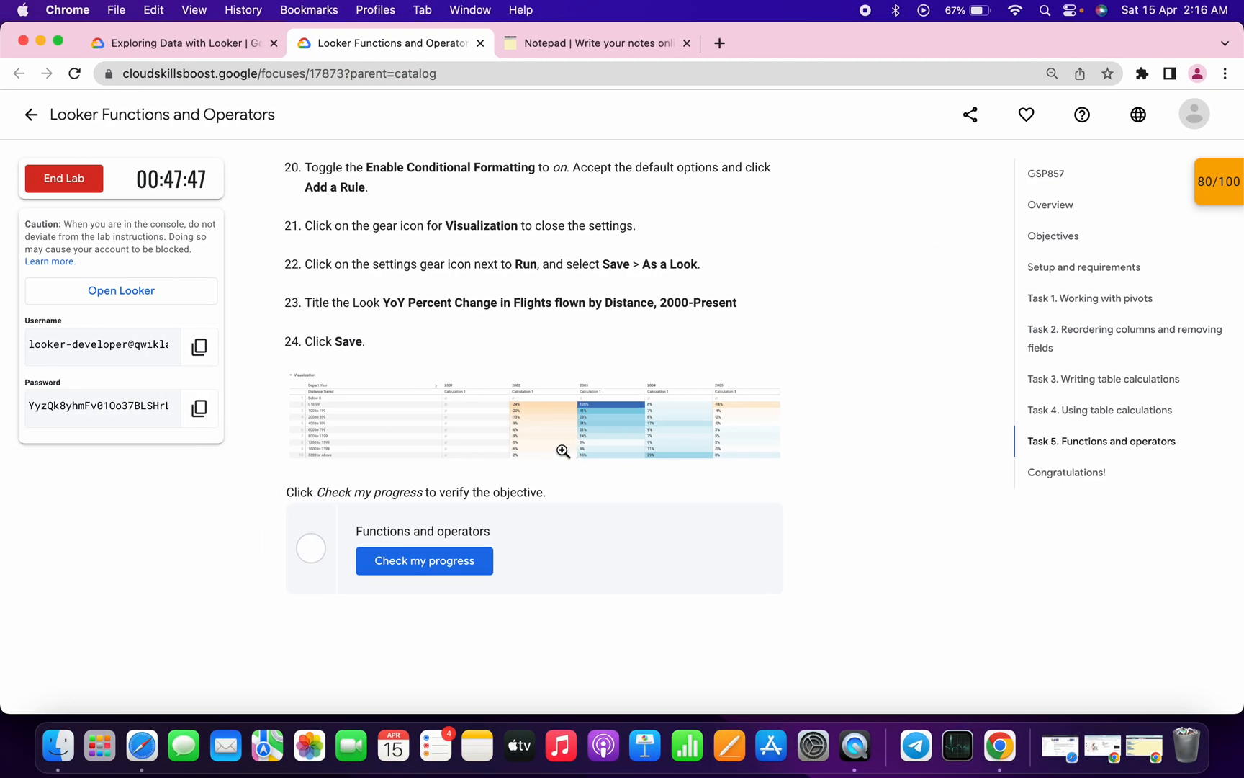
scroll(564, 451, up, 15)
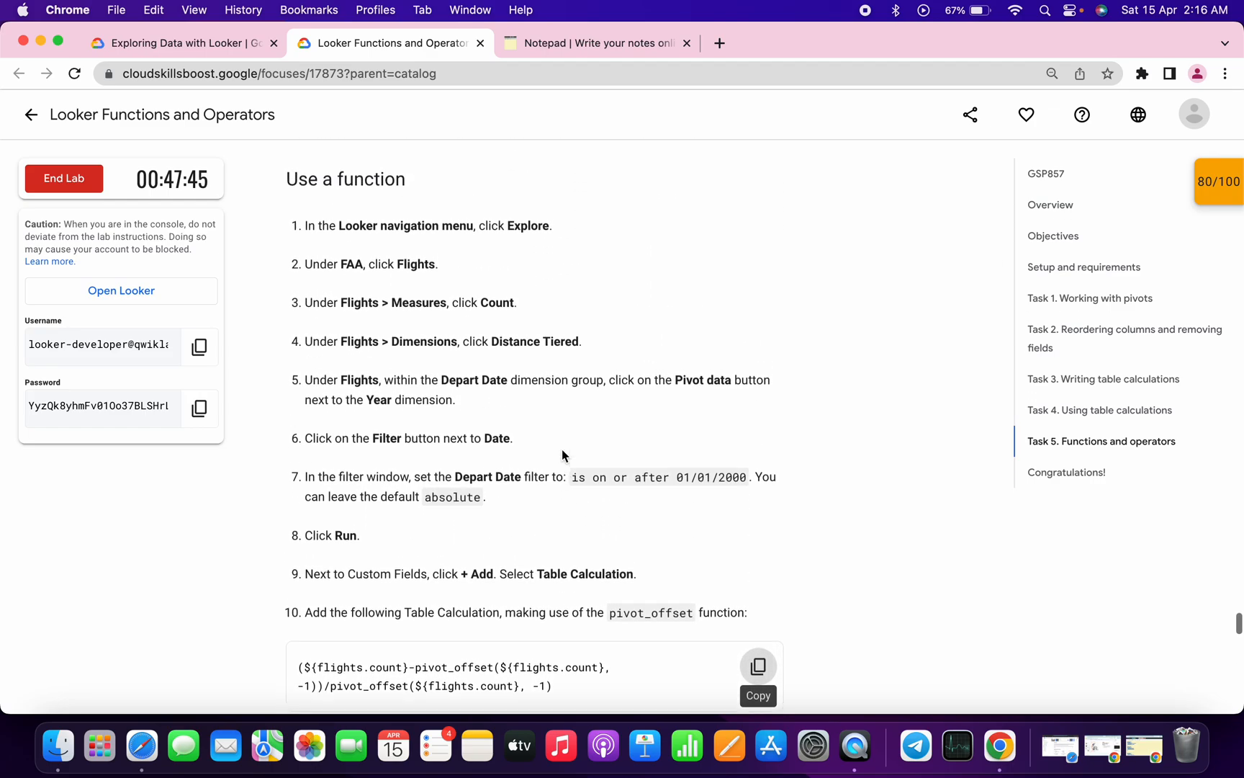
scroll(563, 450, up, 1)
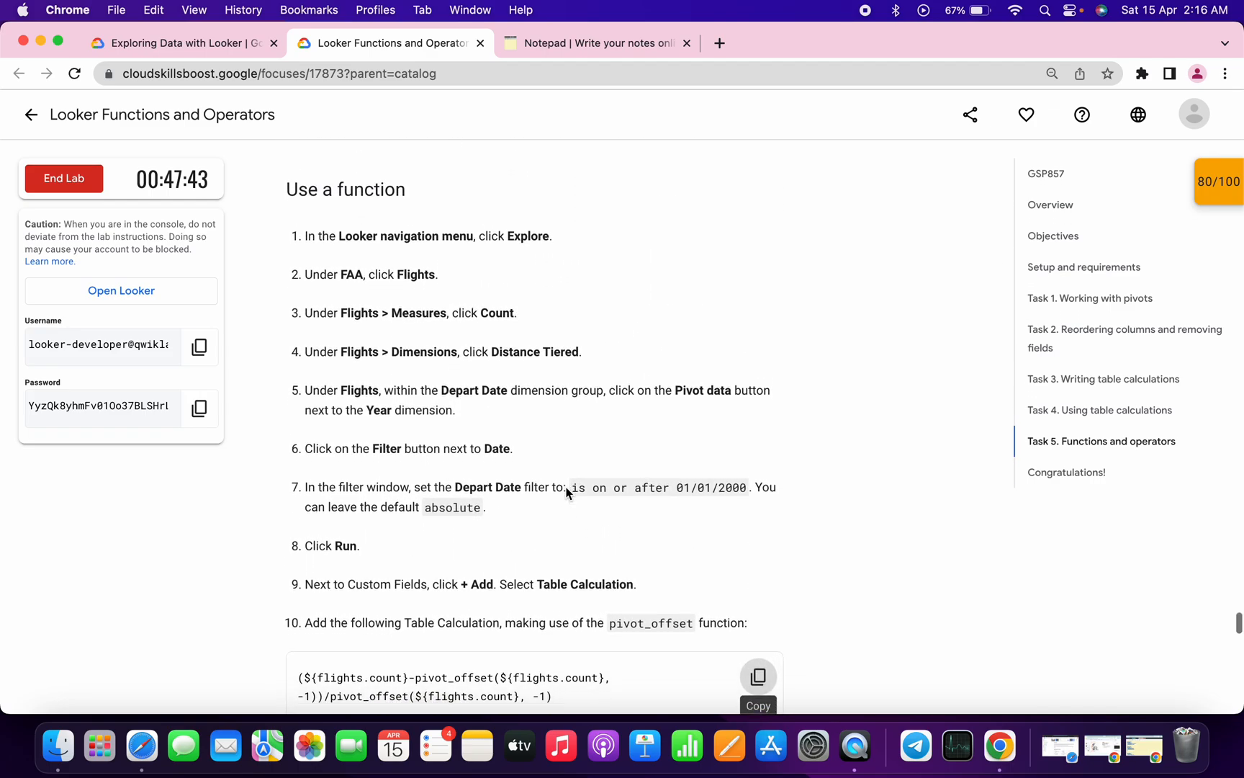
scroll(567, 491, down, 1)
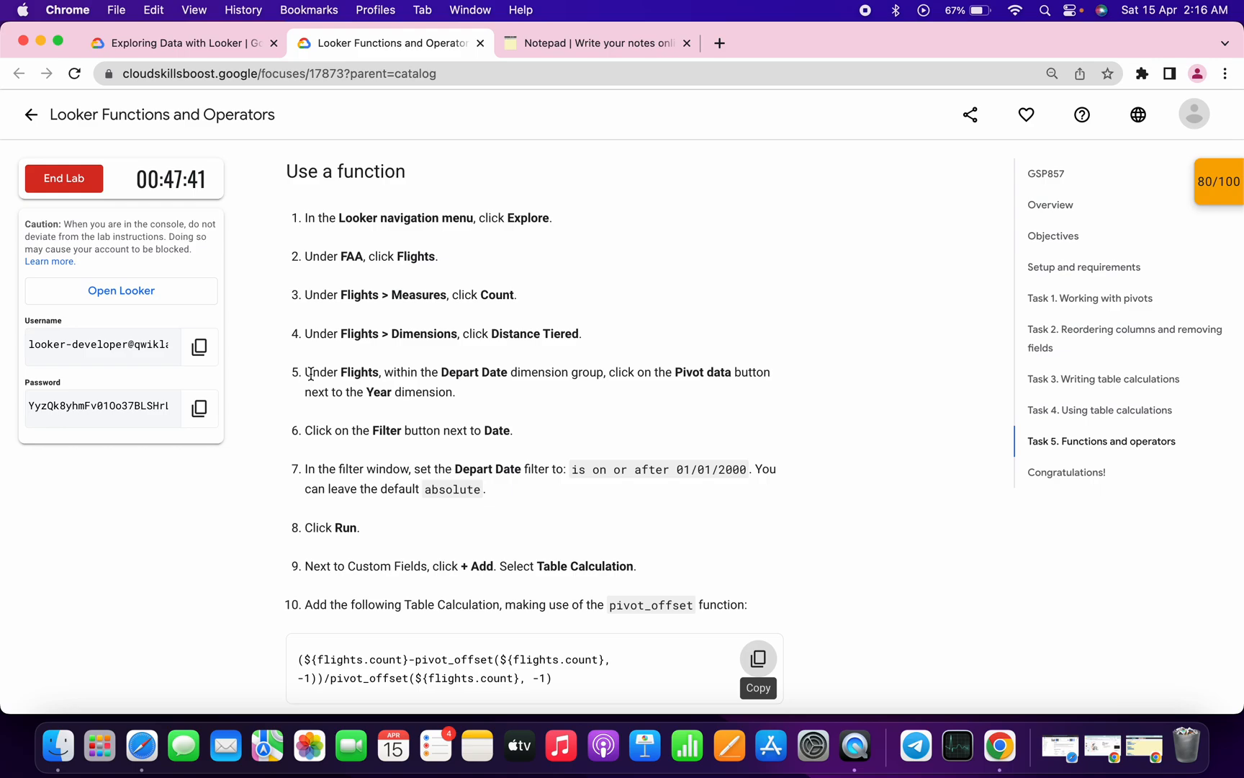
drag(304, 373, 499, 396)
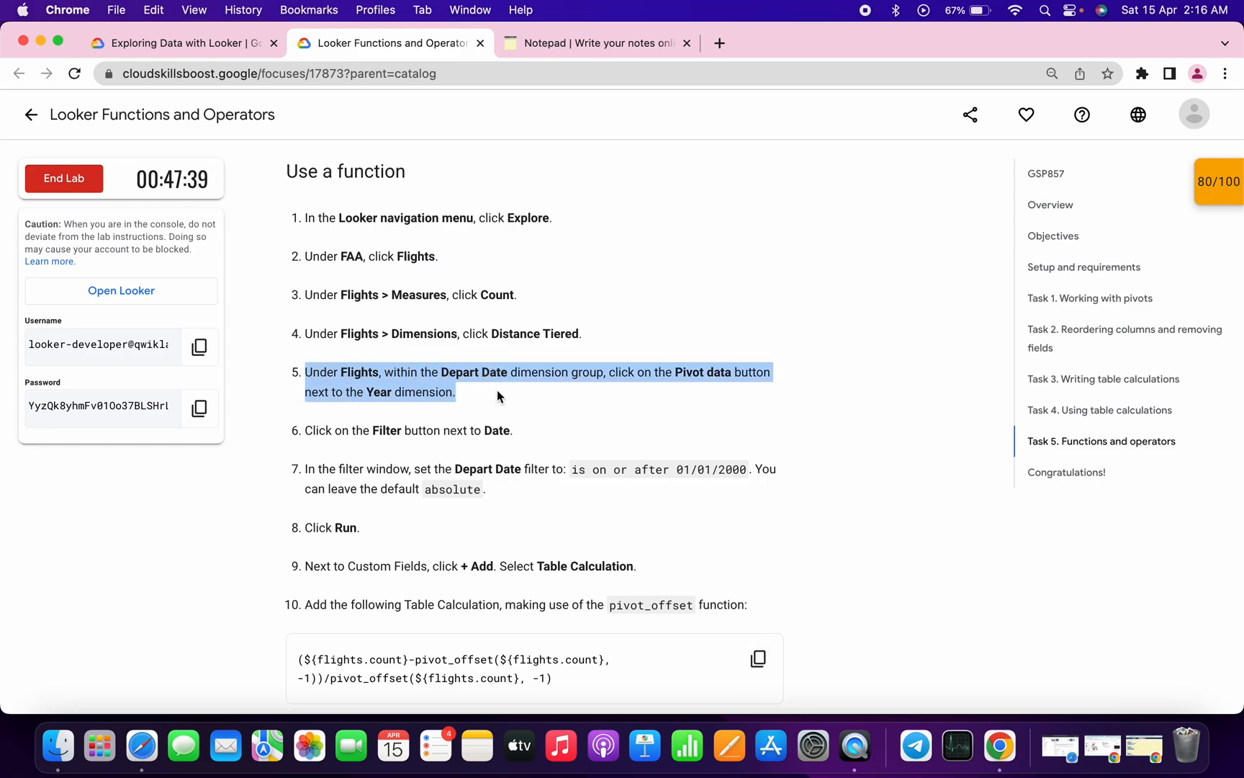
click(605, 399)
drag(675, 371, 735, 379)
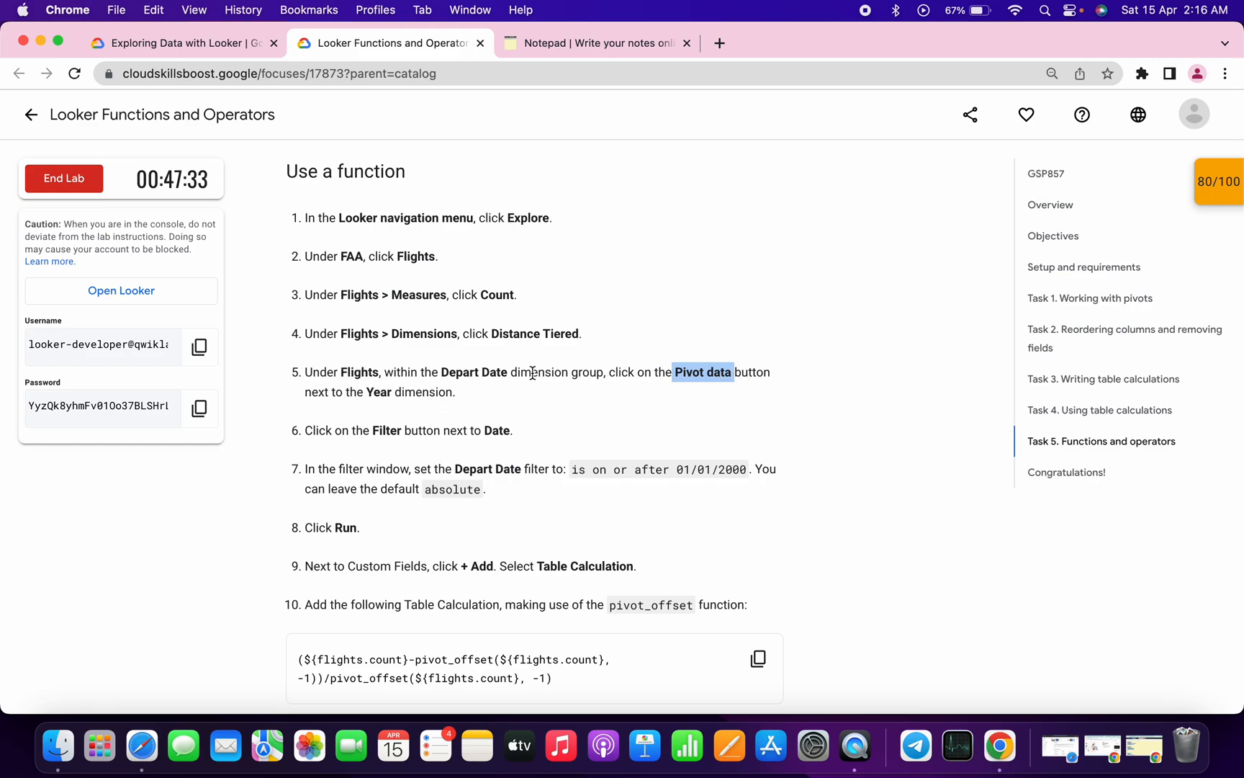
key(ctrl+Right)
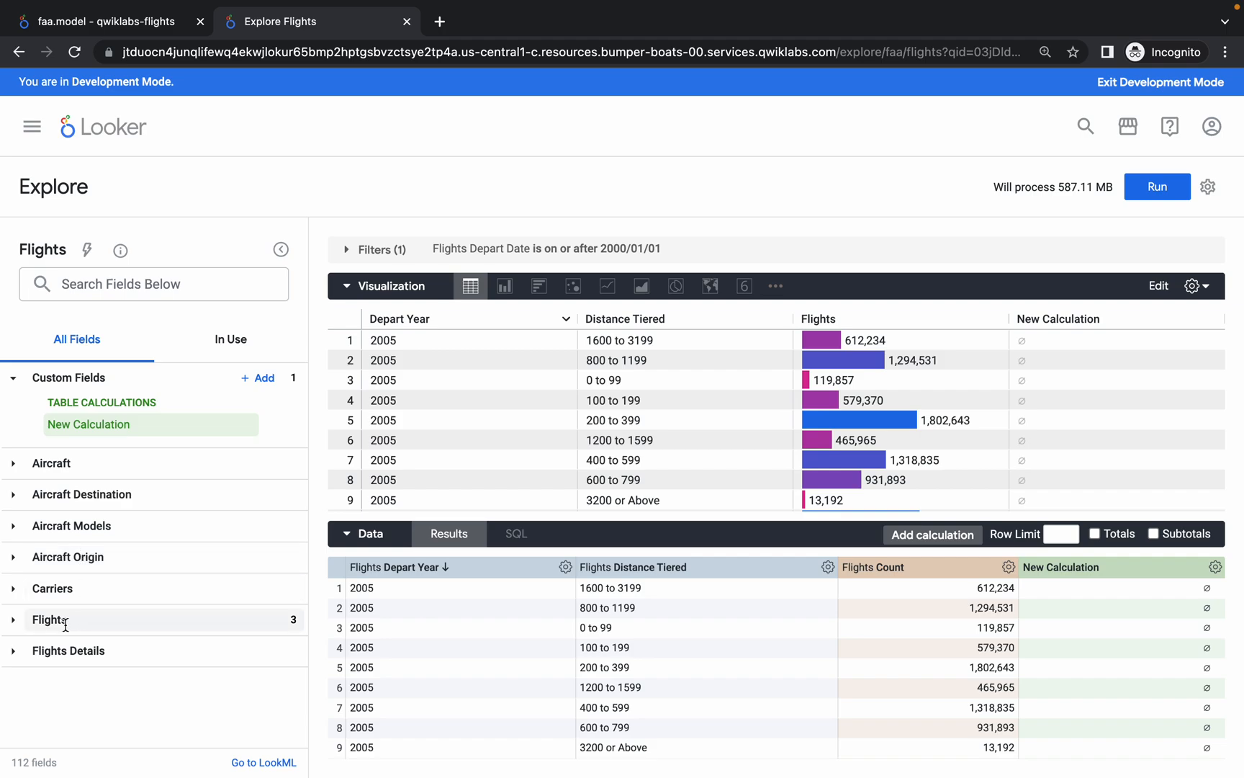
Pivot the data on the Year dimension of the Flights Depart Date group and run the query.
click(59, 620)
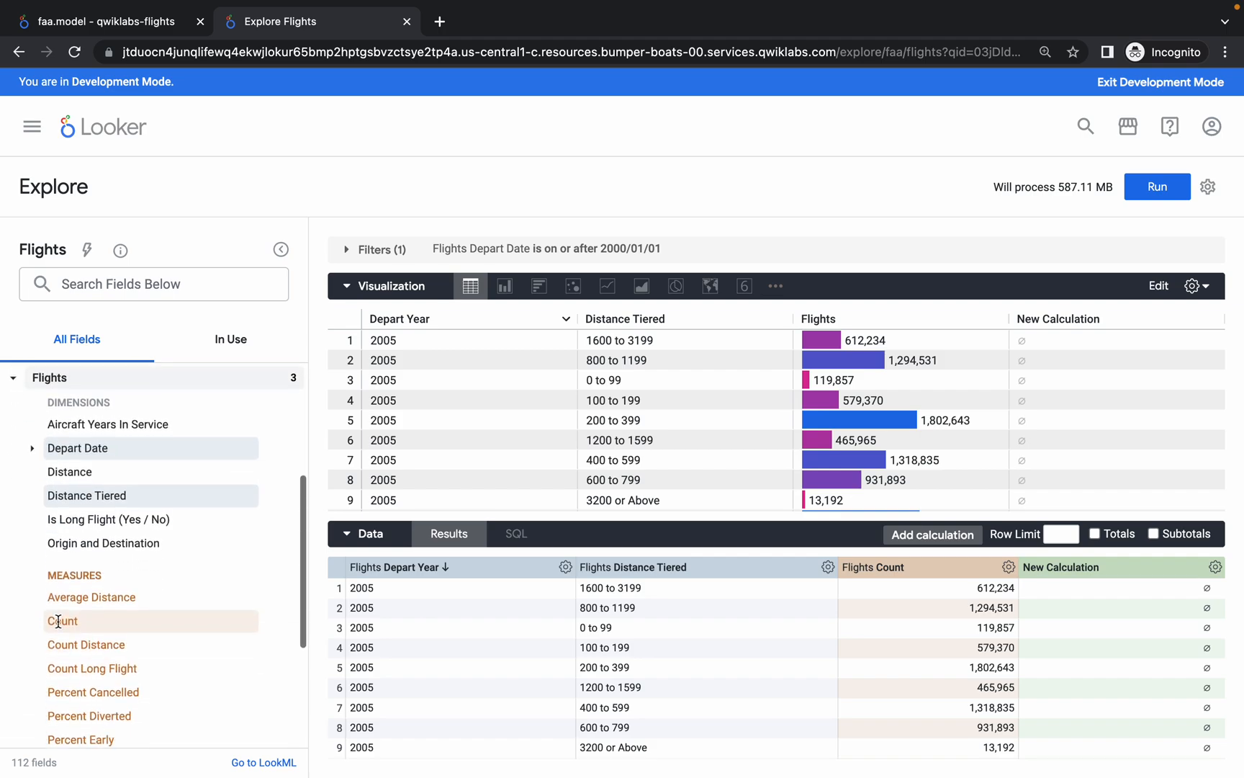
scroll(58, 621, up, 1)
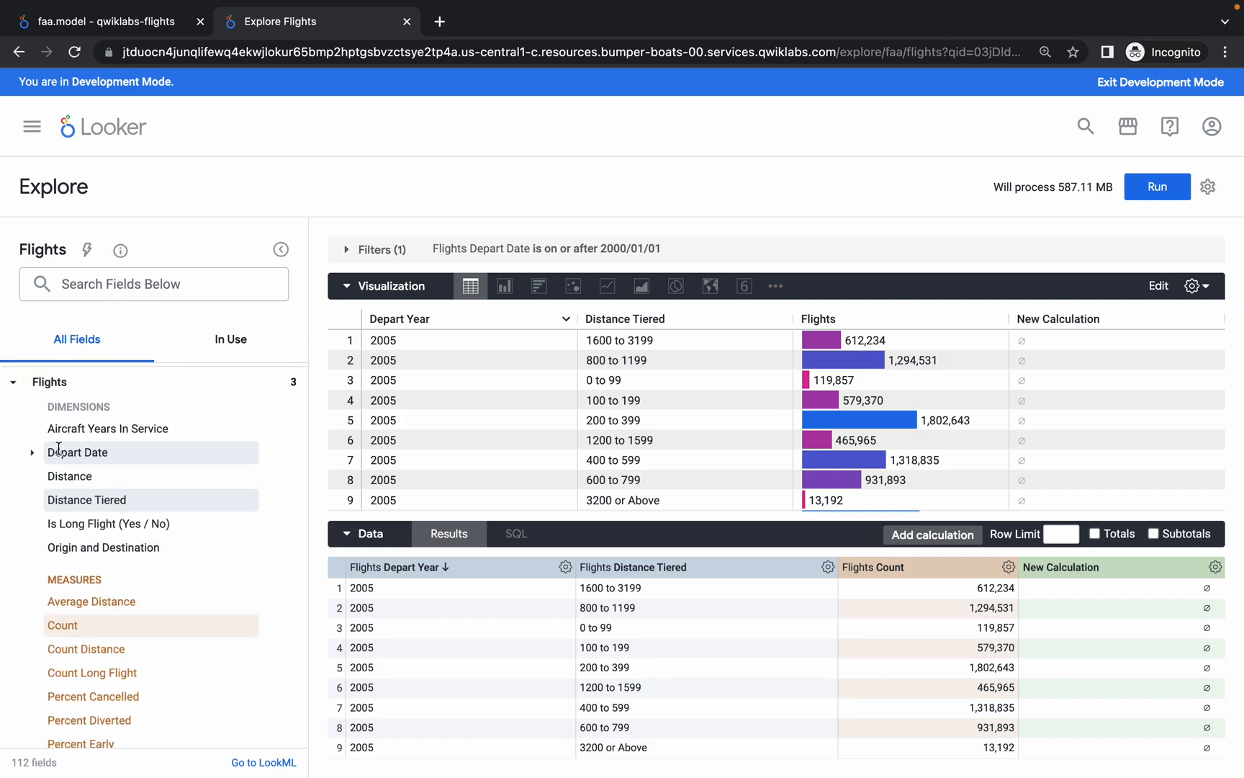
click(81, 454)
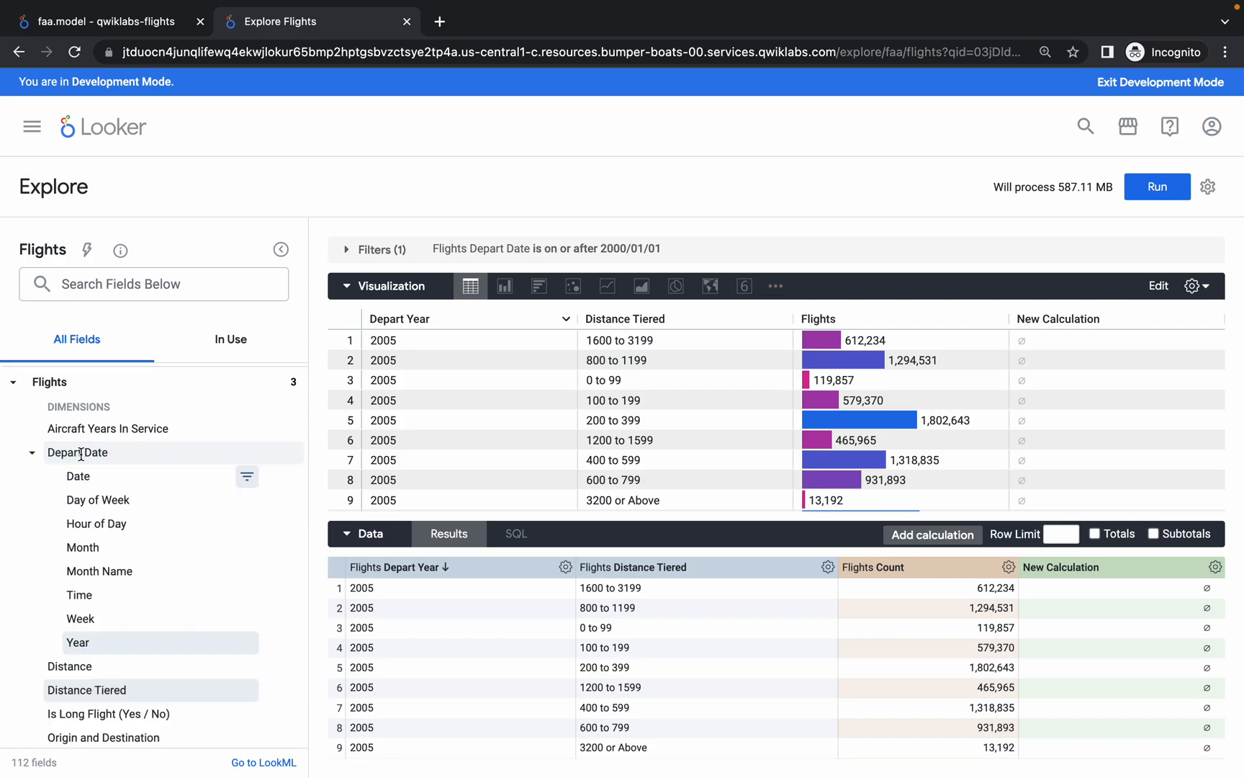
key(ctrl+Left)
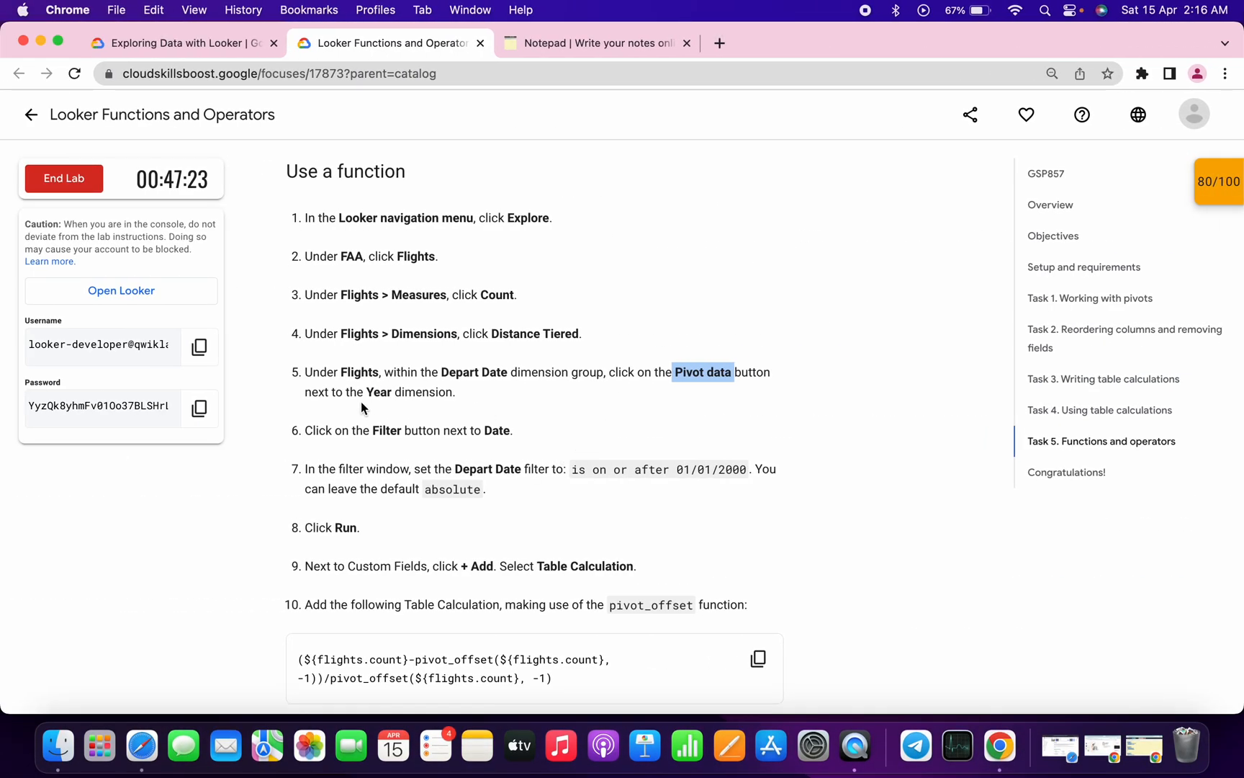
double_click(379, 391)
key(ctrl+Right)
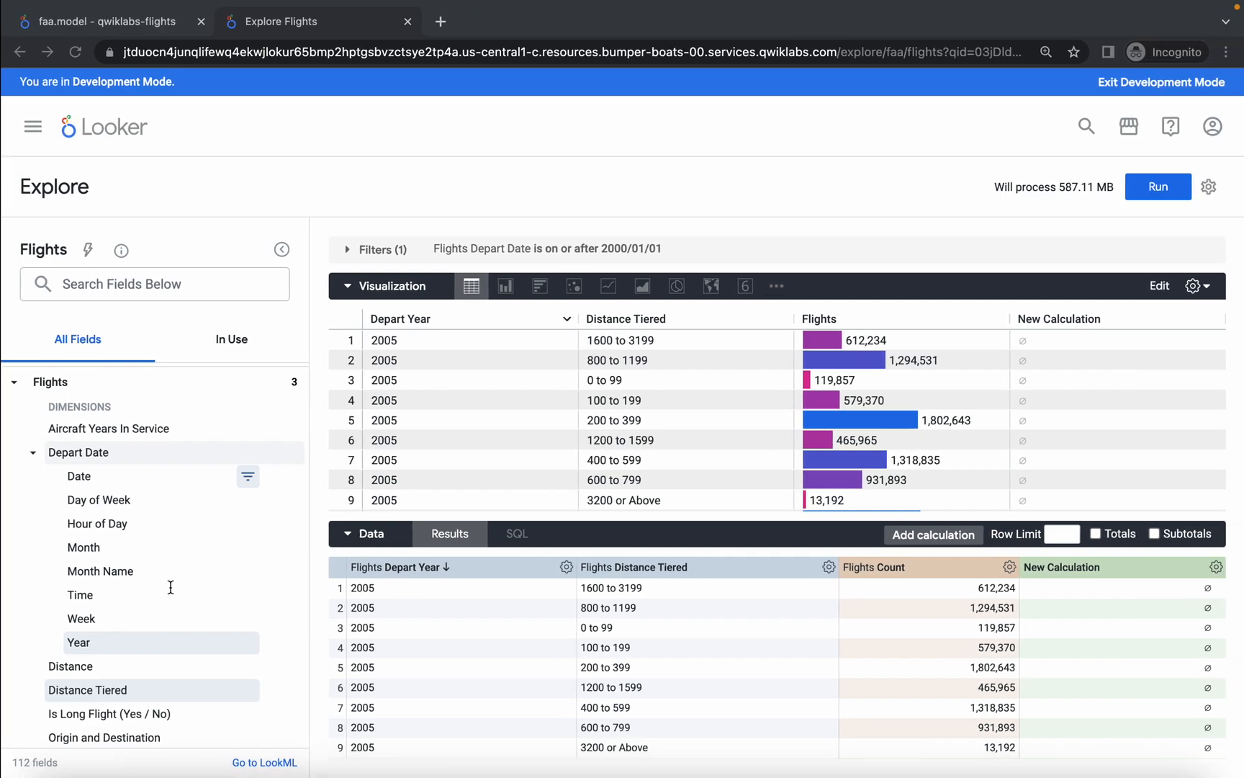
scroll(171, 587, down, 2)
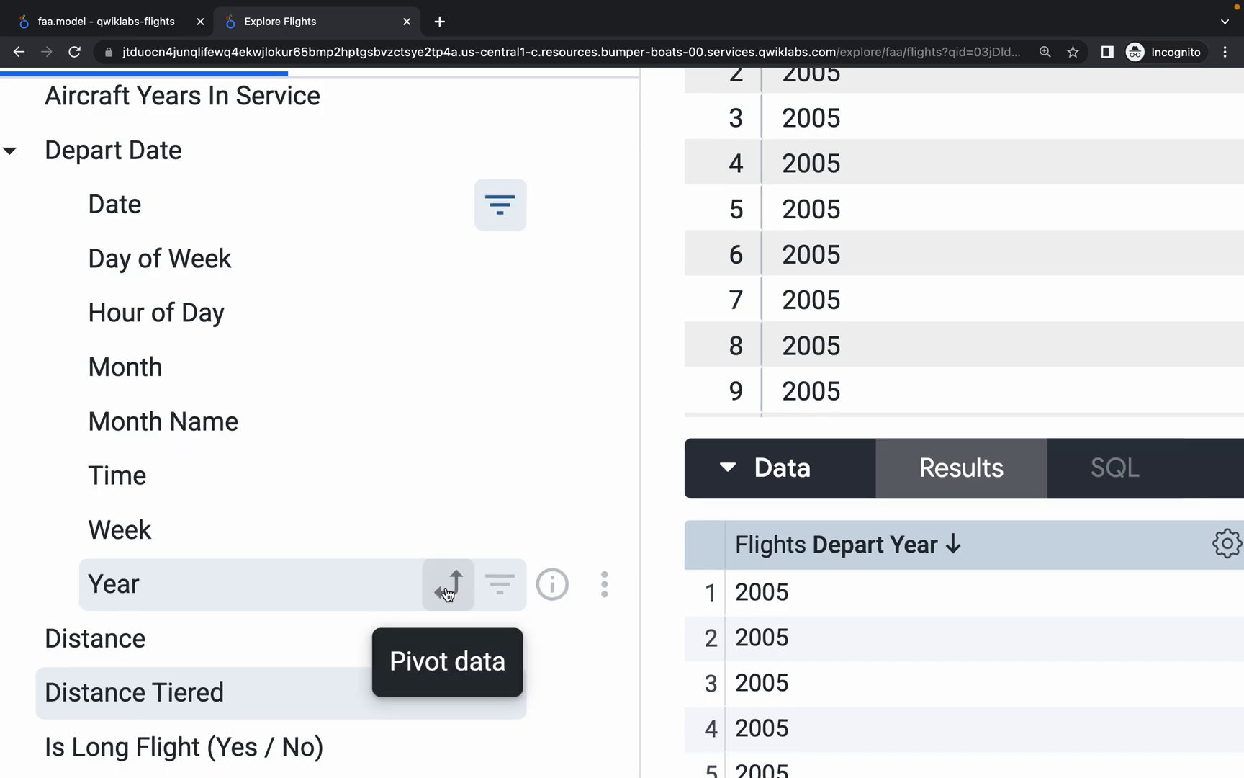
click(447, 591)
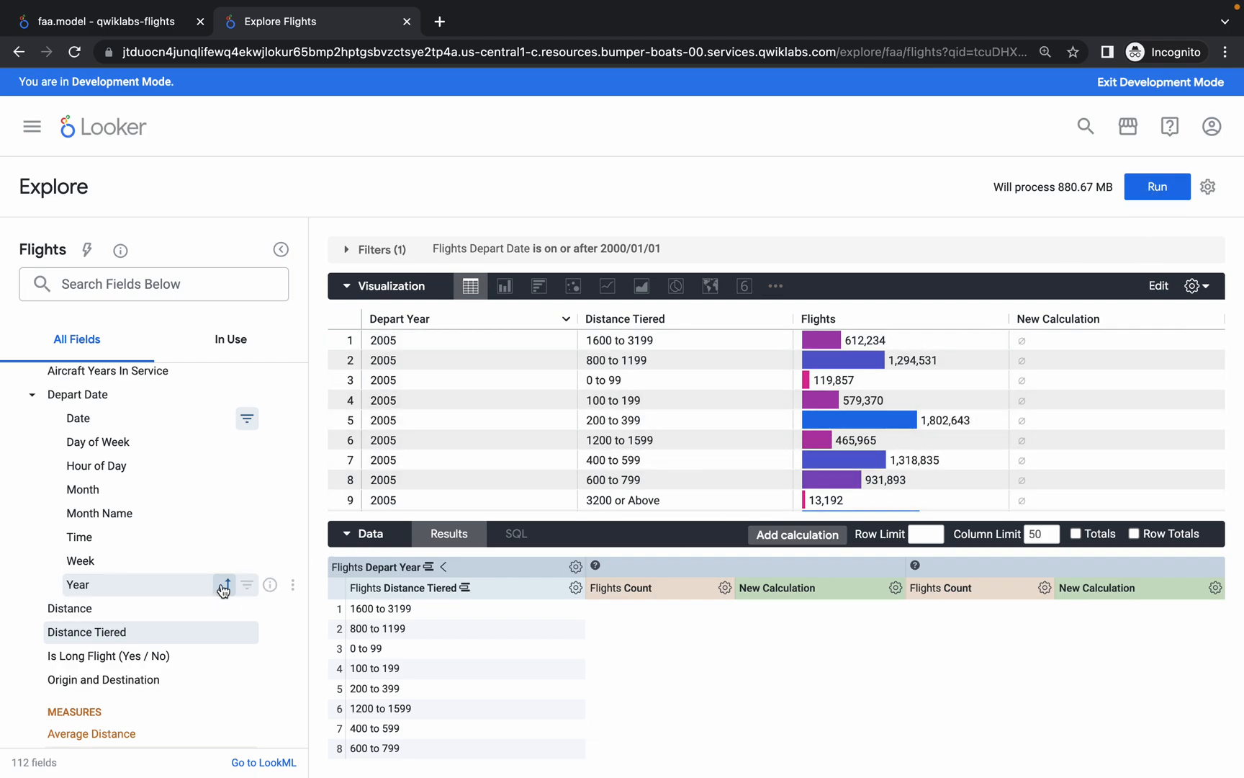
click(1161, 189)
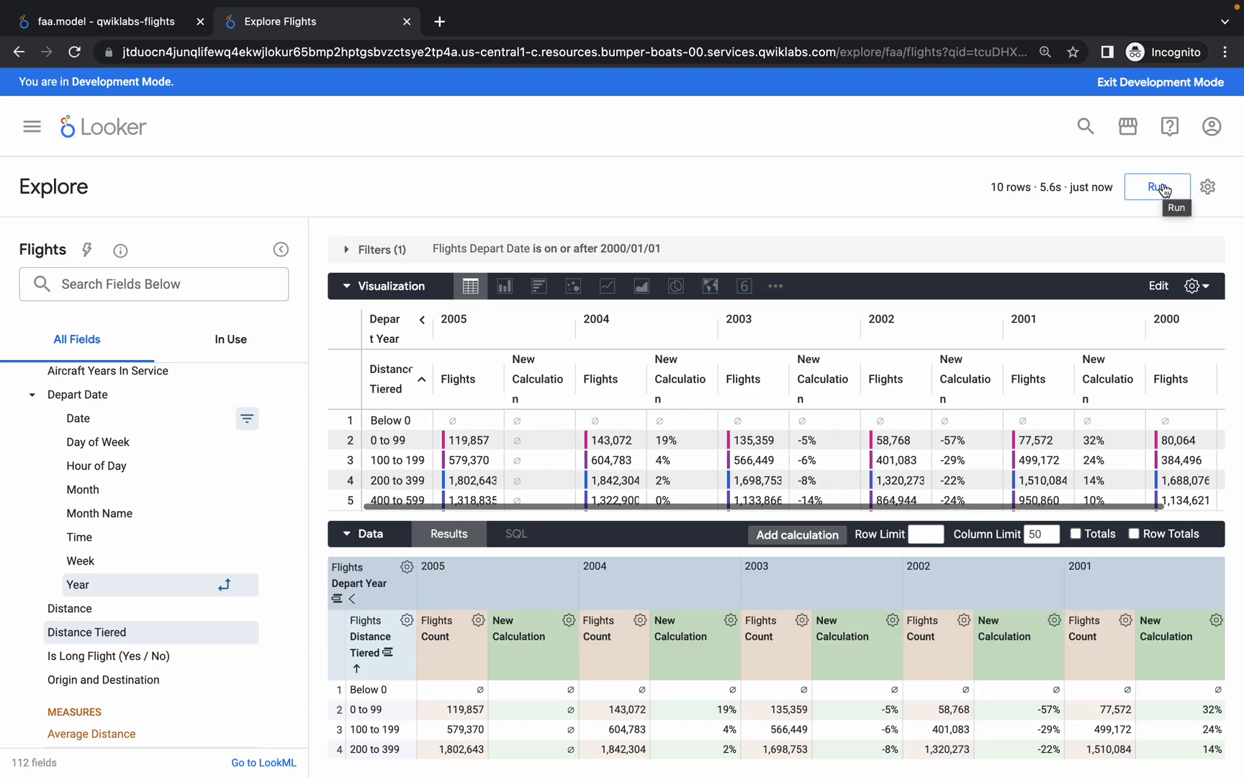
Following lab step 20, enable conditional formatting for the table visualization and add a rule with the default options.
scroll(961, 379, down, 1)
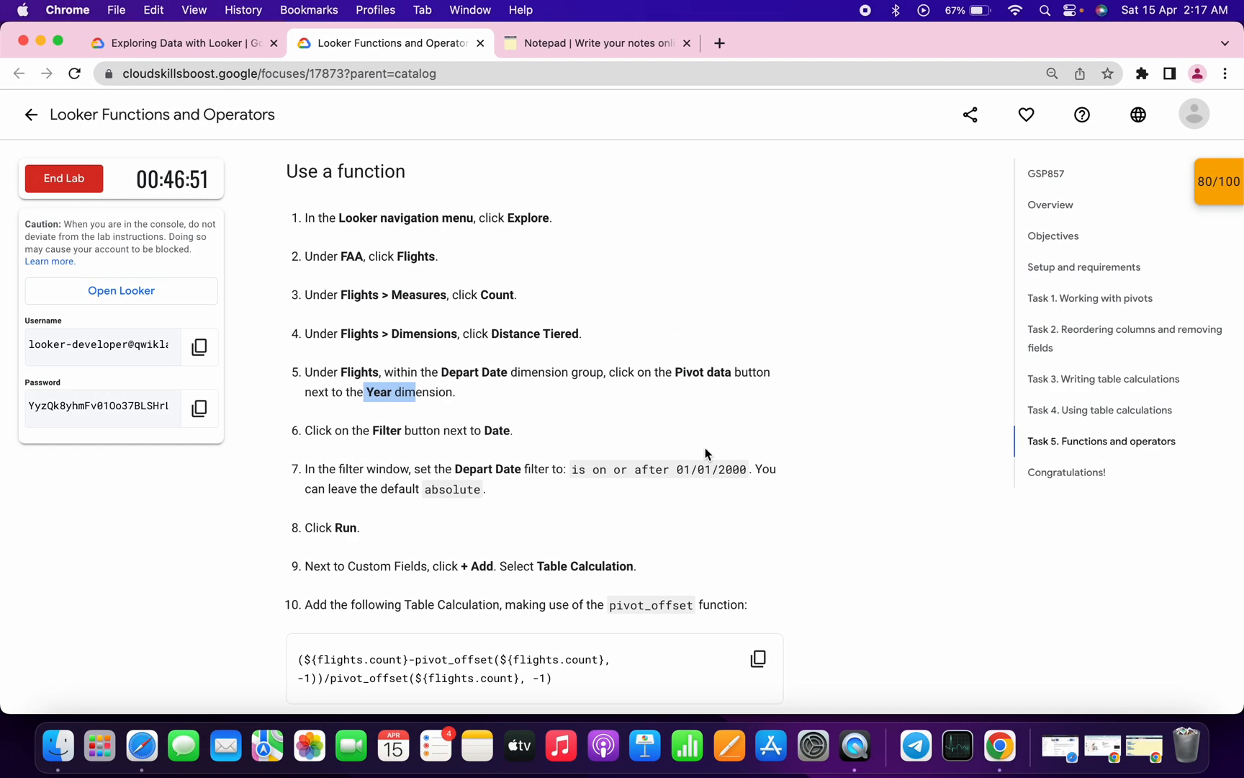
scroll(705, 447, down, 15)
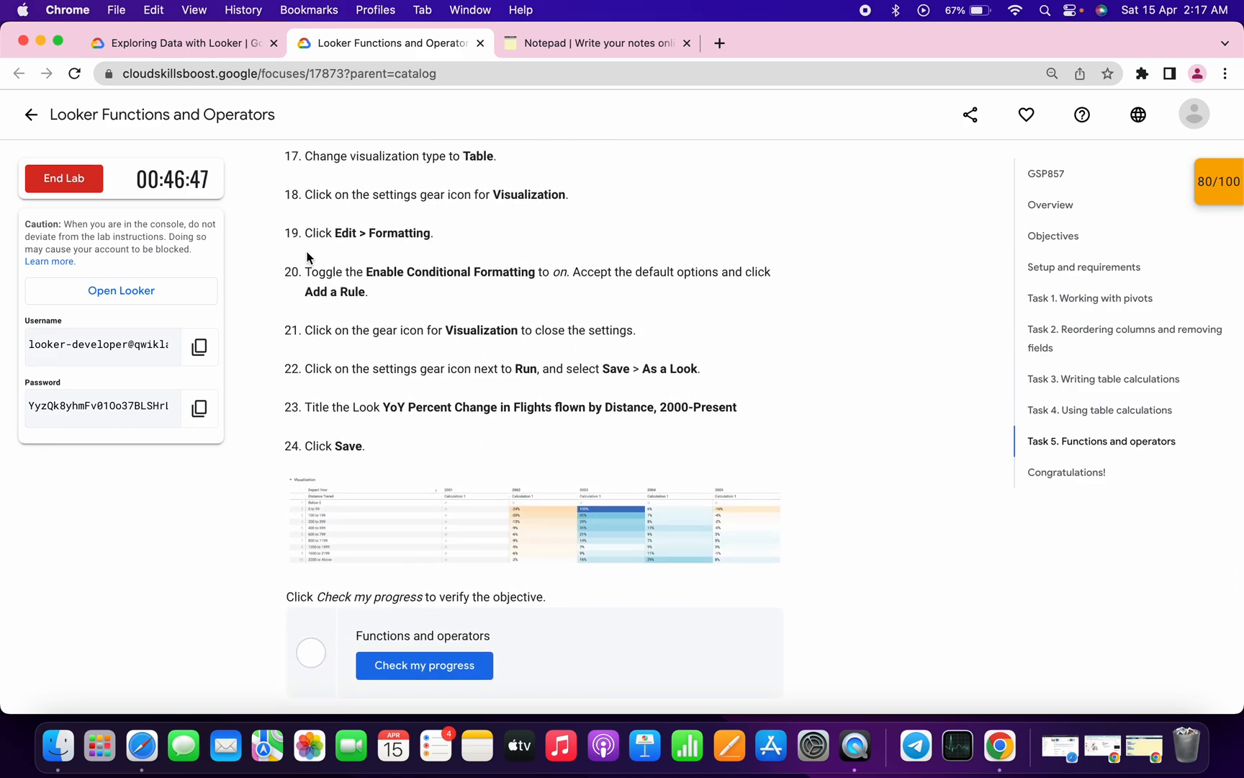
drag(305, 272, 384, 295)
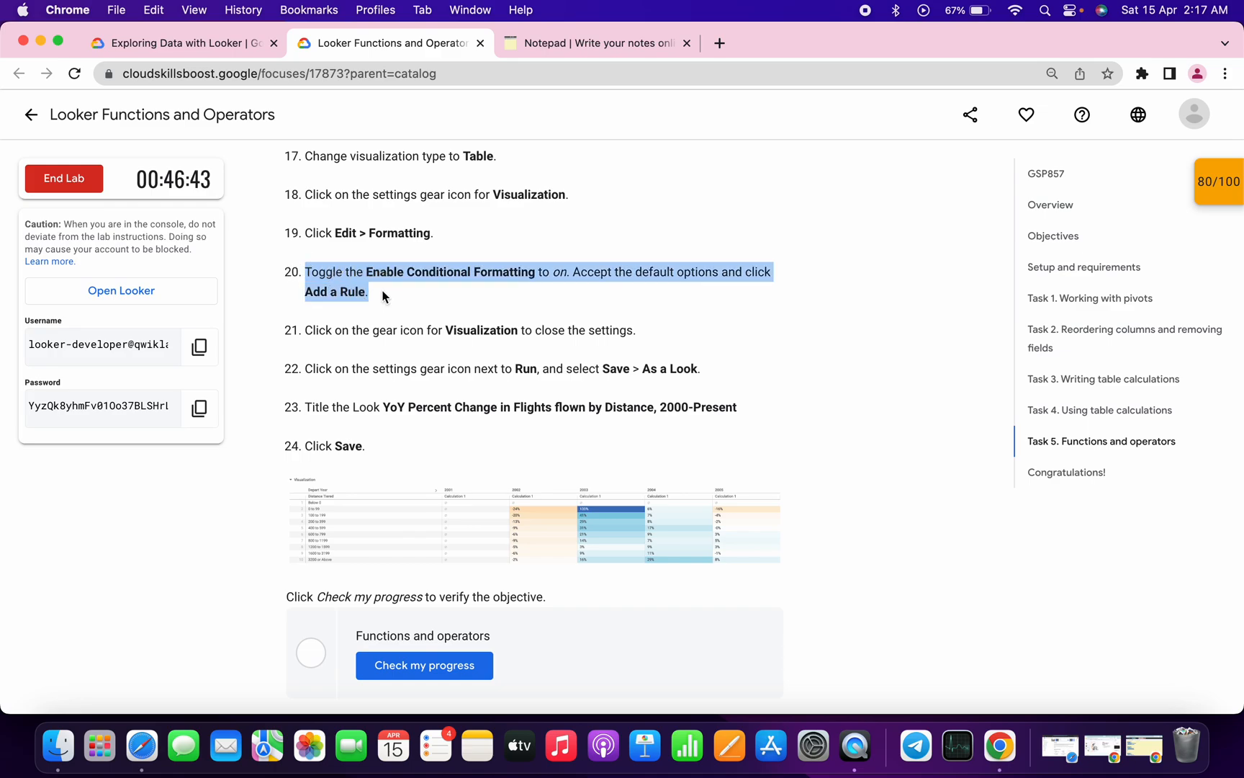
key(ctrl+Right)
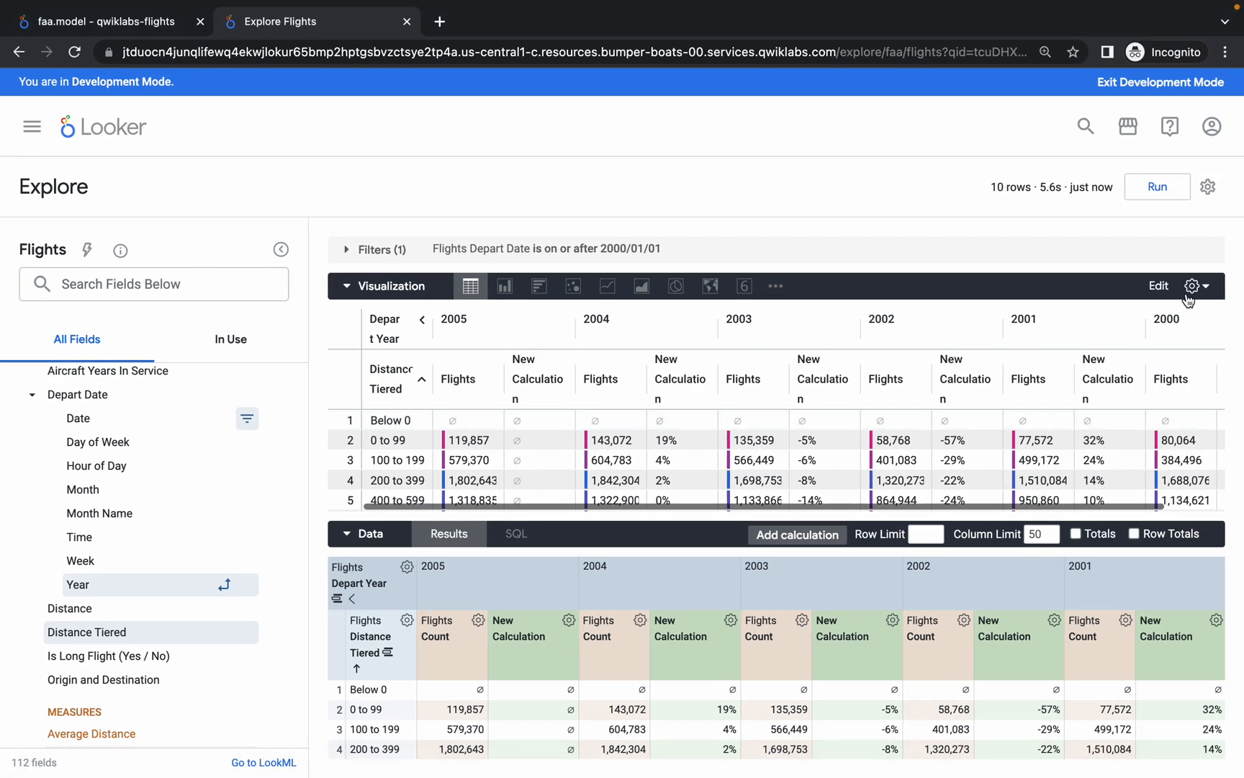
click(1159, 286)
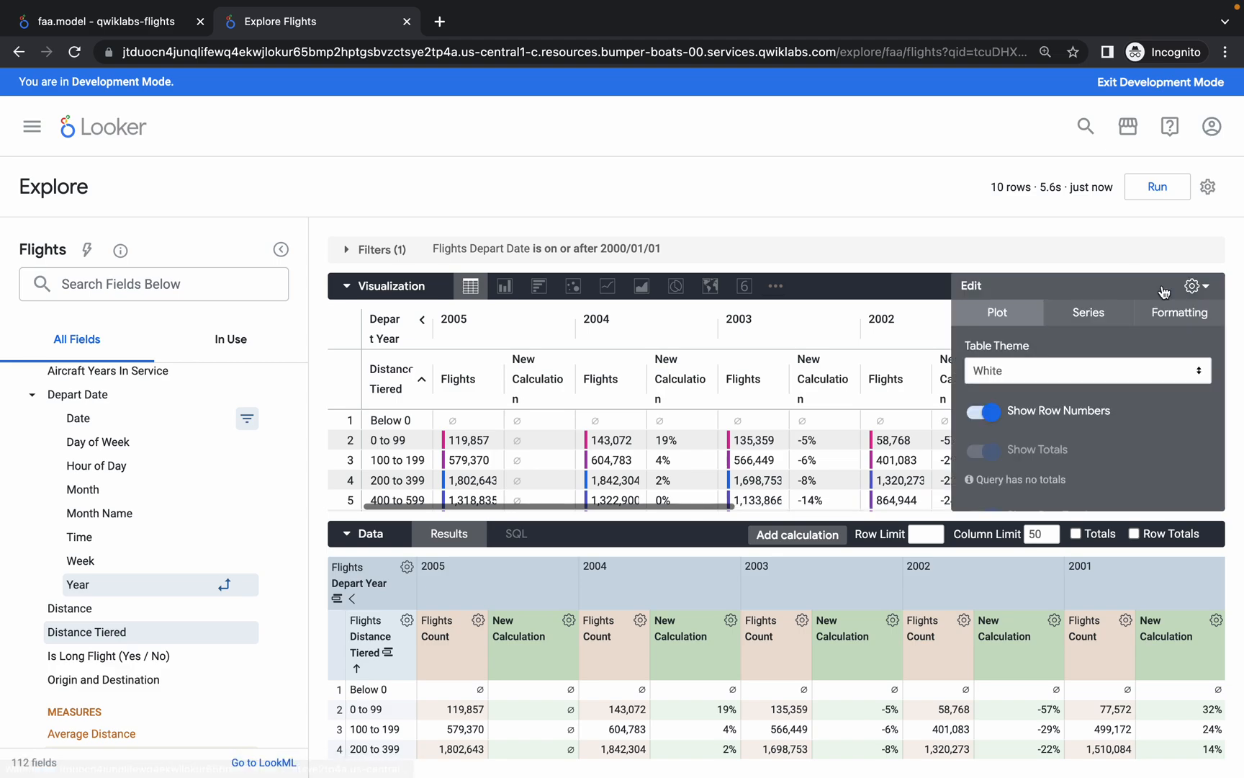
click(1180, 317)
scroll(1080, 418, down, 2)
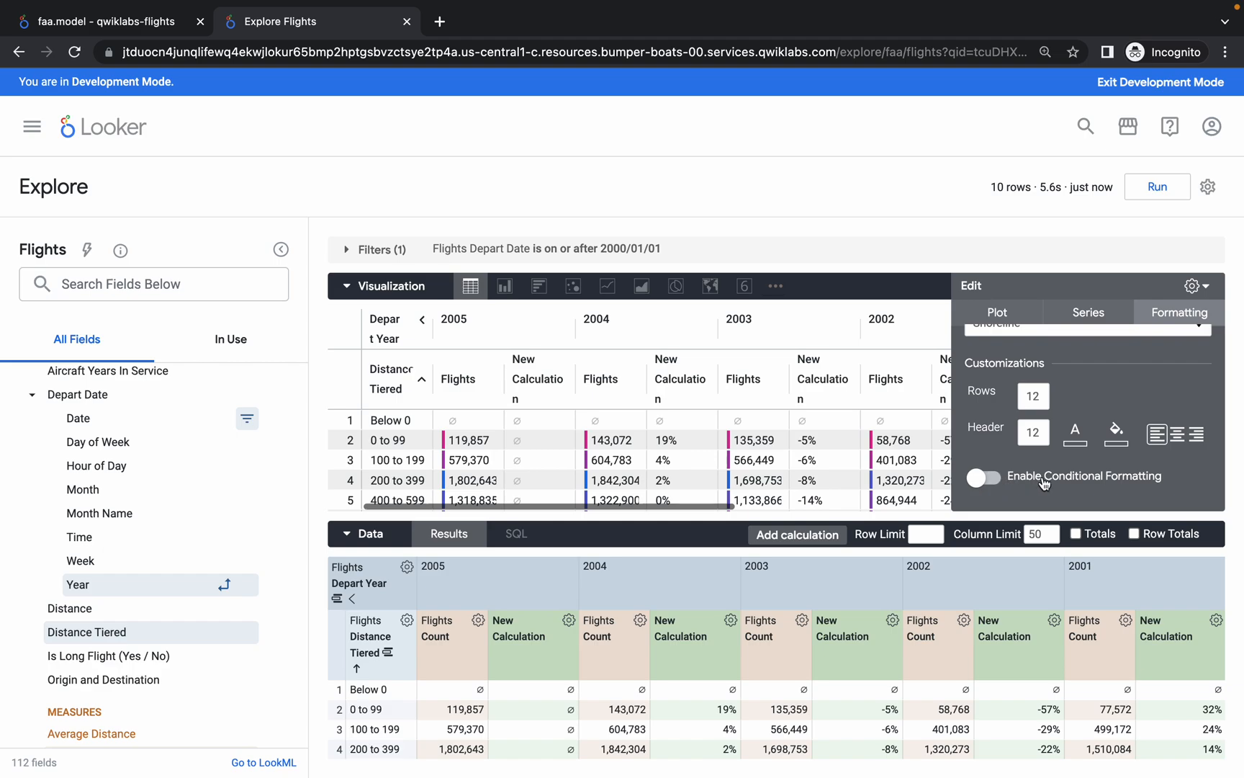
click(980, 478)
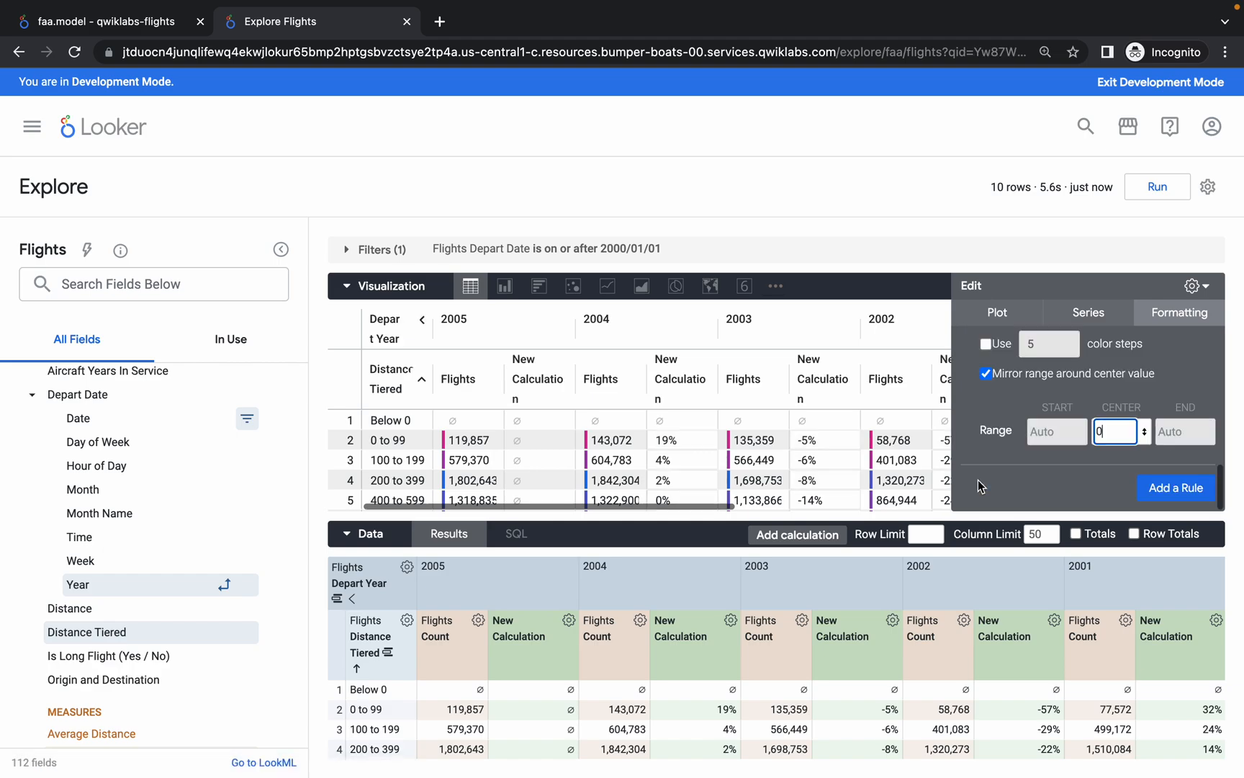
click(1181, 497)
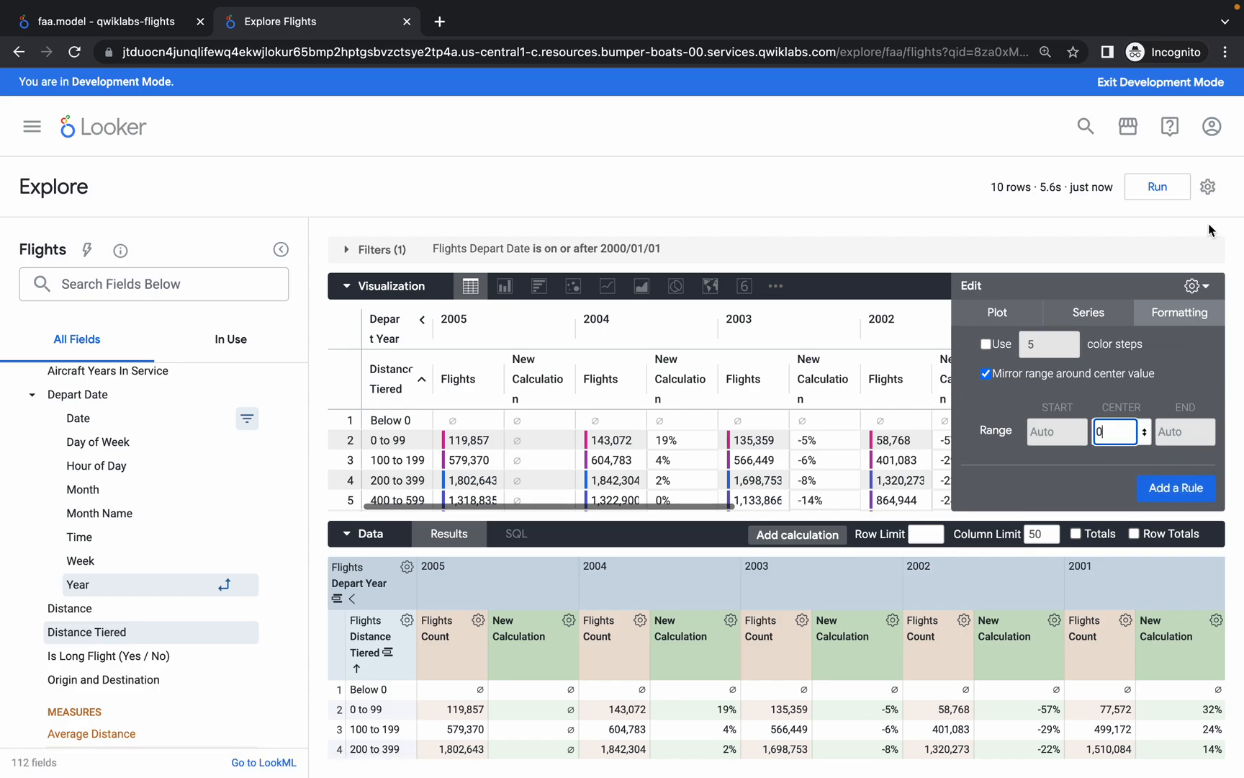
Copy the Look title "YoY Percent Change in Flights flown by Distance, 2000-Present" from the lab instructions and return to the Explore.
key(ctrl+Left)
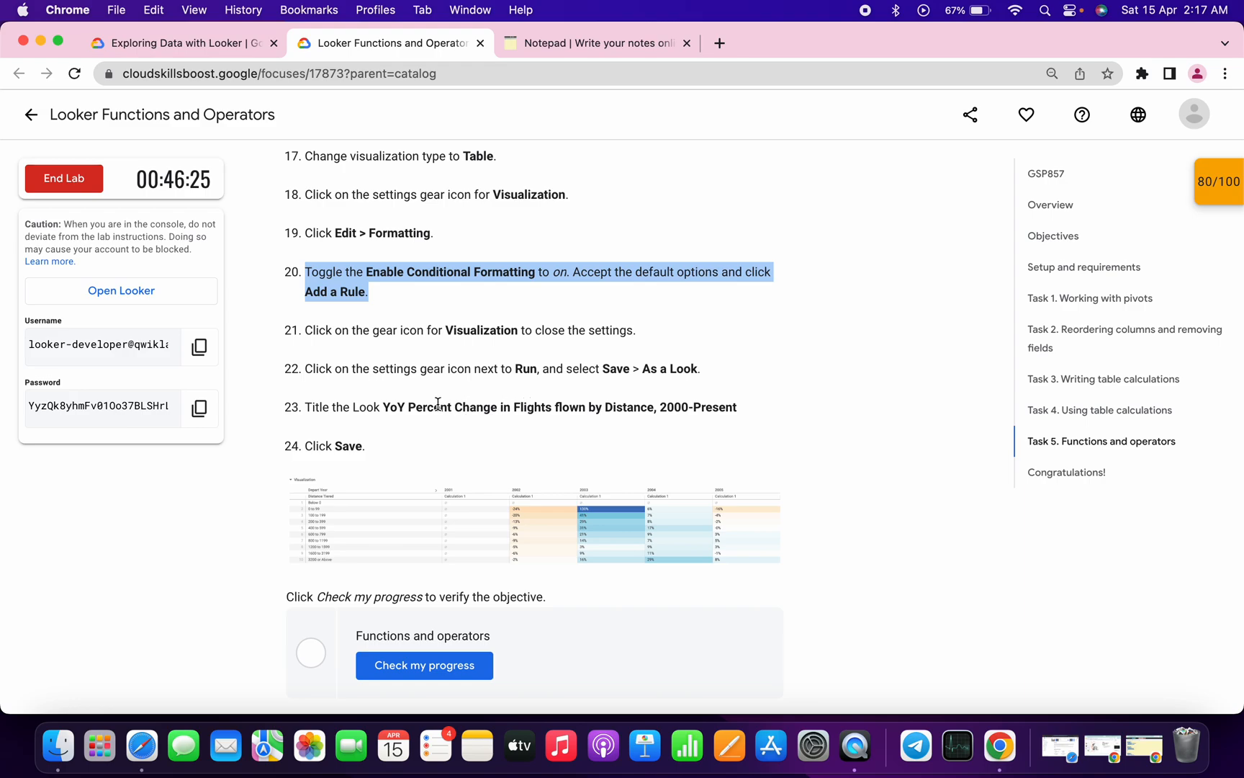
drag(387, 402, 607, 391)
drag(384, 408, 746, 418)
key(super+c)
key(ctrl+Right)
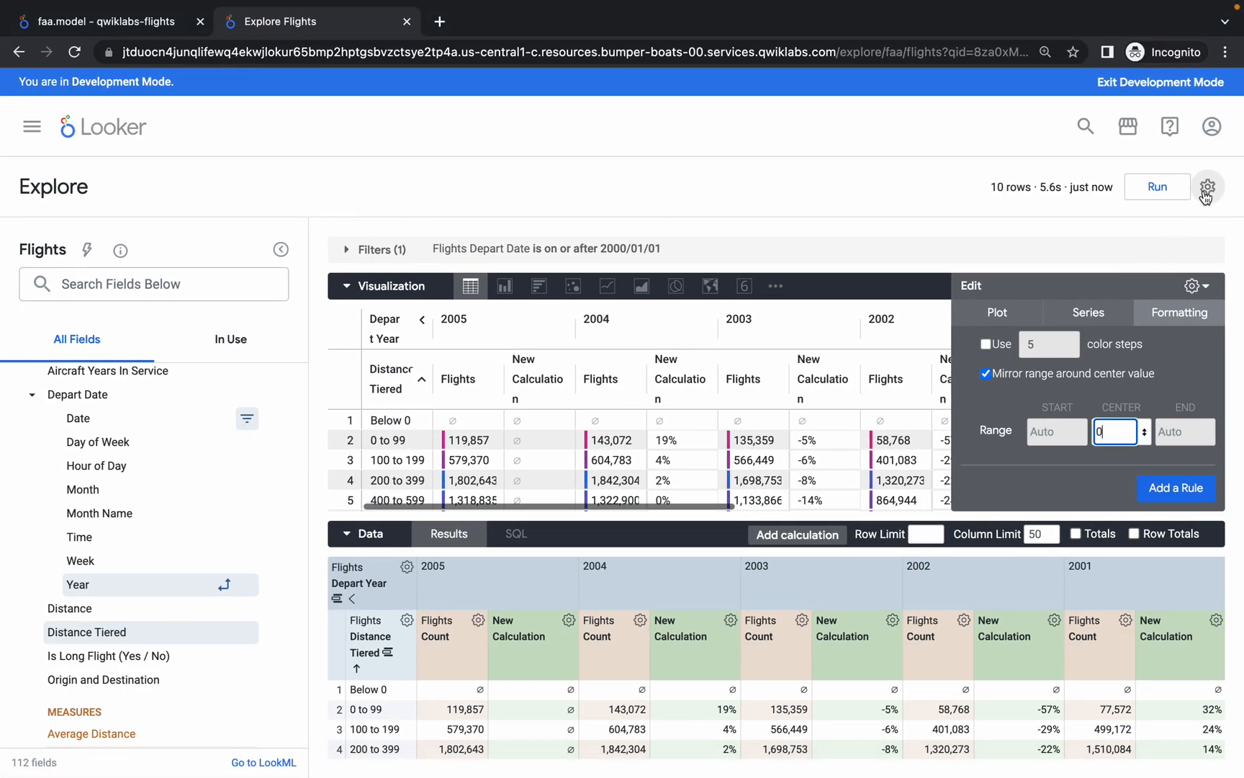
Save the Explore as a Look titled "YoY Percent Change in Flights flown by Distance, 2000-Present".
click(1207, 187)
mouse_move(1109, 247)
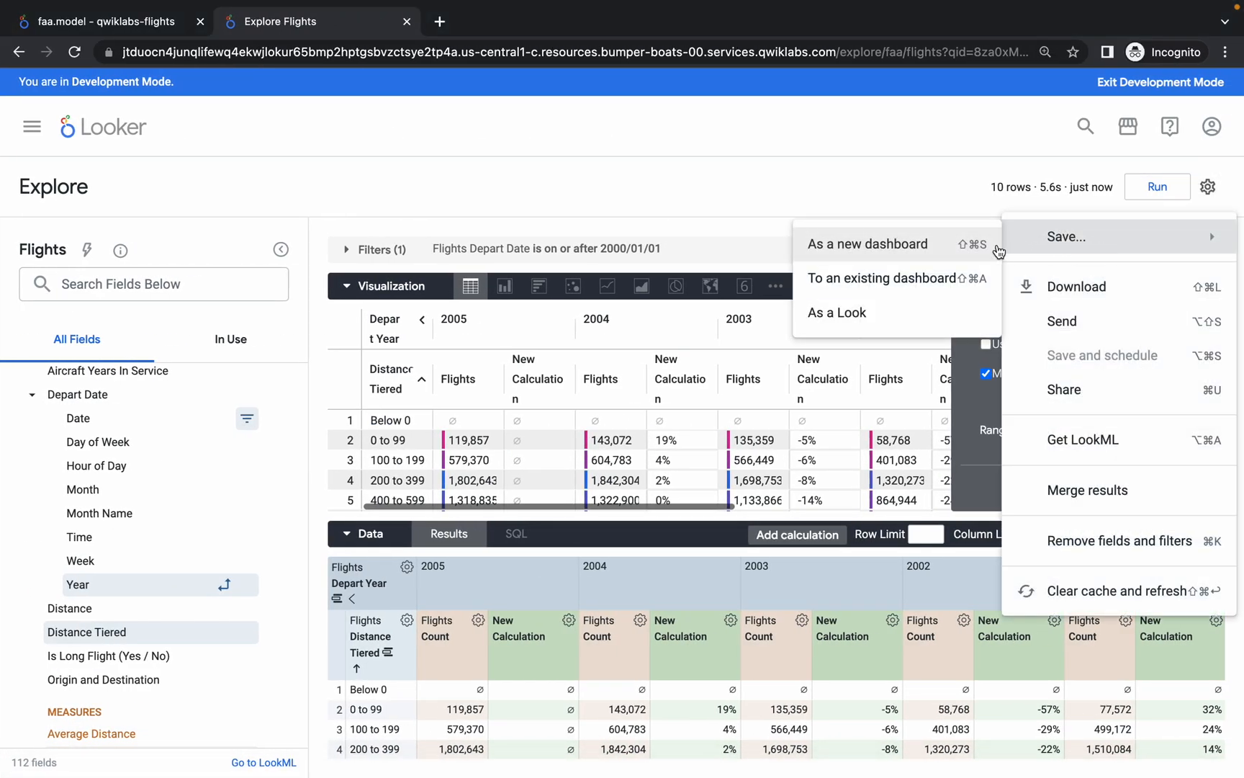
click(871, 314)
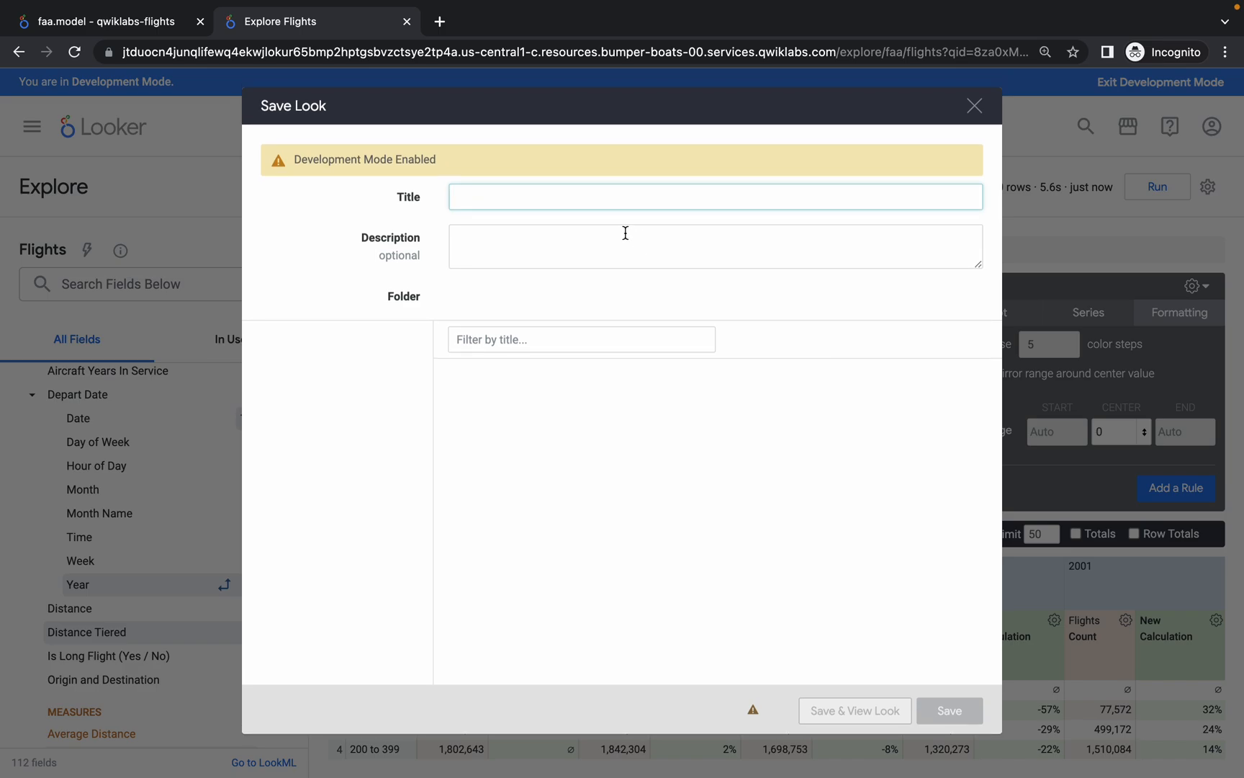
key(super+v)
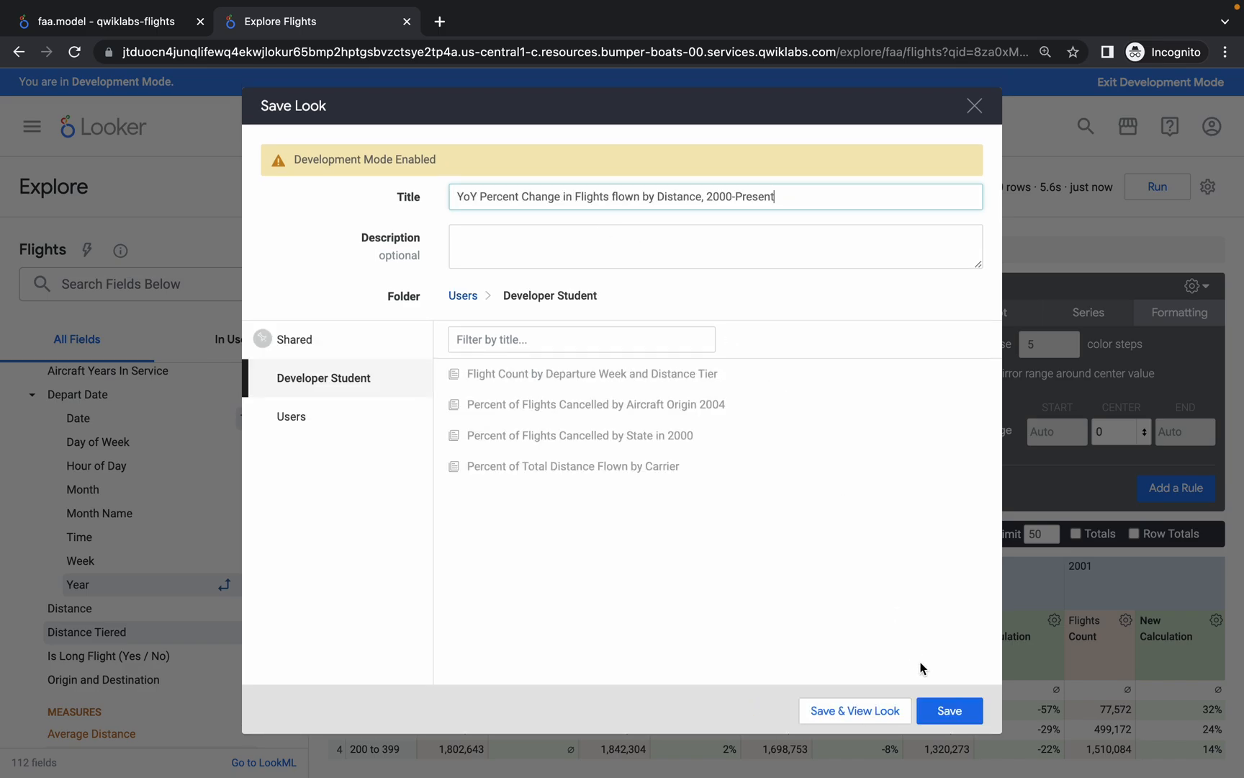
click(947, 710)
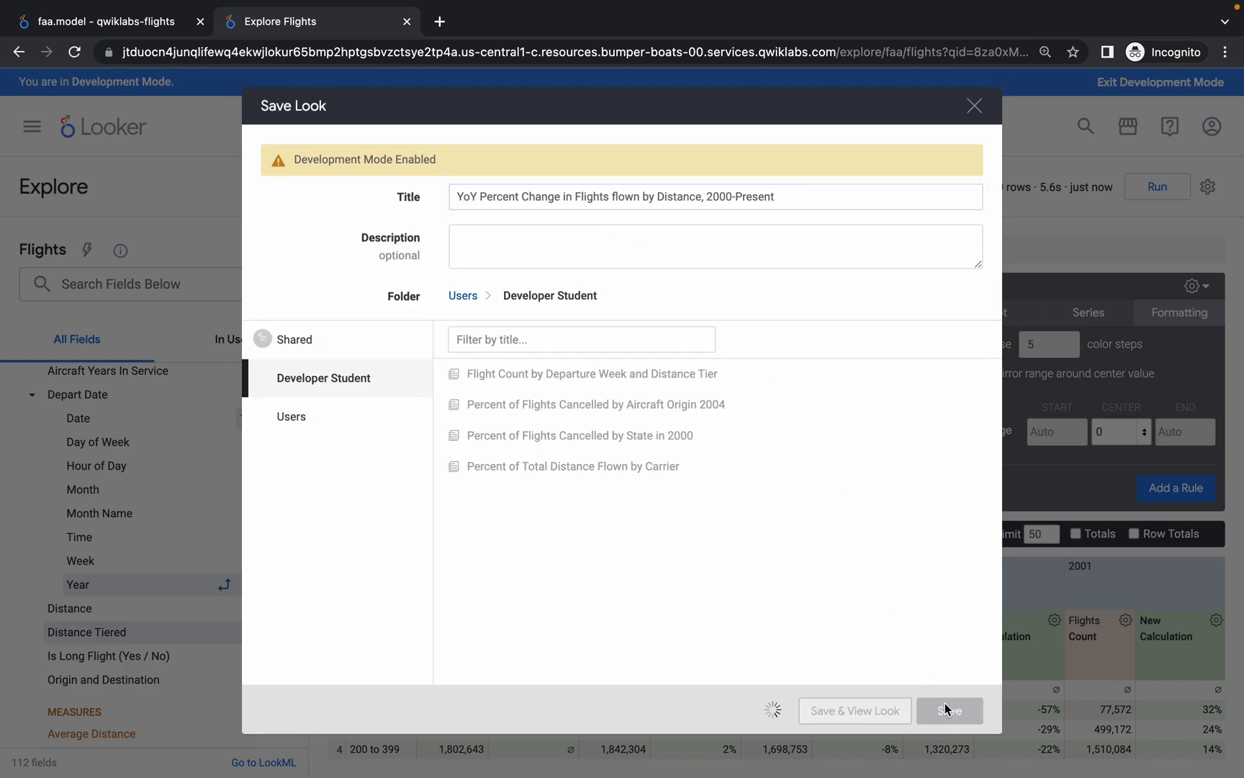
Switch to the lab page and check progress for the "Functions and operators" objective.
key(ctrl+Left)
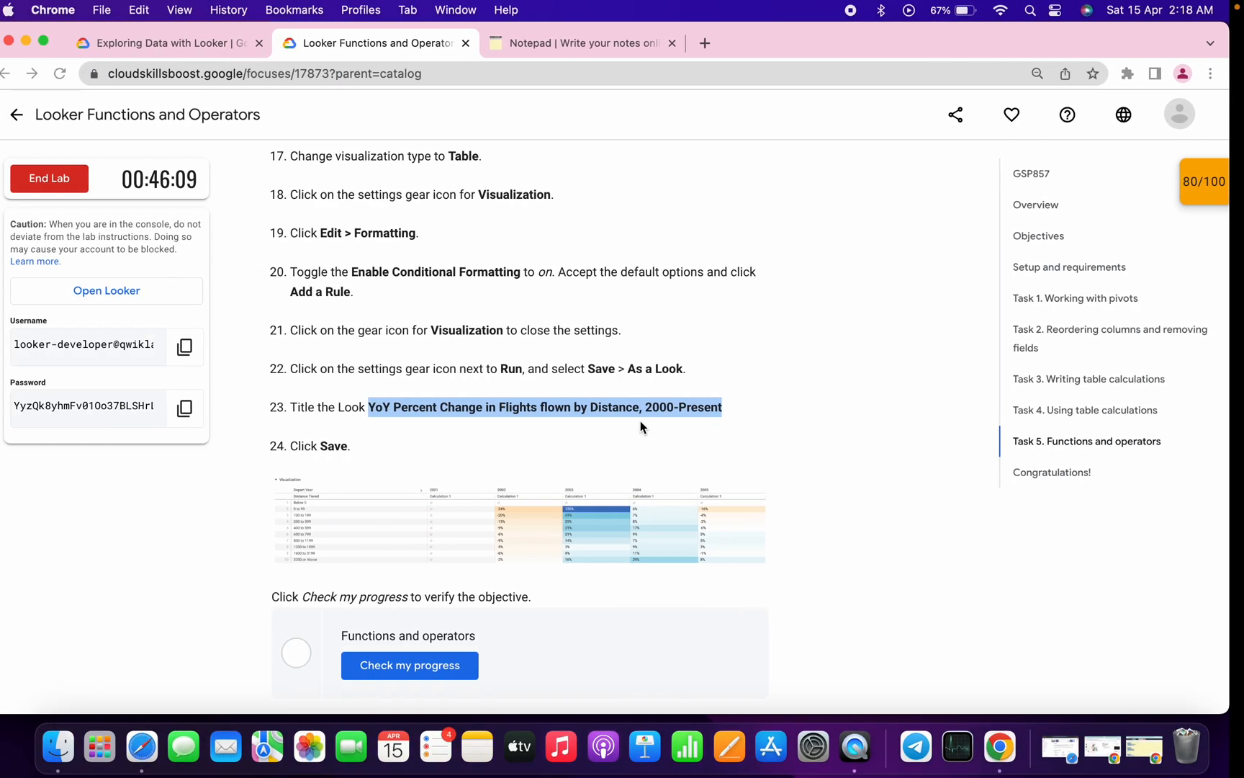
scroll(641, 422, down, 3)
click(422, 492)
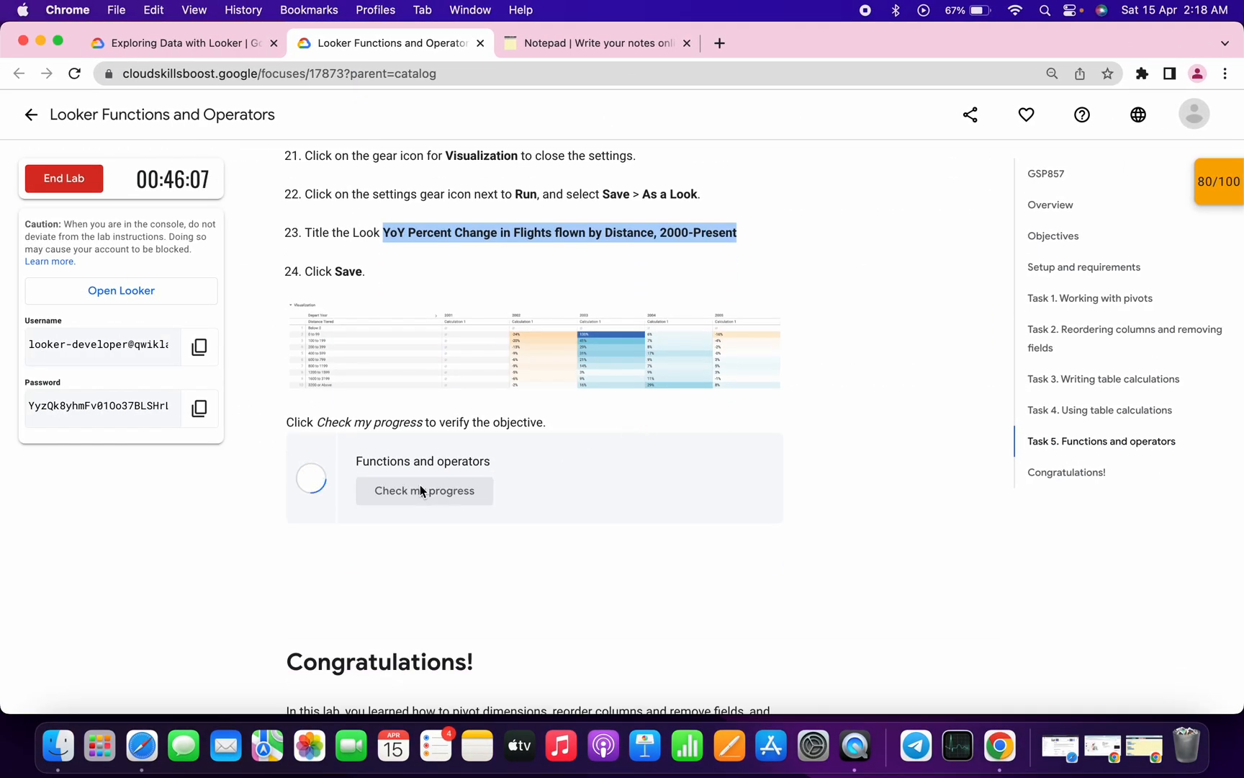